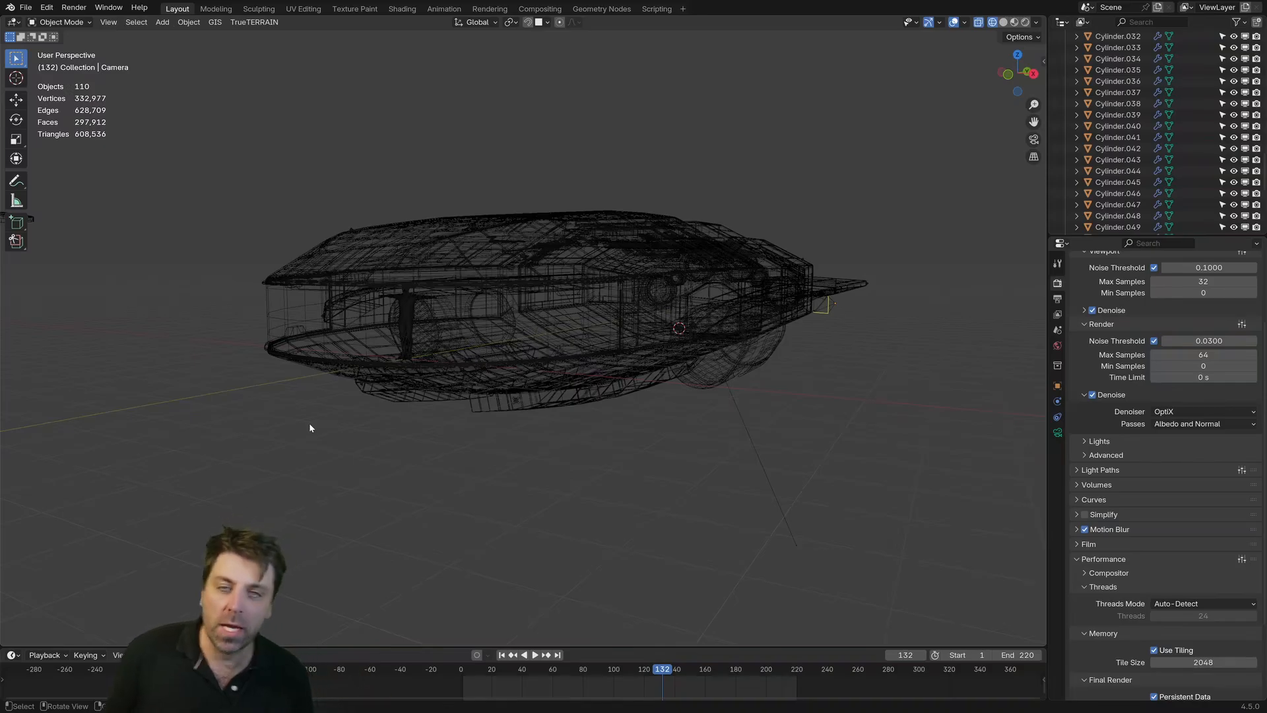
Step: Change the viewport shading of the spaceship scene from wireframe to solid
key(z)
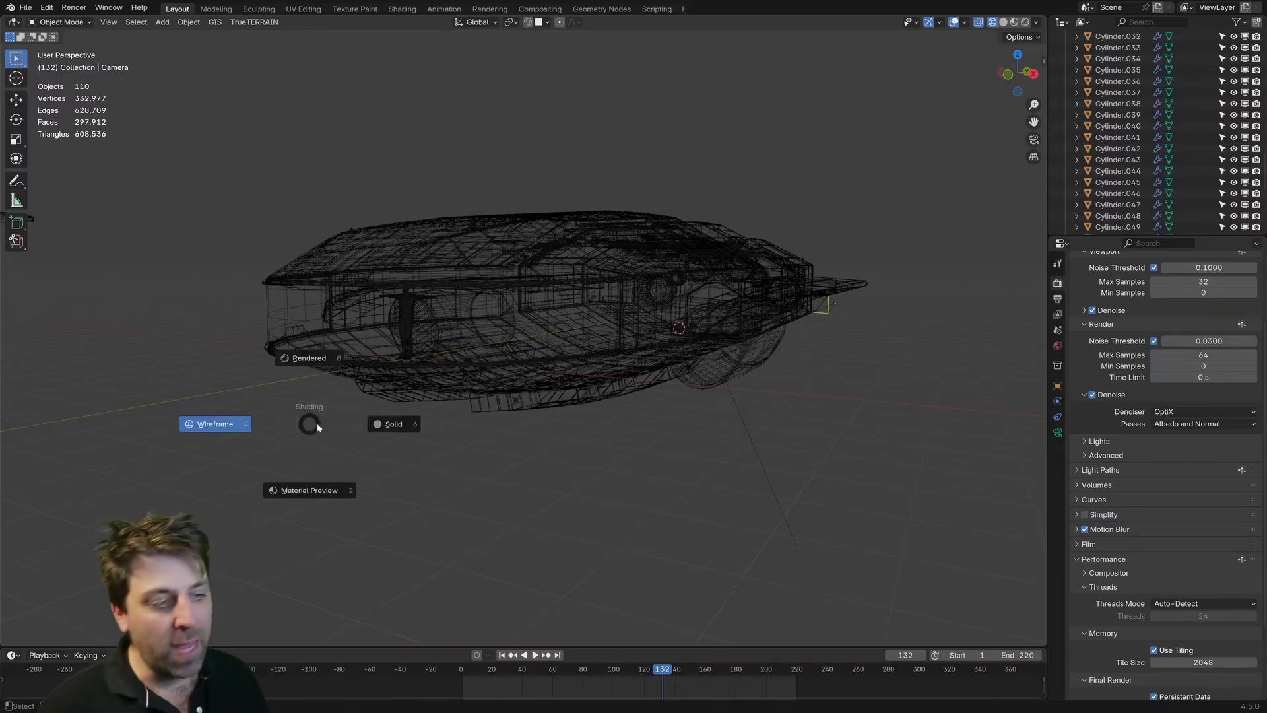
click(361, 429)
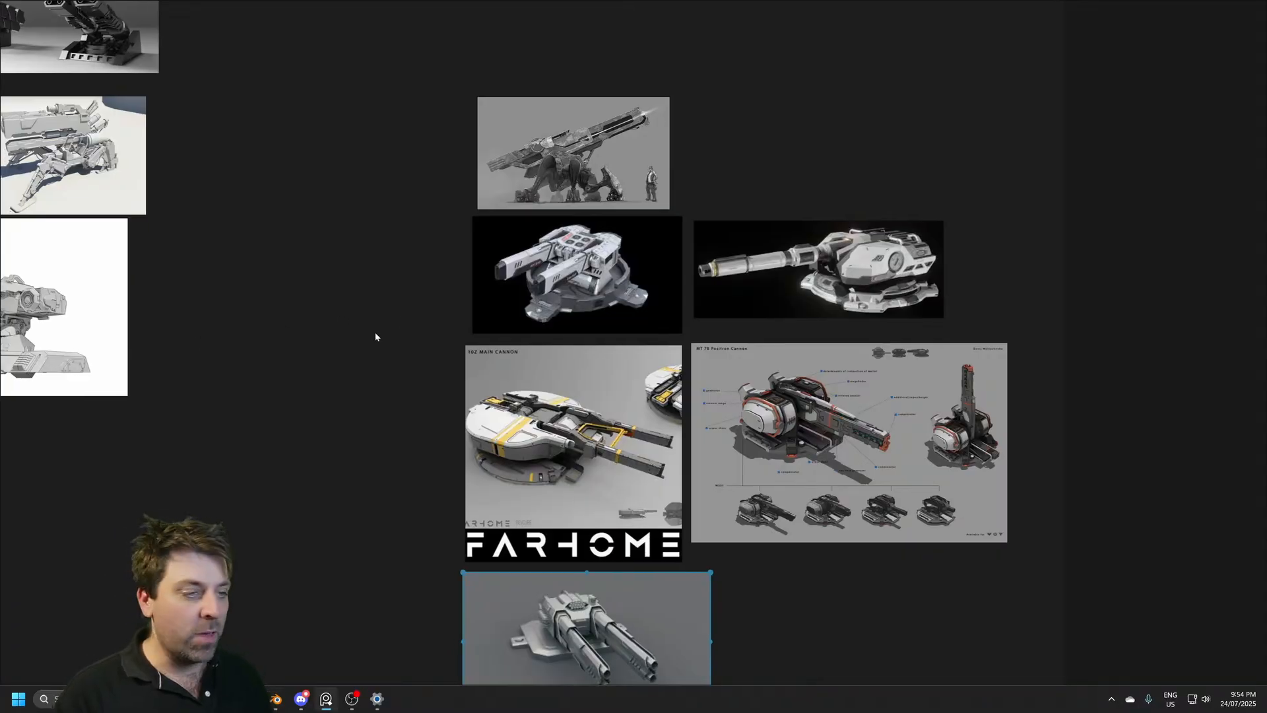
Step: Examine the PureRef board's cluster of cannon references, including the green-grey SUB-CN-7 gun and the white-background twin-barrel turret
middle_drag(377, 337, 722, 303)
scroll(666, 352, down, 3)
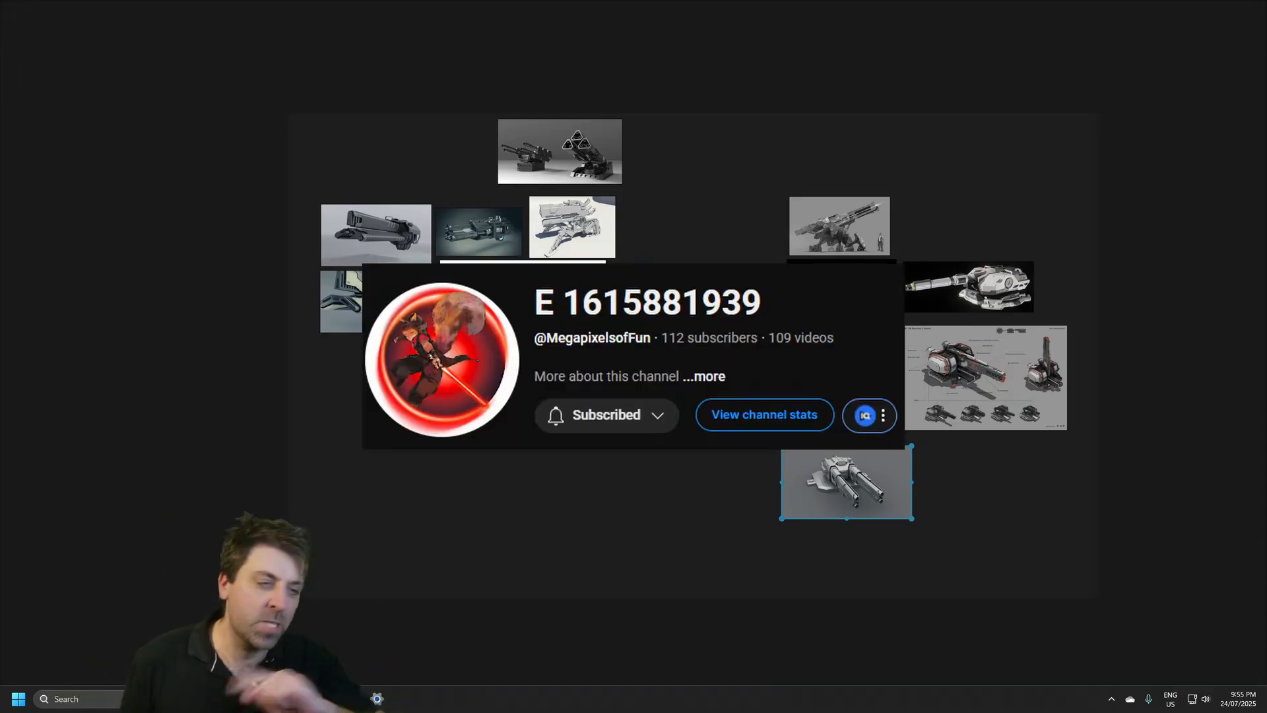
middle_drag(663, 331, 644, 333)
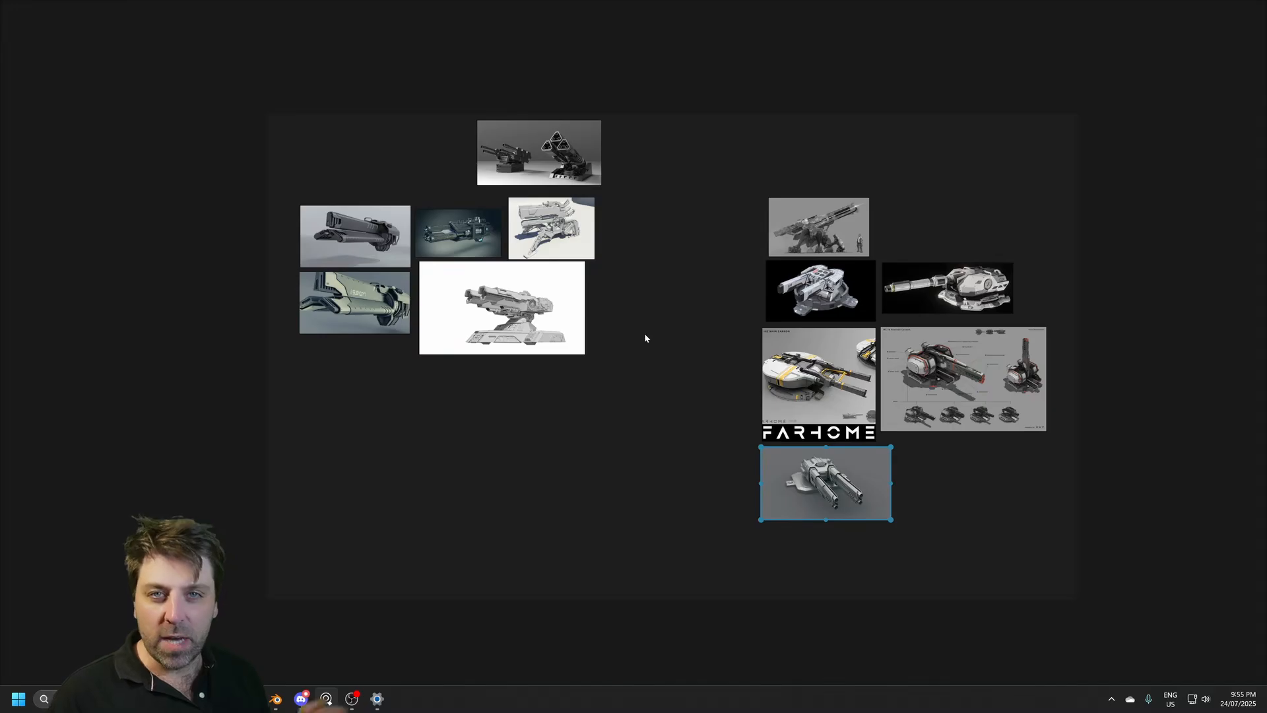
scroll(351, 332, up, 5)
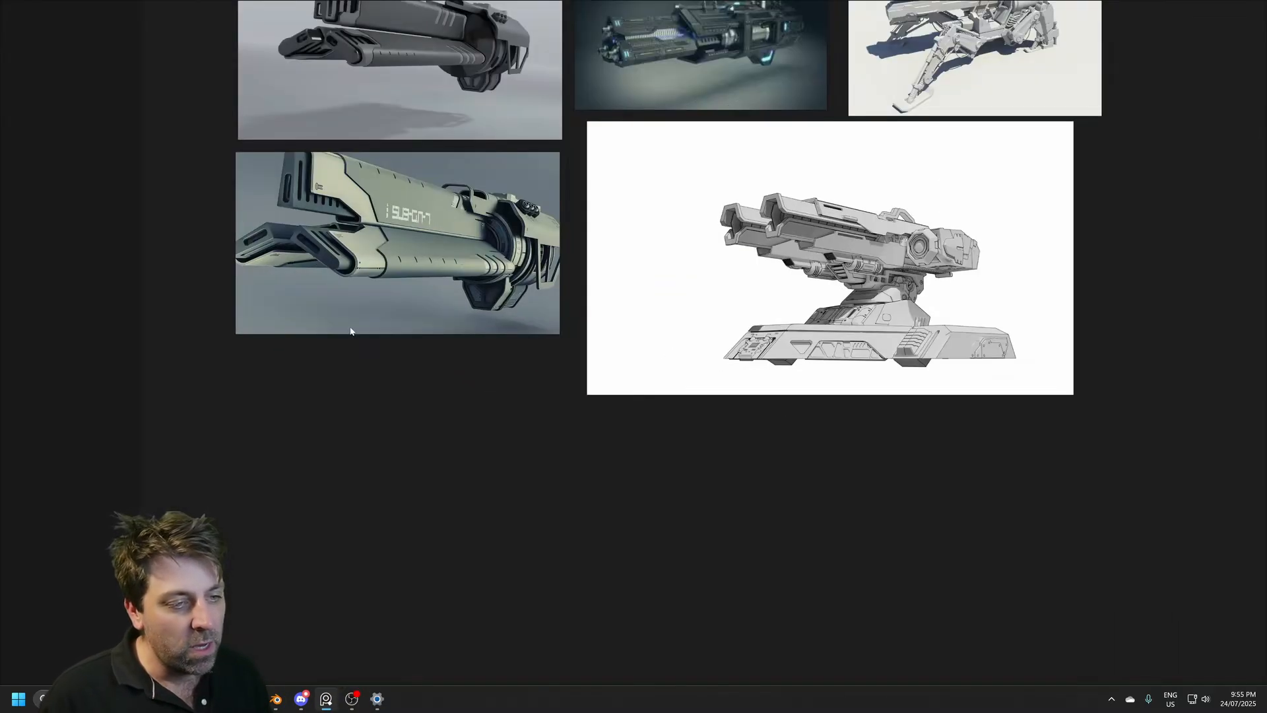
scroll(350, 331, up, 3)
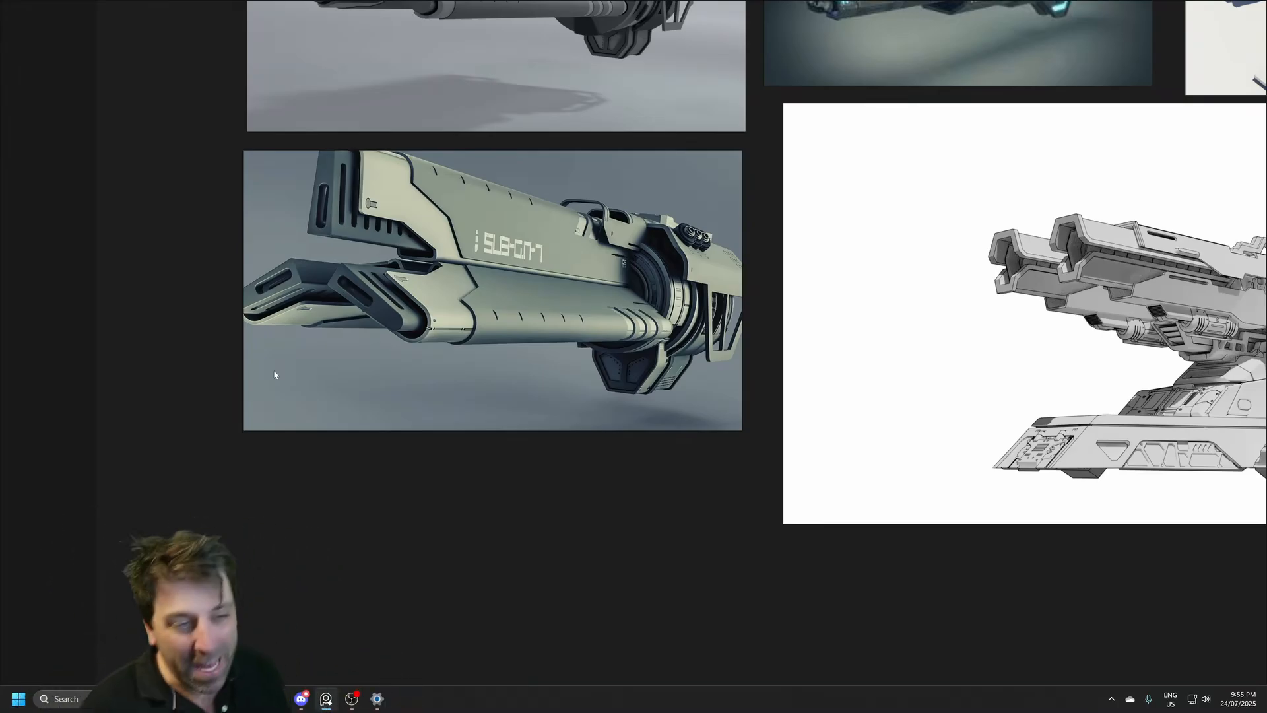
scroll(855, 419, down, 5)
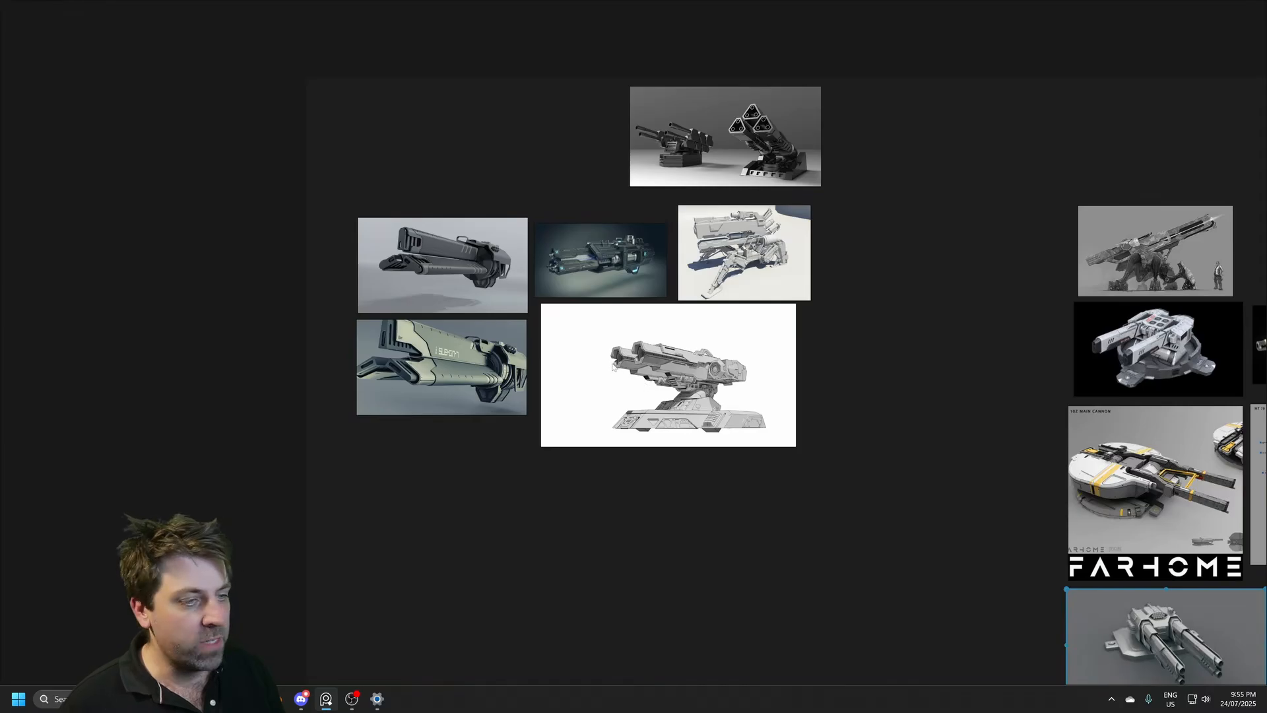
middle_drag(588, 350, 520, 340)
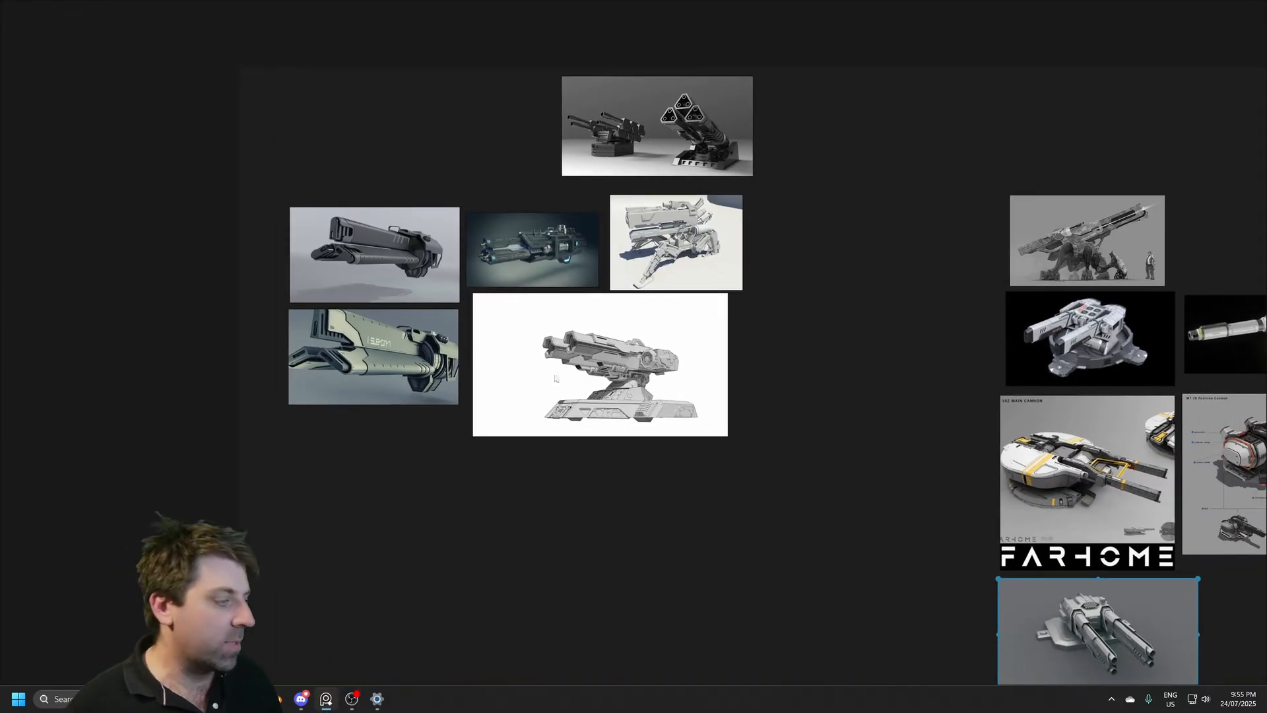
middle_drag(735, 335, 354, 267)
middle_drag(445, 313, 732, 288)
scroll(432, 267, up, 1)
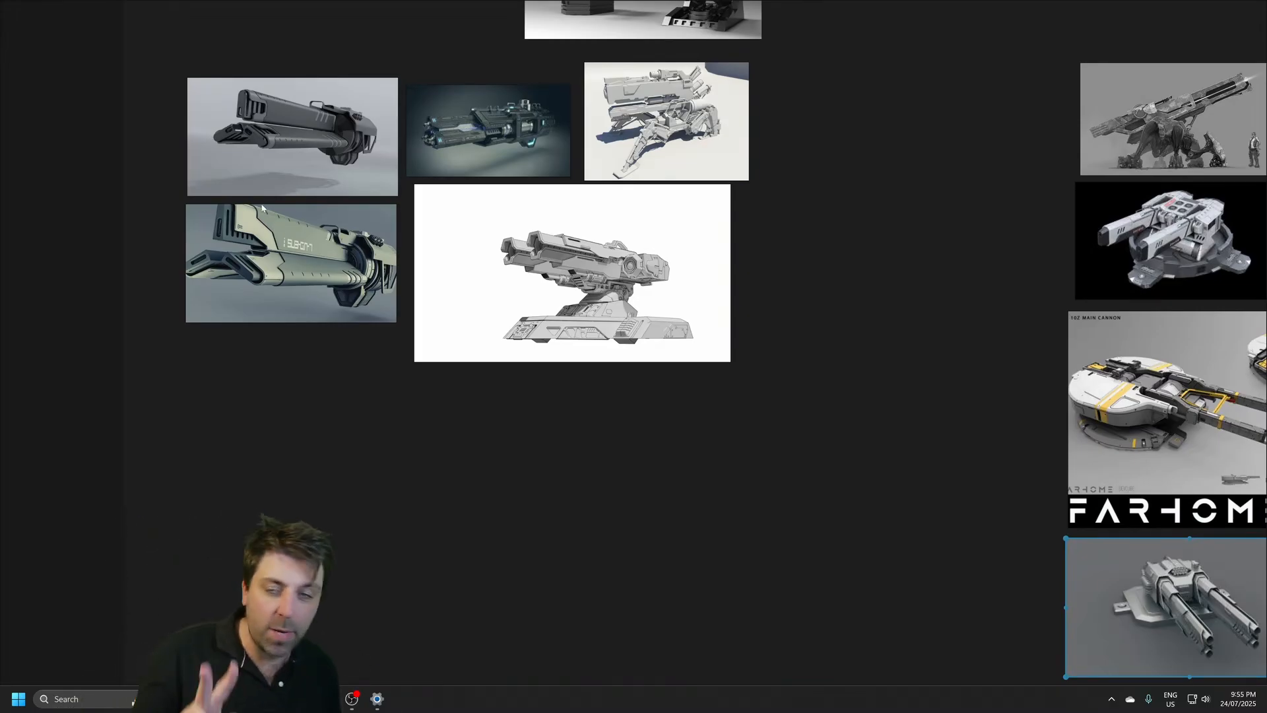
Step: Study the turret reference images, including the 10Z Main Cannon and the MT 7B Positron Cannon, and compare them with the other cluster
middle_drag(917, 344, 310, 320)
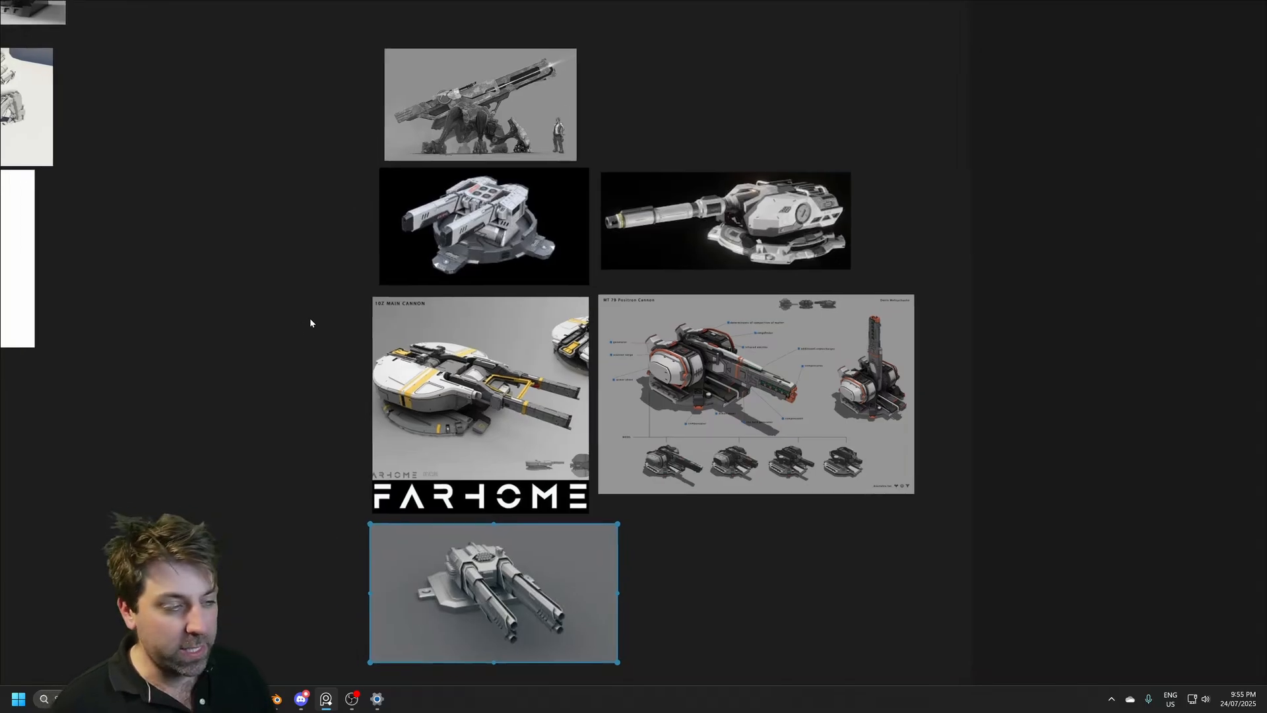
scroll(648, 441, up, 5)
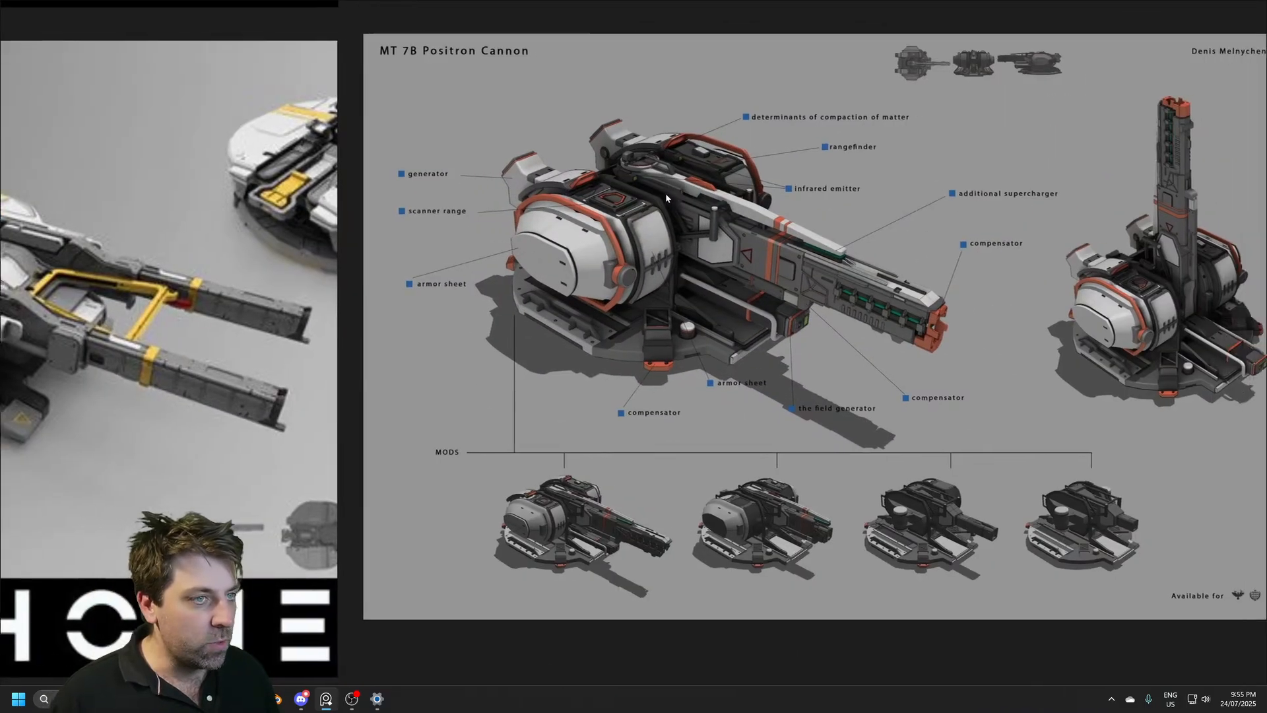
middle_drag(666, 194, 618, 199)
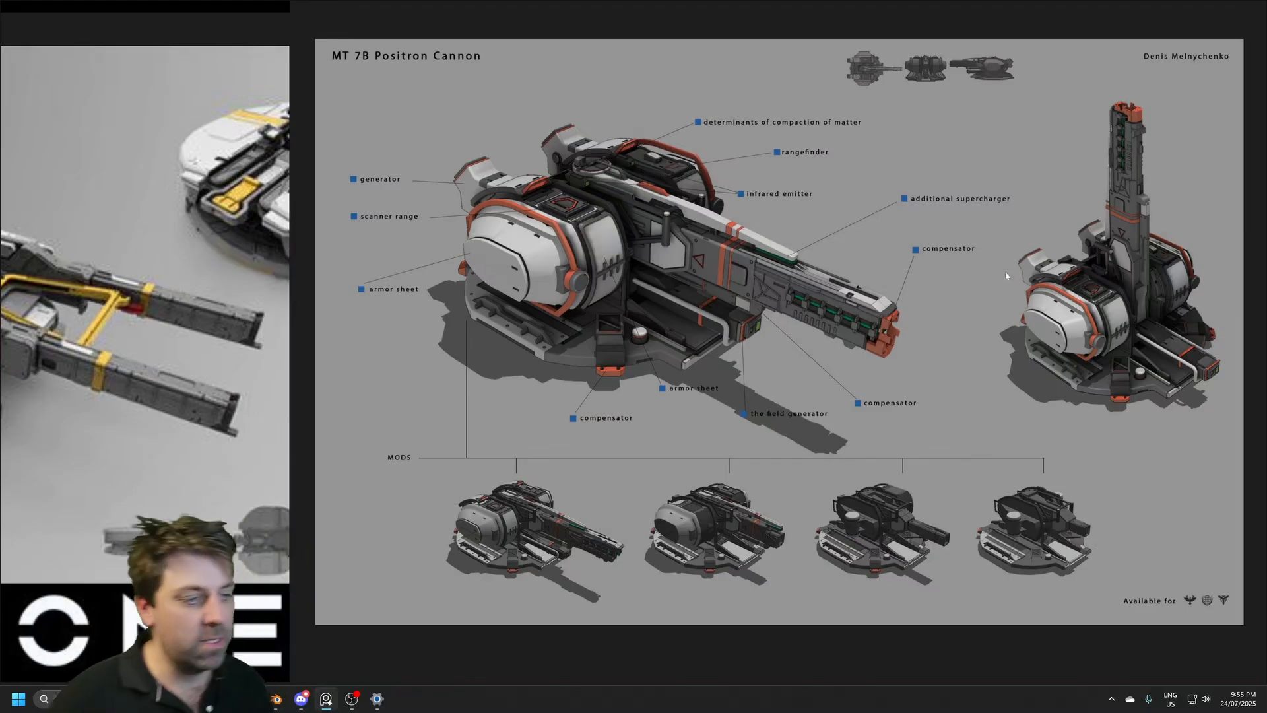
scroll(453, 330, down, 4)
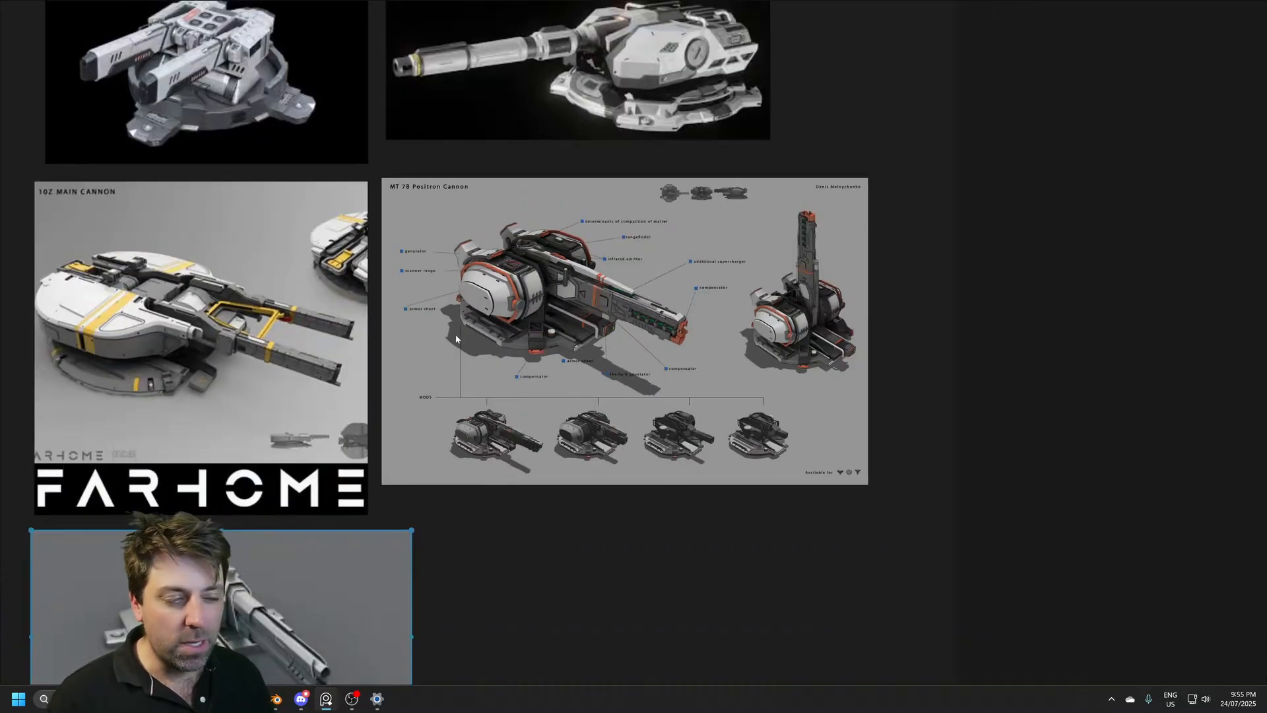
middle_drag(506, 334, 661, 470)
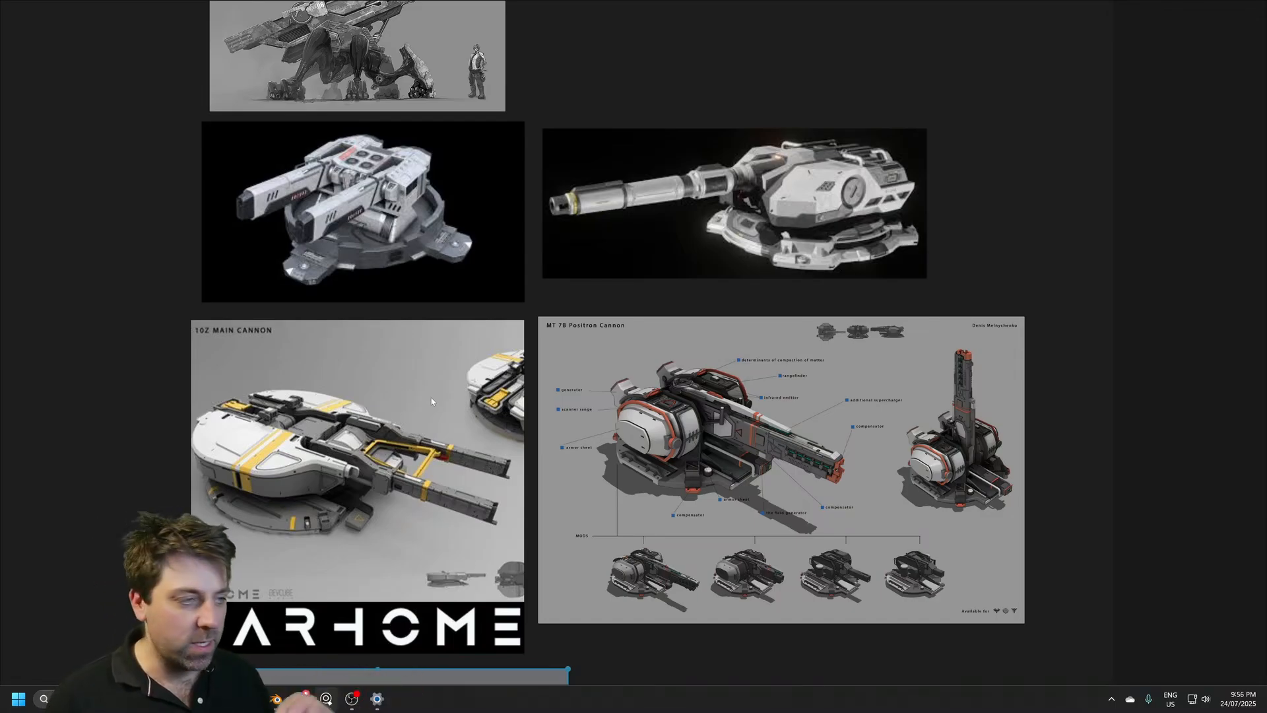
middle_drag(256, 409, 614, 396)
scroll(265, 411, down, 4)
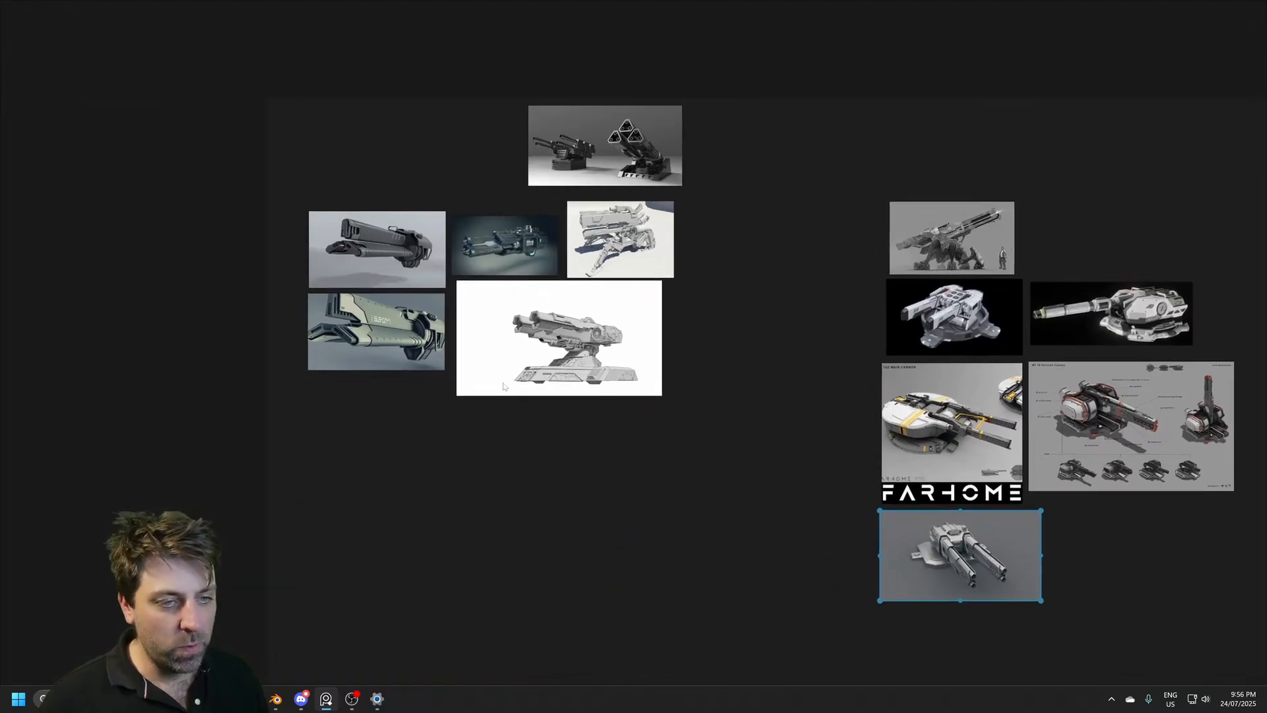
scroll(430, 345, up, 4)
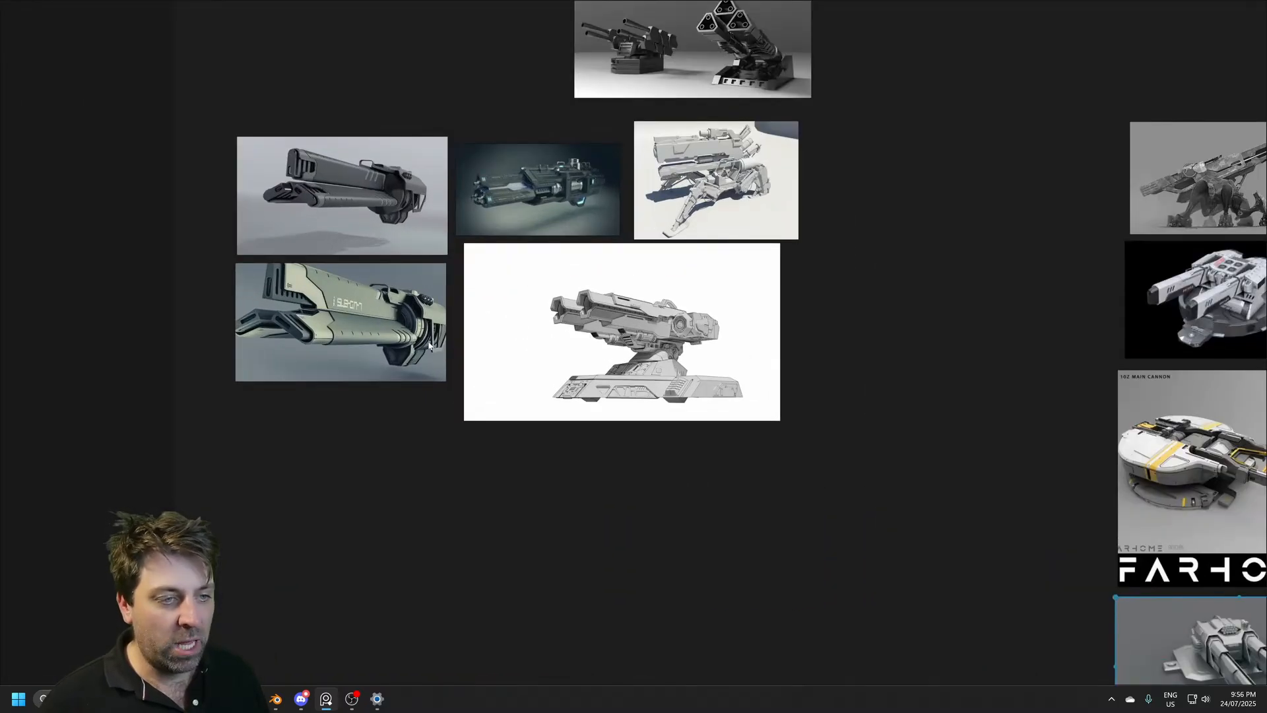
Step: Switch to Blender and turn on the Screencast Keys display for the viewport
click(276, 698)
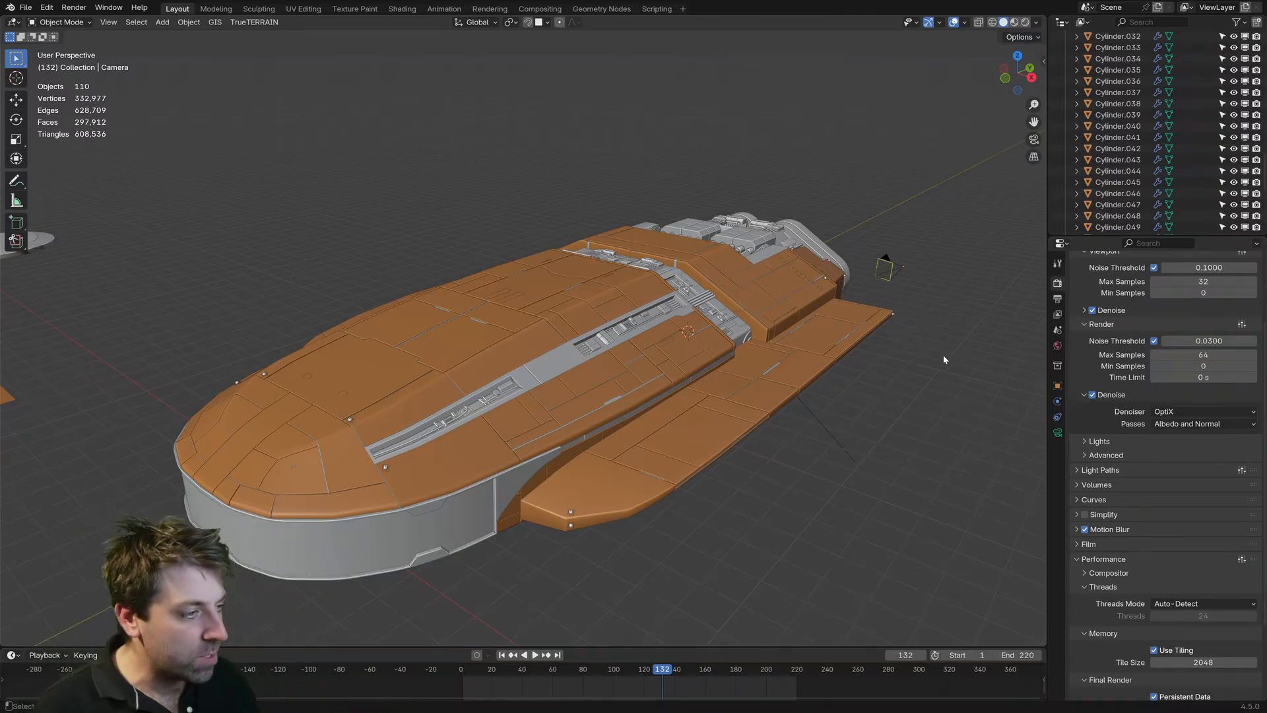
key(n)
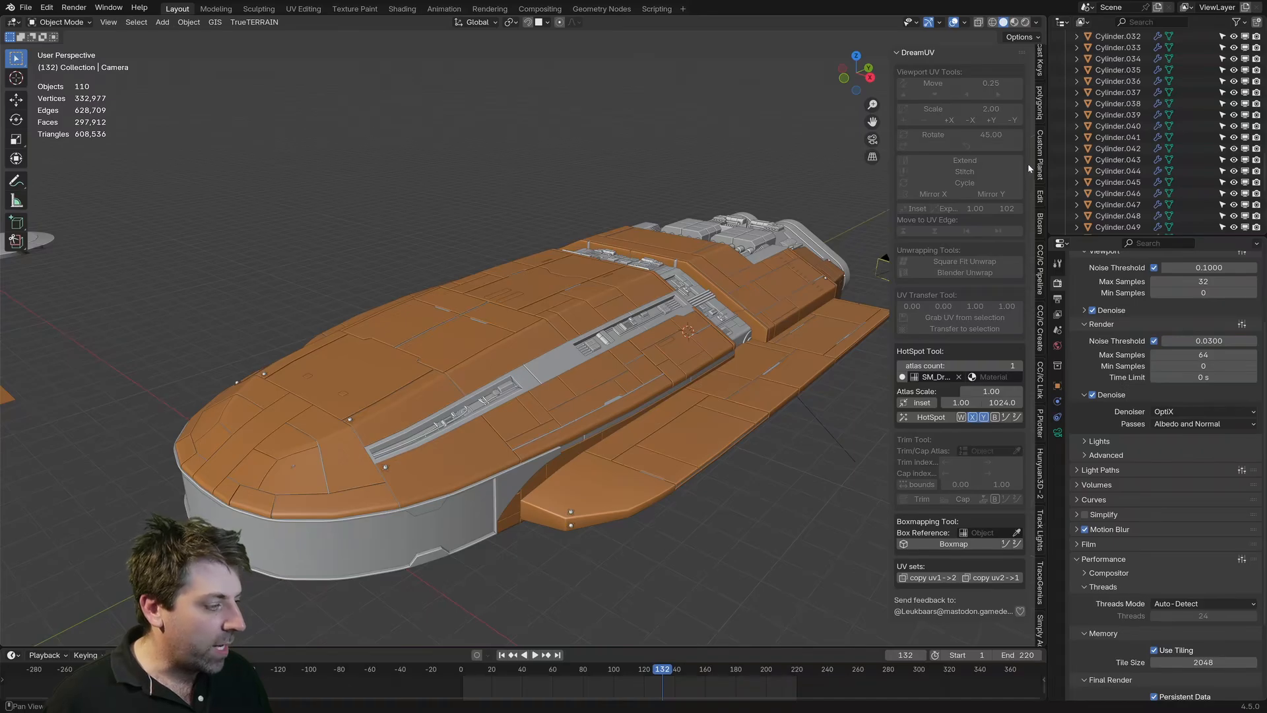
scroll(1043, 153, up, 2)
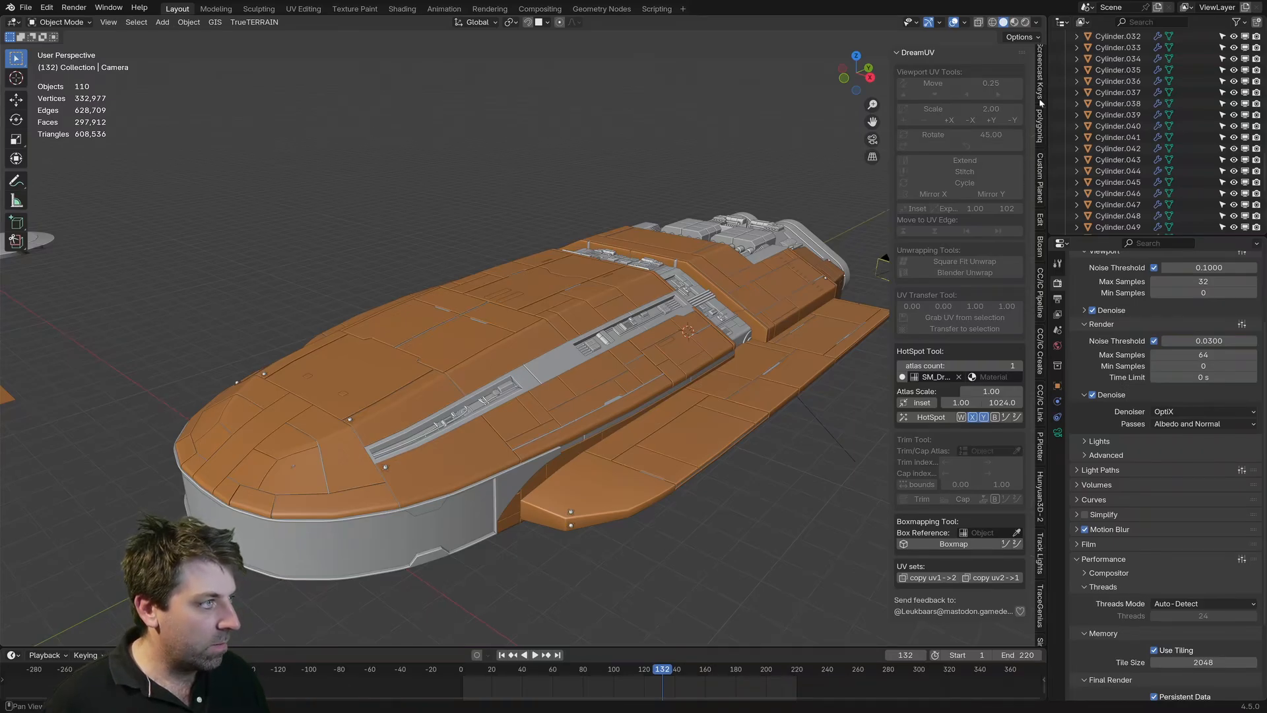
click(1040, 66)
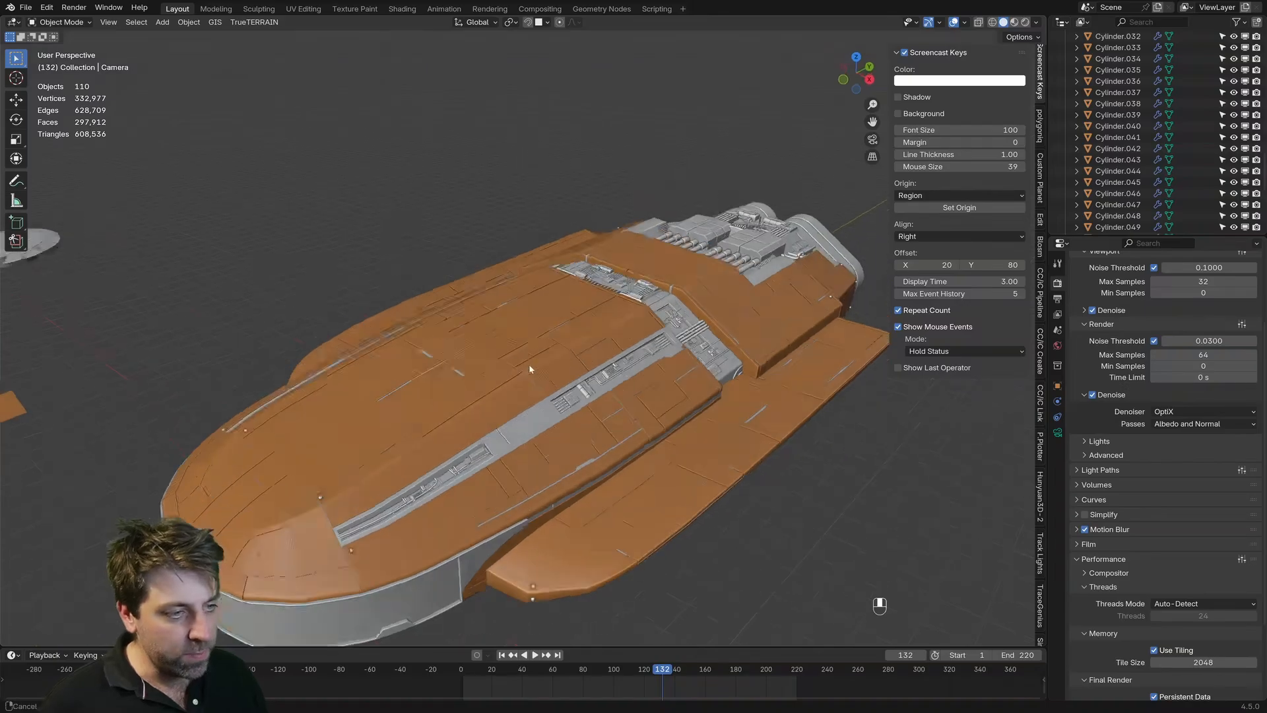
Step: Review the ship's upper hull and underside, and snap the 3D cursor to the world origin
scroll(528, 366, up, 4)
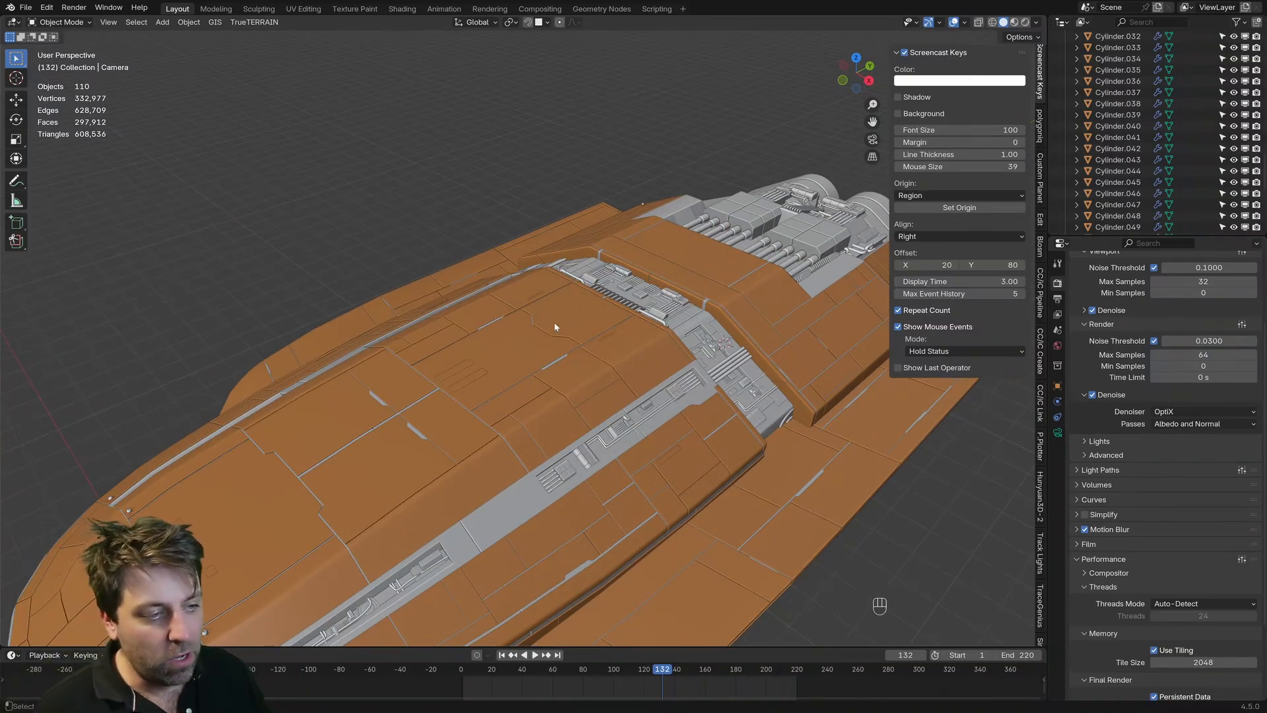
scroll(507, 339, down, 5)
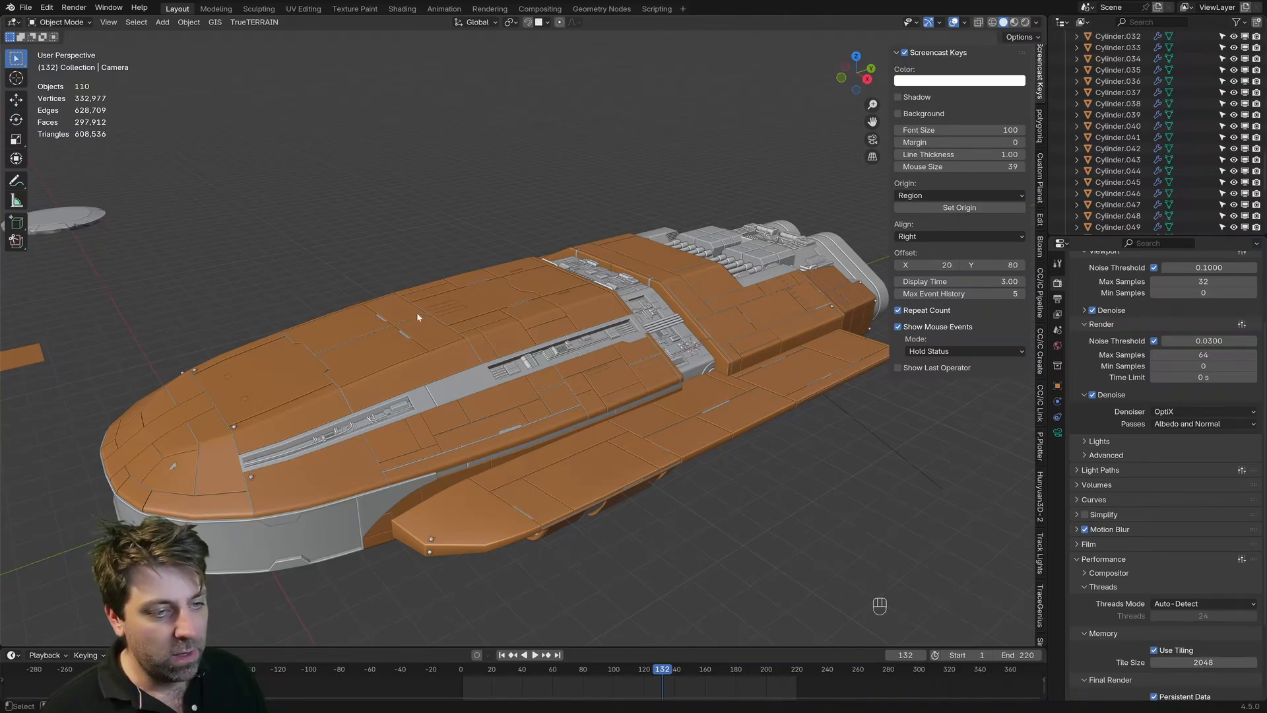
middle_drag(670, 420, 635, 329)
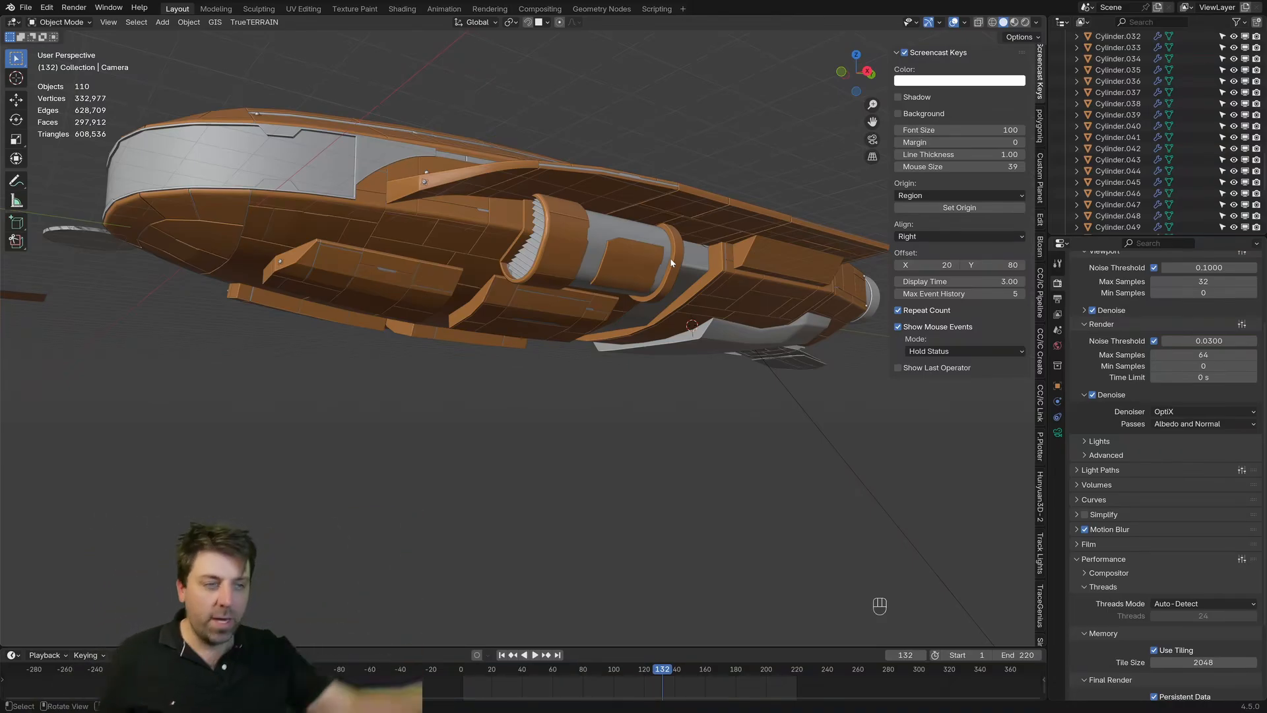
middle_drag(671, 262, 690, 324)
key(shift+s)
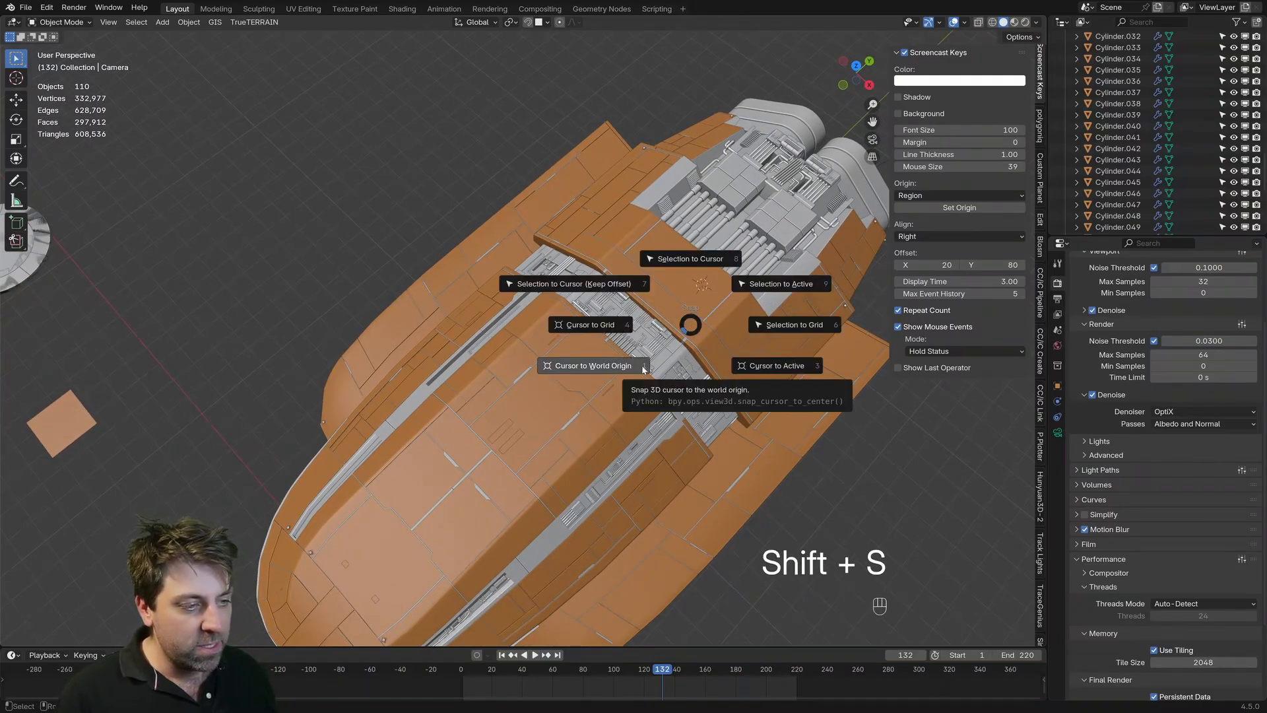
click(643, 368)
shift+middle_drag(644, 368, 544, 310)
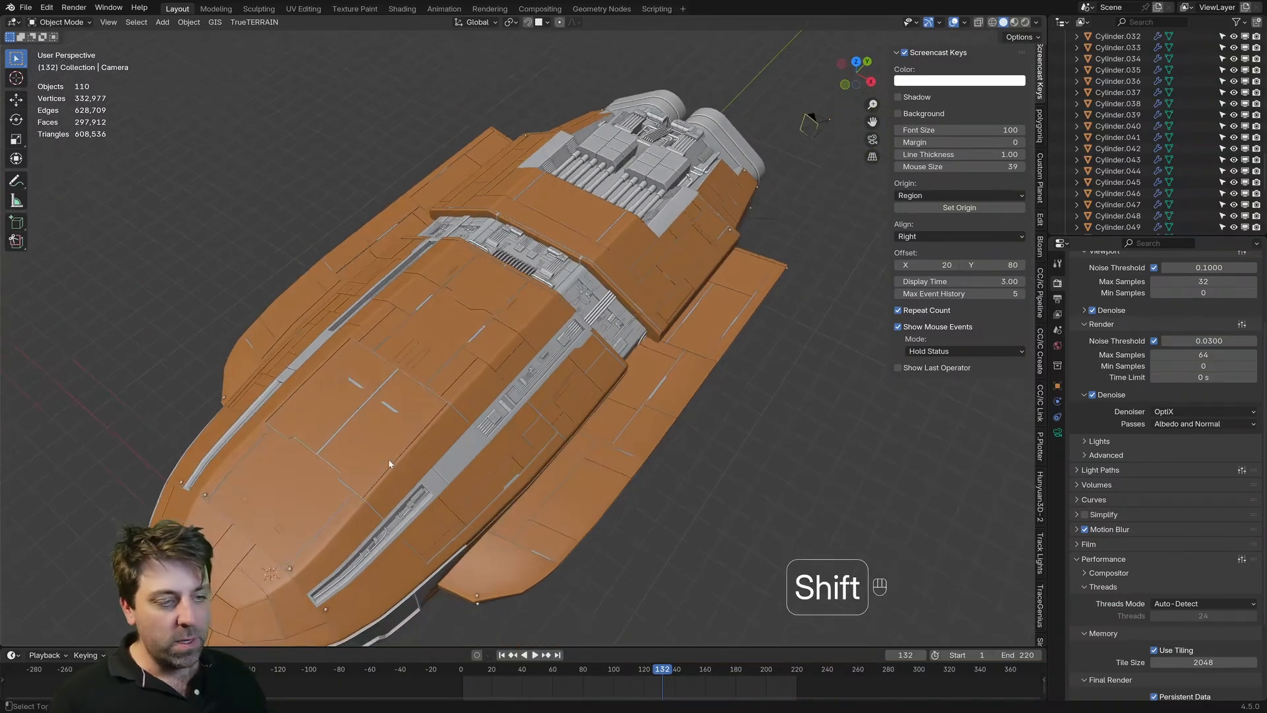
Step: Add a cube mesh and move it above the raised hull block in the right orthographic view
key(shift+a)
mouse_move(399, 475)
click(454, 491)
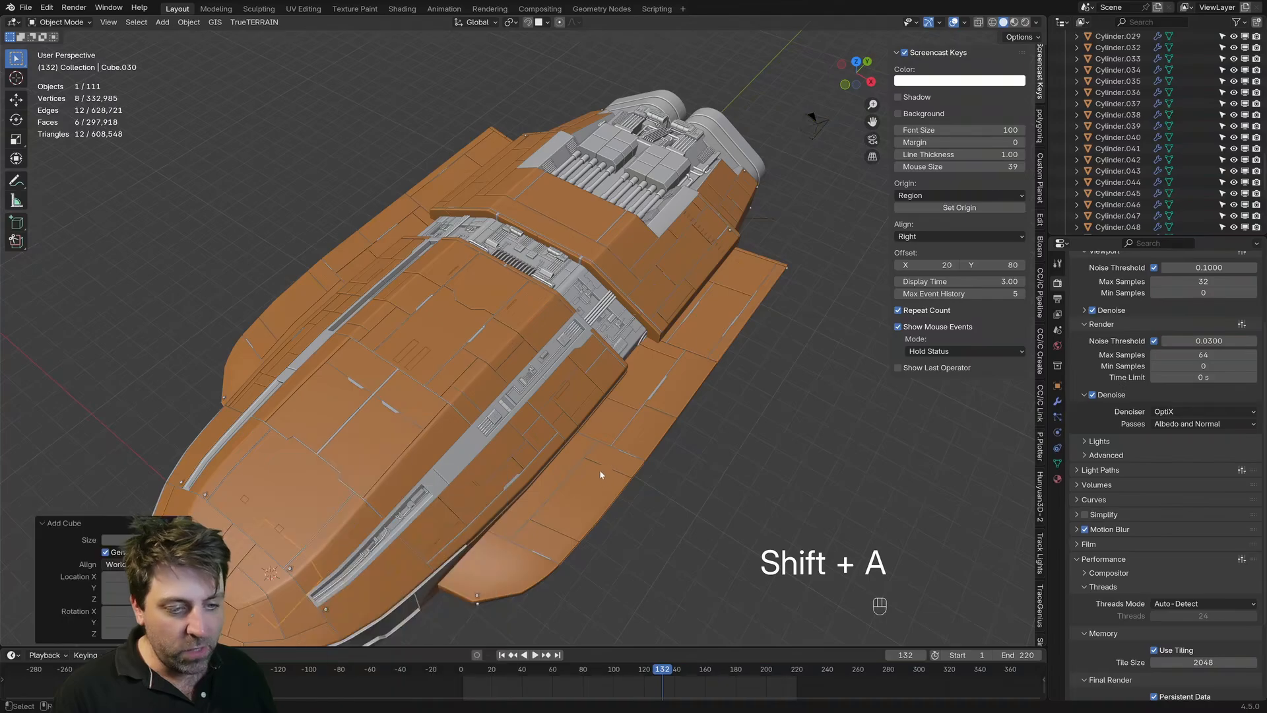
middle_drag(600, 470, 596, 446)
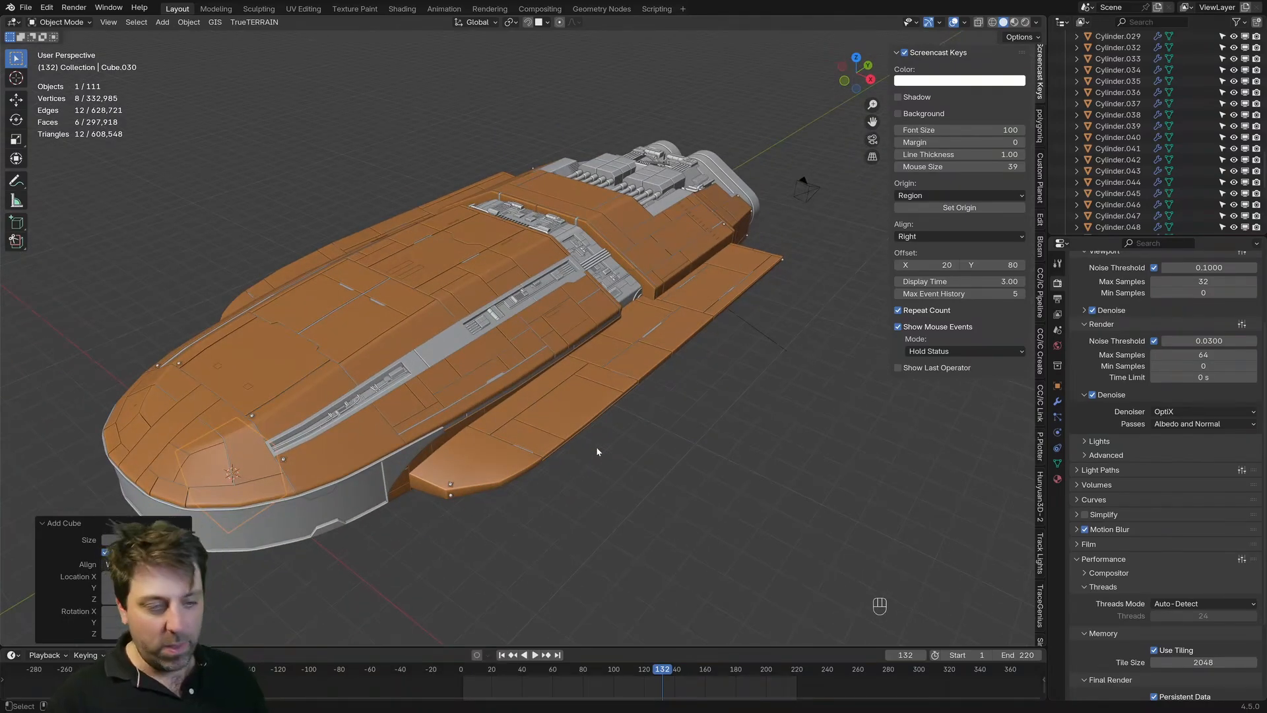
key(KP_3)
key(g)
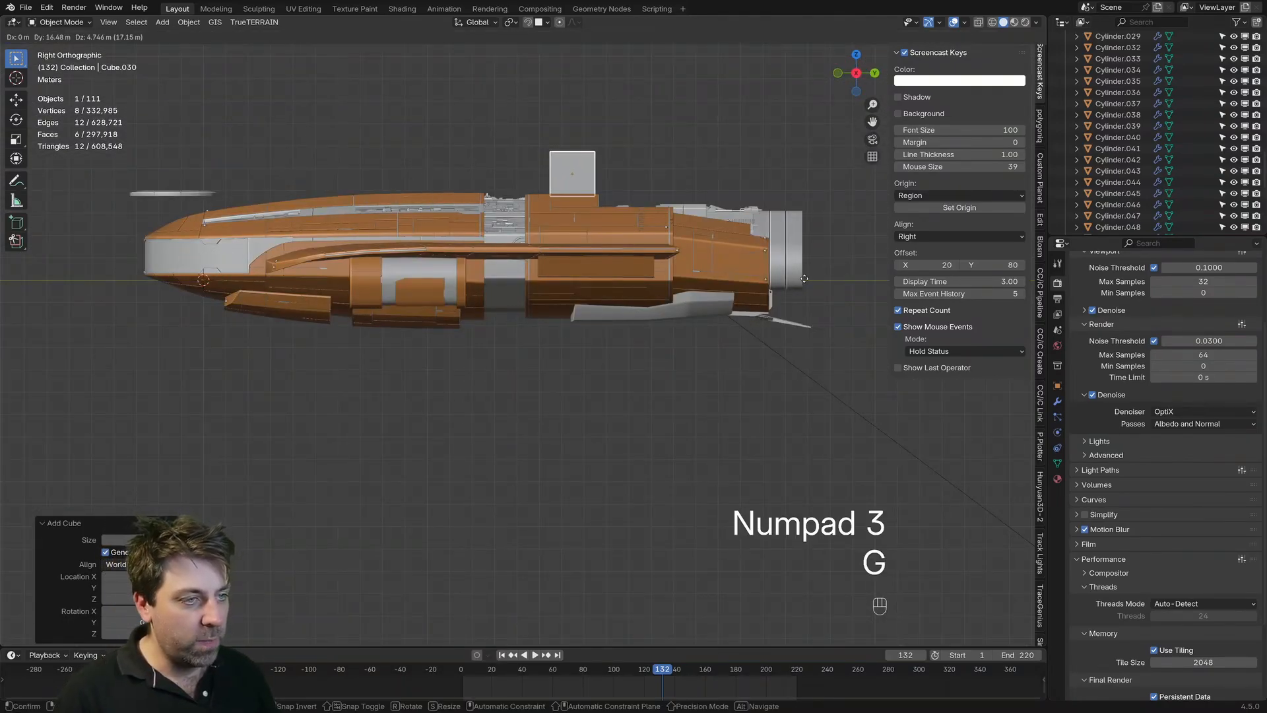
click(791, 285)
Step: Scale the cube down and nudge it to hover just above the raised hull block
key(s)
click(621, 216)
key(g)
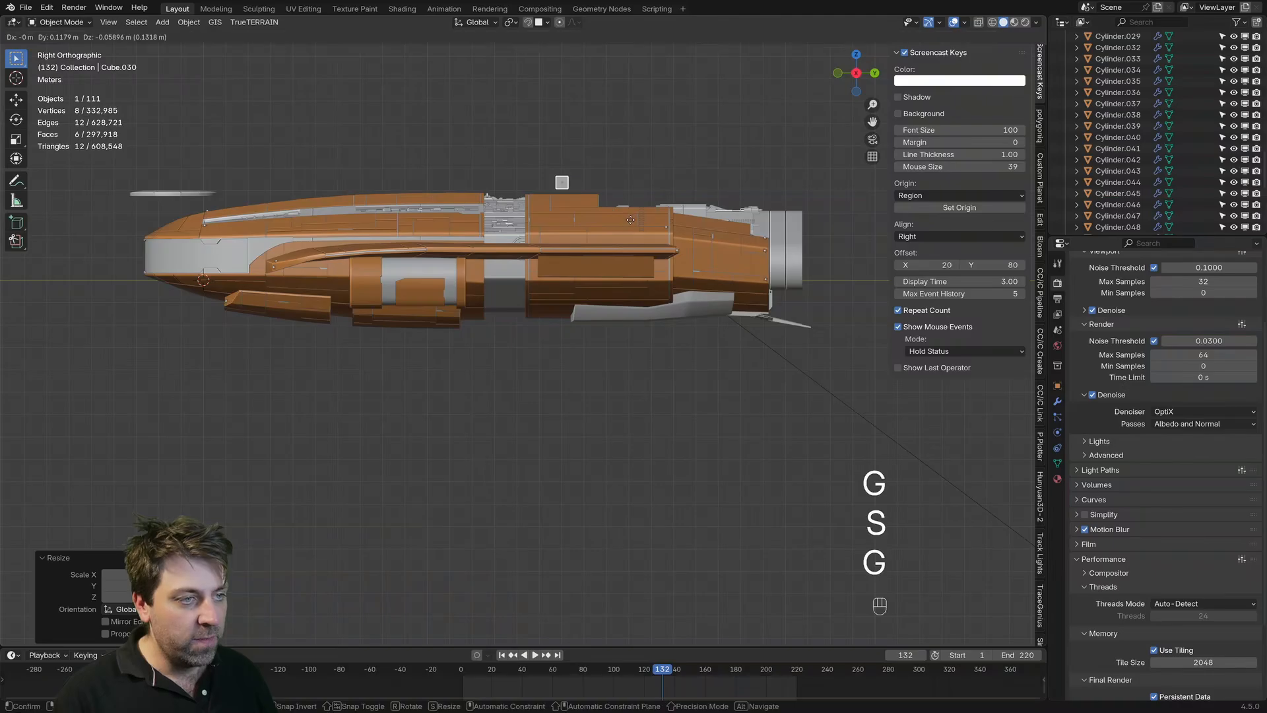
click(632, 222)
scroll(631, 224, up, 3)
shift+middle_drag(628, 228, 503, 488)
scroll(520, 444, up, 3)
shift+middle_drag(399, 437, 502, 400)
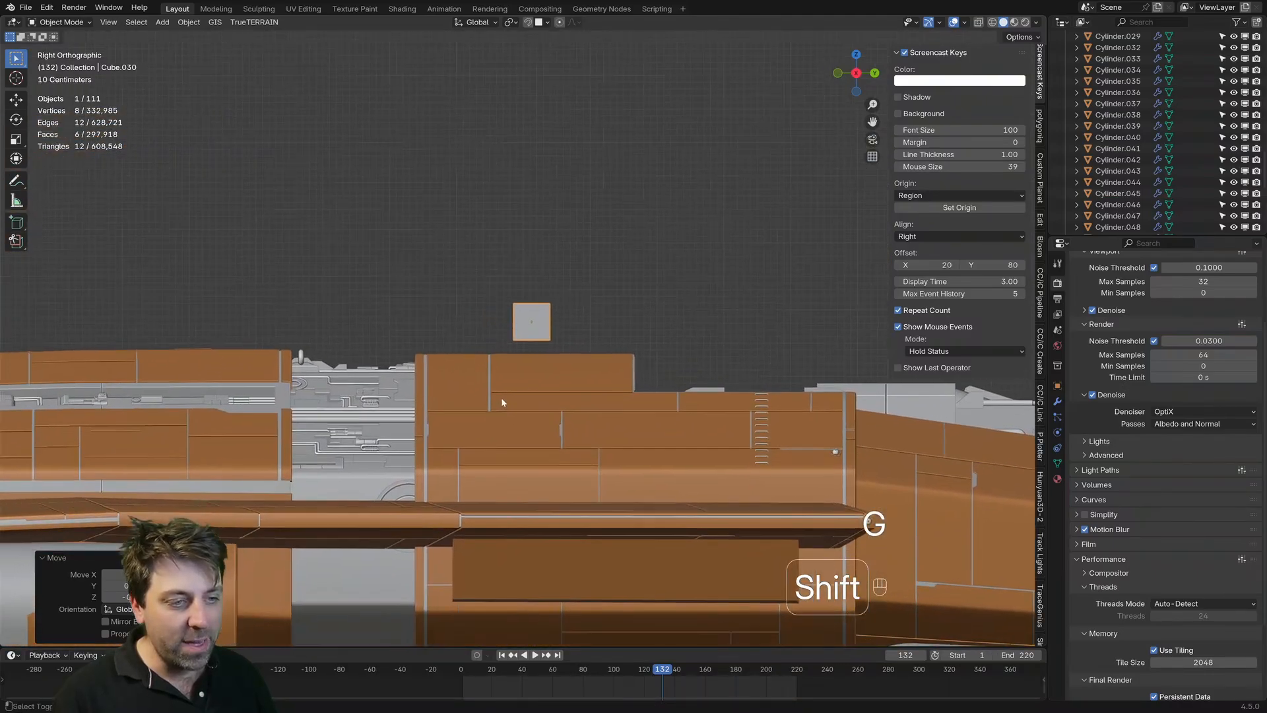
scroll(503, 400, up, 4)
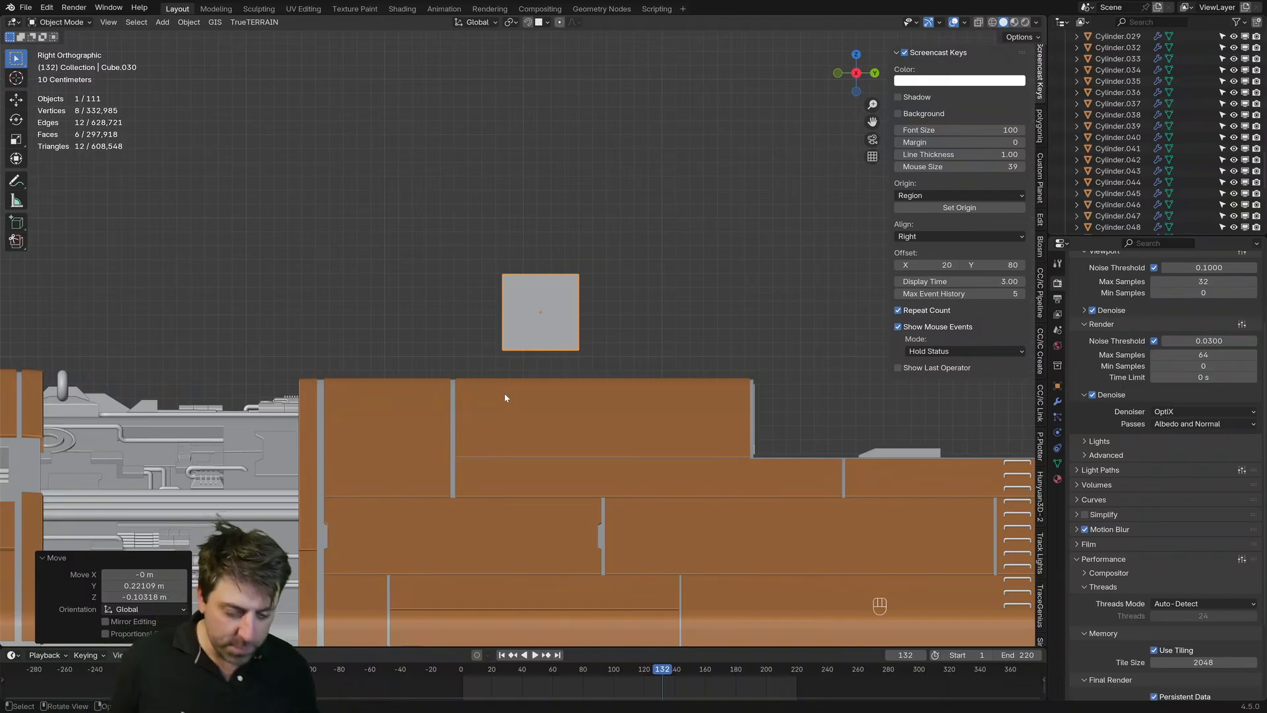
Step: Shrink the cube uniformly further, and stretch it along the Y axis into a long thin bar
middle_drag(531, 382, 691, 457)
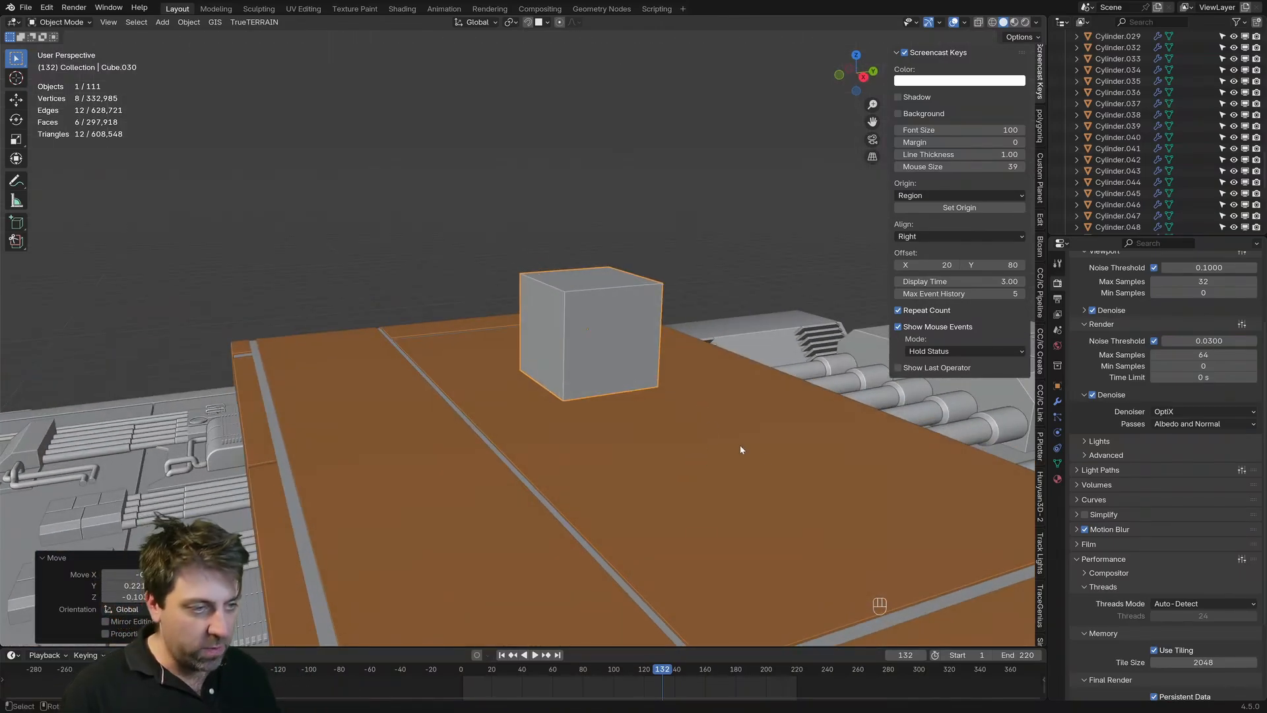
key(s)
click(632, 377)
key(s)
key(x)
key(s)
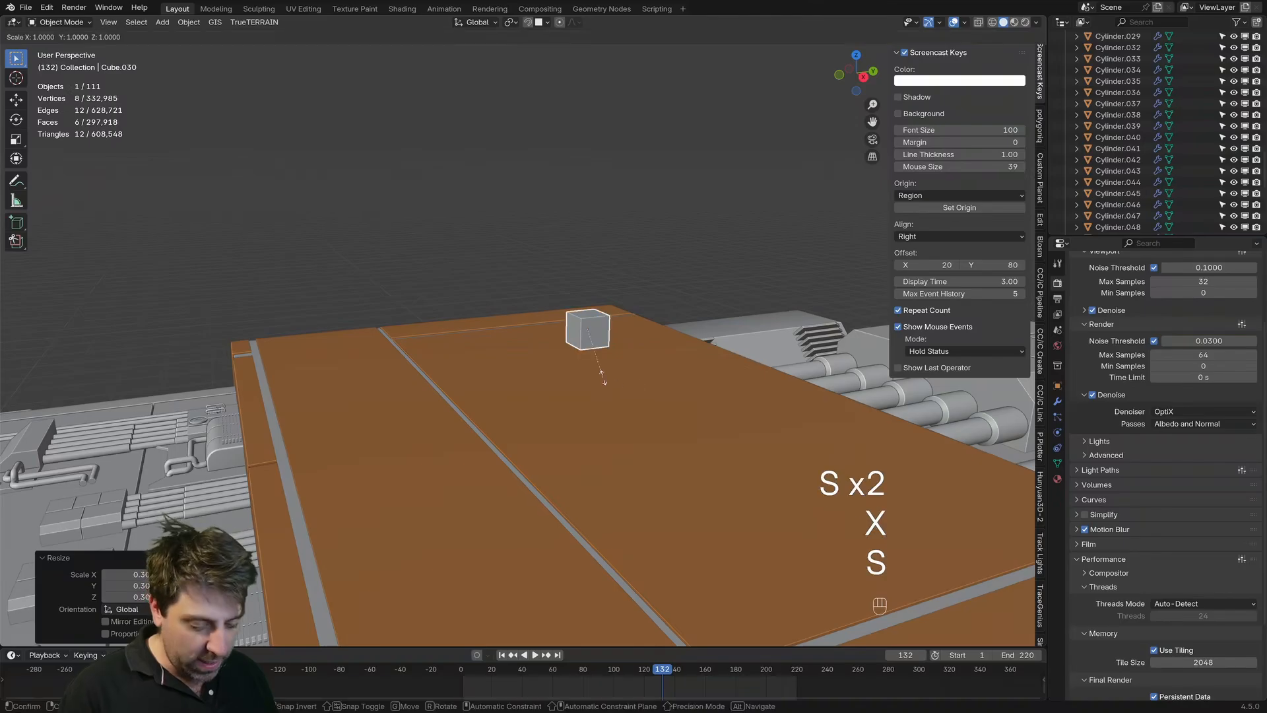
key(y)
click(380, 455)
Step: Narrow the bar's width by scaling it along the global X axis
middle_drag(462, 422, 666, 444)
key(s)
key(x)
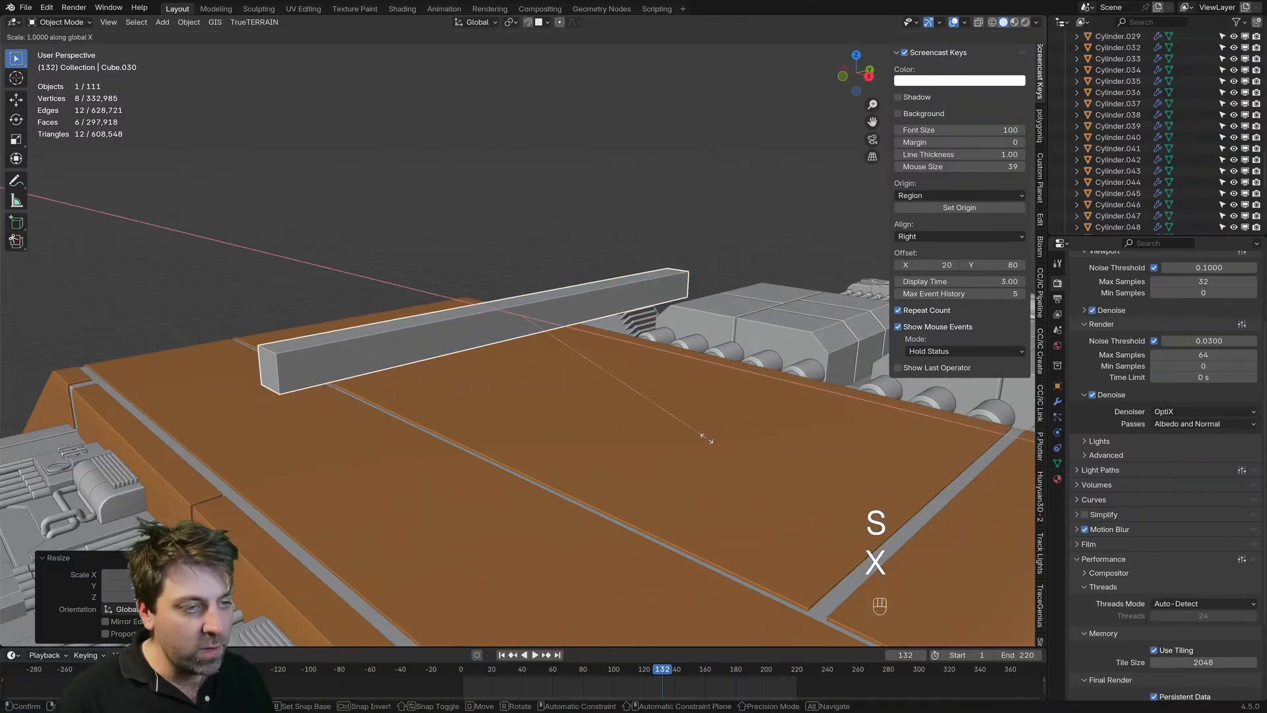
click(582, 370)
middle_drag(583, 371, 543, 402)
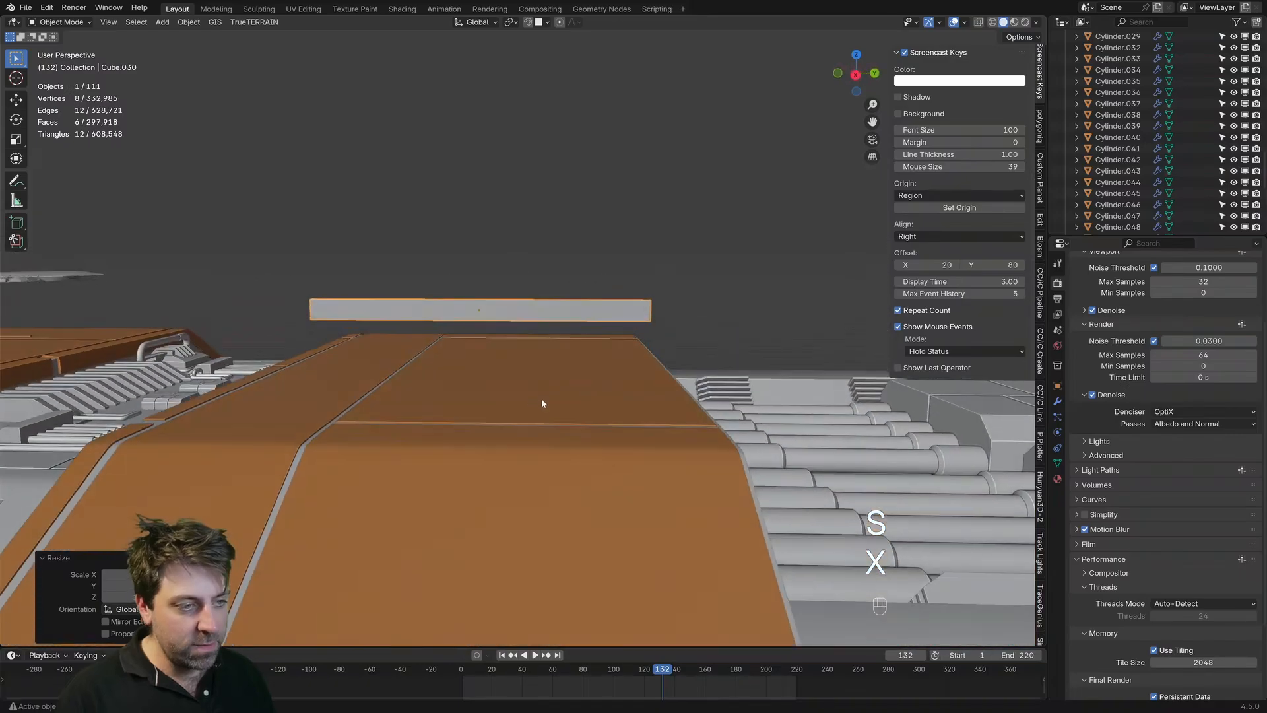
Step: Shorten the bar along the global Y axis and reposition it above the raised hull block in the right orthographic view
key(s)
key(y)
click(590, 355)
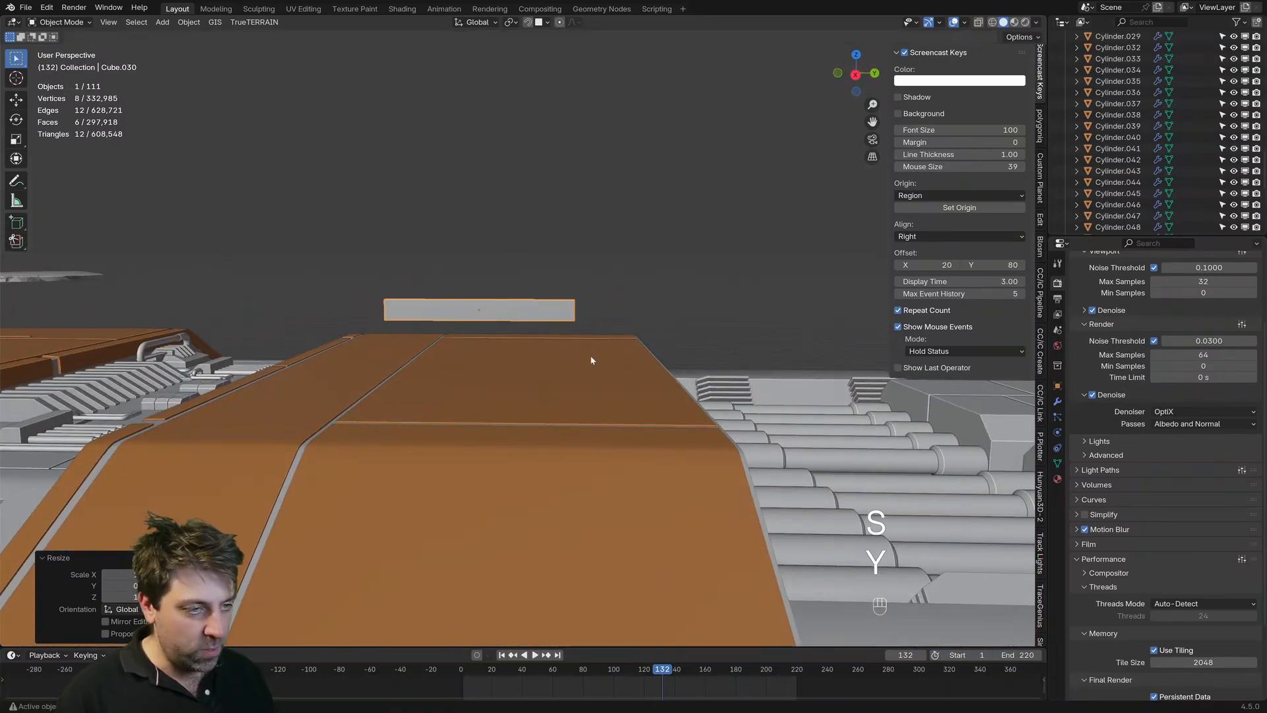
key(KP_3)
key(g)
click(625, 405)
scroll(535, 470, down, 8)
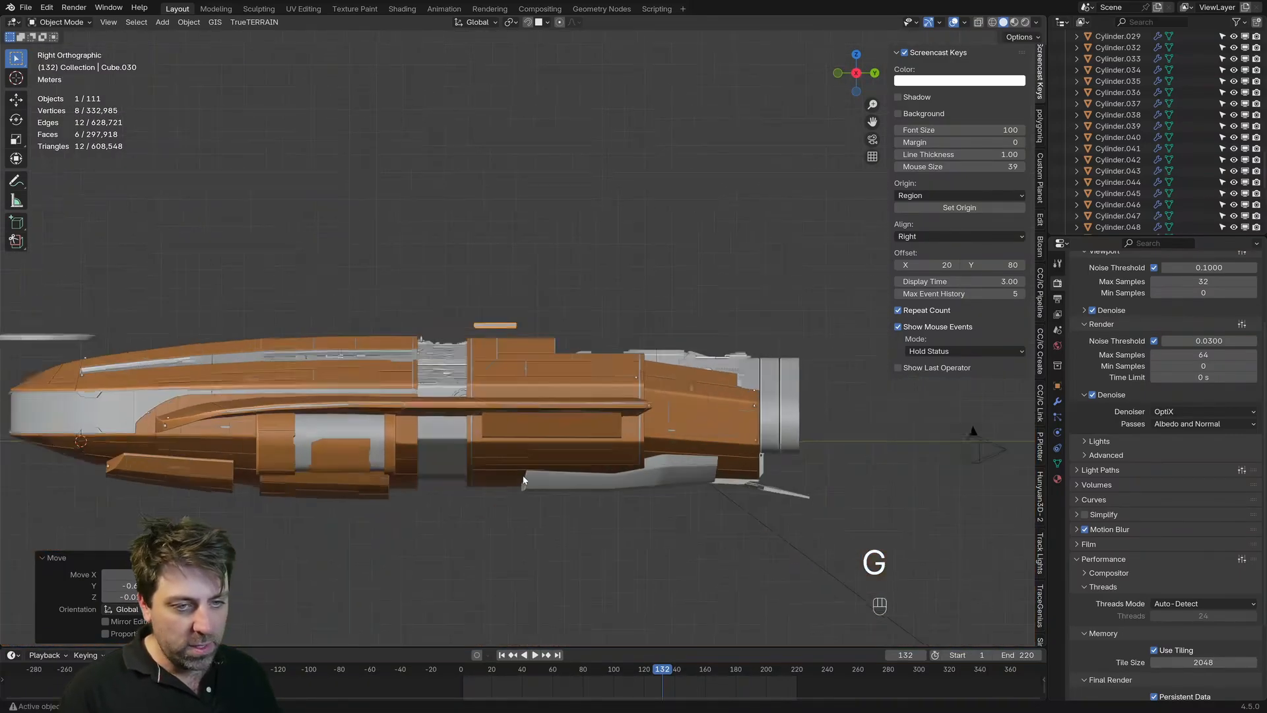
Step: Scale the bar up uniformly above the hull block
scroll(541, 455, up, 6)
key(s)
click(476, 405)
key(s)
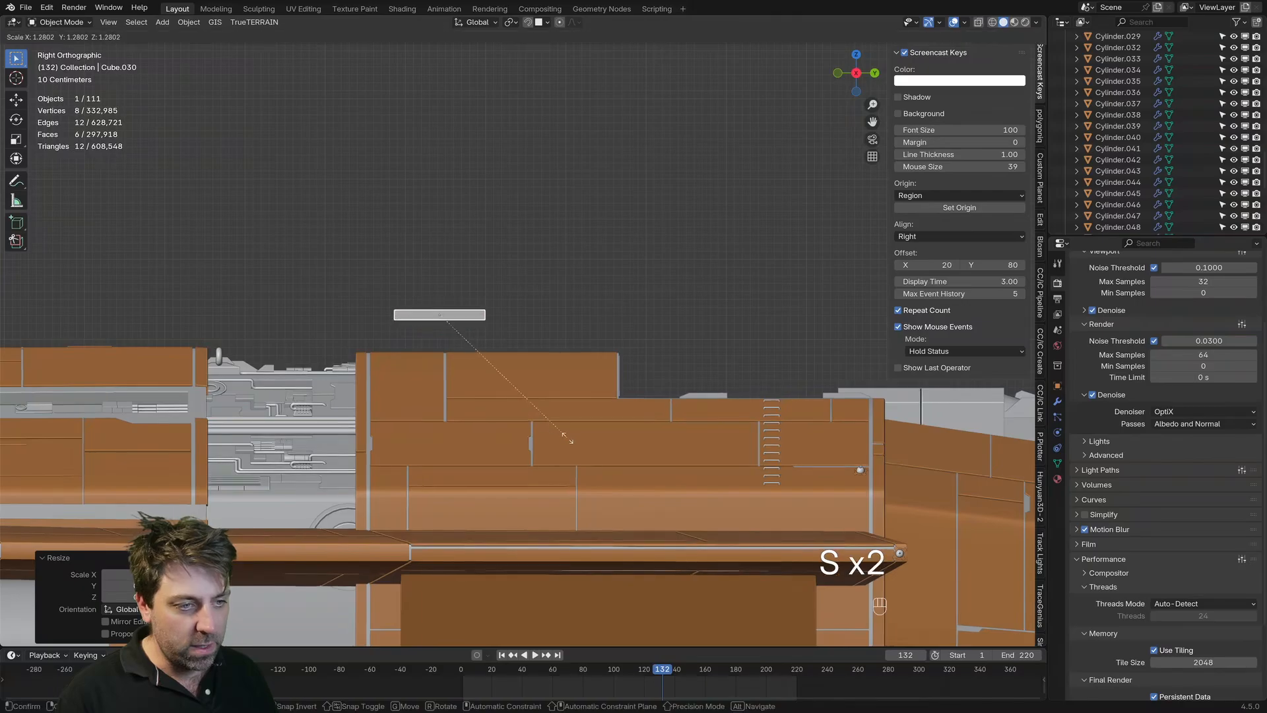
click(566, 436)
middle_drag(567, 437, 474, 461)
key(KP_3)
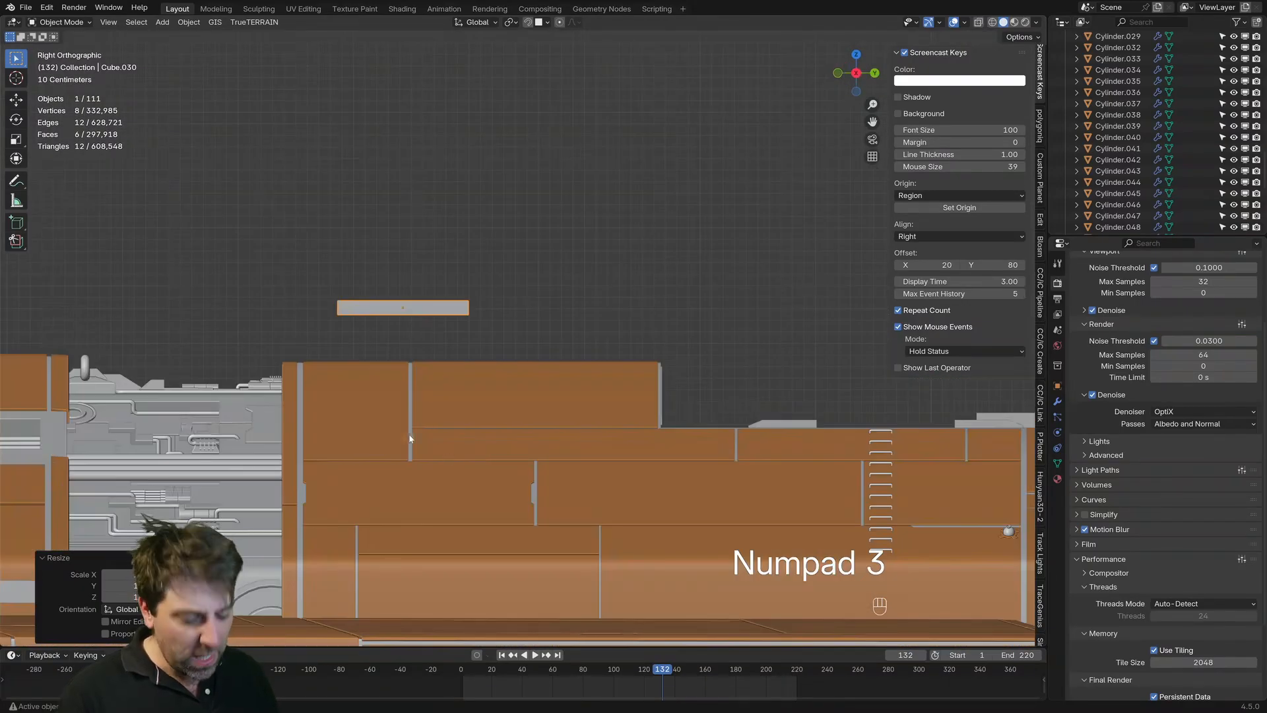
Step: Duplicate the bar and place the copy behind and below it, just above the hull block's top surface
key(shift+d)
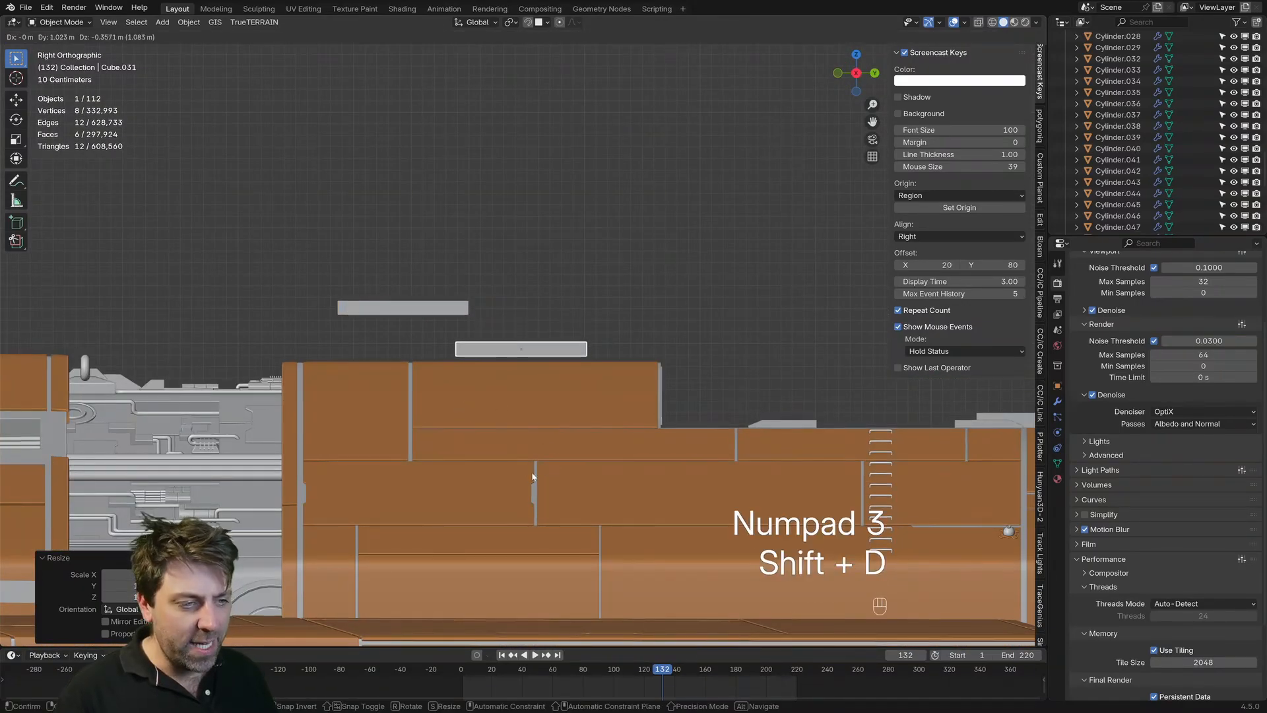
click(534, 471)
key(s)
key(x)
click(560, 383)
Step: Shorten the copied bar along Y and scale it up uniformly into a chunky turret block
key(s)
key(y)
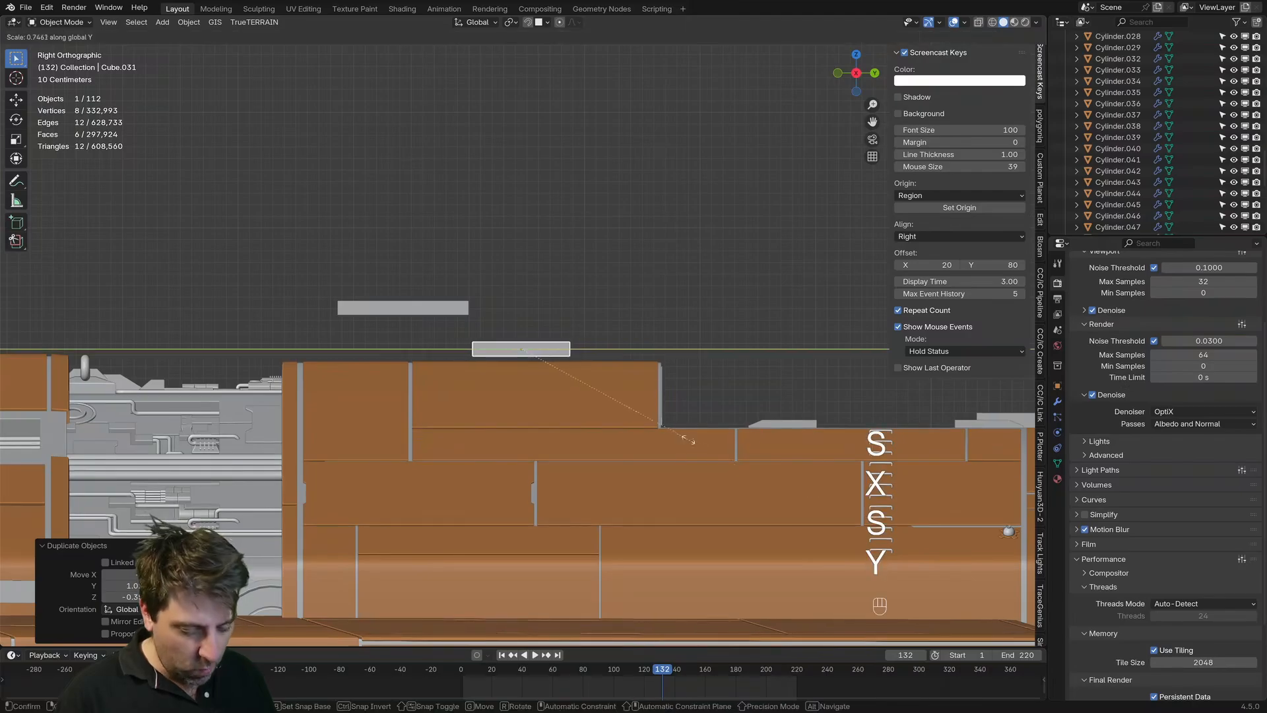
click(547, 376)
key(s)
click(697, 414)
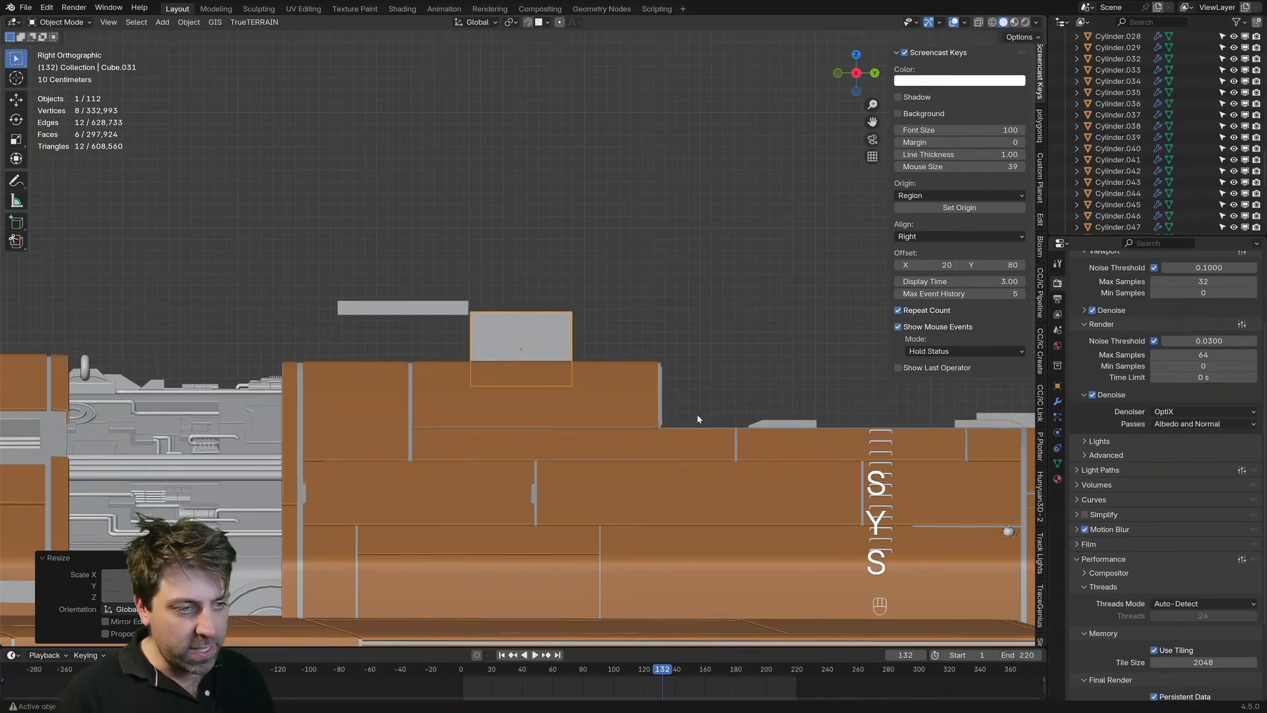
middle_drag(697, 414, 547, 442)
Step: Widen the turret block along the global X axis and raise it along Z out of the hull surface
key(s)
key(x)
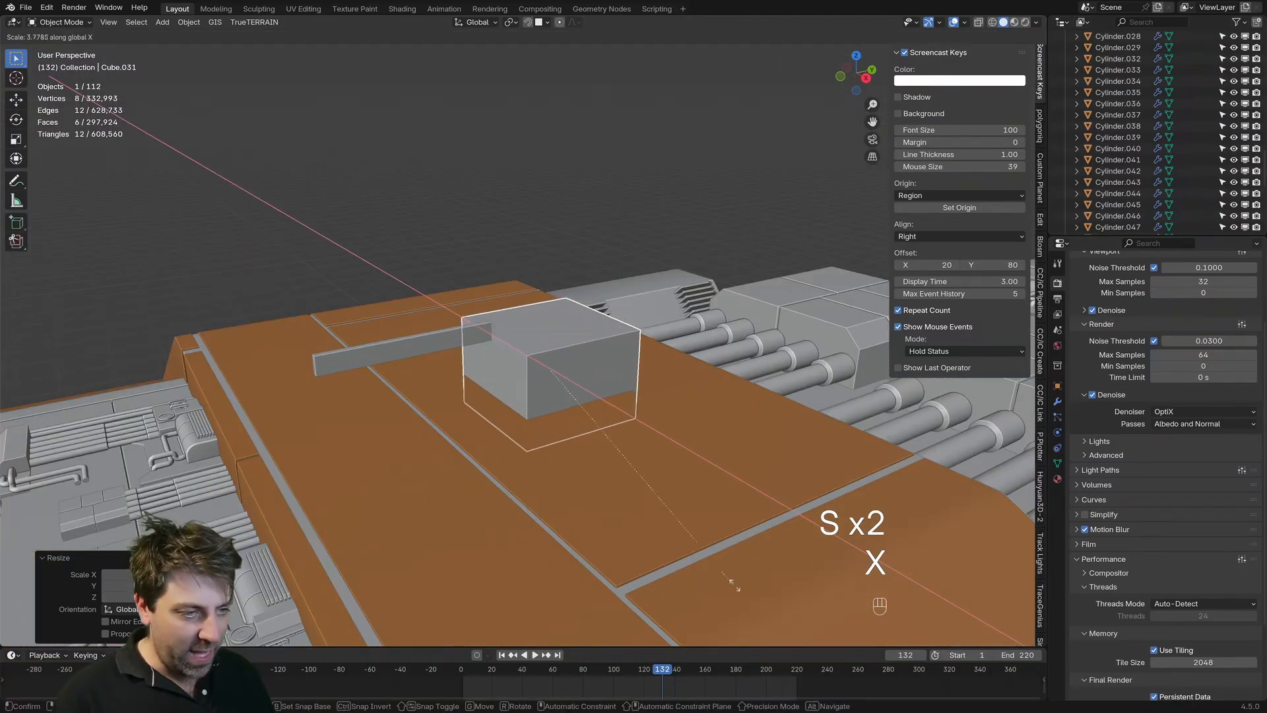
click(747, 590)
middle_drag(630, 477, 635, 442)
key(g)
key(z)
click(676, 417)
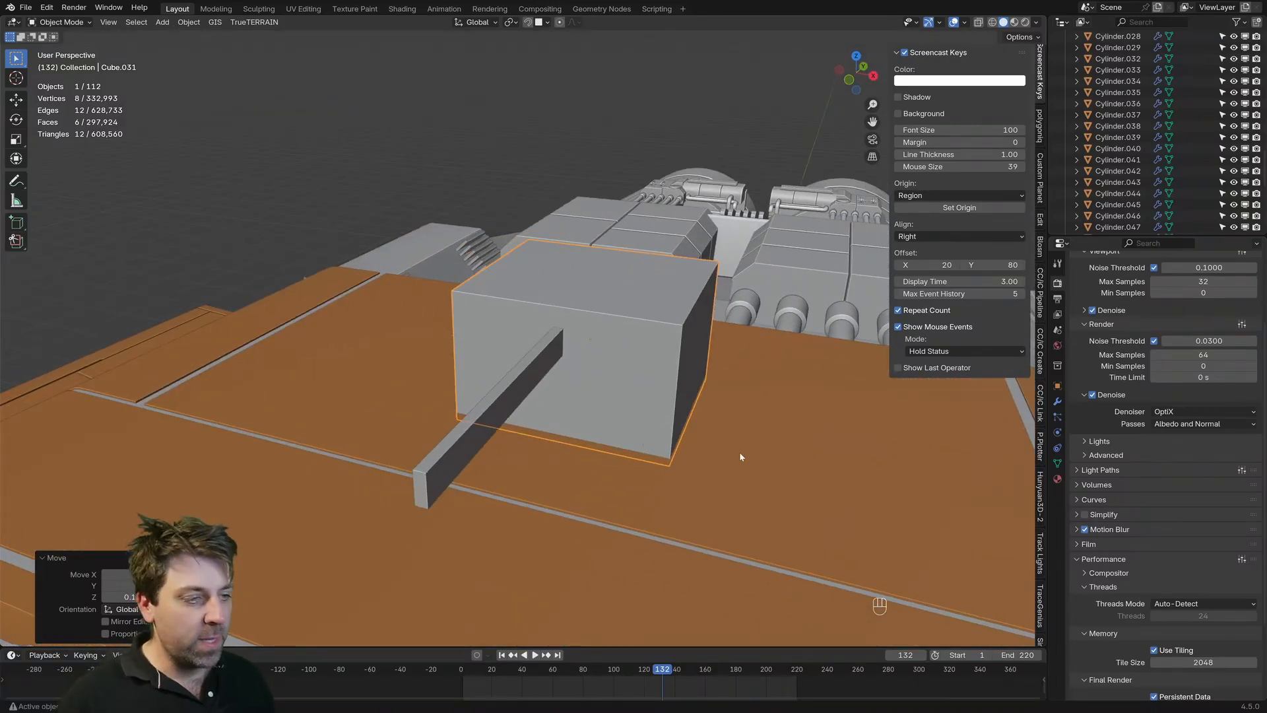
Step: Narrow the turret block to about half its width along X and shift it along X to one side of the bar
key(s)
key(x)
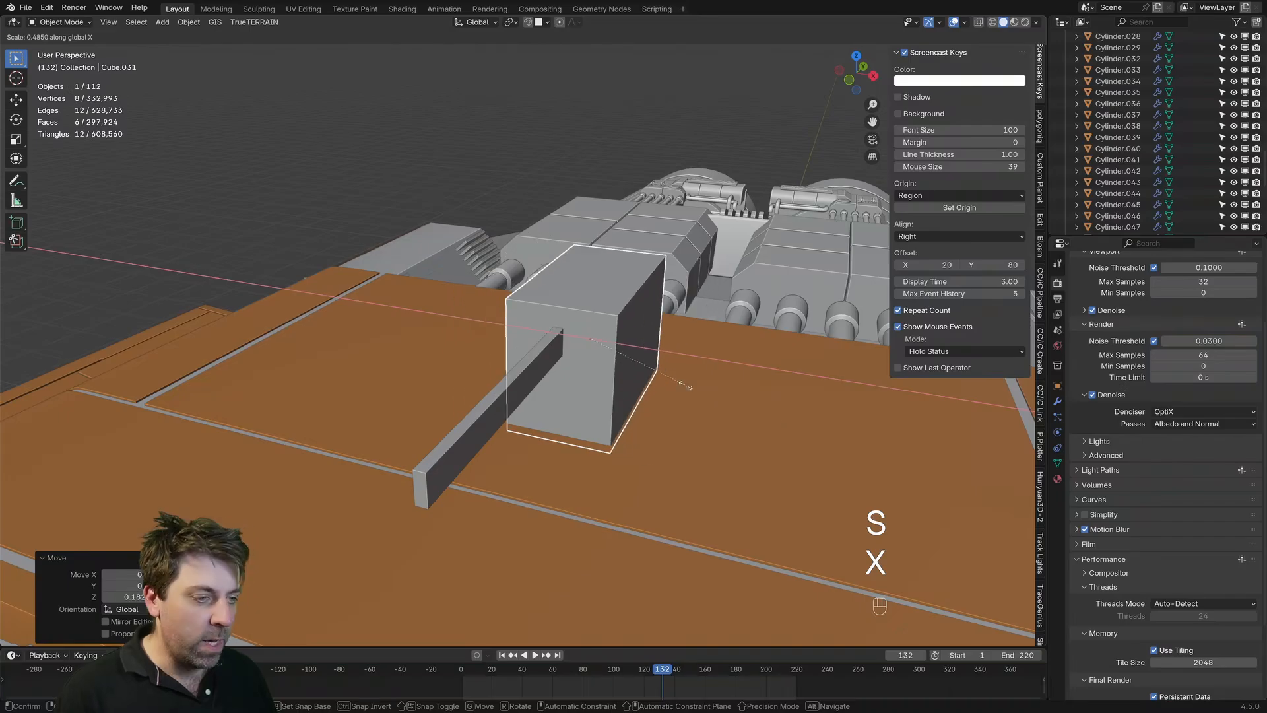
click(683, 380)
key(g)
key(x)
click(695, 405)
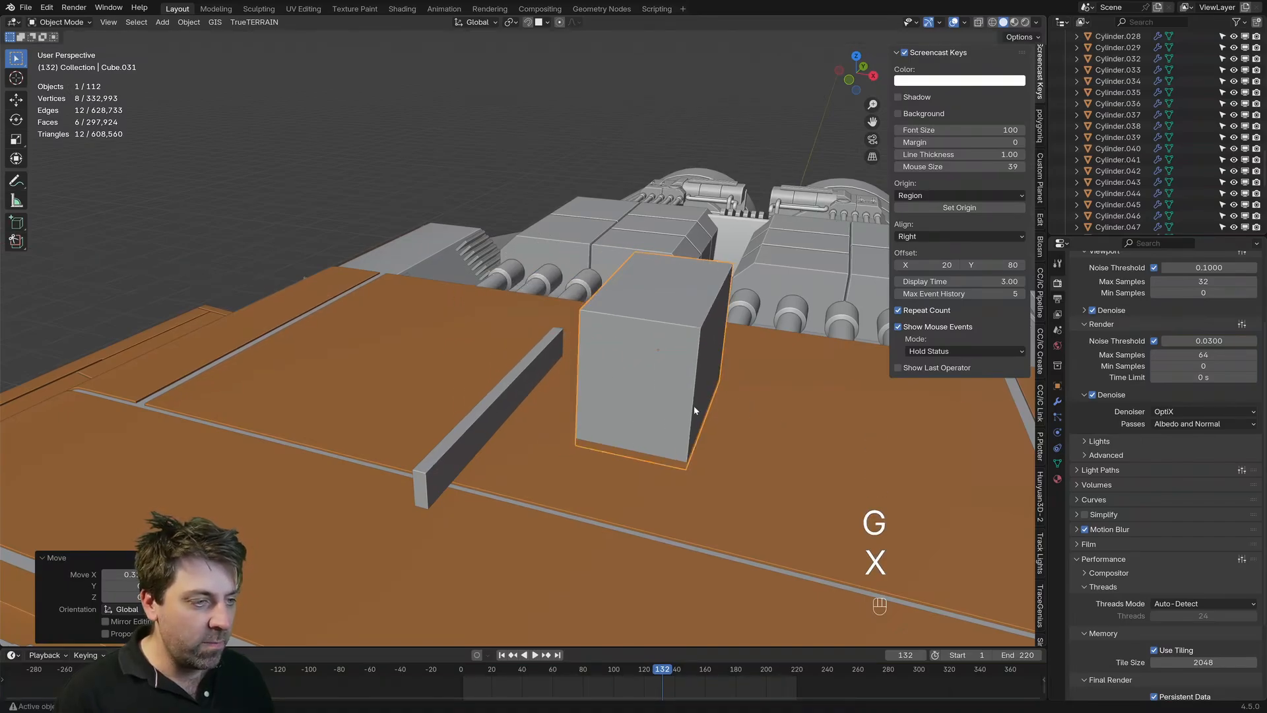
Step: Duplicate the side block along the global X axis onto the opposite side of the bar
middle_drag(694, 406, 721, 413)
key(shift+d)
key(x)
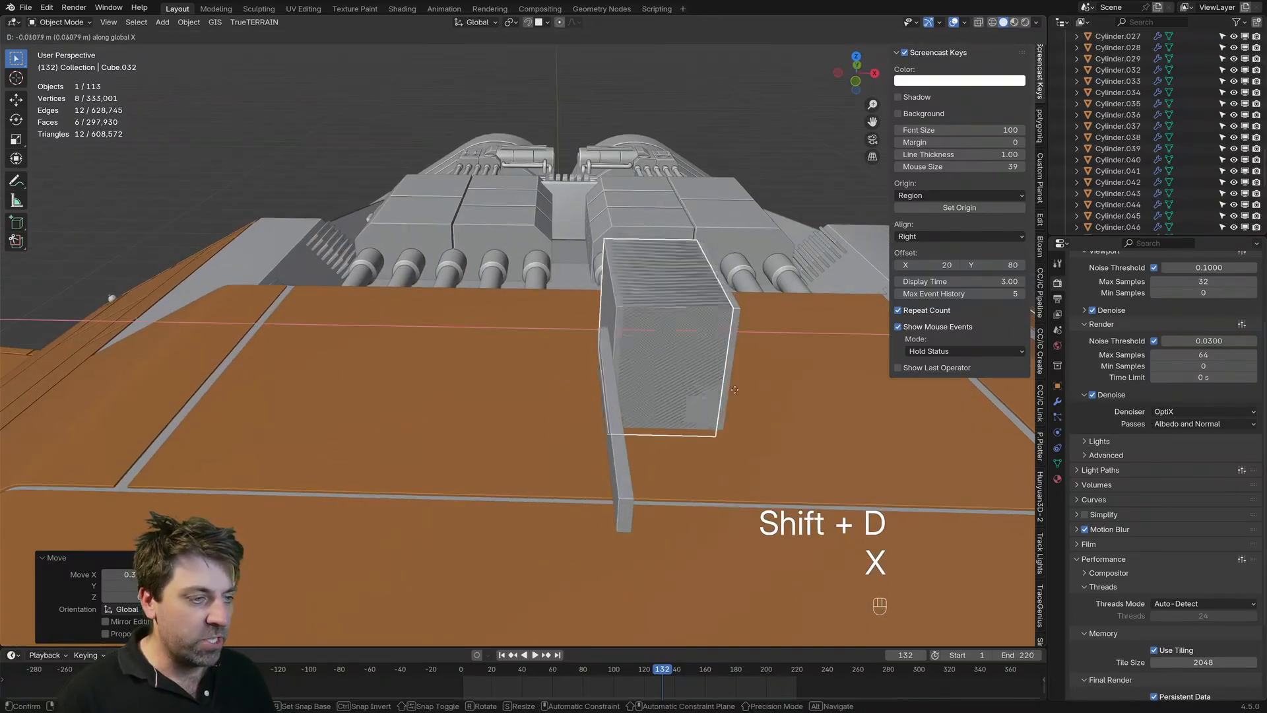
click(630, 388)
middle_drag(630, 388, 648, 362)
Step: Select both side blocks, scale them down together, and move them to the rear end of the bar
key(KP_3)
shift+click(648, 362)
key(s)
click(639, 382)
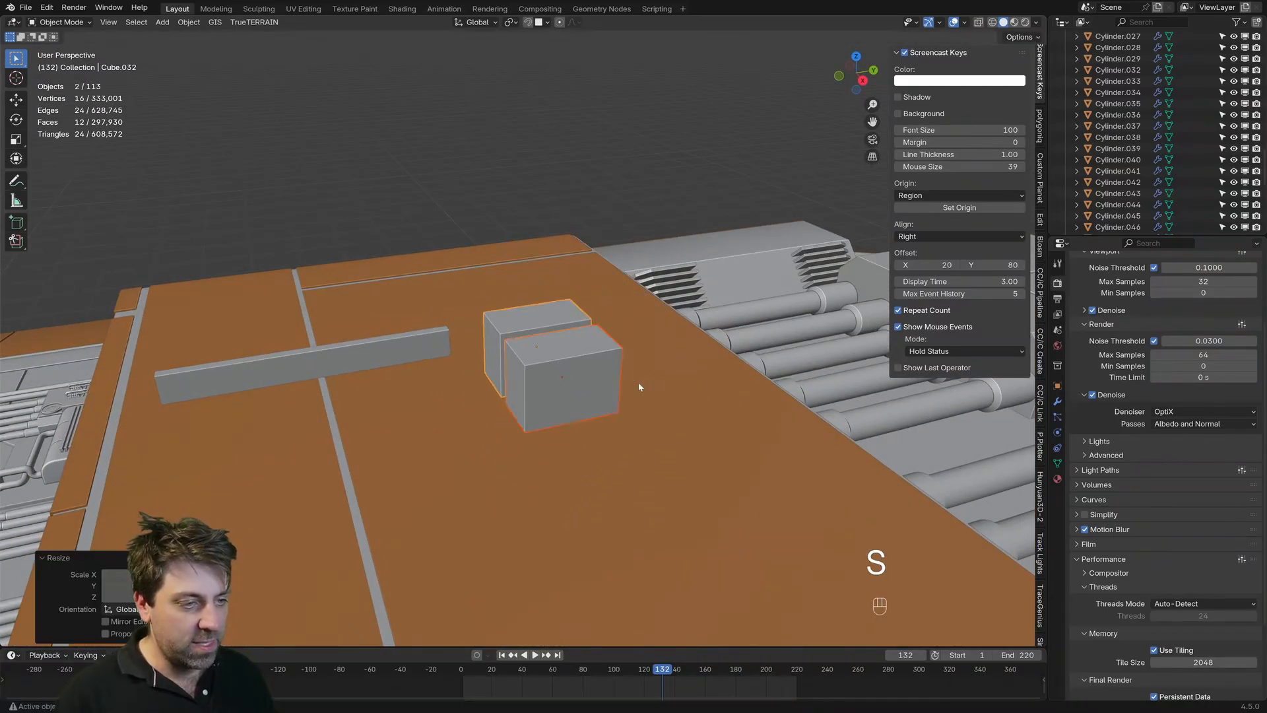
key(KP_3)
key(g)
click(487, 361)
Step: Stretch both side blocks along Z to roughly double height and lengthen them along Y
key(s)
key(z)
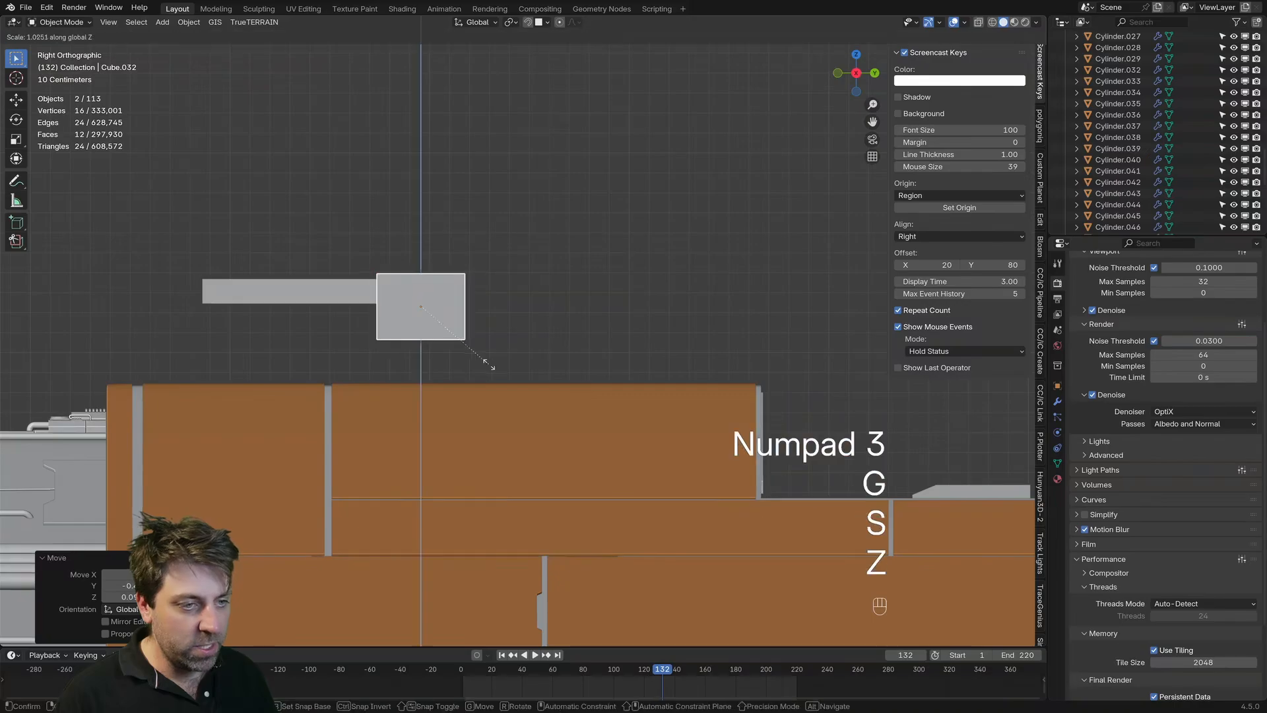
click(556, 439)
key(s)
key(x)
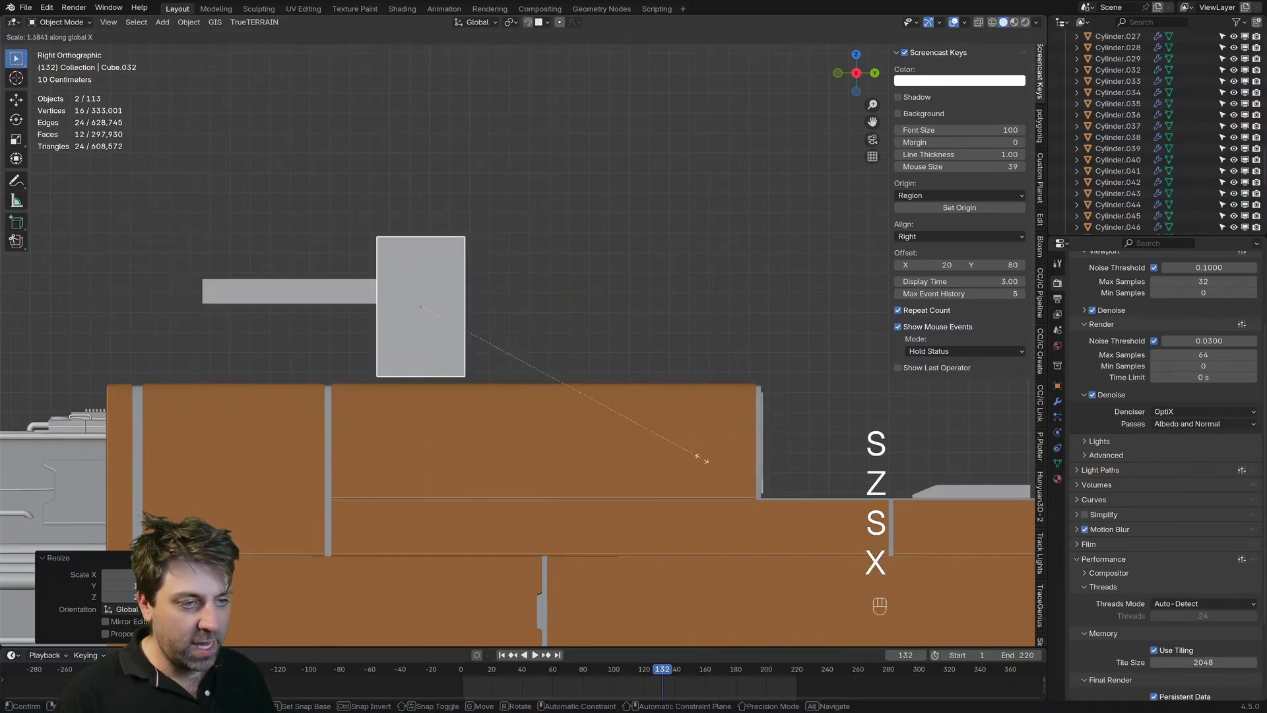
right_click(417, 383)
key(s)
key(y)
click(528, 430)
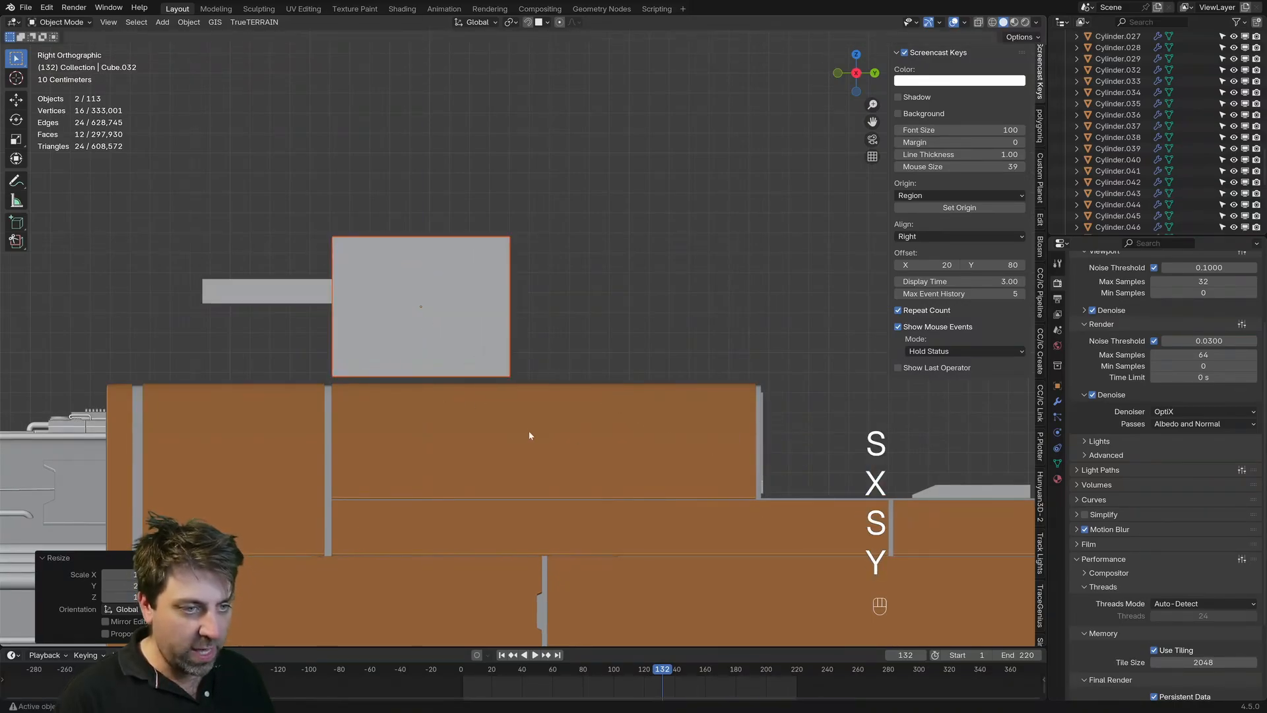
Step: Move both side blocks slightly backward and down so their bases sink into the hull
key(h)
key(ctrl+z)
key(g)
click(548, 447)
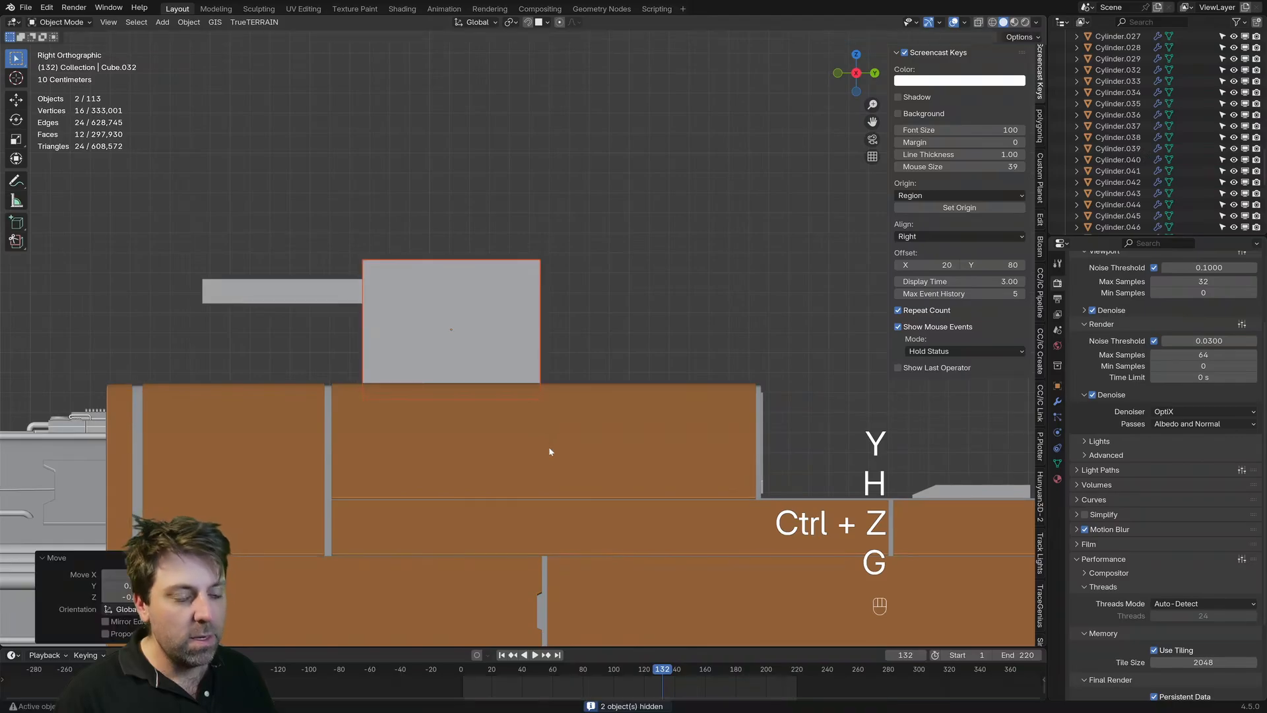
Step: Deselect the blocks and examine the turret's size and placement on the ship from several angles, far and close
middle_drag(548, 446, 816, 415)
scroll(759, 412, down, 4)
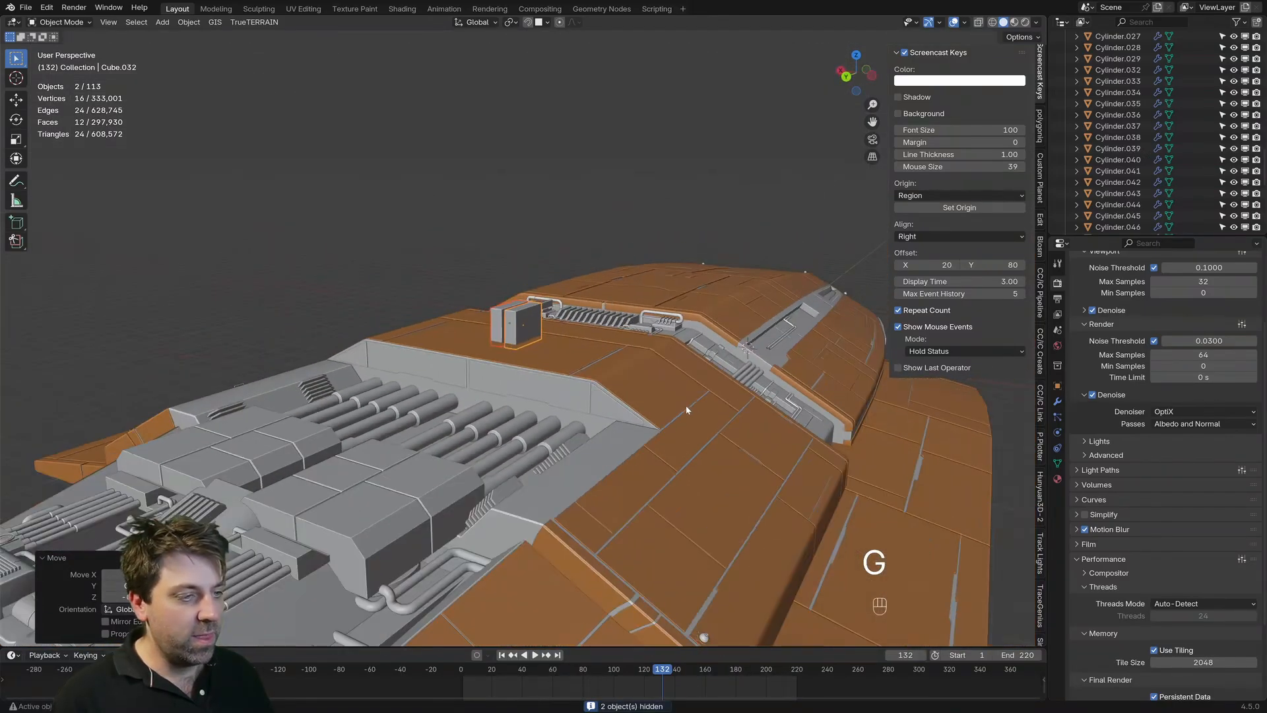
middle_drag(270, 462, 561, 482)
scroll(418, 478, down, 4)
scroll(561, 541, down, 3)
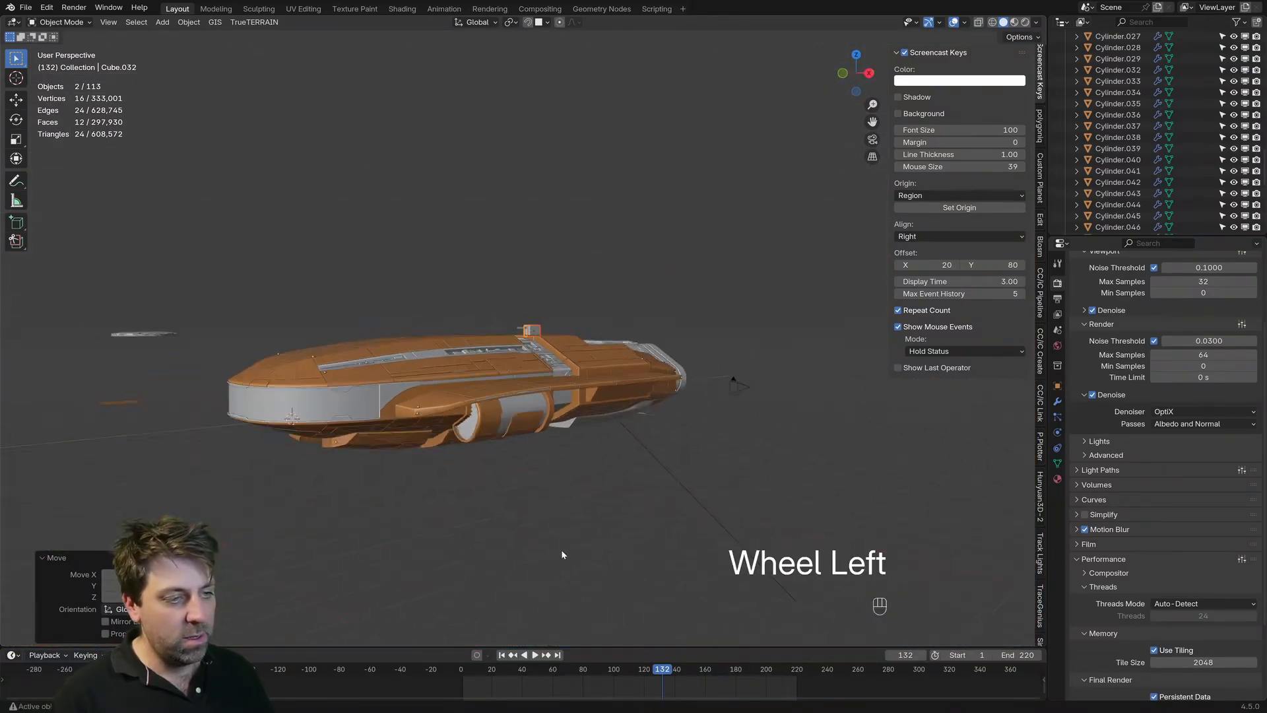
click(561, 549)
middle_drag(560, 544, 619, 571)
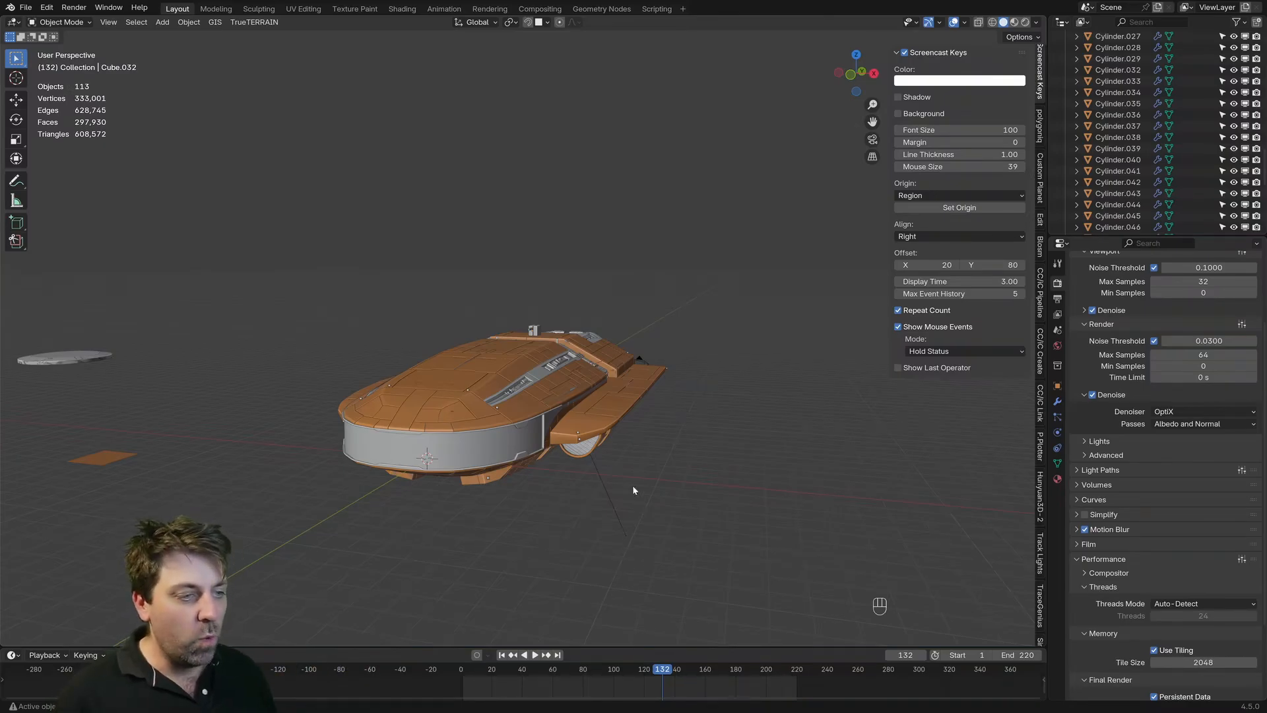
middle_drag(634, 494, 521, 406)
scroll(540, 454, up, 4)
scroll(520, 407, up, 4)
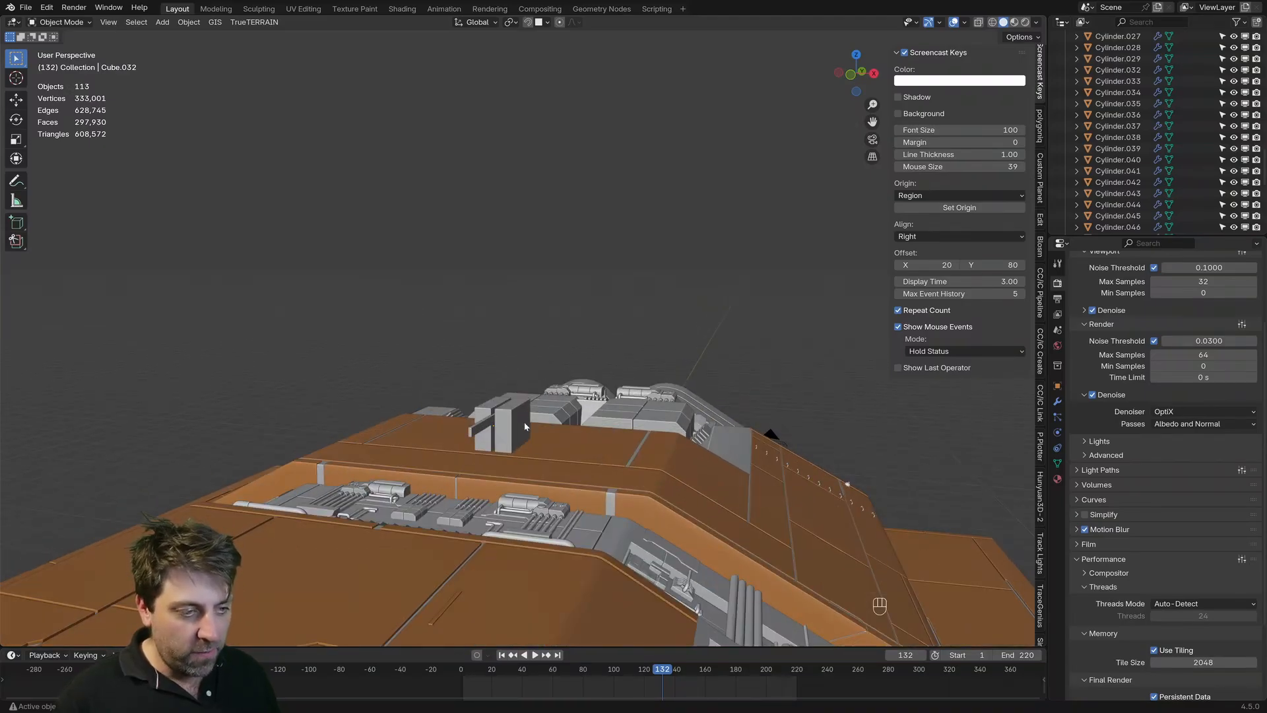
shift+middle_drag(524, 422, 580, 288)
scroll(580, 288, up, 7)
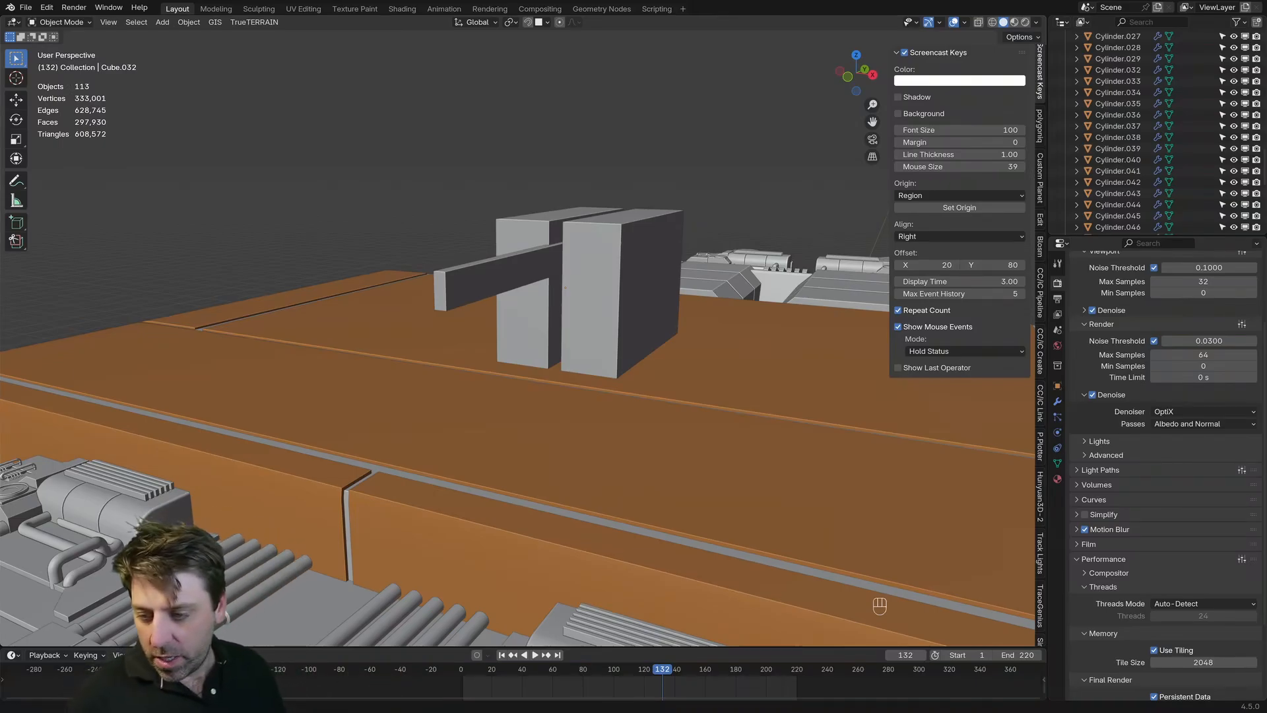
Step: Switch to the reference board and study the white twin-barrel turret and the neighbouring cannon images, then return to Blender
key(alt+Tab)
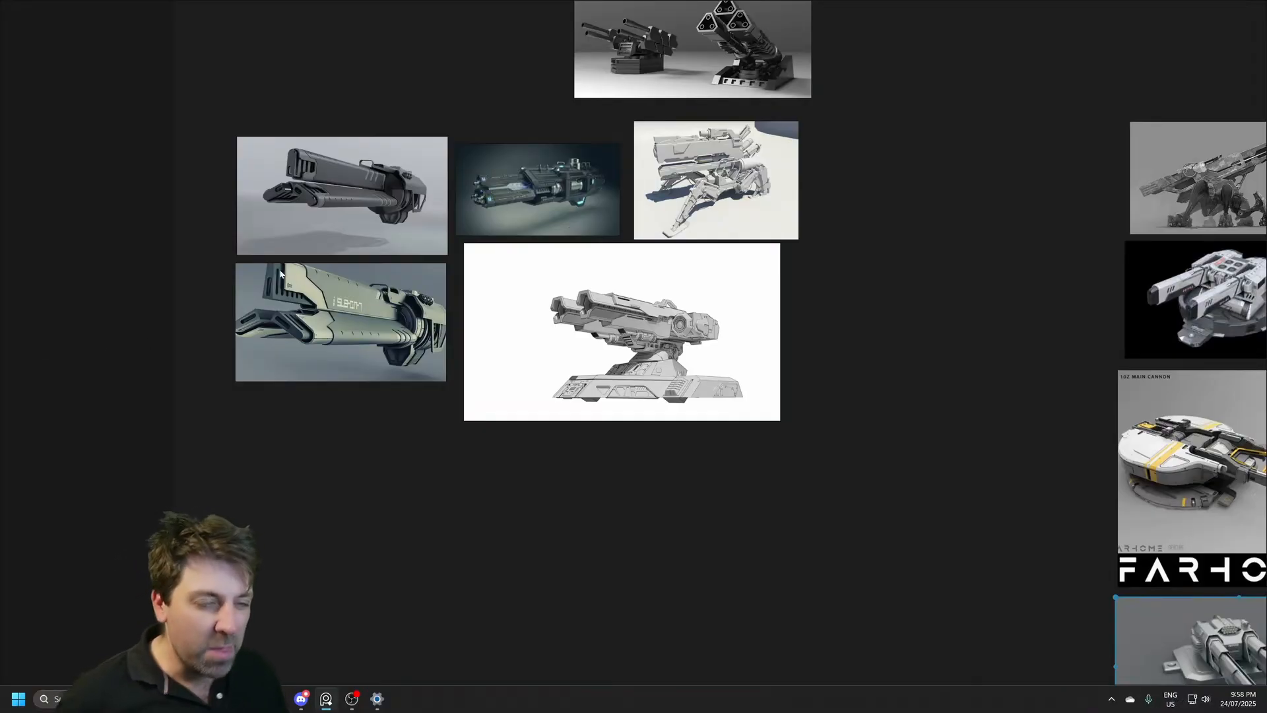
double_click(585, 343)
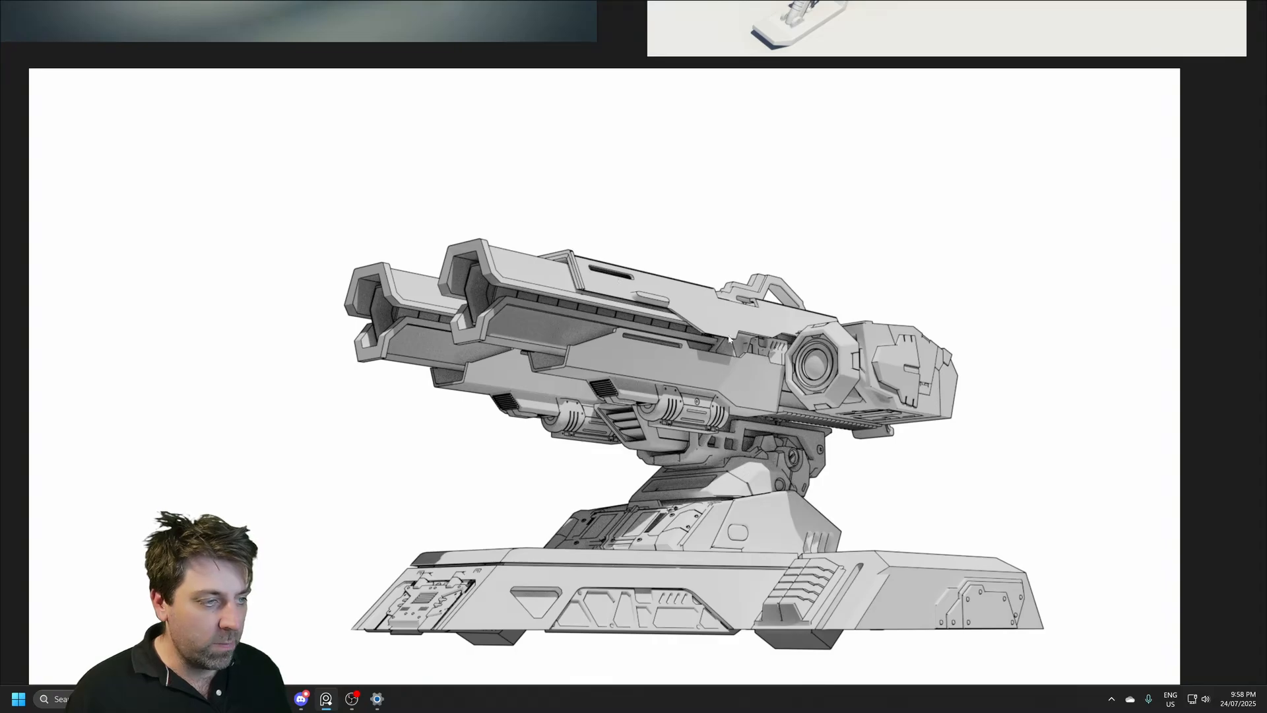
scroll(708, 375, down, 4)
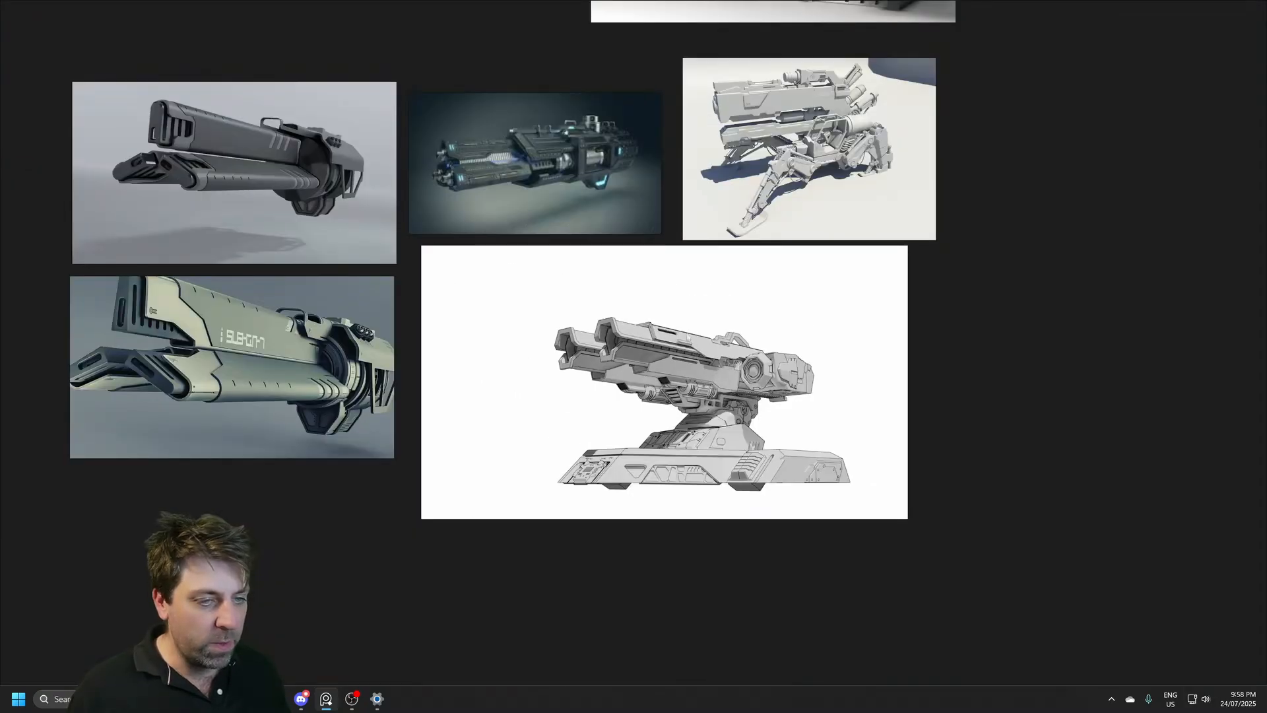
middle_drag(328, 341, 488, 335)
scroll(488, 335, up, 1)
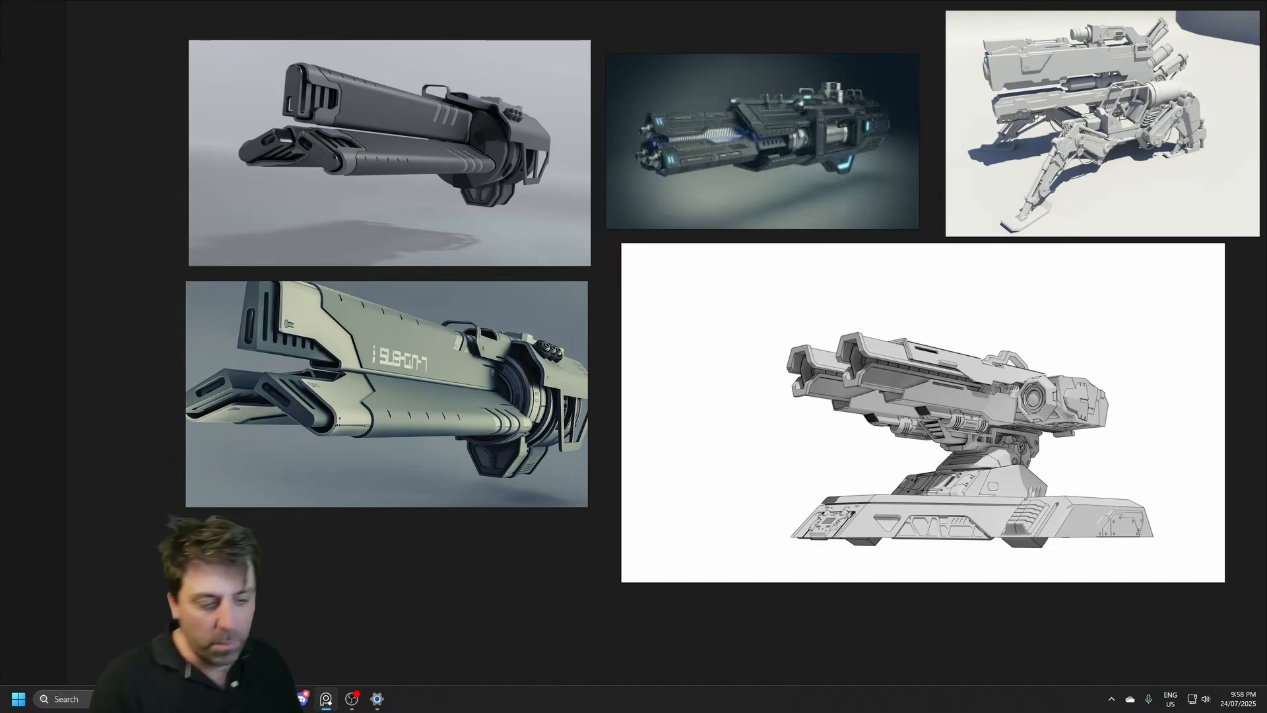
key(alt+Tab)
Step: Select the thin bar between the blocks and display its transform values to check its X location
middle_drag(588, 280, 608, 340)
click(608, 340)
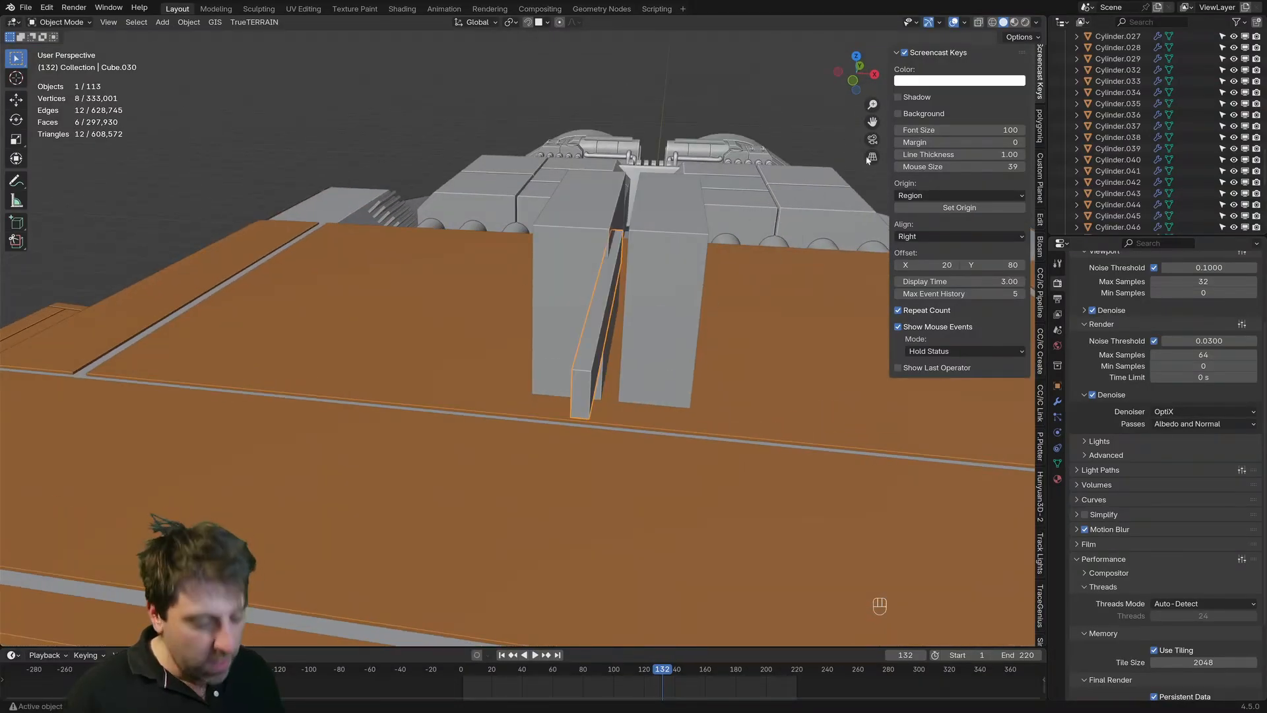
key(n)
key(n)
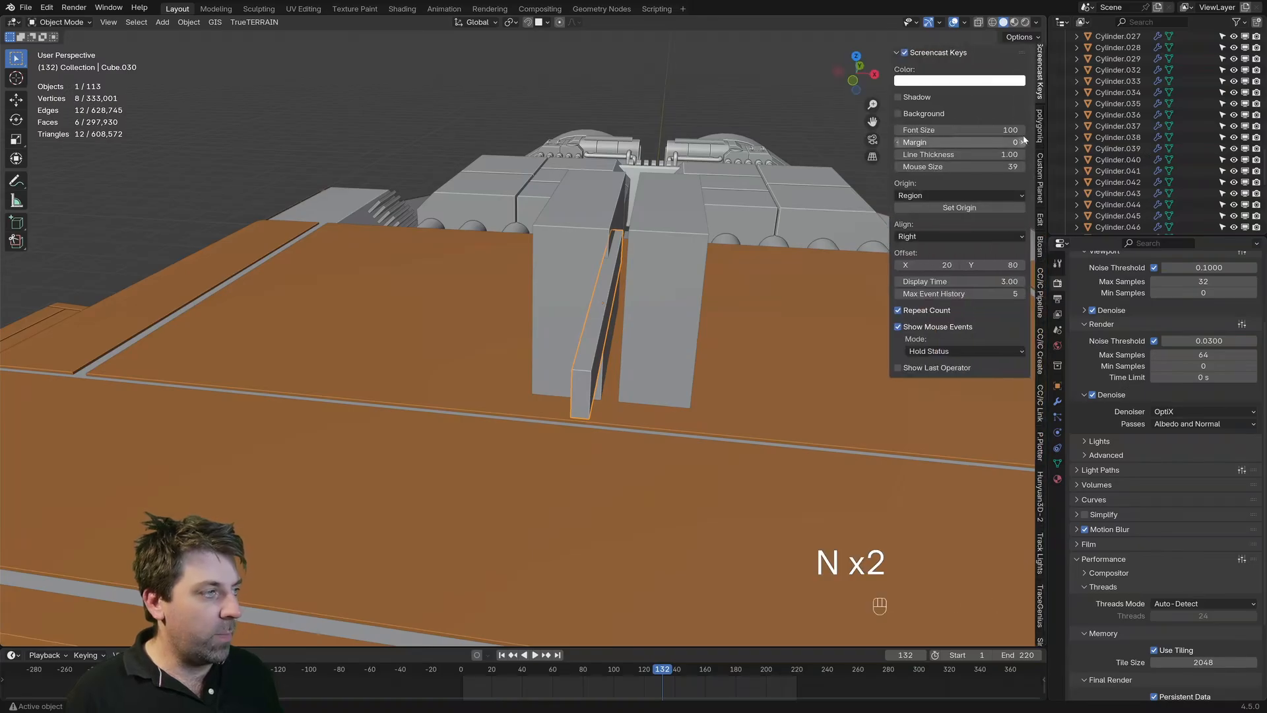
click(1040, 65)
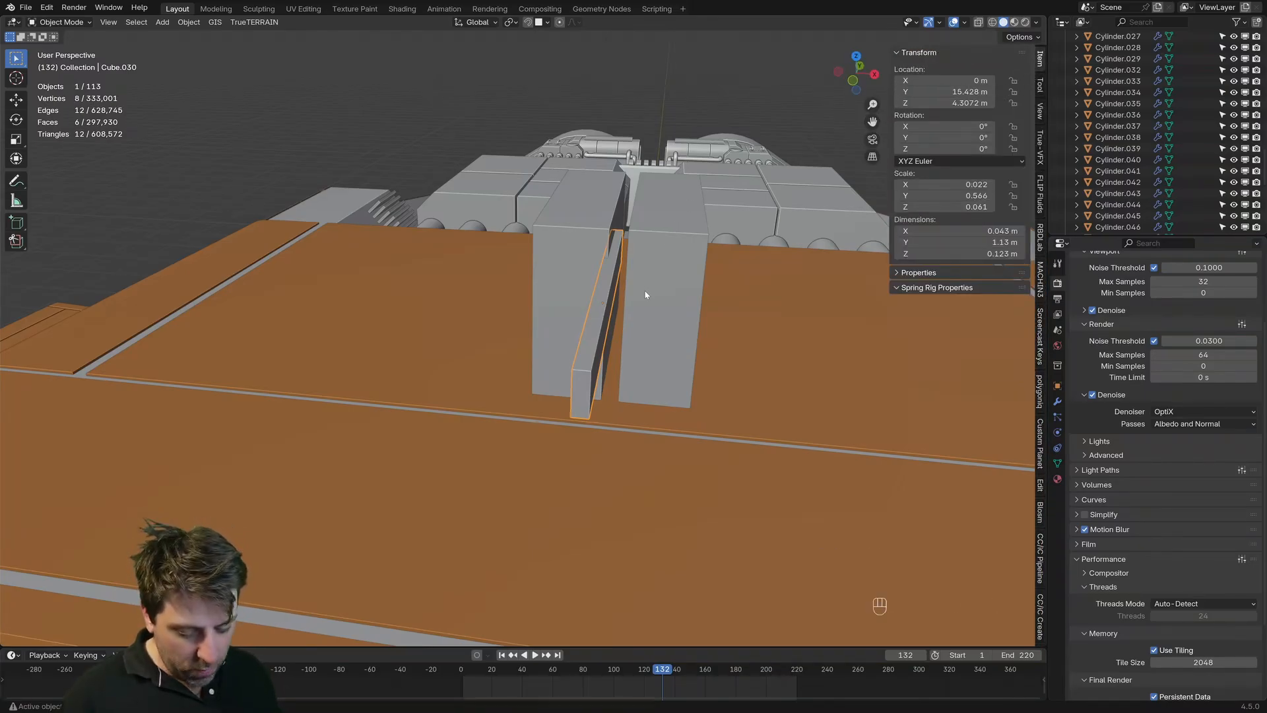
key(g)
key(x)
right_click(656, 306)
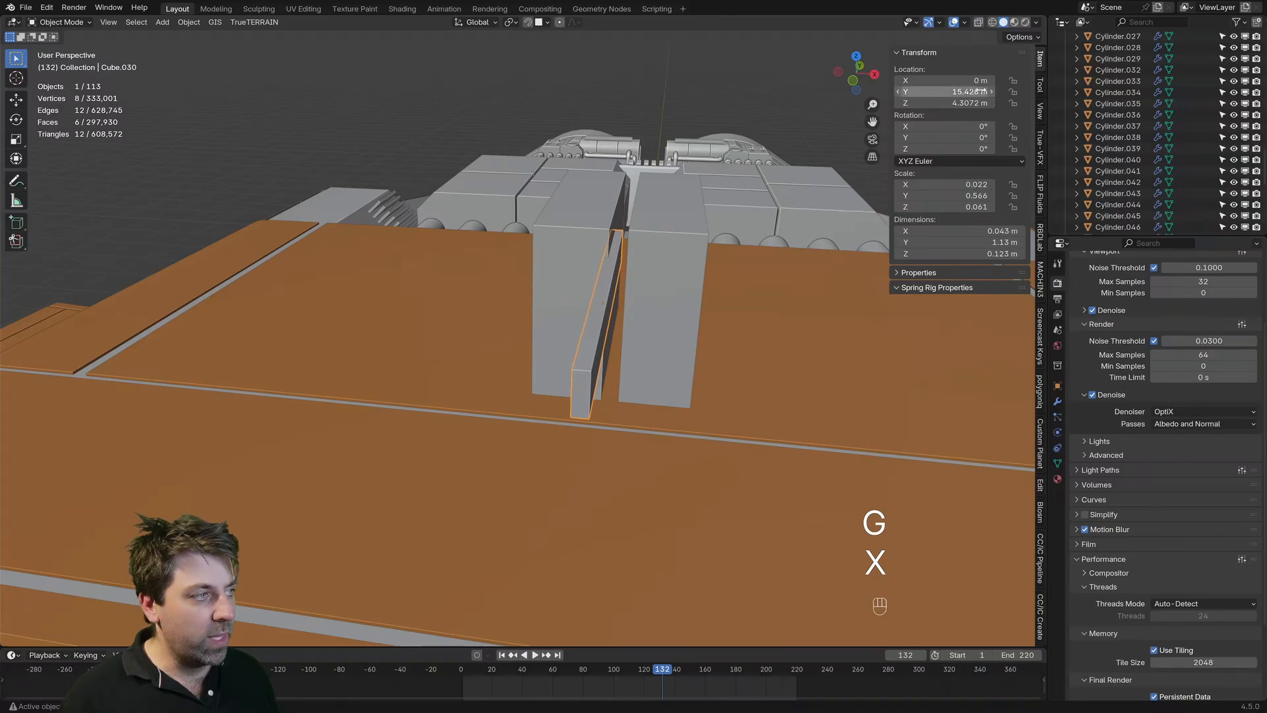
Step: Copy the right block's X location to the left block as a negative value, -0.177165 m, to make them symmetric
click(652, 303)
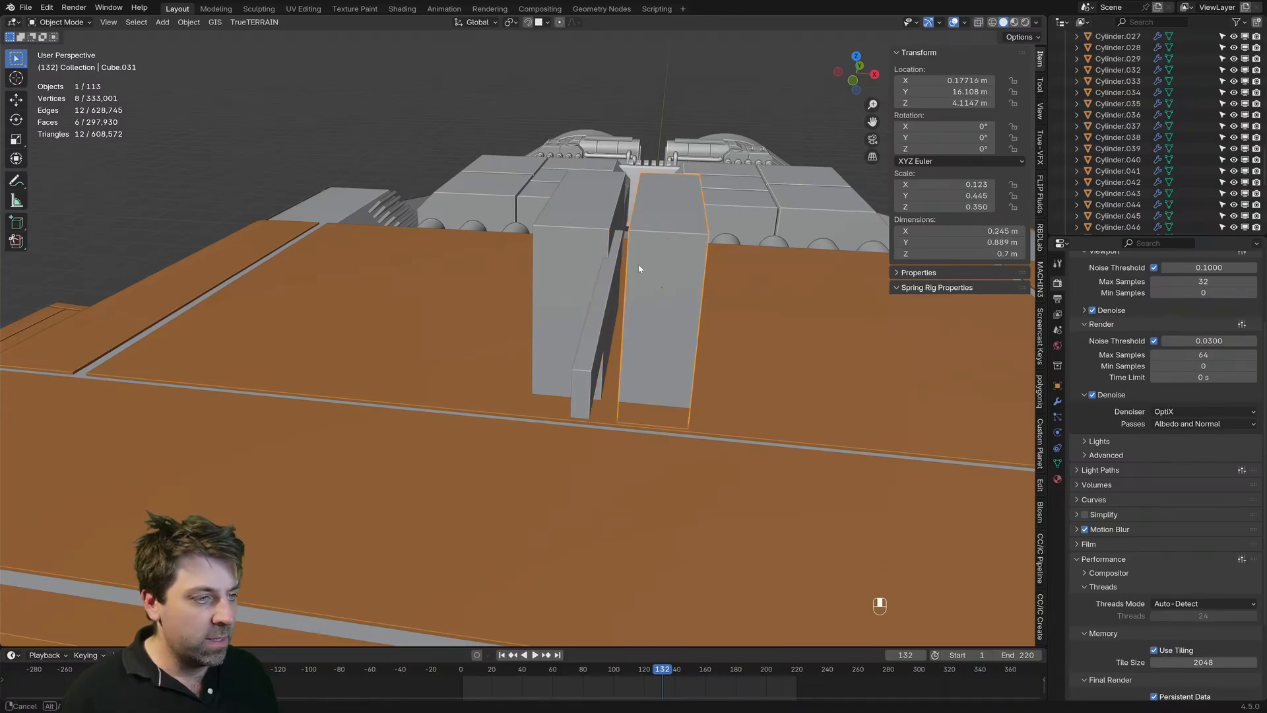
middle_drag(640, 296, 669, 310)
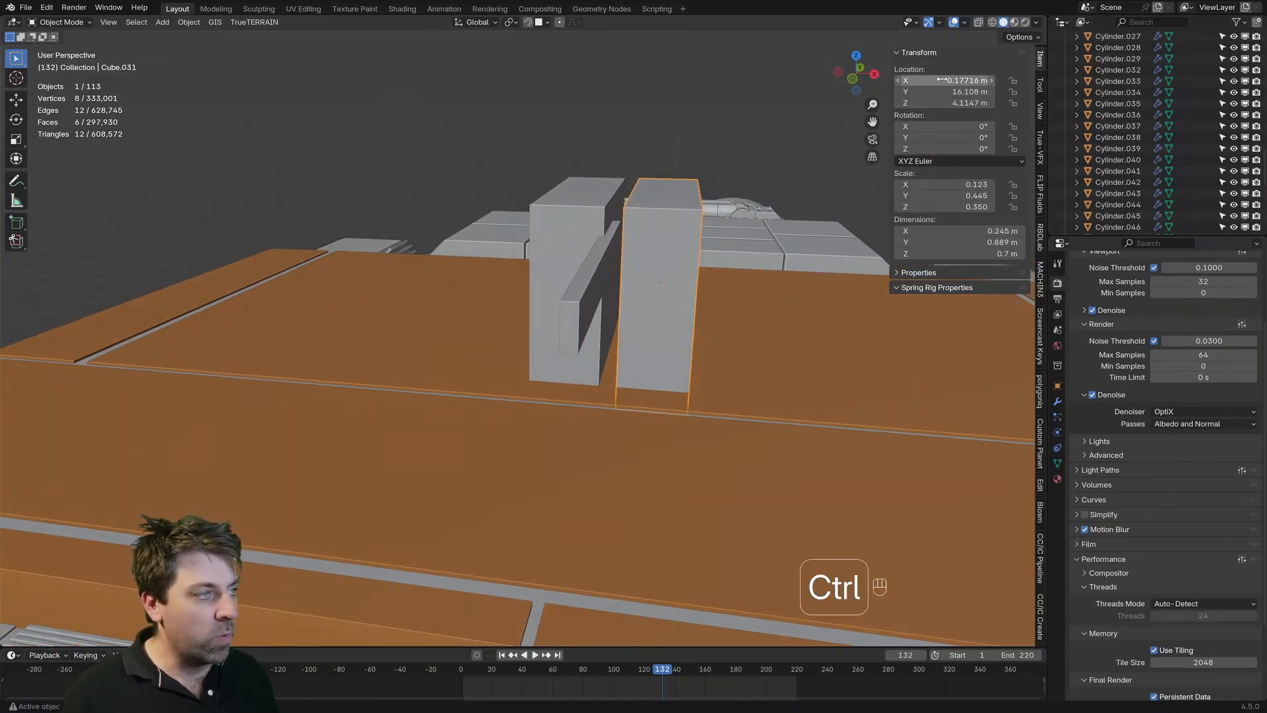
key(ctrl+c)
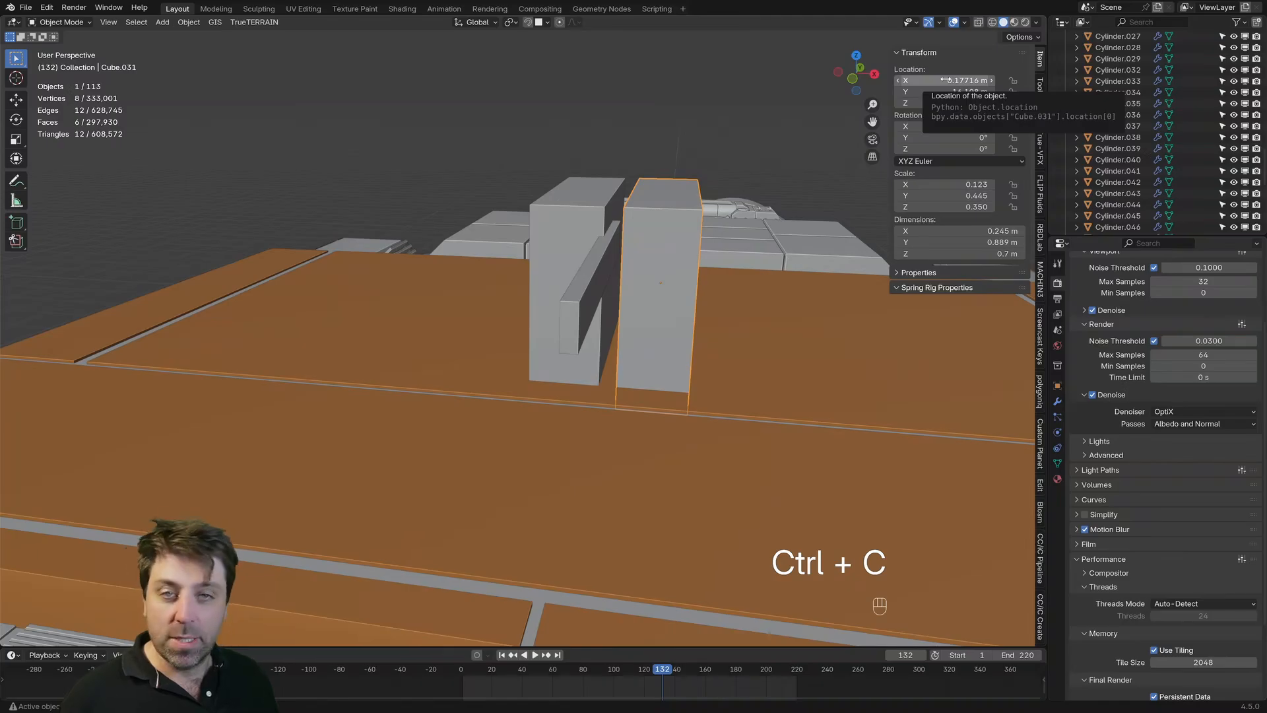
click(555, 229)
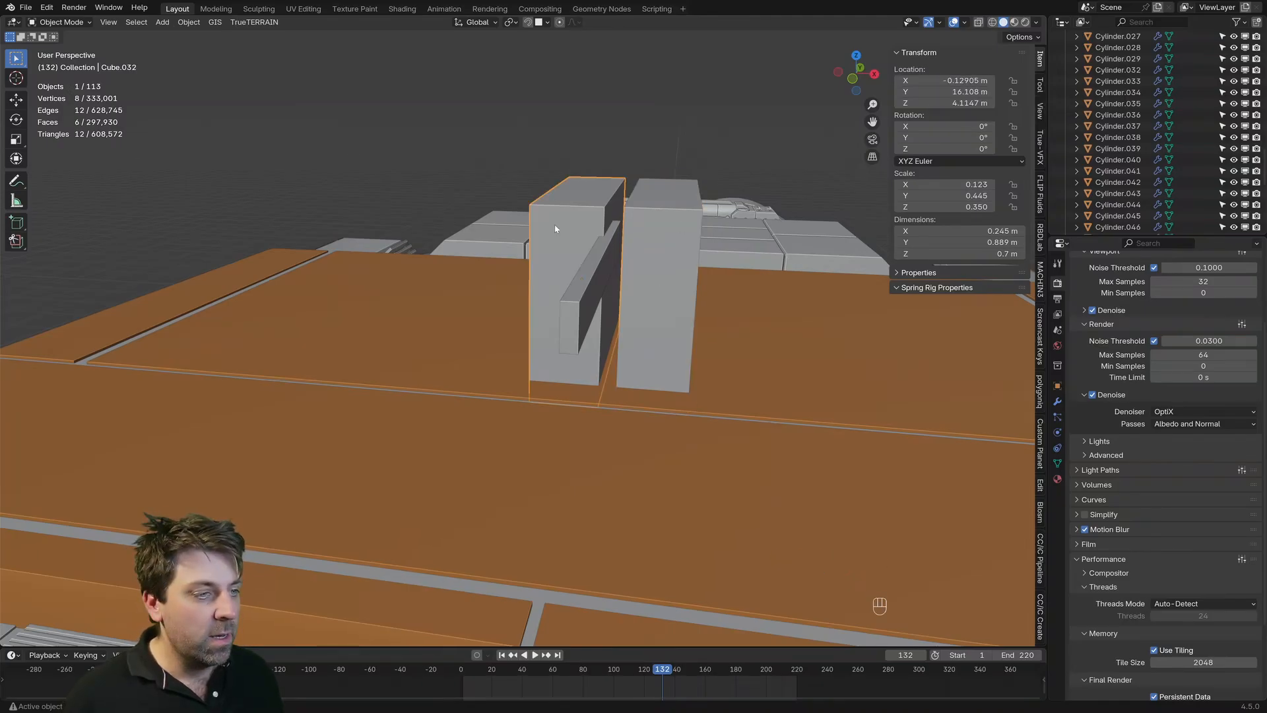
double_click(944, 80)
key(ctrl+v)
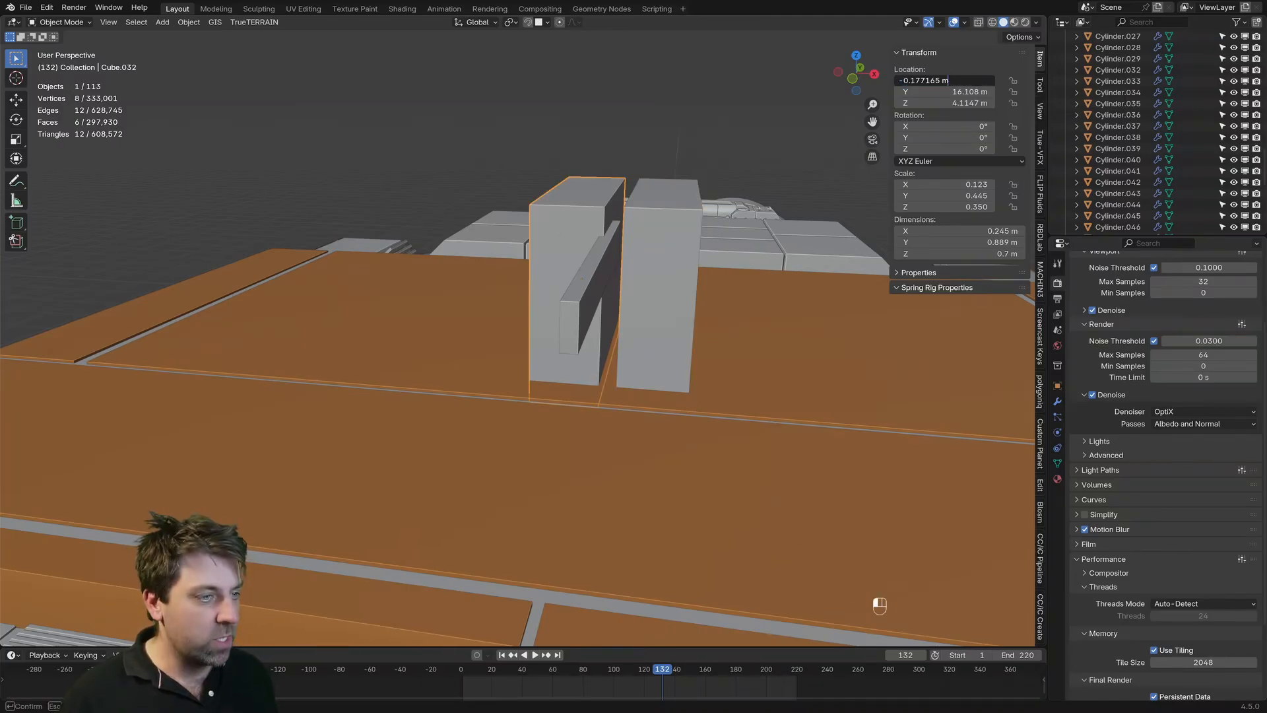
key(Return)
middle_drag(542, 421, 551, 416)
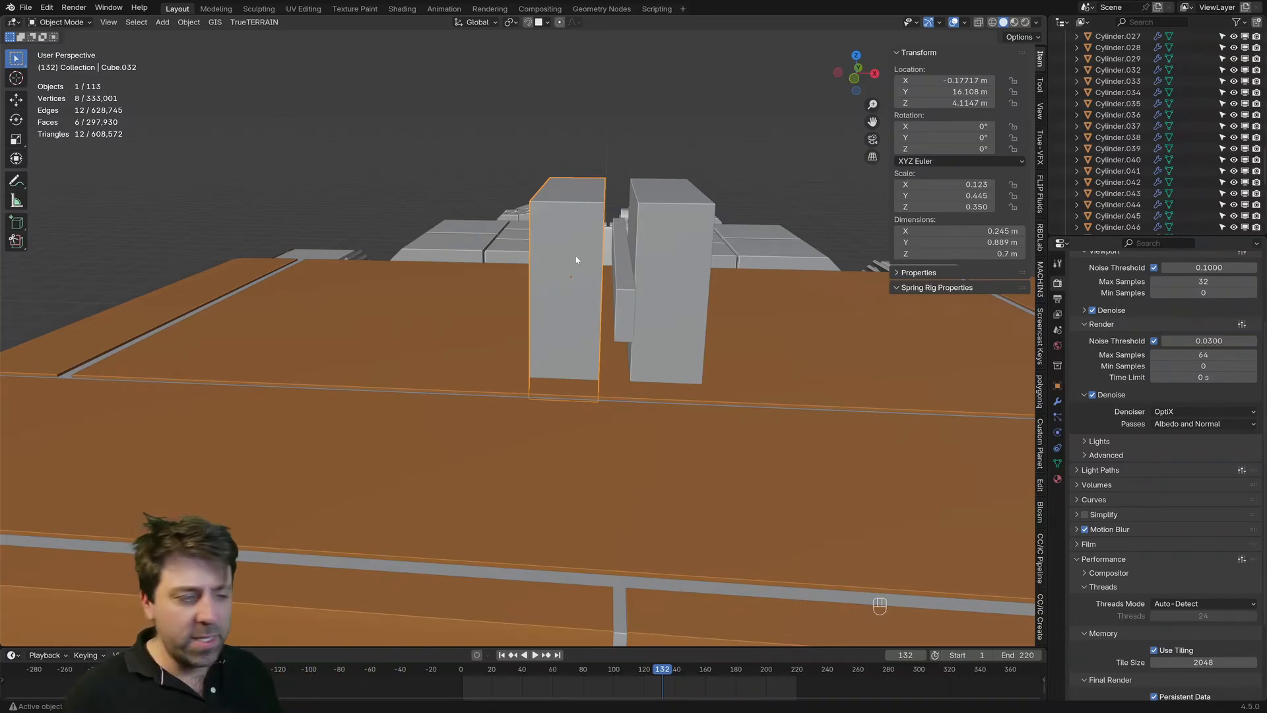
Step: Delete the left block and add an X-axis Mirror modifier to the remaining right block
key(Delete)
click(665, 290)
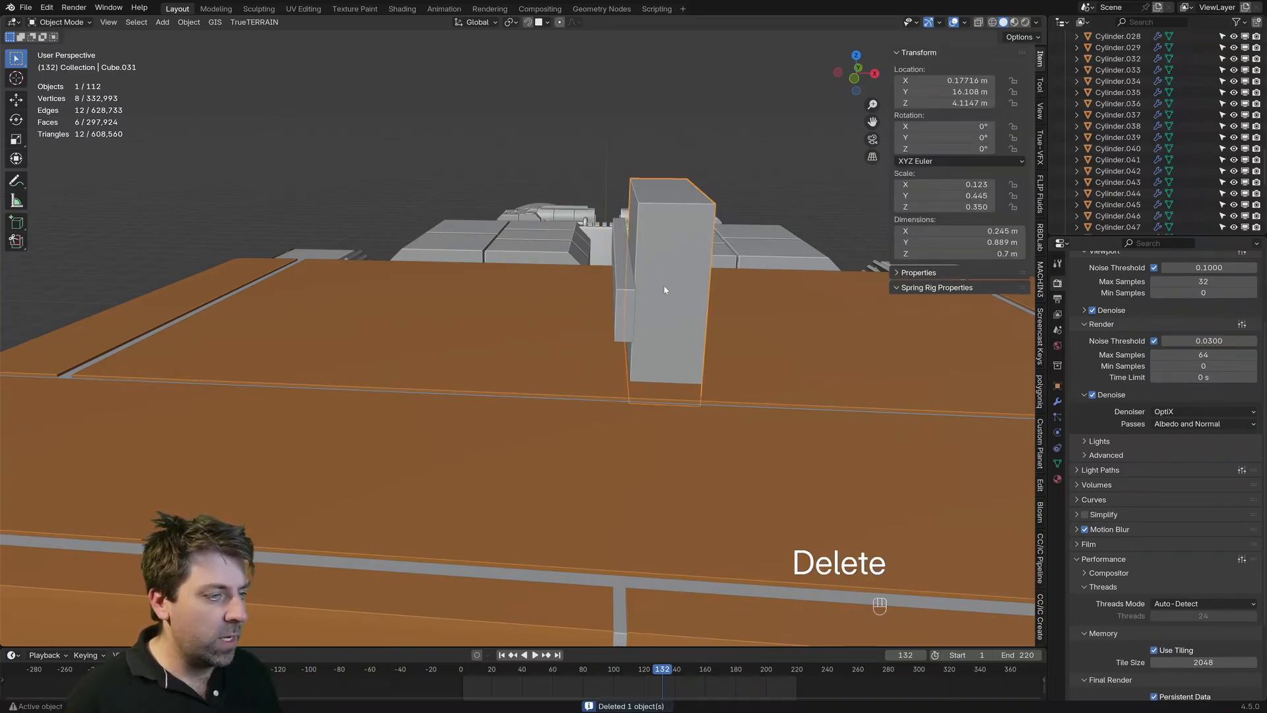
click(1058, 400)
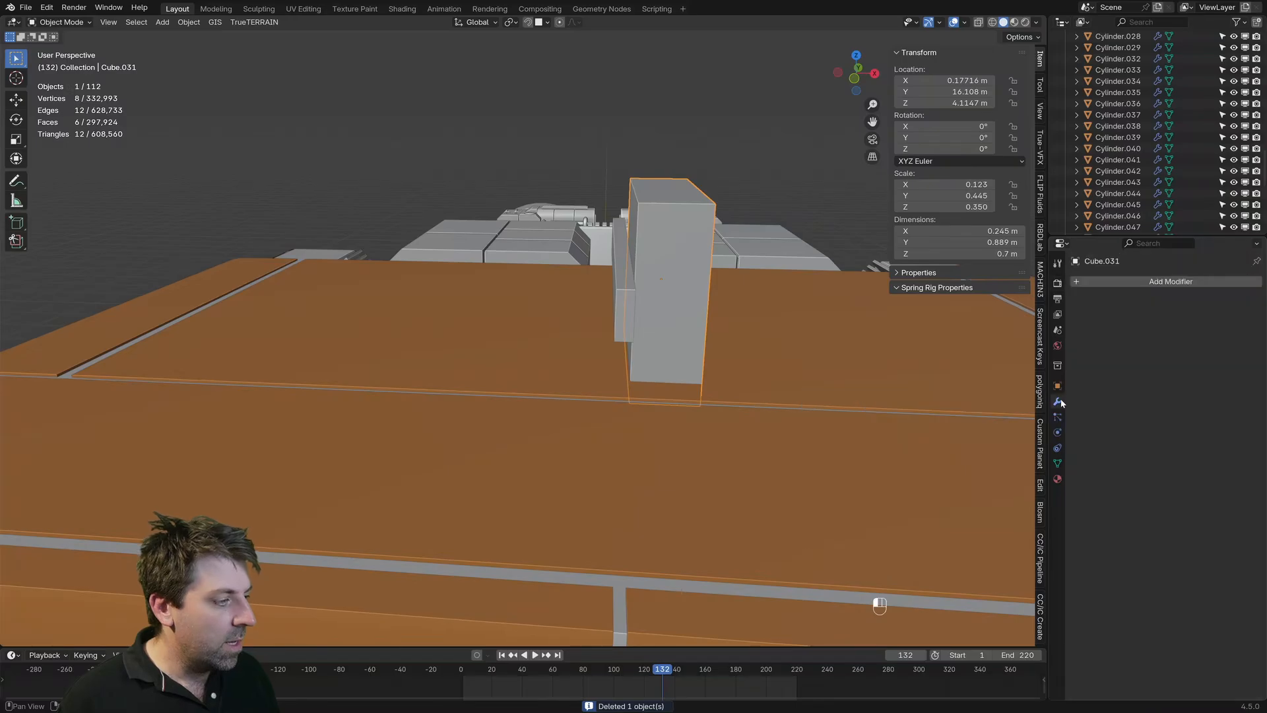
key(shift+a)
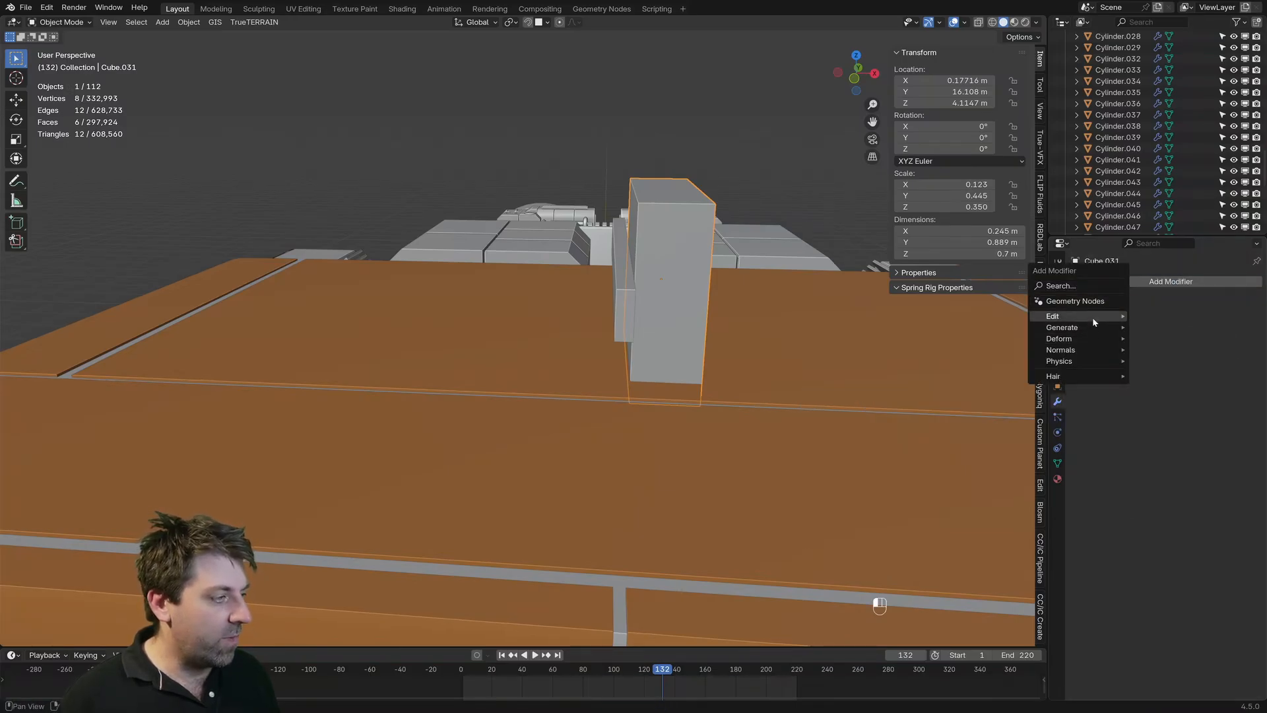
mouse_move(1093, 330)
click(1157, 405)
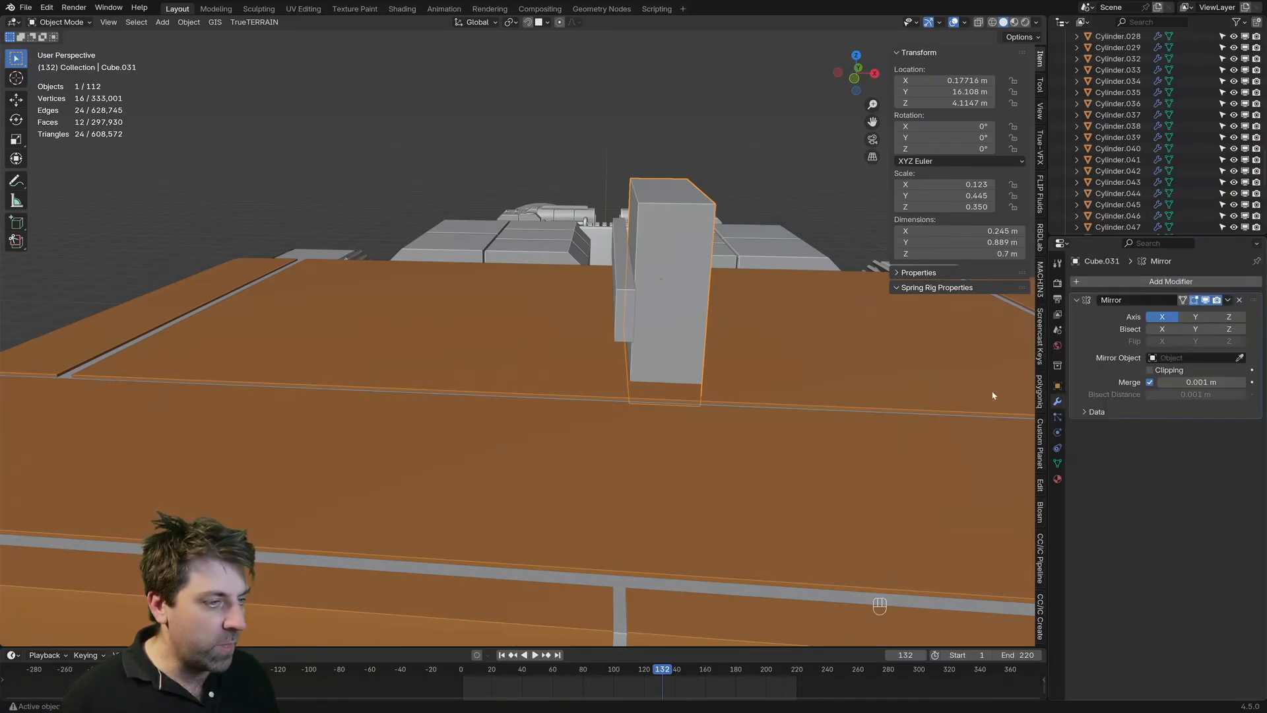
Step: Set the block's mirror object to the ship's curved grey hull band, Cylinder.008, and frame the mirrored pair of blocks
middle_drag(825, 373, 687, 295)
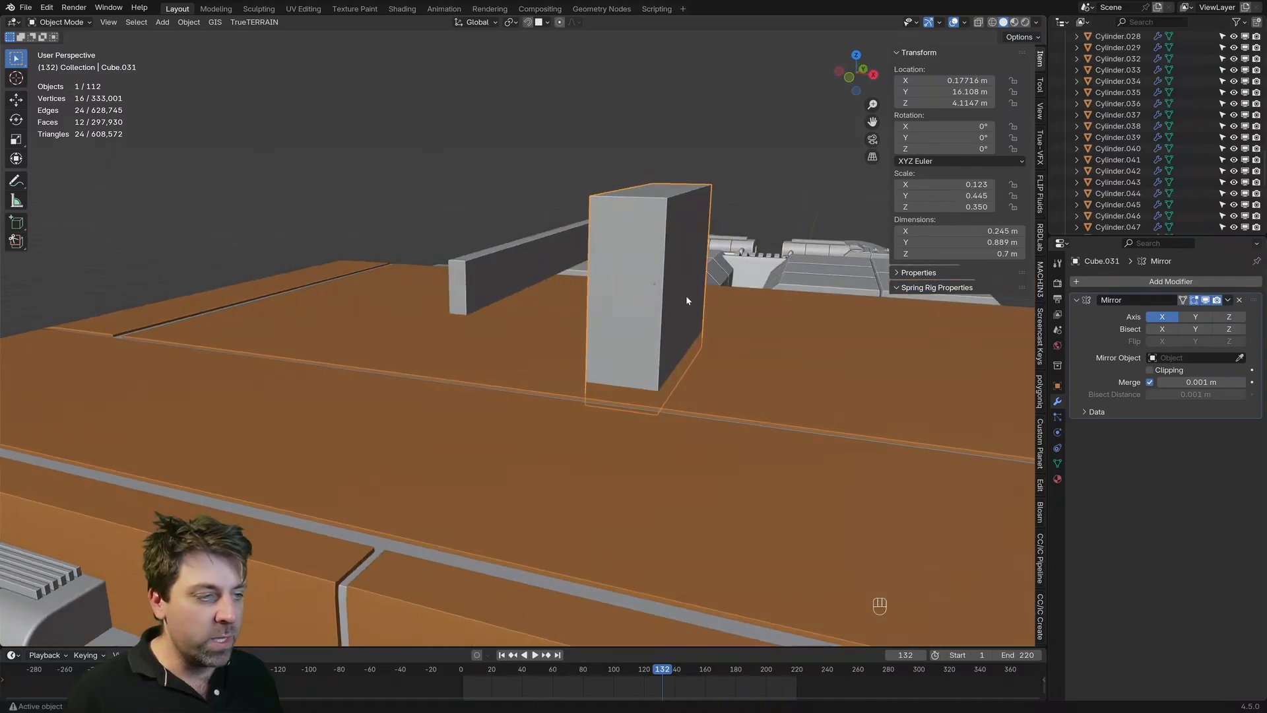
scroll(667, 308, down, 9)
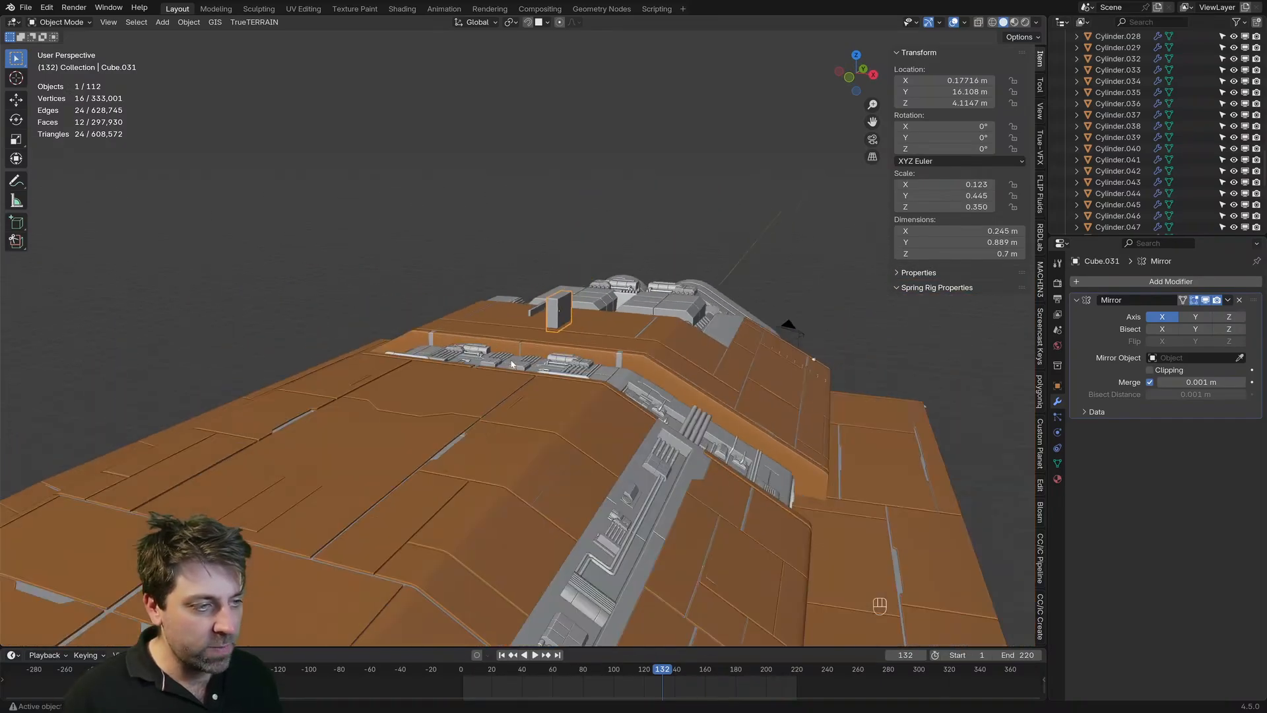
shift+middle_drag(594, 316, 677, 198)
scroll(674, 231, down, 4)
middle_drag(654, 273, 679, 265)
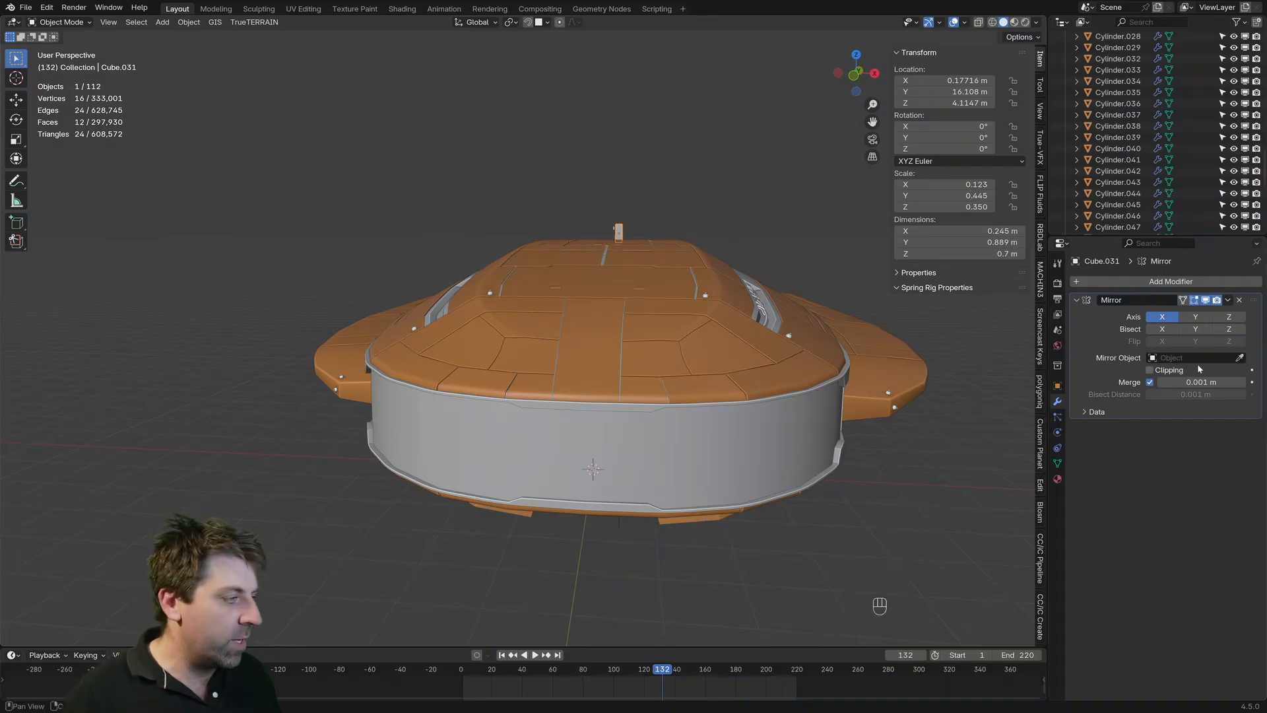
click(1239, 358)
click(587, 446)
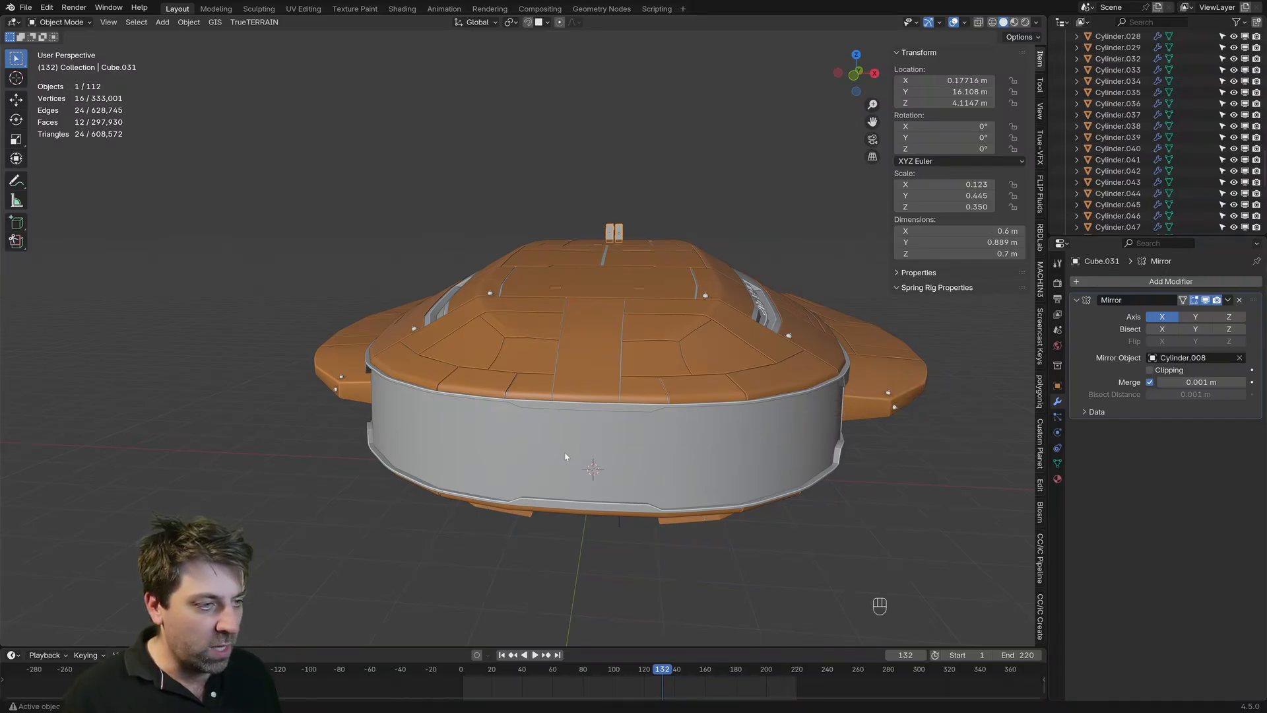
key(KP_Decimal)
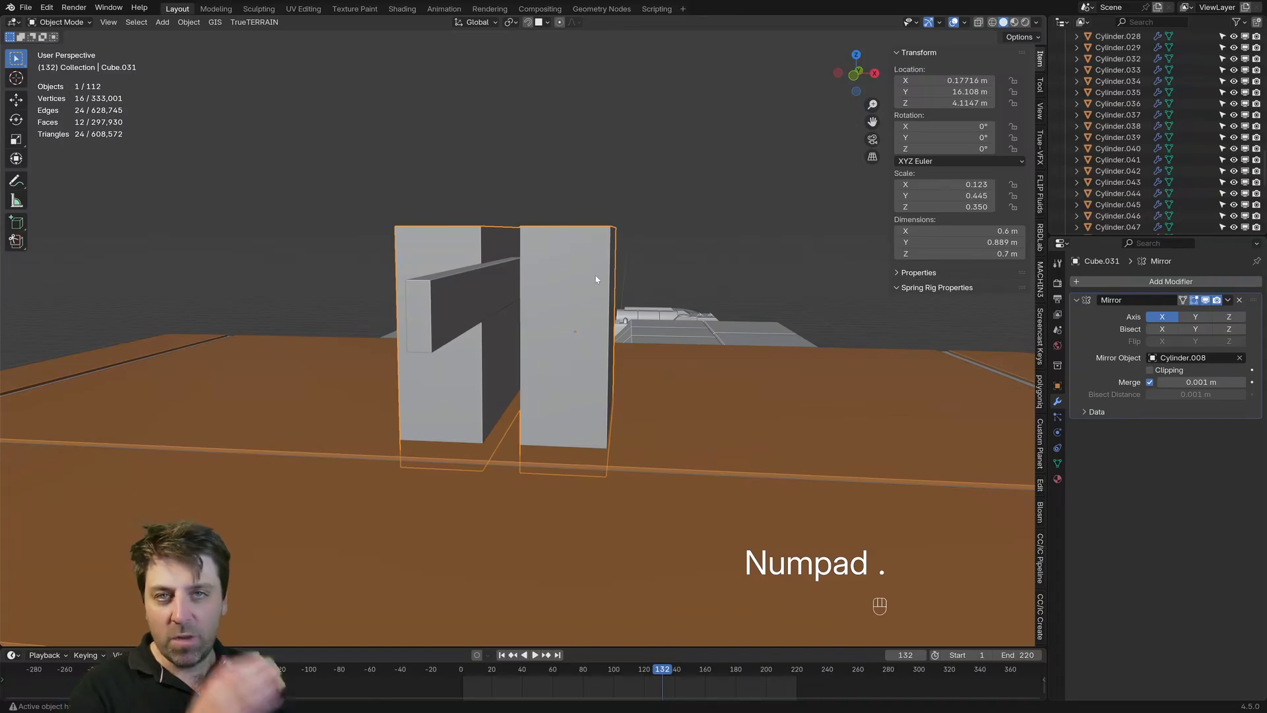
middle_drag(596, 279, 599, 315)
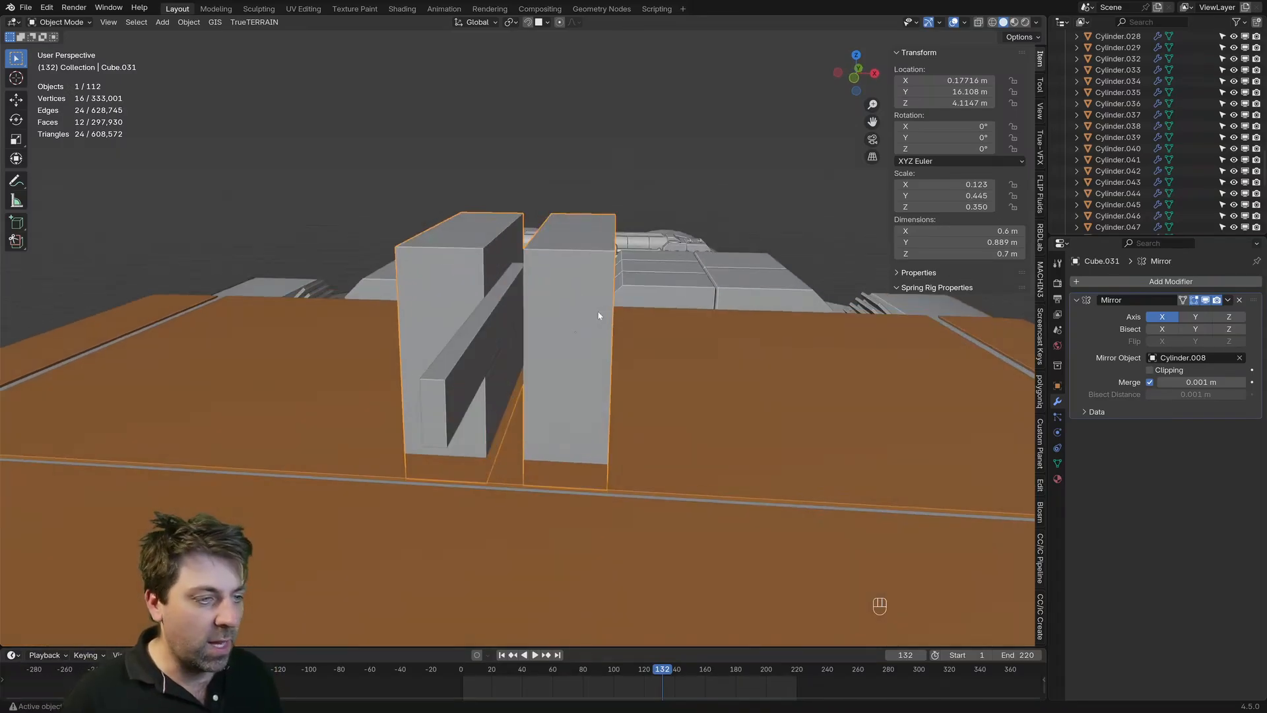
Step: Examine the bar, a mirrored hull detail and the grey hull band for their X locations and Mirror settings, returning to the blocks
click(482, 335)
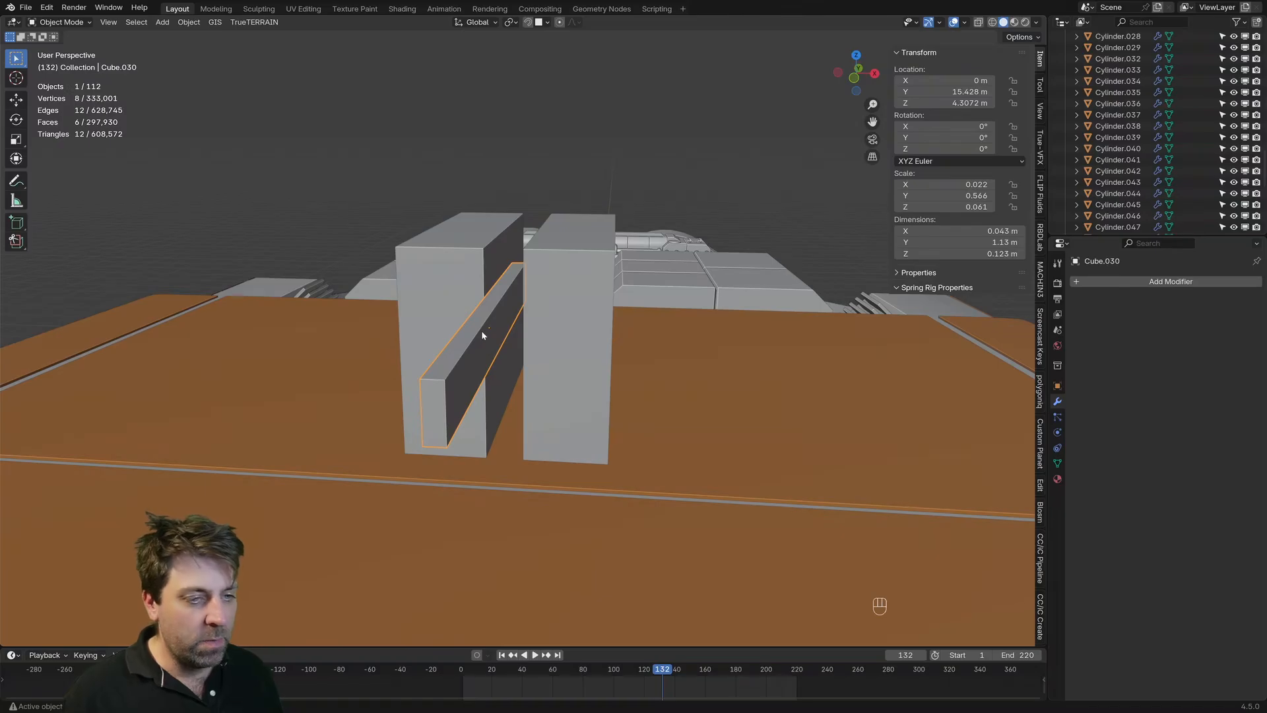
scroll(481, 334, down, 8)
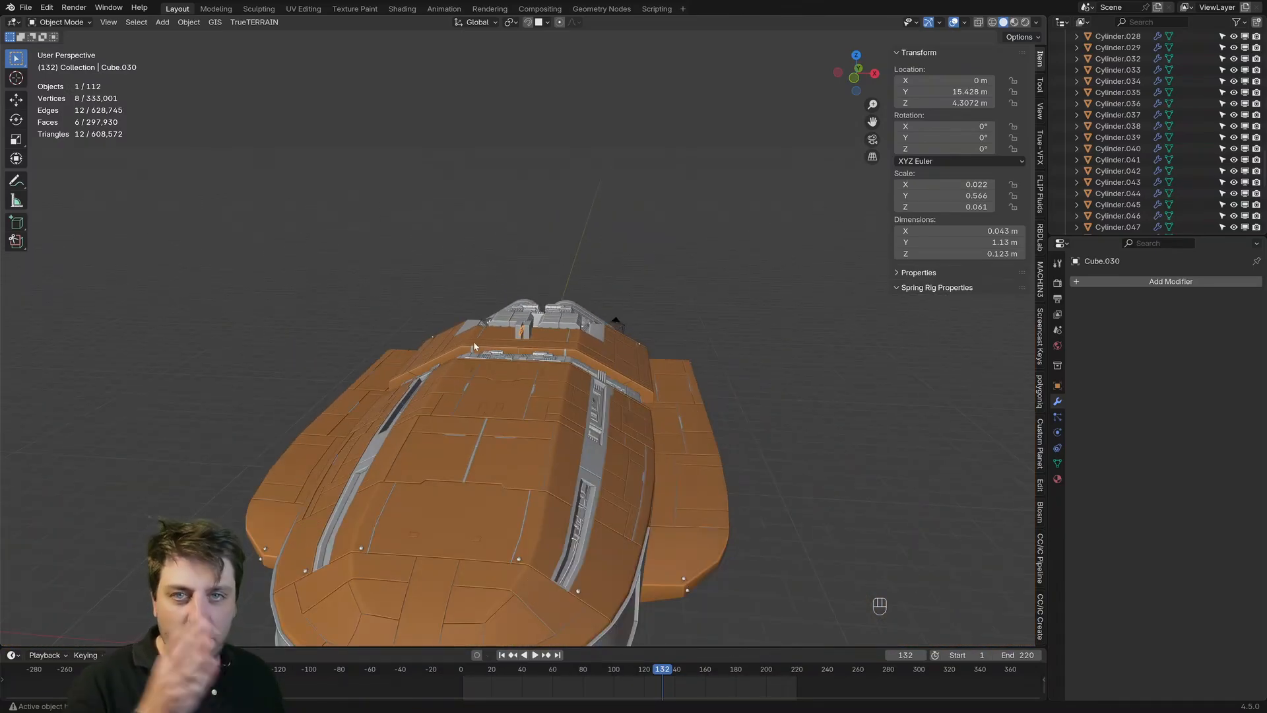
middle_drag(474, 347, 450, 346)
click(560, 331)
shift+middle_drag(518, 452, 664, 340)
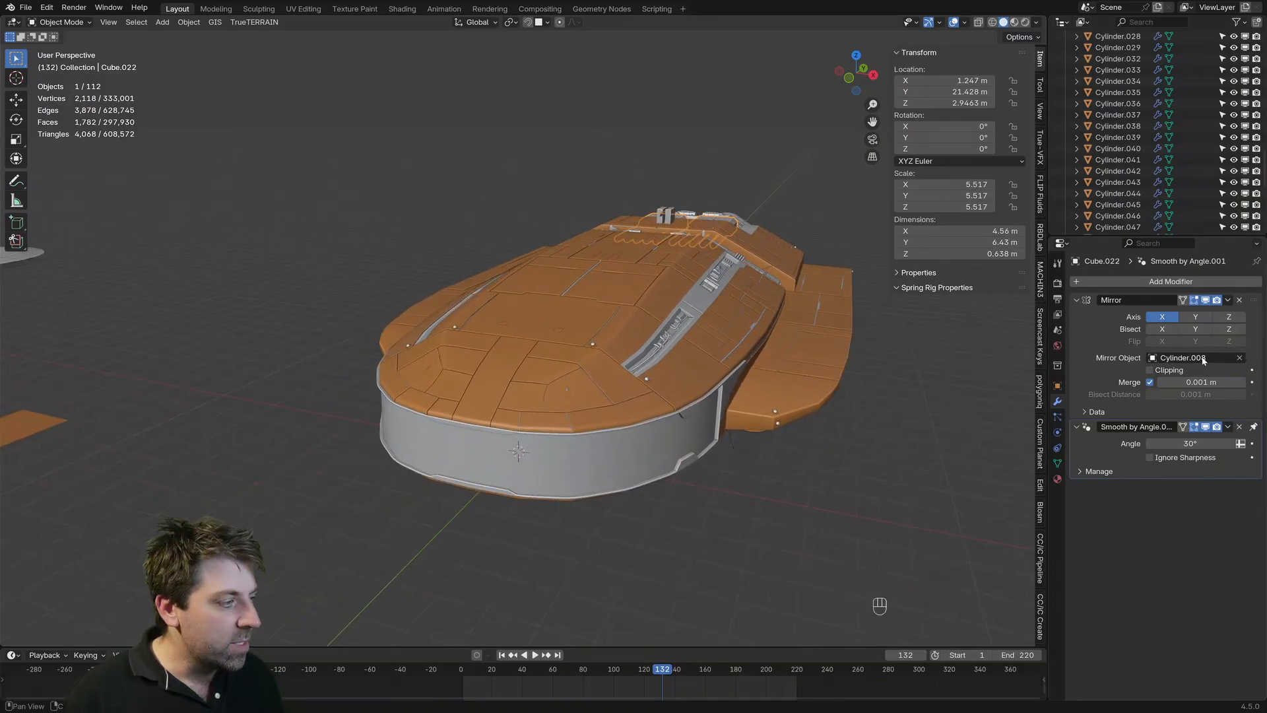
click(486, 457)
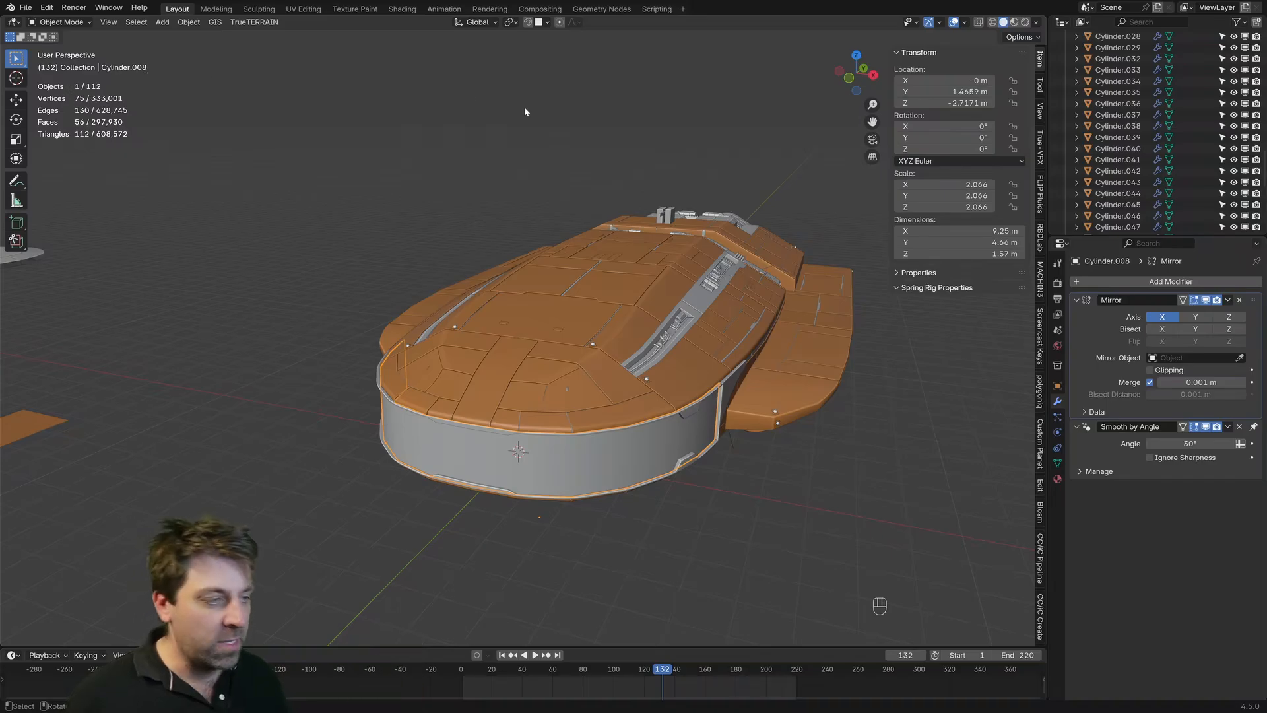
click(669, 221)
key(KP_Decimal)
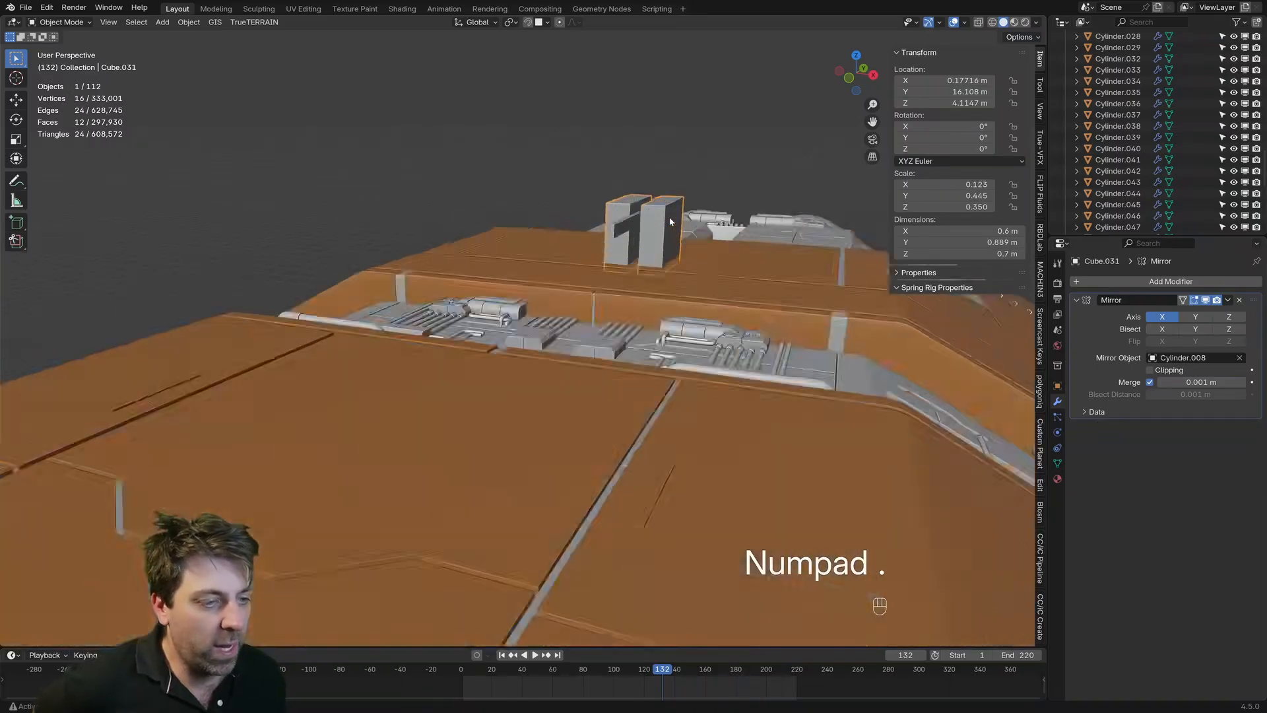
scroll(670, 219, down, 5)
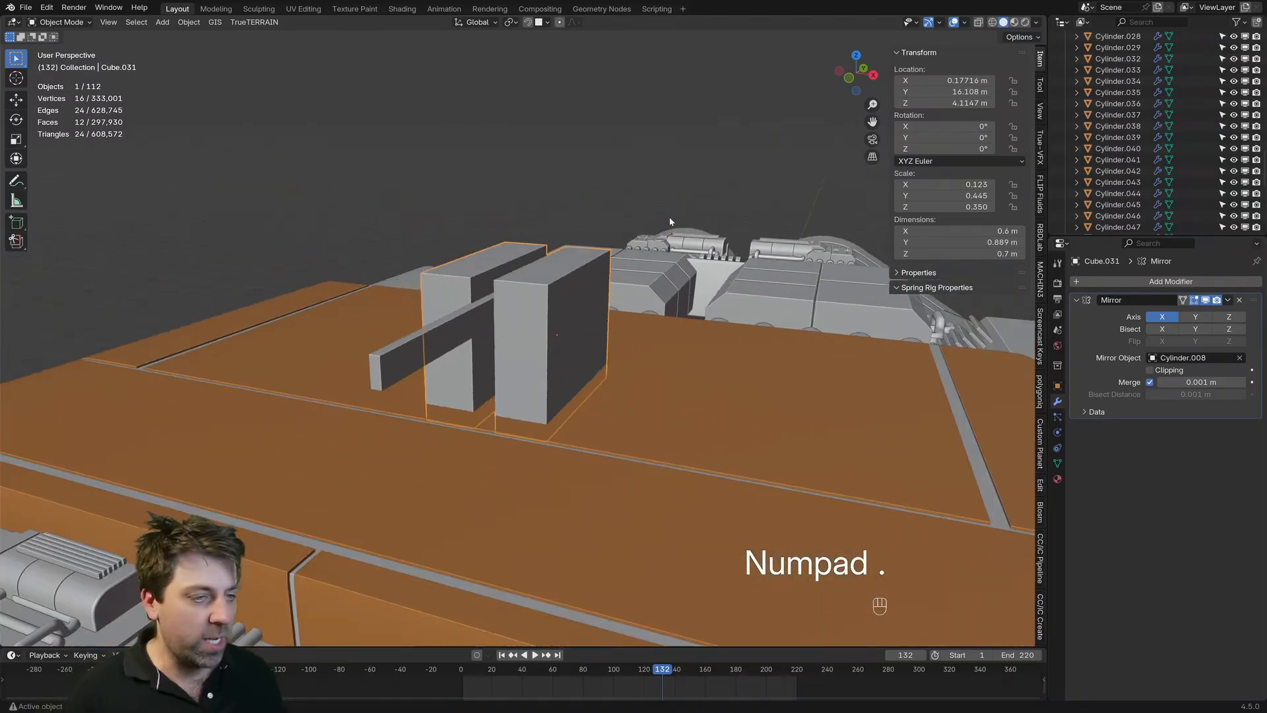
Step: Select the thin central bar and open its mesh for editing
click(417, 357)
scroll(417, 357, up, 1)
middle_drag(417, 357, 507, 339)
scroll(484, 296, up, 1)
scroll(507, 338, up, 1)
key(Tab)
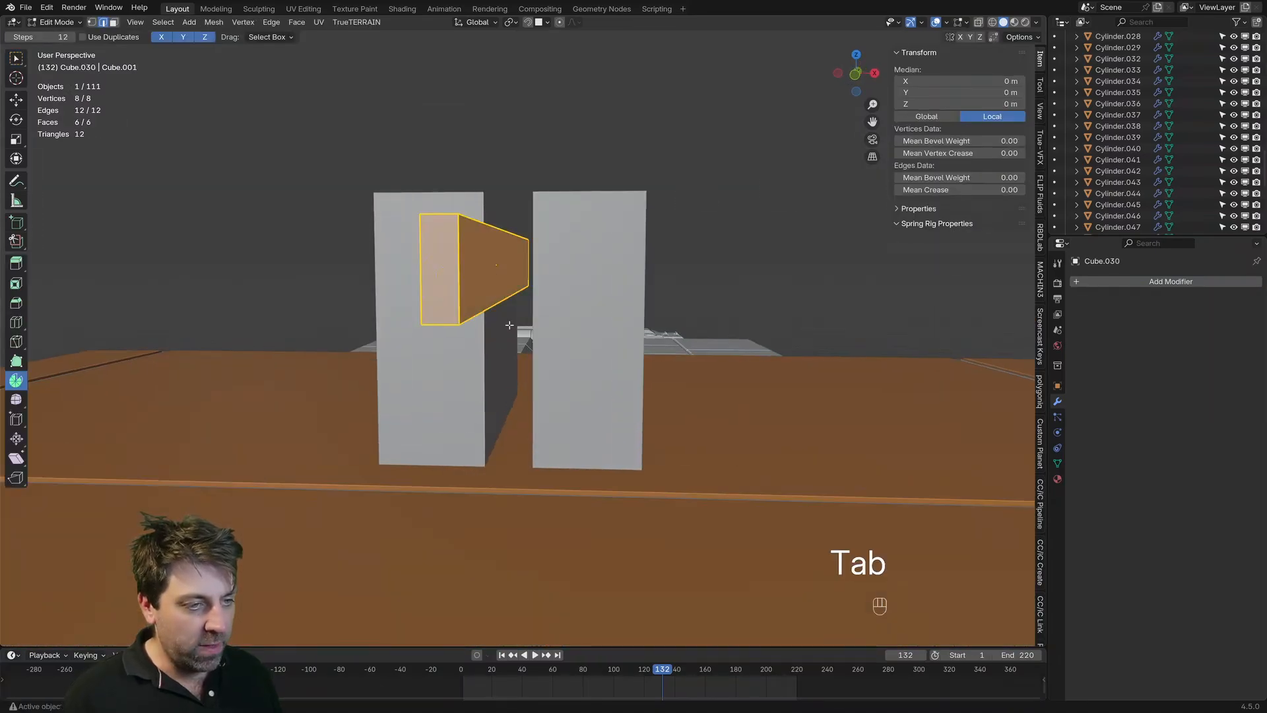
key(s)
key(x)
right_click(510, 324)
Step: Add two evenly spaced lengthwise loop cuts around the bar and scale them about 2.3 times along X for an octagonal profile
key(ctrl+r)
scroll(447, 272, up, 1)
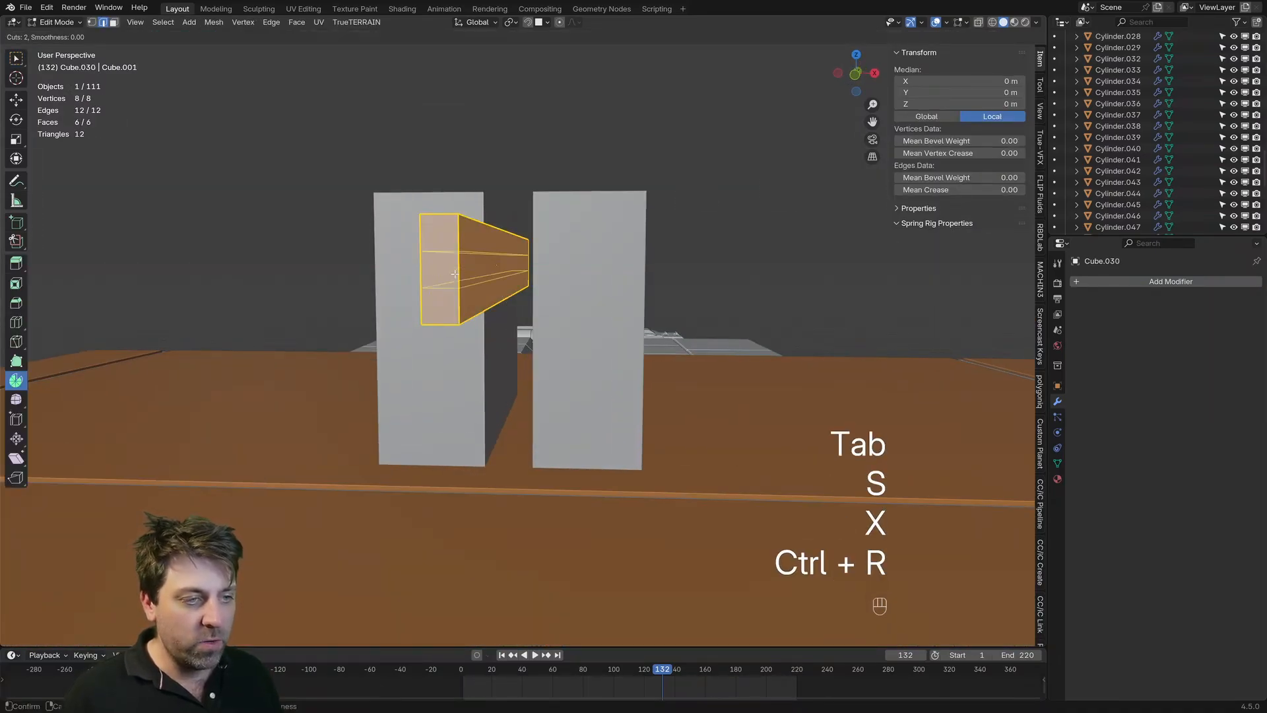
click(448, 272)
right_click(448, 272)
key(s)
key(x)
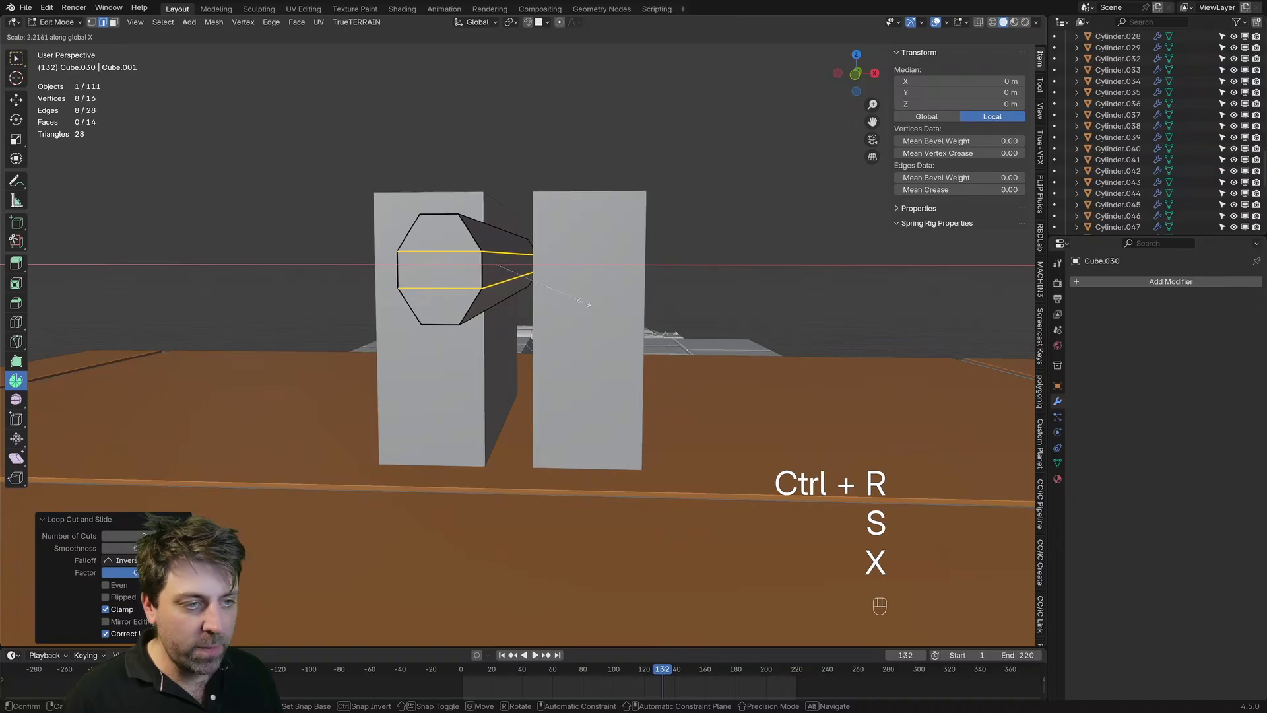
click(497, 271)
key(ctrl+r)
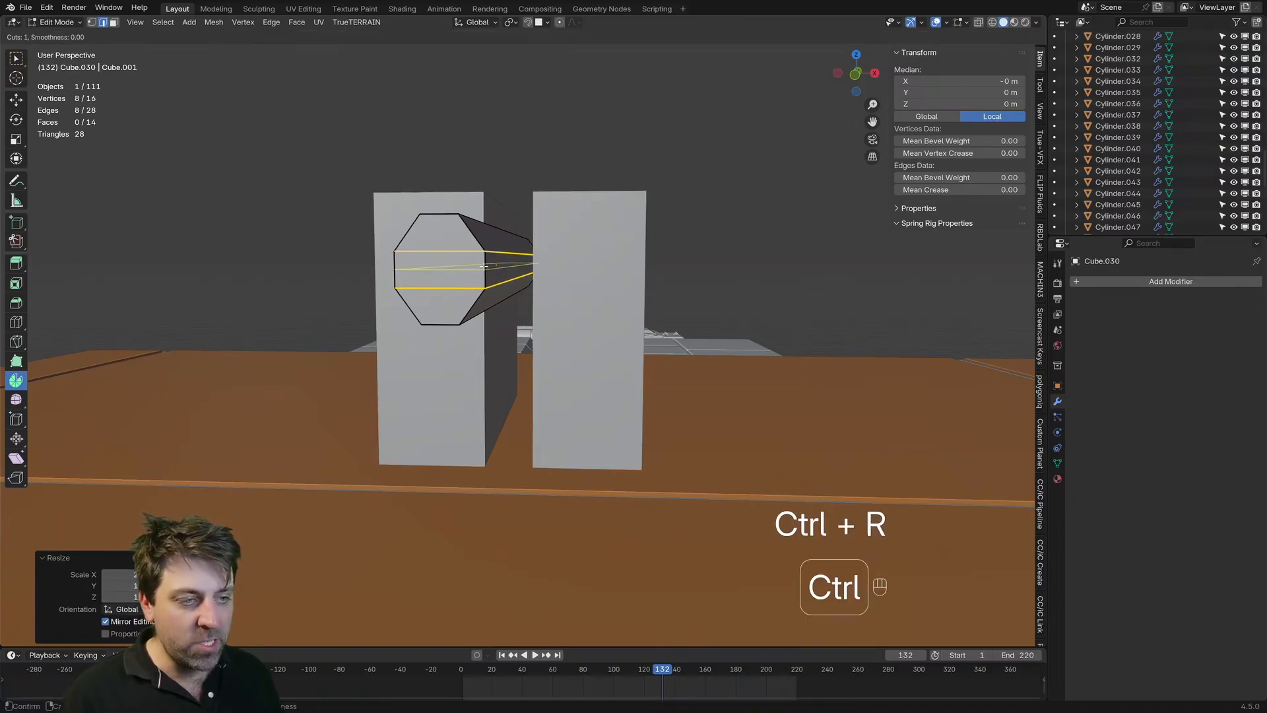
click(484, 277)
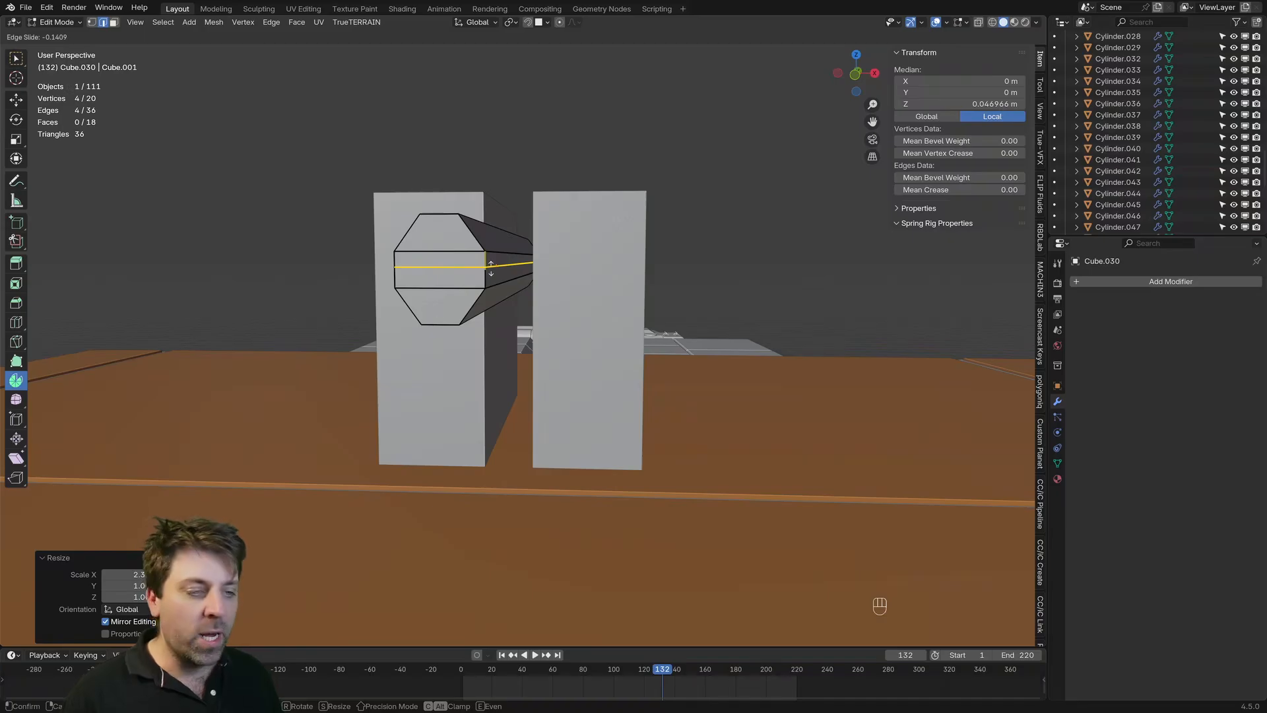
right_click(492, 267)
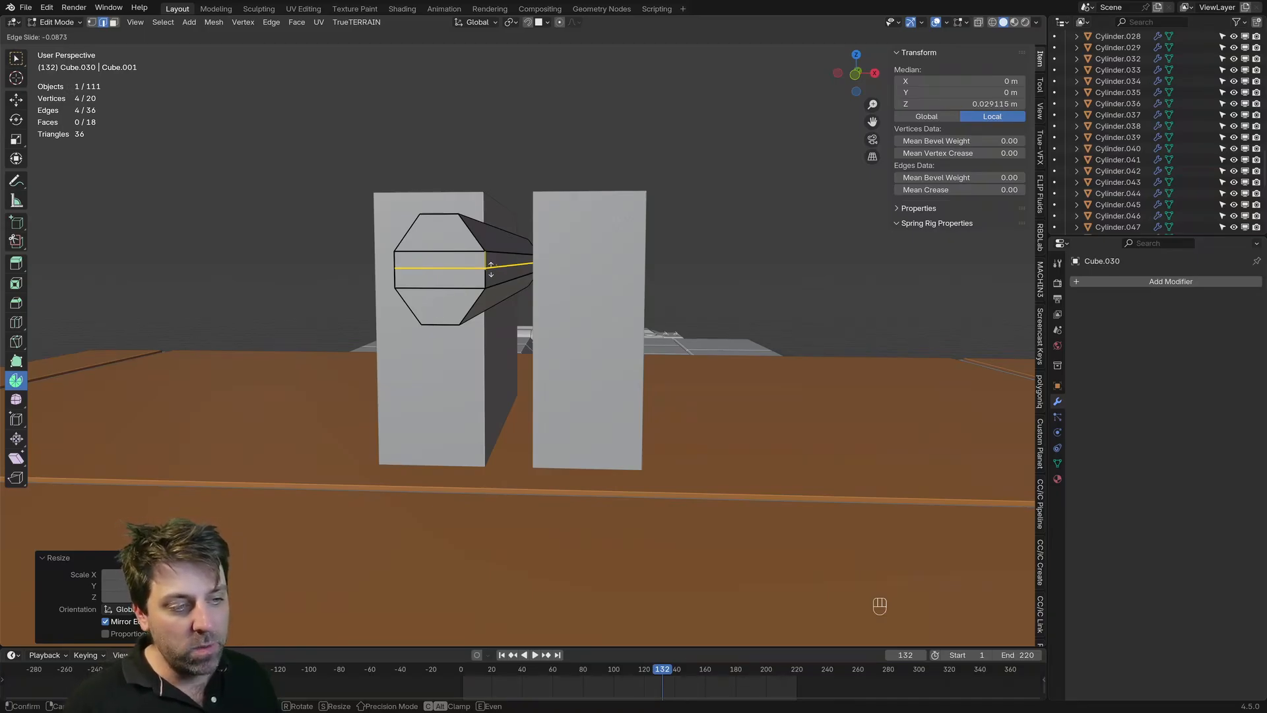
key(ctrl+z)
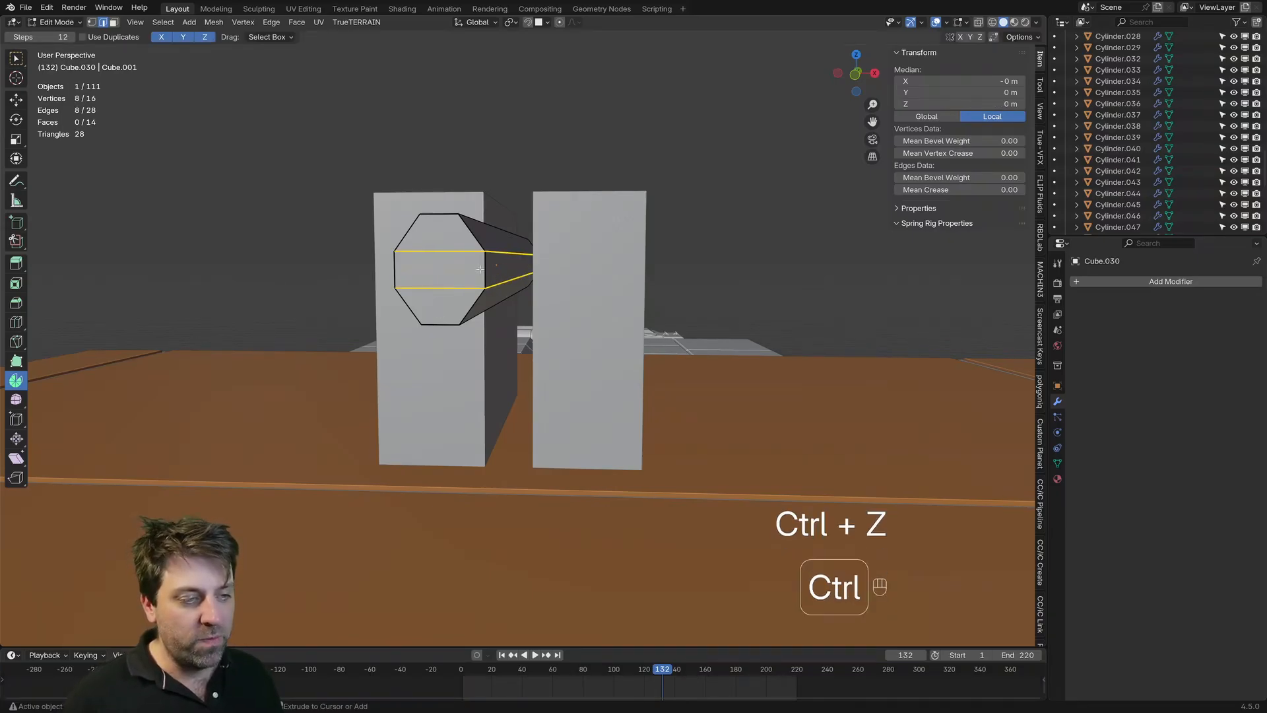
key(ctrl+r)
scroll(482, 269, up, 4)
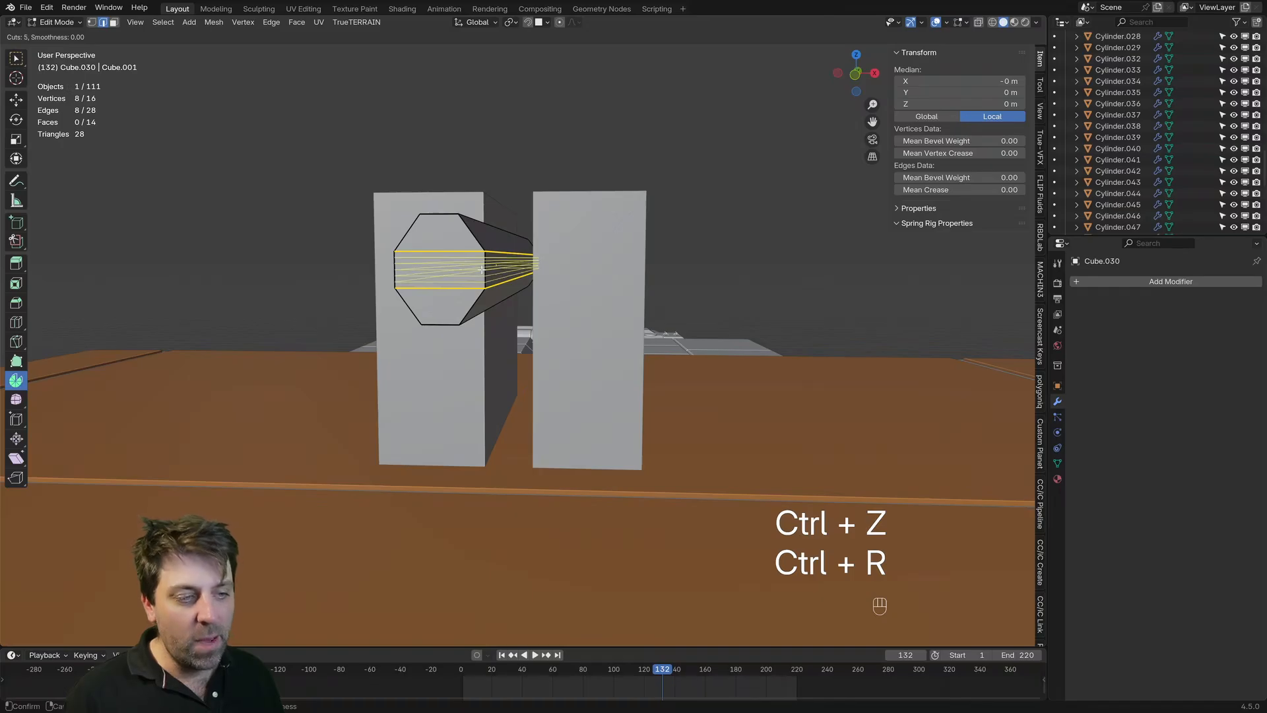
scroll(482, 269, down, 4)
scroll(482, 269, up, 4)
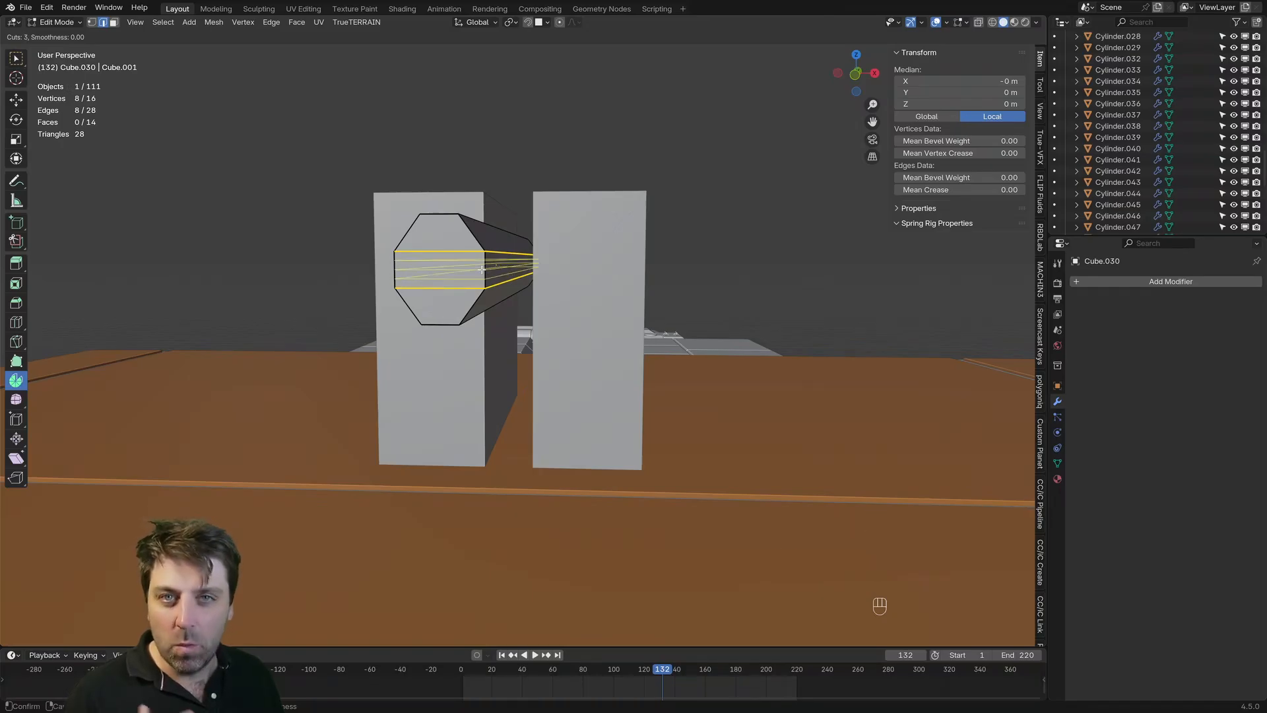
right_click(482, 269)
Step: Widen the two loops slightly more along X to fill out the octagonal barrel, and check its shape in Object Mode
scroll(503, 290, down, 2)
mouse_move(504, 291)
middle_down()
mouse_move(561, 350)
mouse_move(580, 334)
mouse_move(535, 343)
mouse_move(543, 325)
mouse_move(488, 308)
middle_up()
key(s)
key(x)
click(578, 355)
scroll(578, 356, down, 3)
key(Tab)
scroll(535, 333, up, 4)
scroll(543, 325, up, 2)
Step: Add one centred lengthwise loop cut through the middle band of the octagonal barrel
key(Tab)
key(ctrl+r)
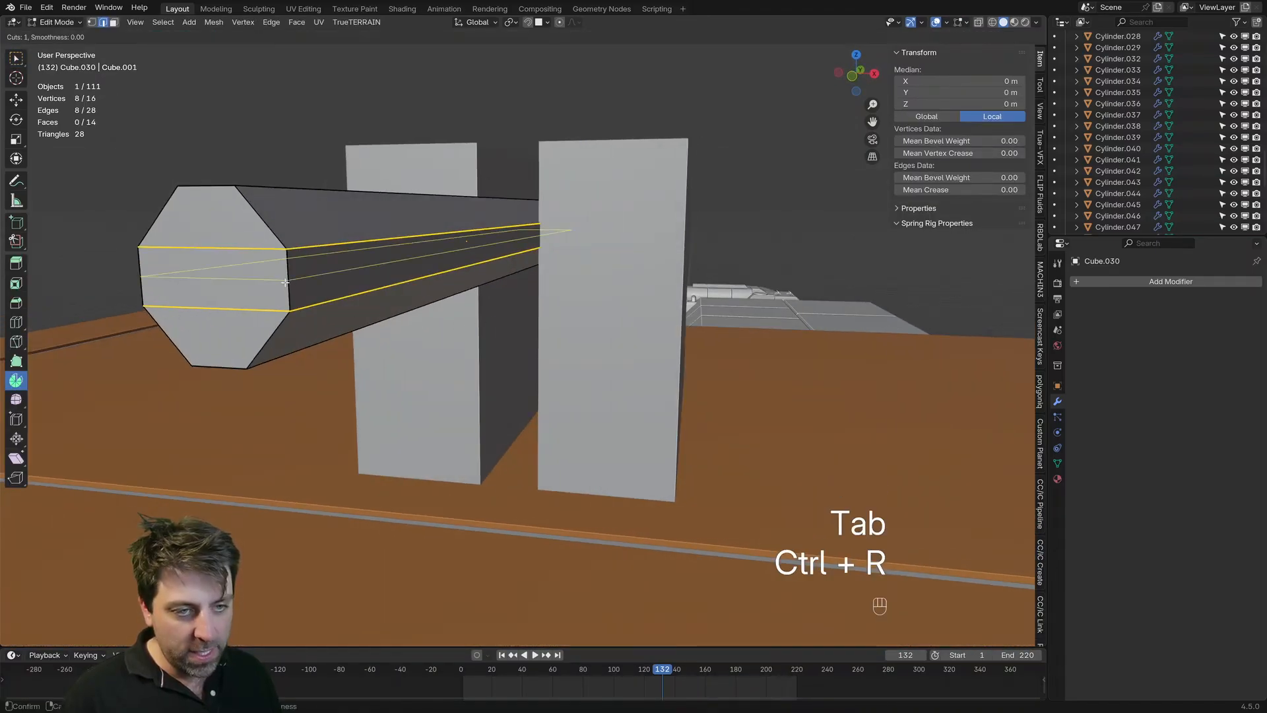
click(285, 280)
shift+middle_drag(285, 280, 580, 325)
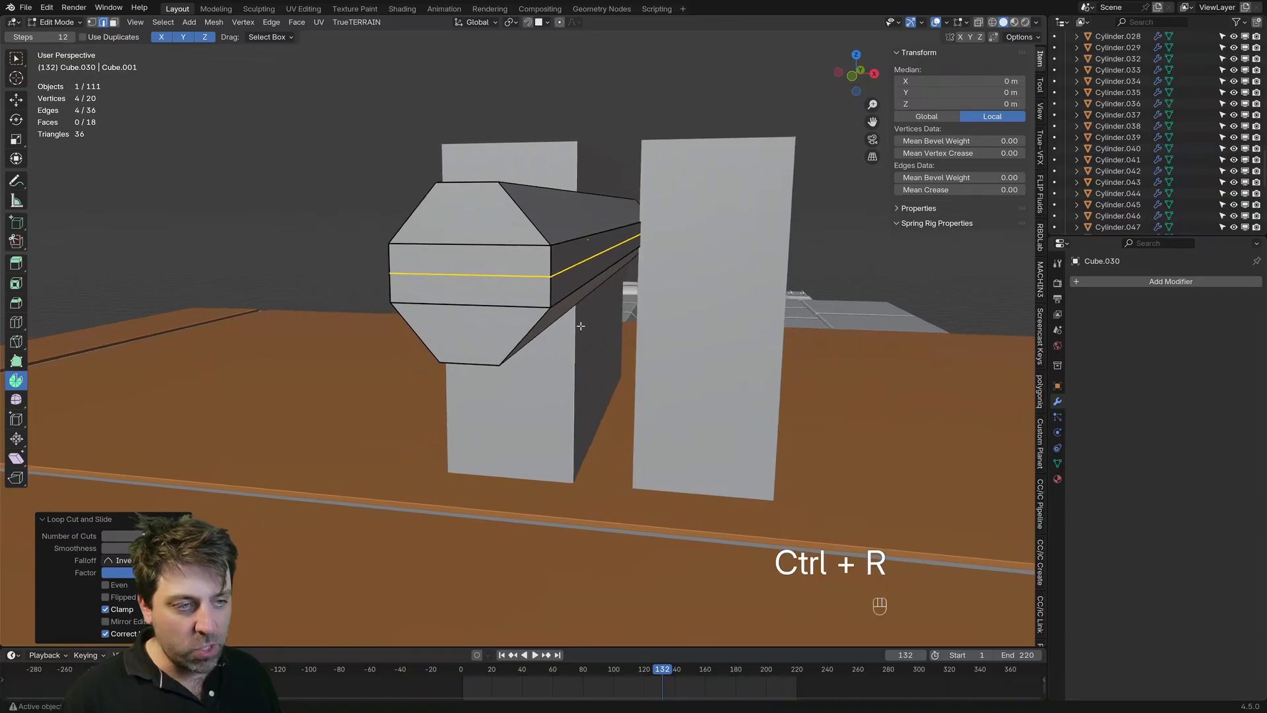
Step: Bevel the barrel's middle edge loop to a band 0.133 m wide and delete the band's faces to split the barrel
key(ctrl)
key(ctrl+b)
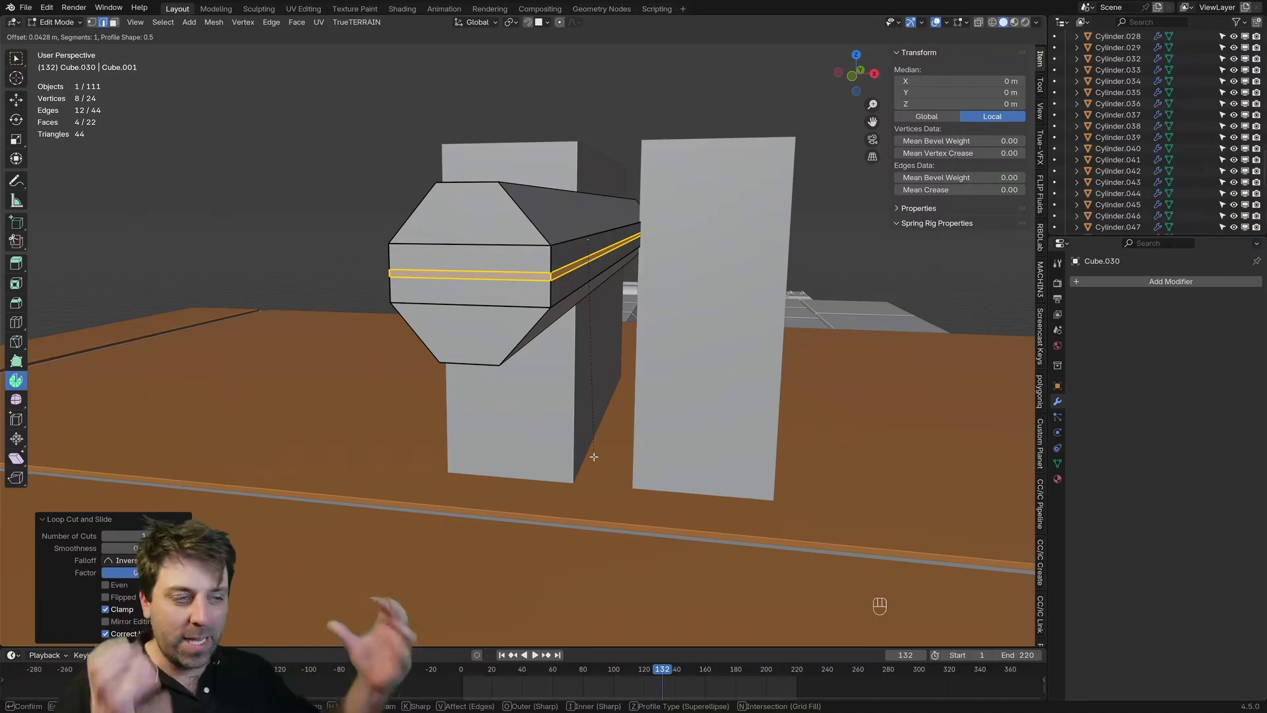
click(584, 386)
key(Delete)
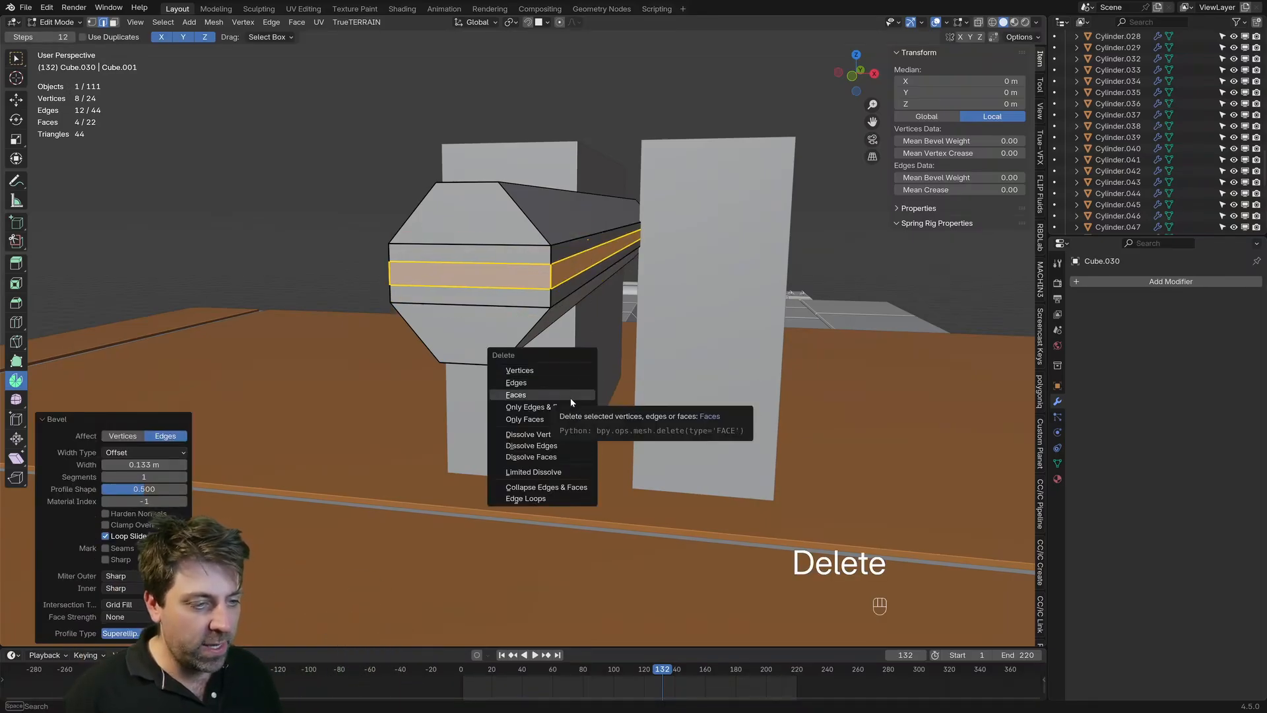
click(561, 395)
Step: Delete the four faces closing the front end of the split octagonal barrel
key(3)
click(496, 231)
shift+click(495, 256)
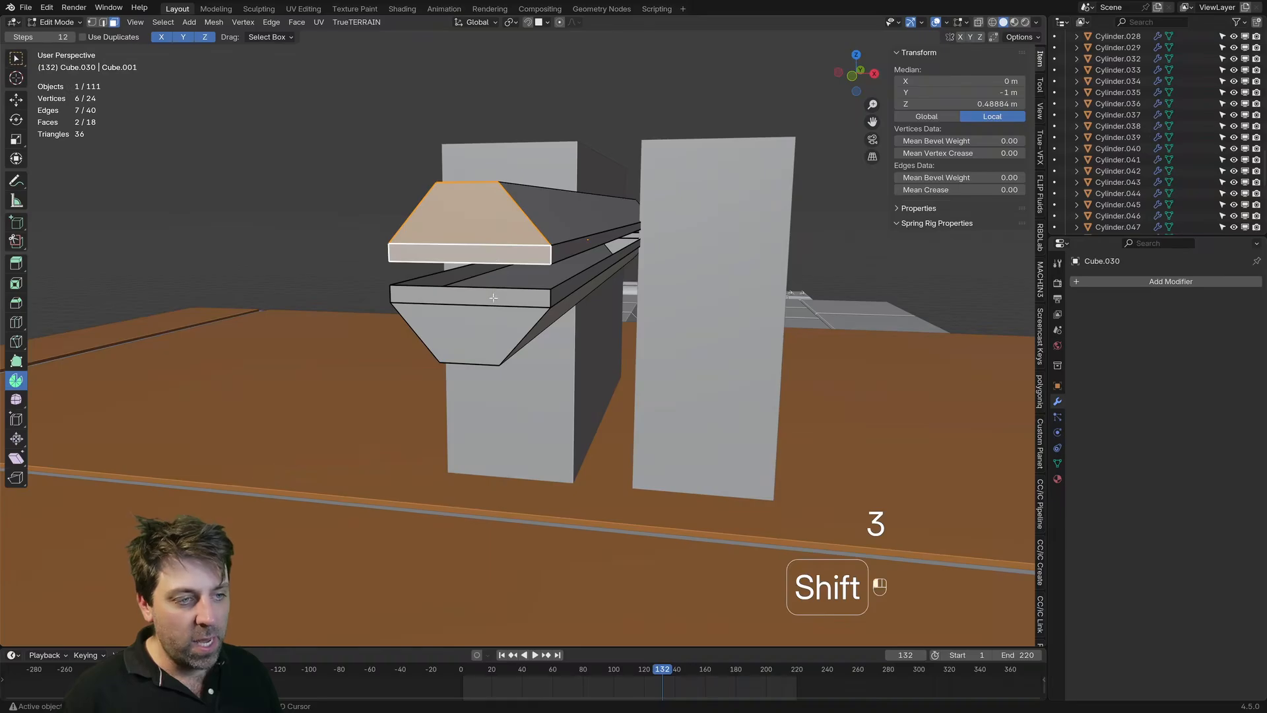
shift+click(493, 297)
shift+click(473, 302)
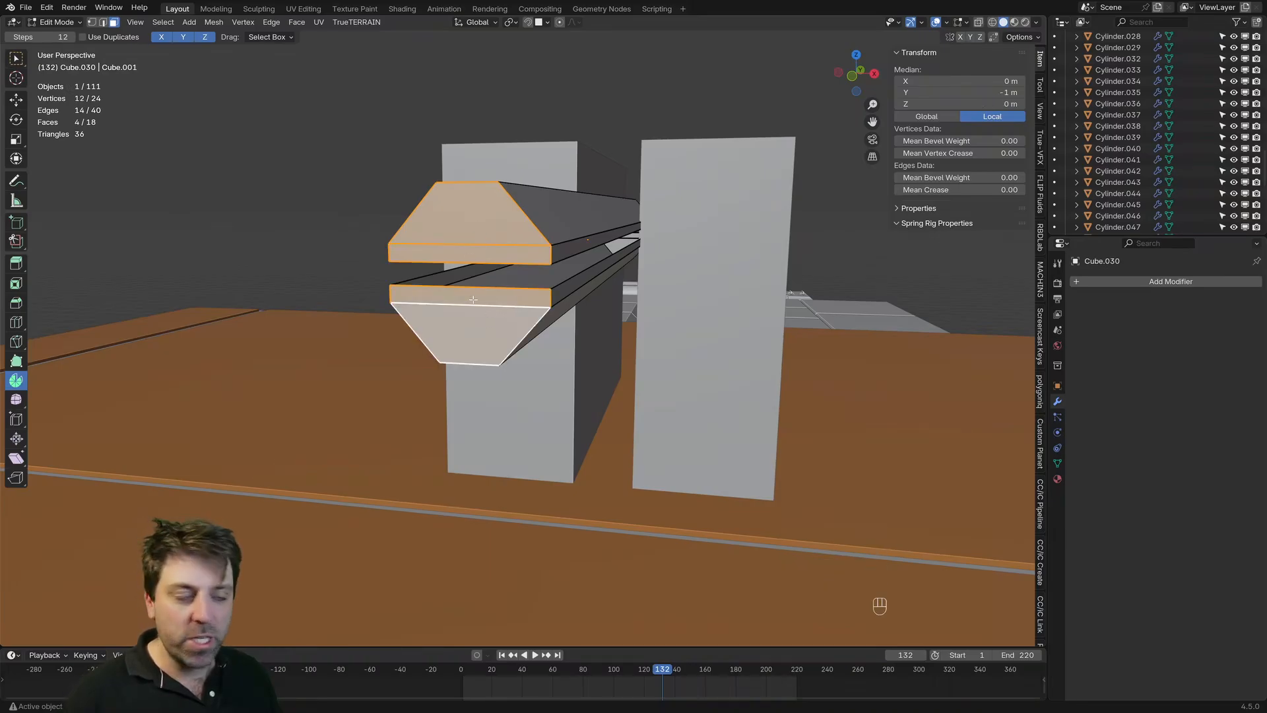
key(Delete)
click(472, 298)
mouse_move(472, 298)
middle_down()
mouse_move(459, 308)
mouse_move(493, 309)
middle_up()
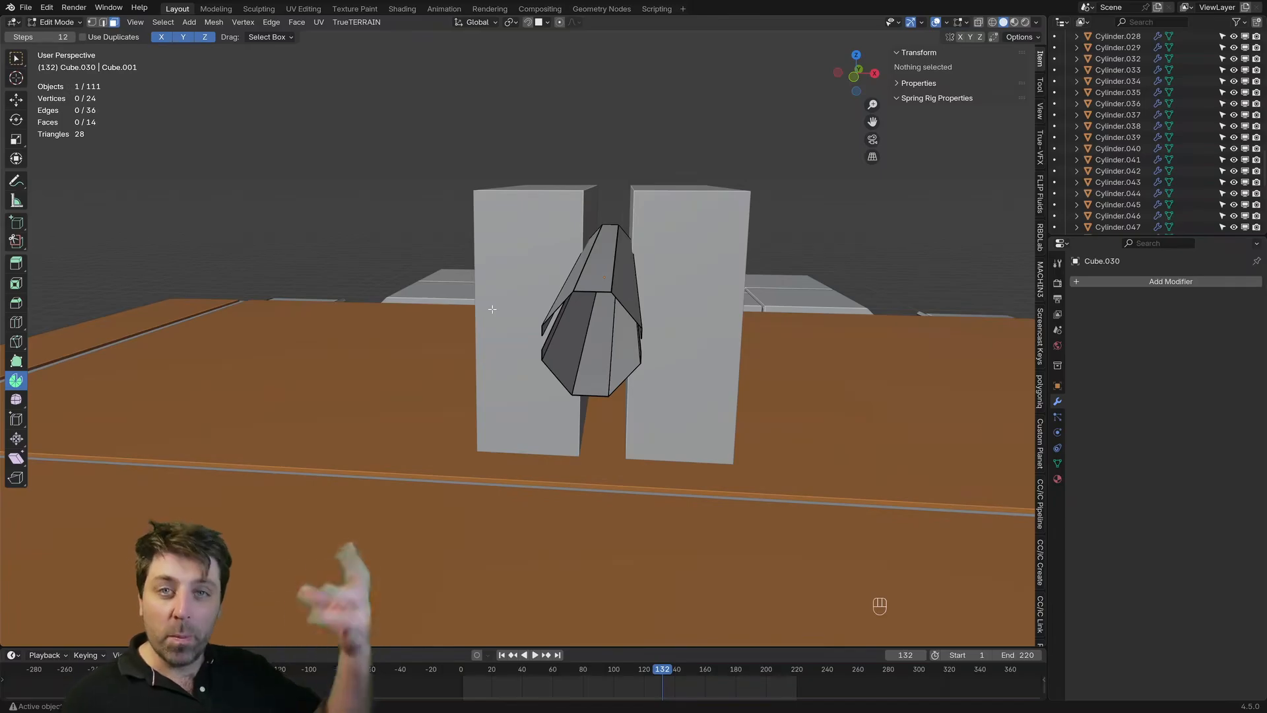
middle_drag(494, 310, 519, 286)
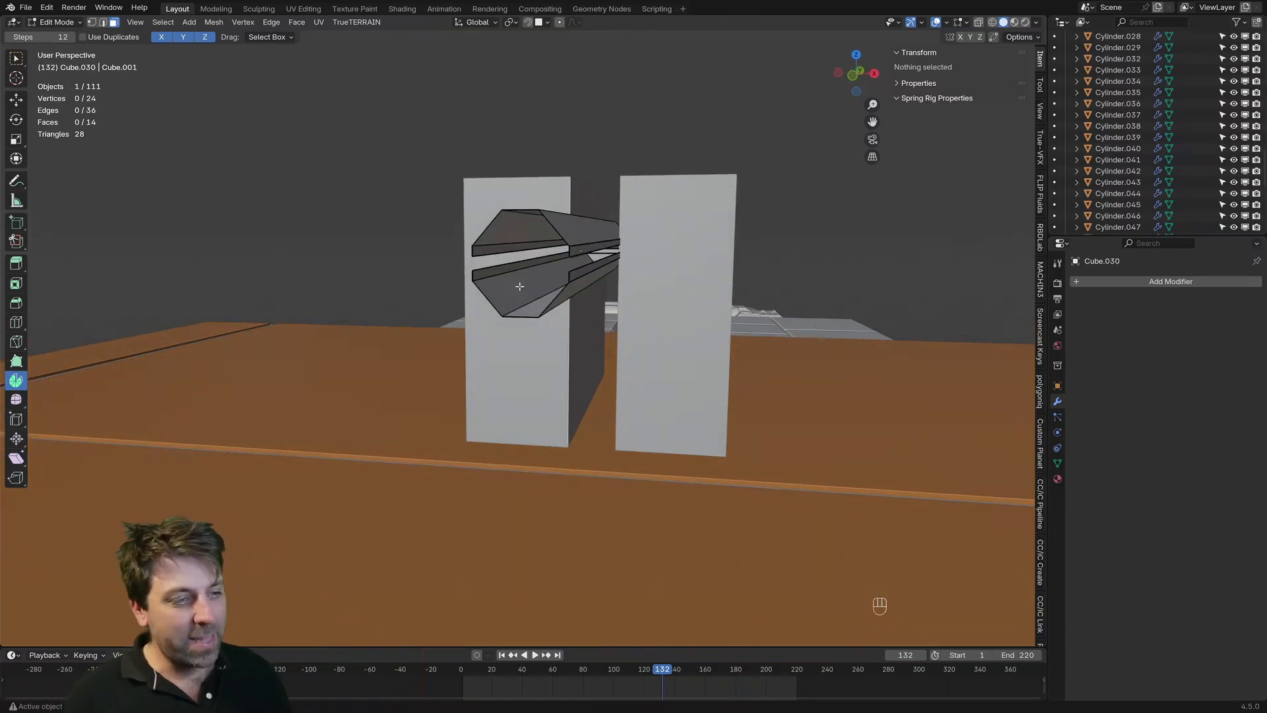
Step: Select the top and bottom edges of the barrel's front opening and snap the 3D cursor to their centre
key(2)
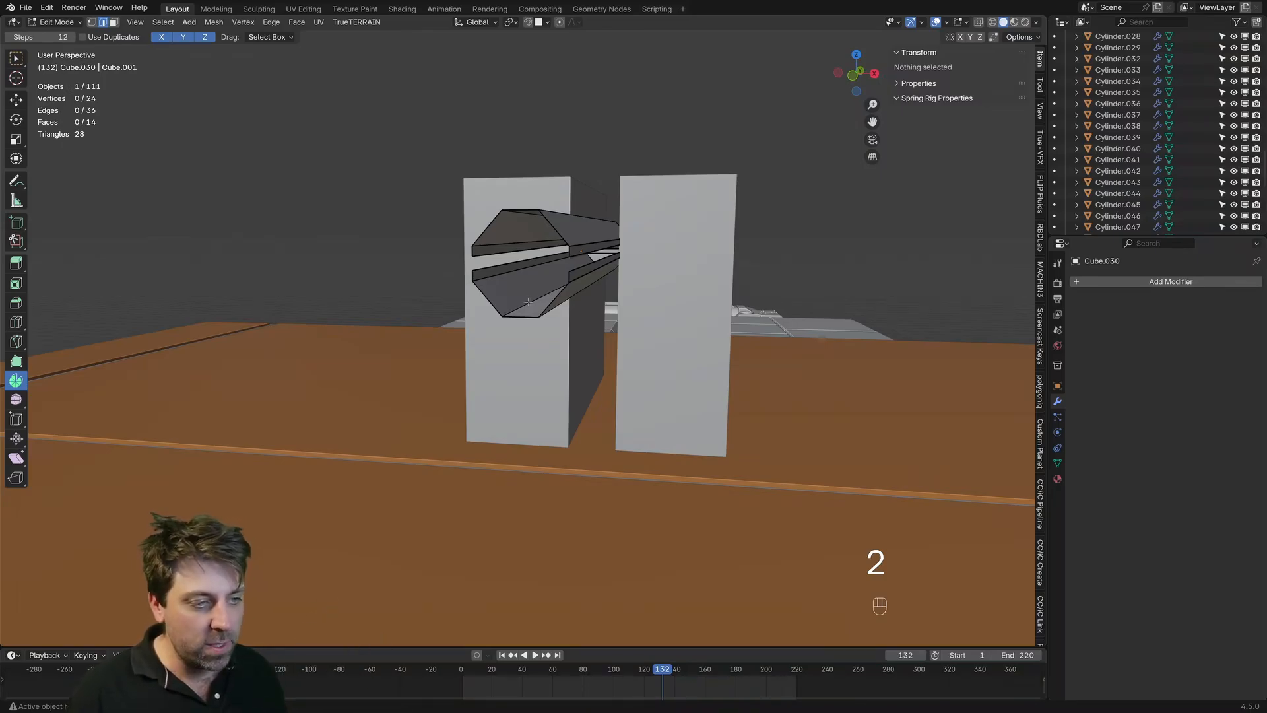
click(529, 302)
middle_drag(528, 302, 572, 386)
shift+click(575, 374)
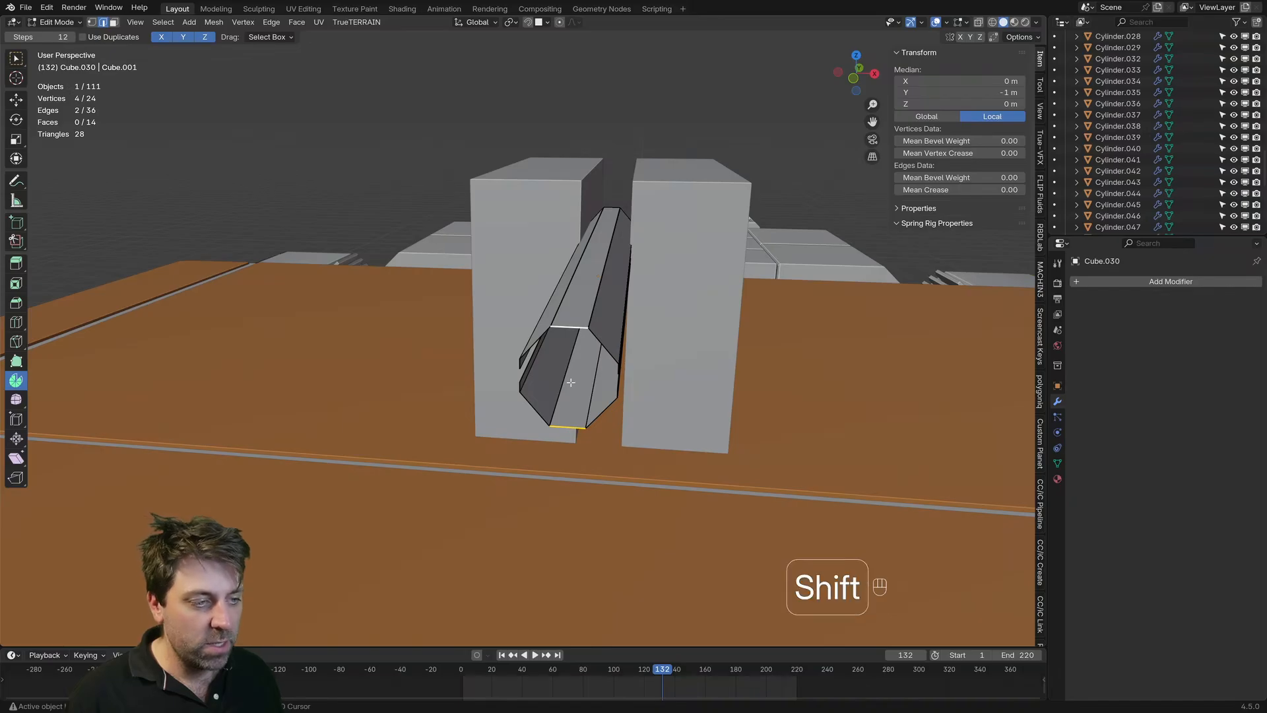
key(shift+s)
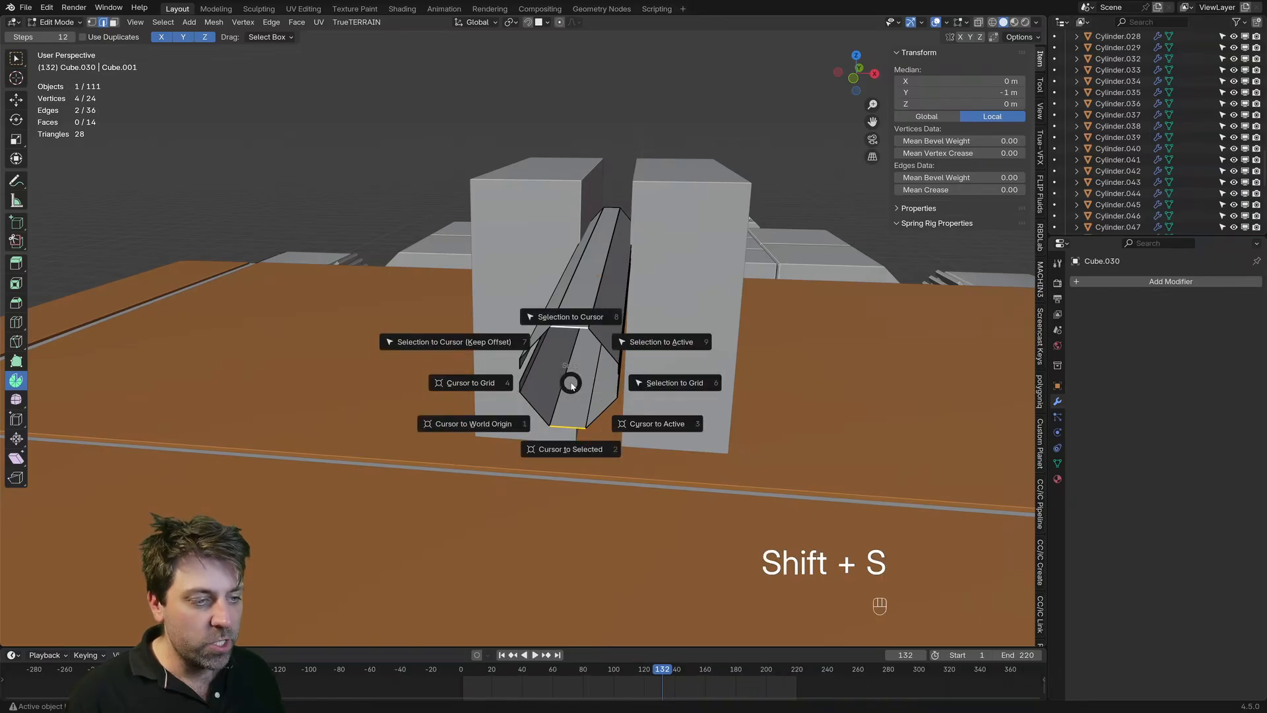
click(573, 450)
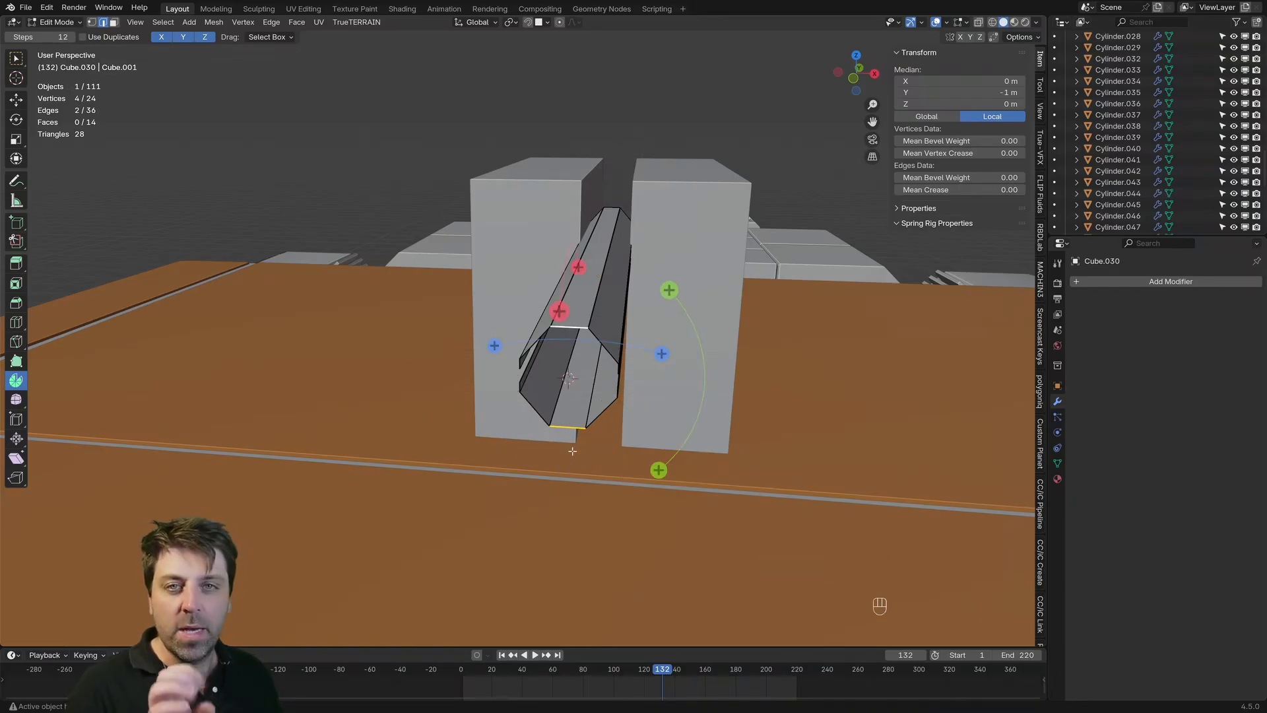
Step: Add a 32-vertex cylinder at the 3D cursor and scale it down to roughly the barrel's size
key(shift+a)
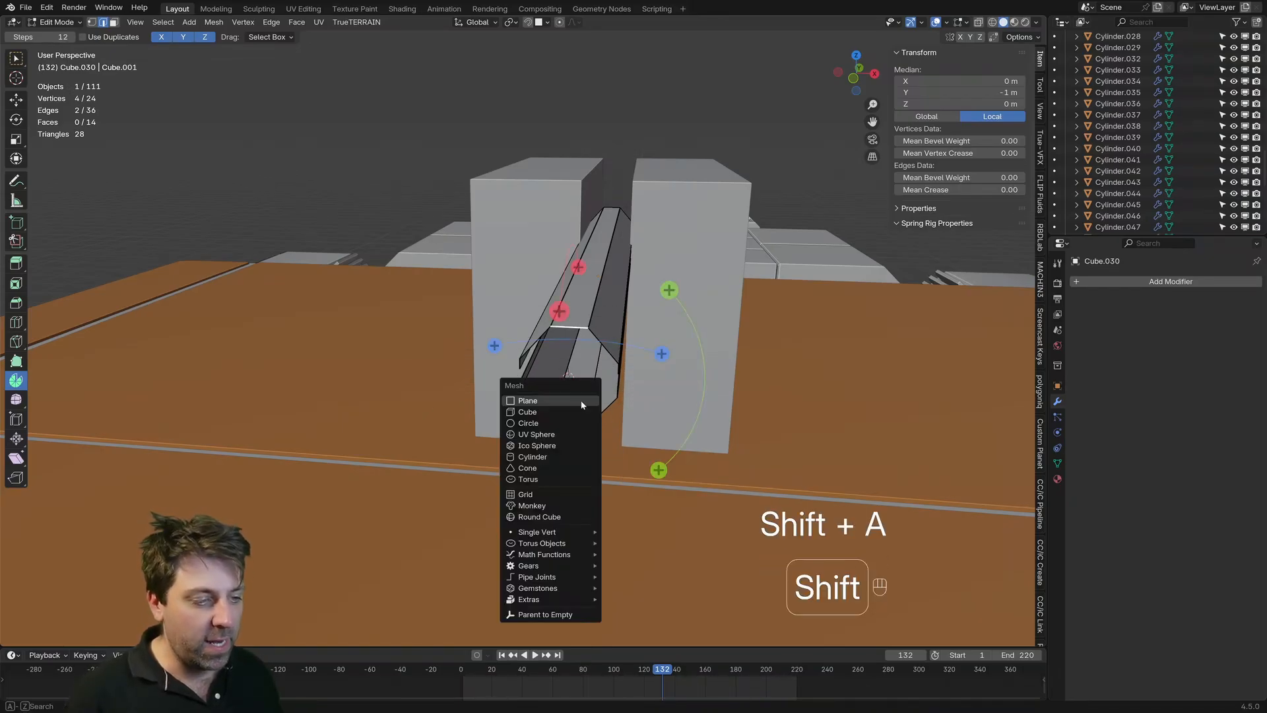
click(579, 457)
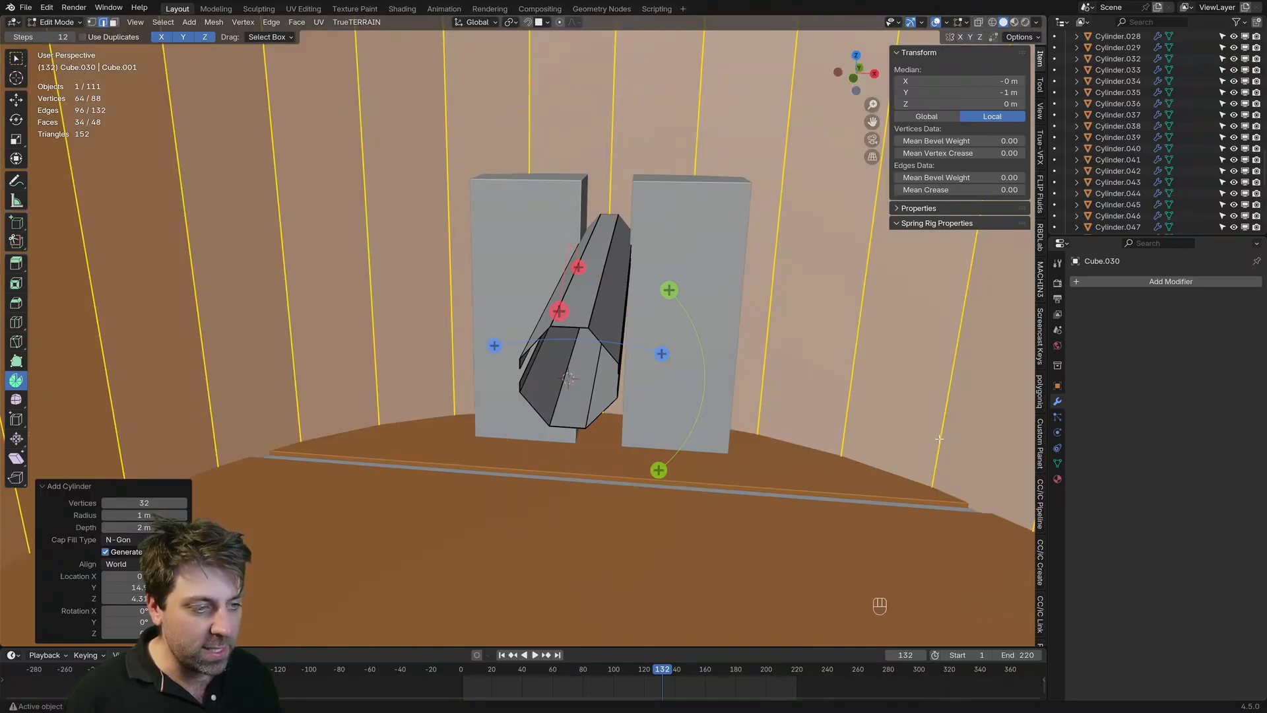
key(s)
key(s)
key(s)
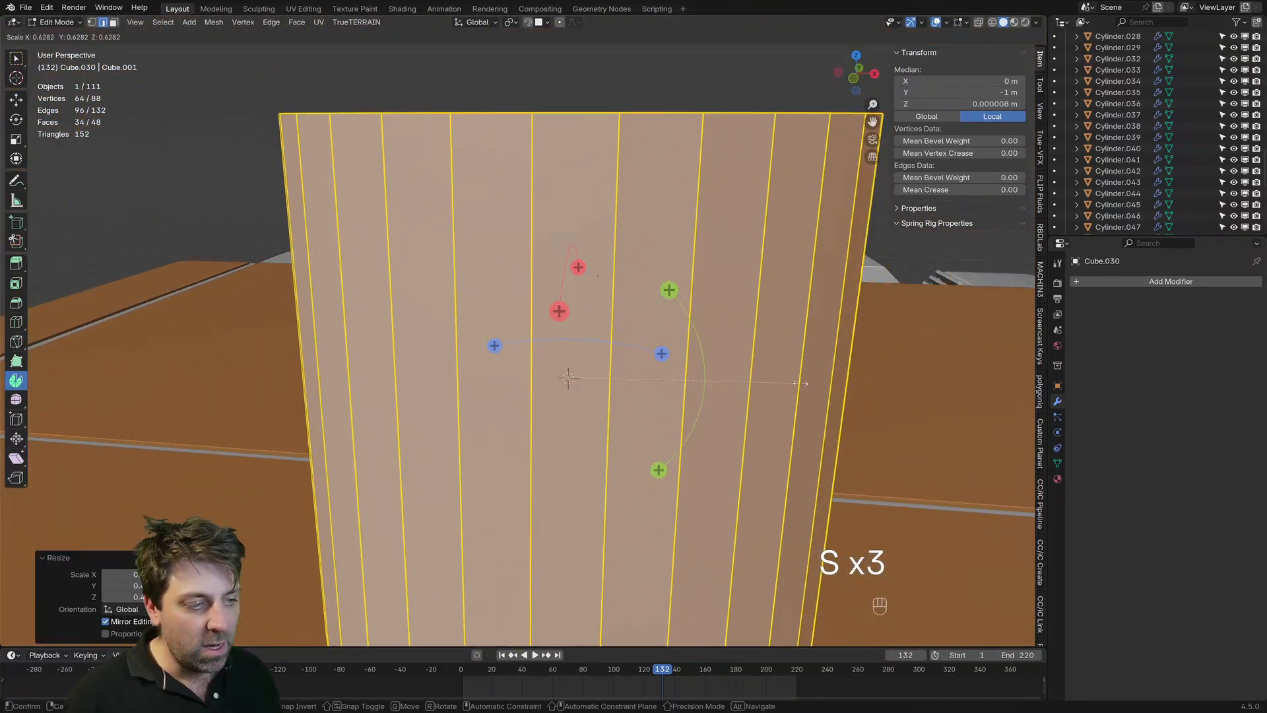
click(704, 383)
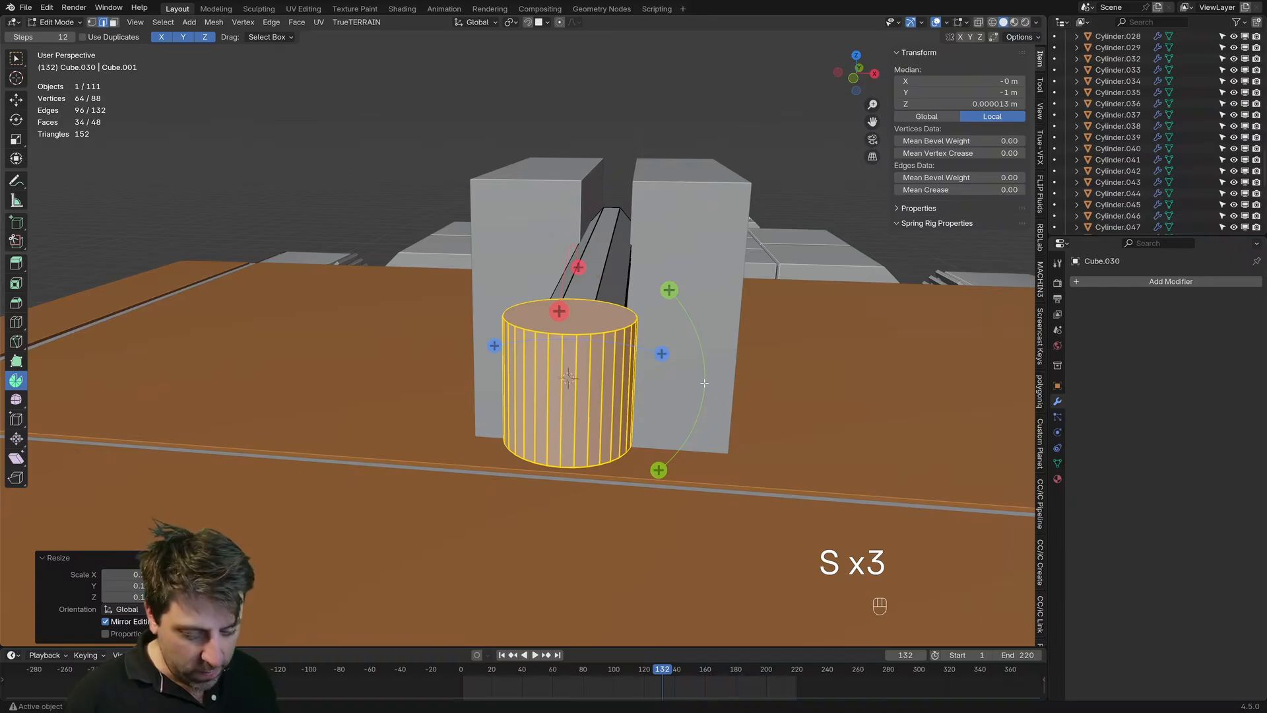
Step: Rotate the cylinder 90° about X, shrink it to fit inside the octagonal shell and lengthen it along Y
key(r)
key(x)
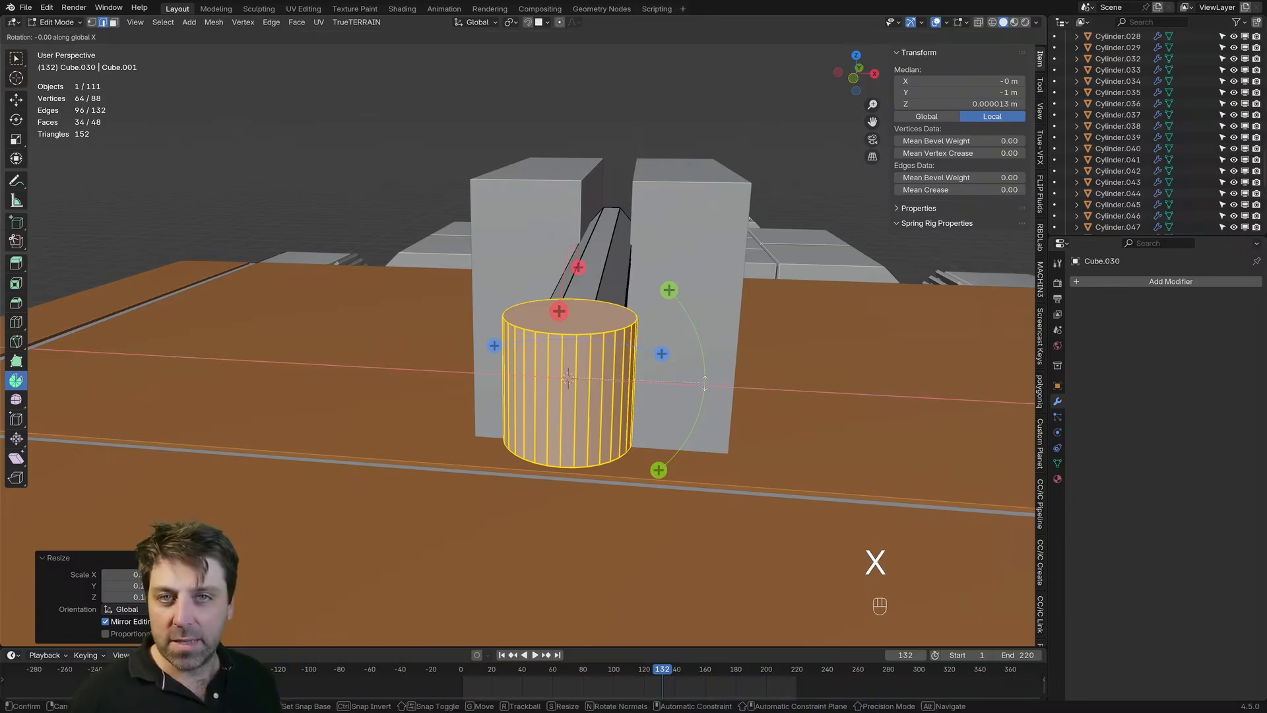
key(KP_9)
key(KP_0)
key(KP_Enter)
key(s)
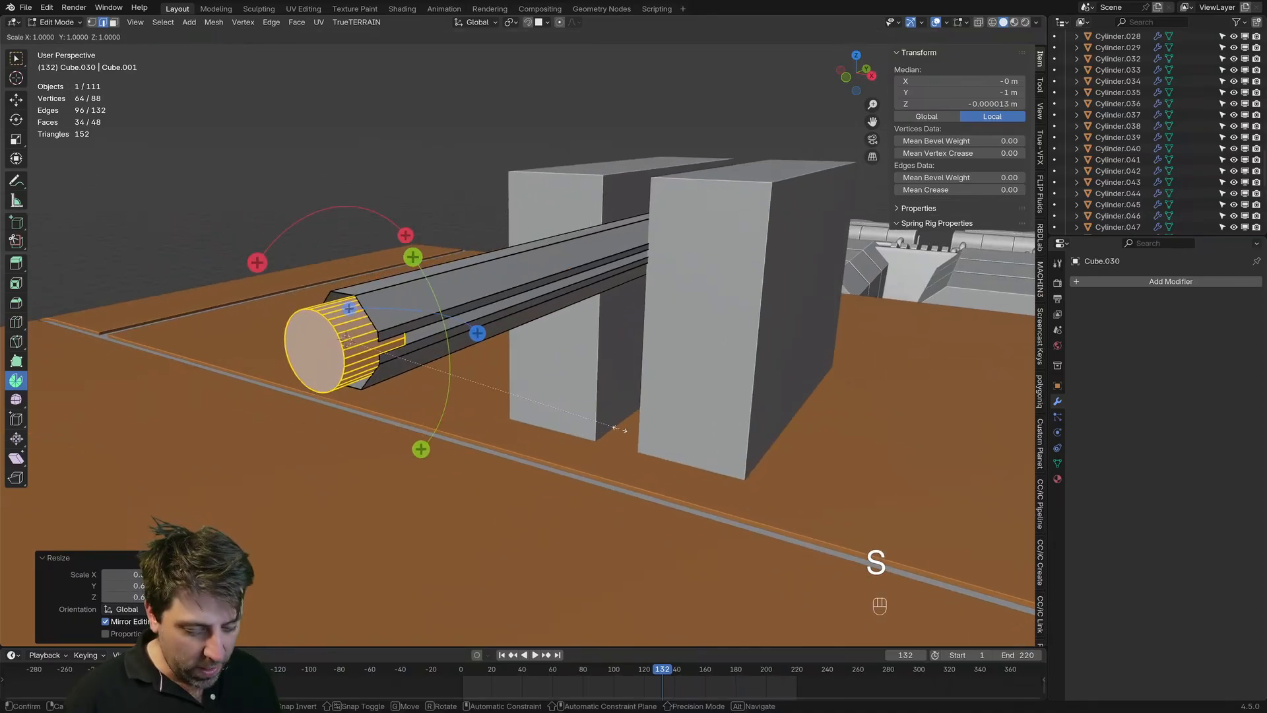
key(y)
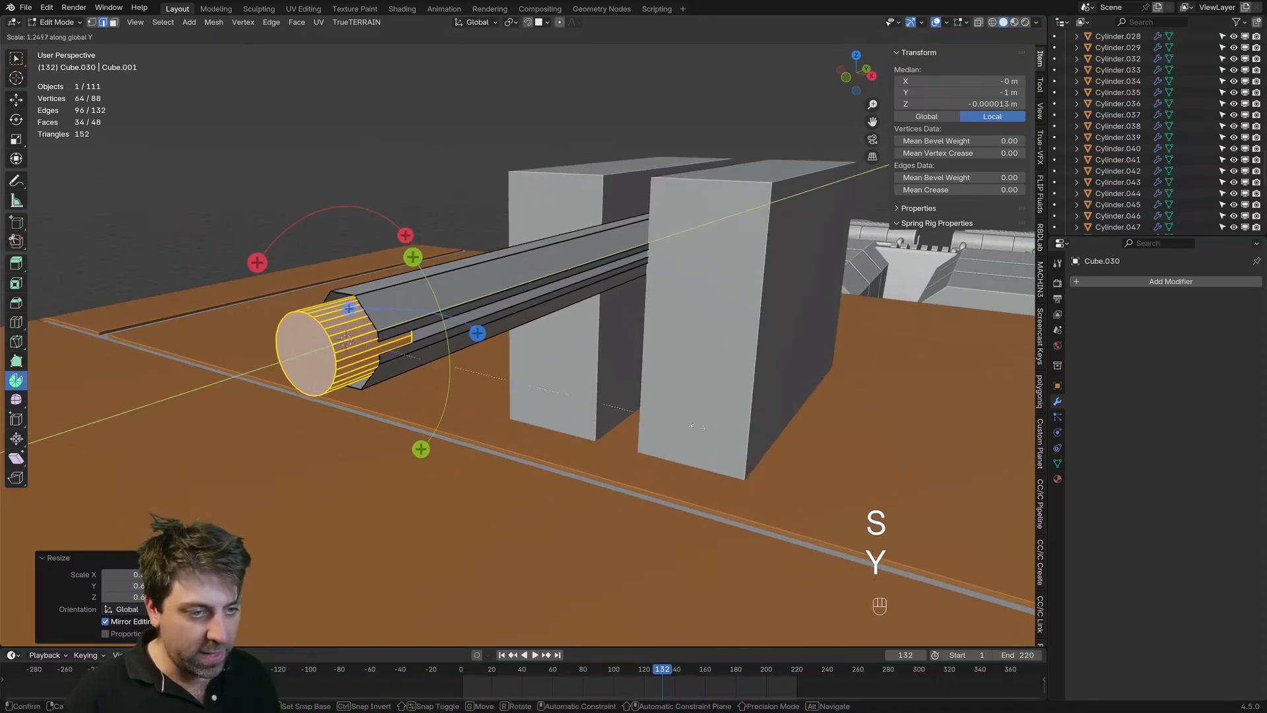
click(530, 492)
Step: Move the cylinder about 0.448 m along Y into the octagonal shell and check its fit
key(g)
key(y)
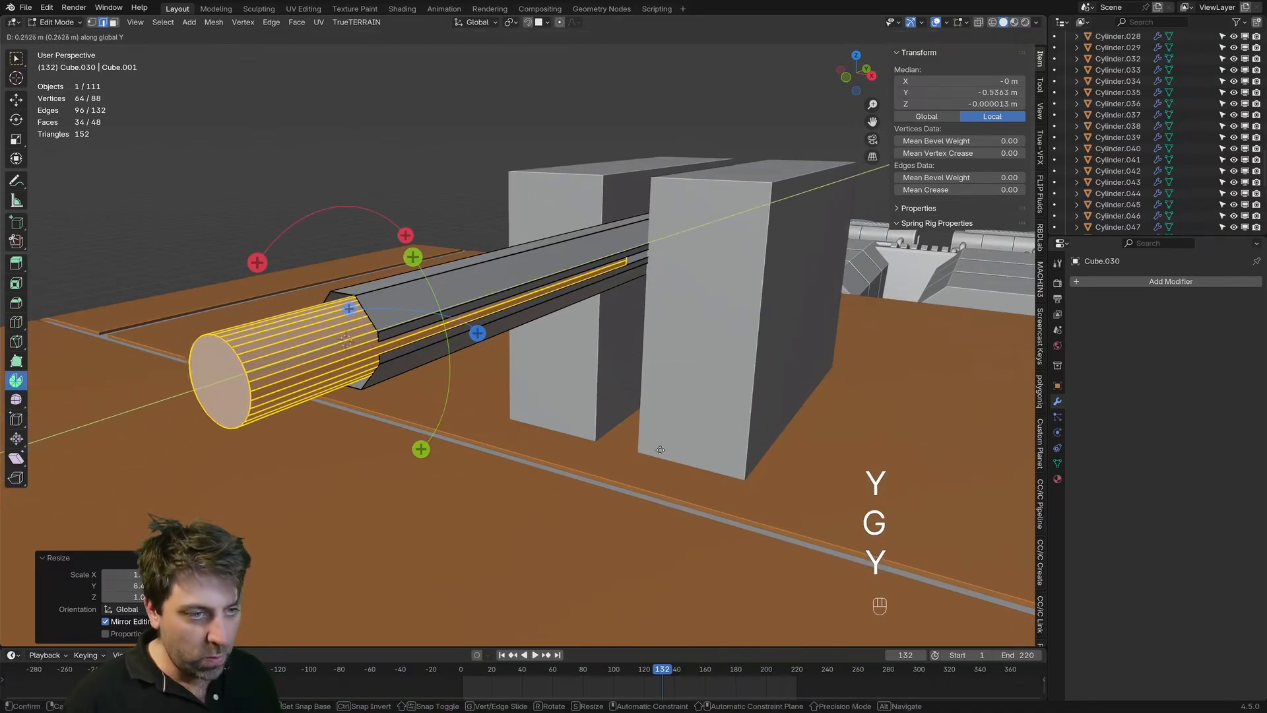
click(721, 430)
scroll(469, 389, down, 3)
middle_drag(468, 389, 551, 348)
scroll(502, 362, left, 1)
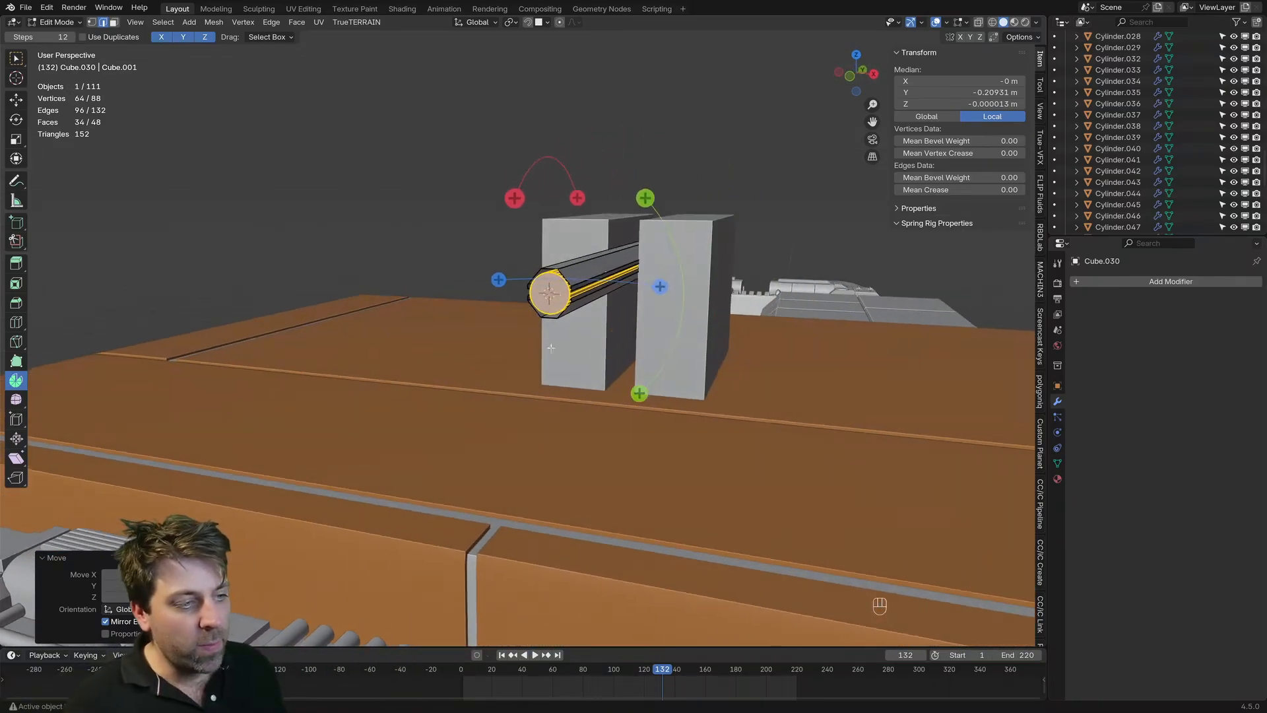
scroll(593, 311, up, 4)
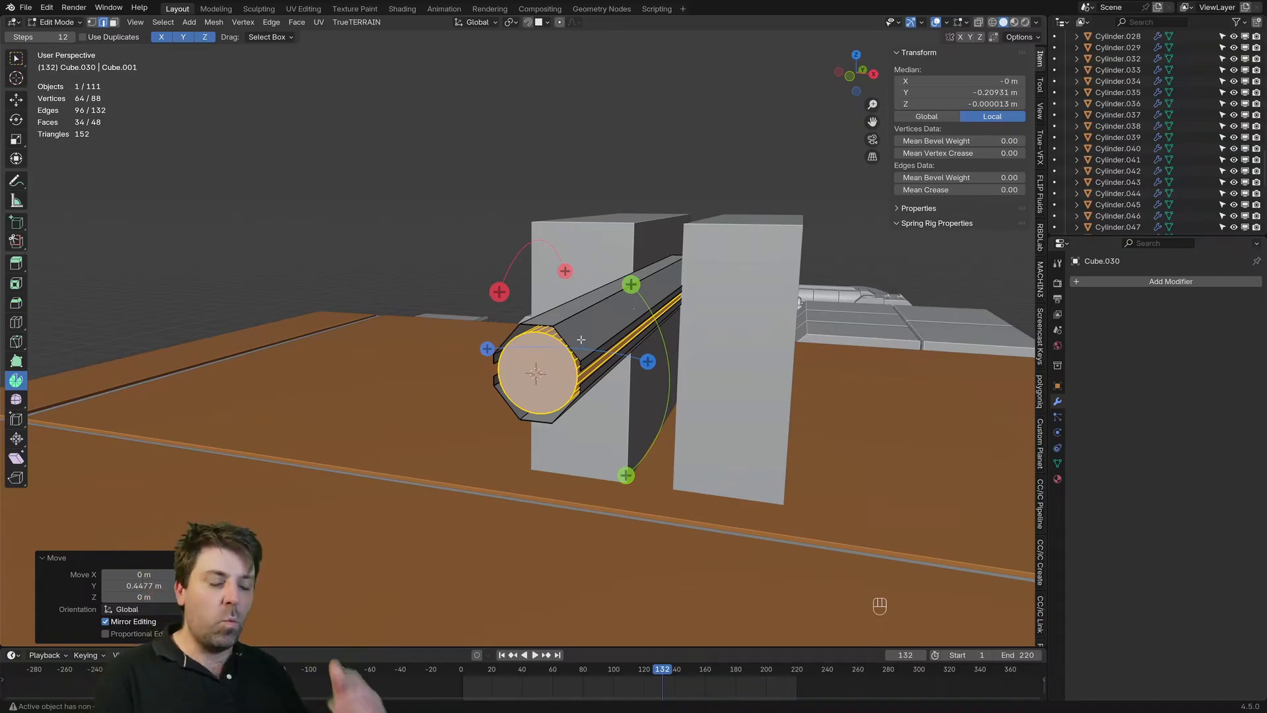
Step: Separate the cylinder from the octagonal shell into its own object and return to Object Mode
key(p)
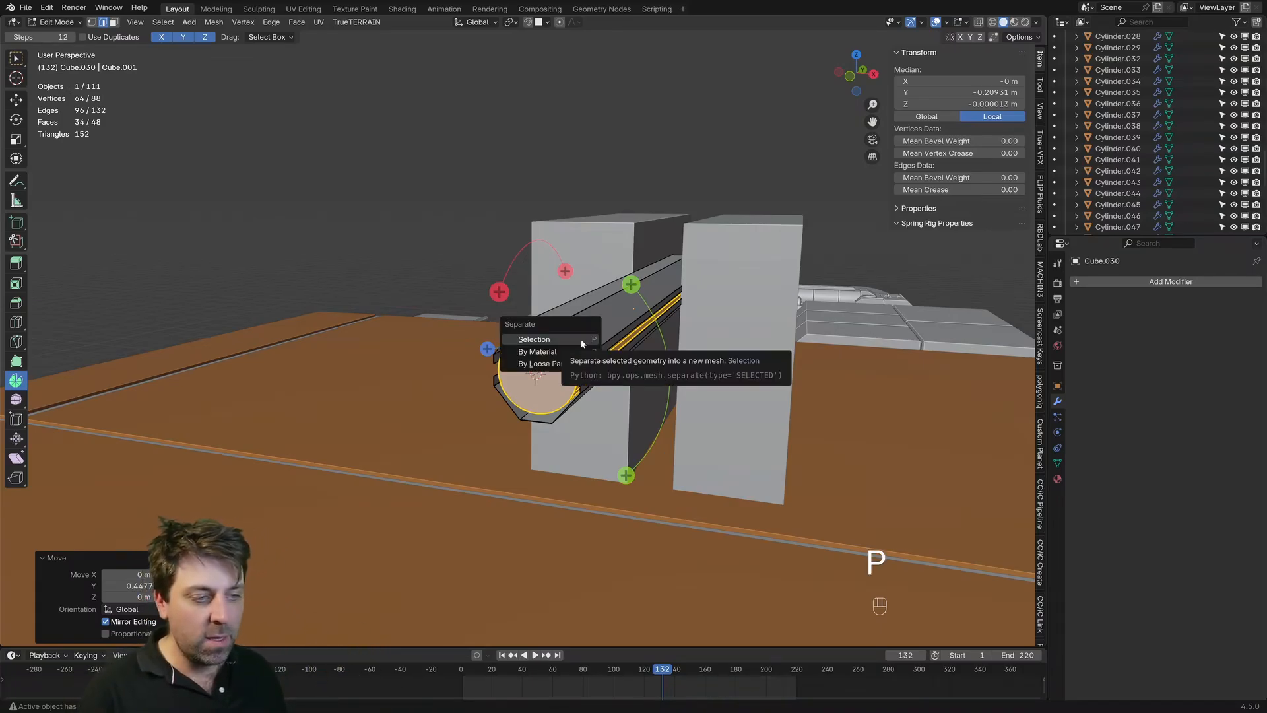
click(582, 339)
key(Tab)
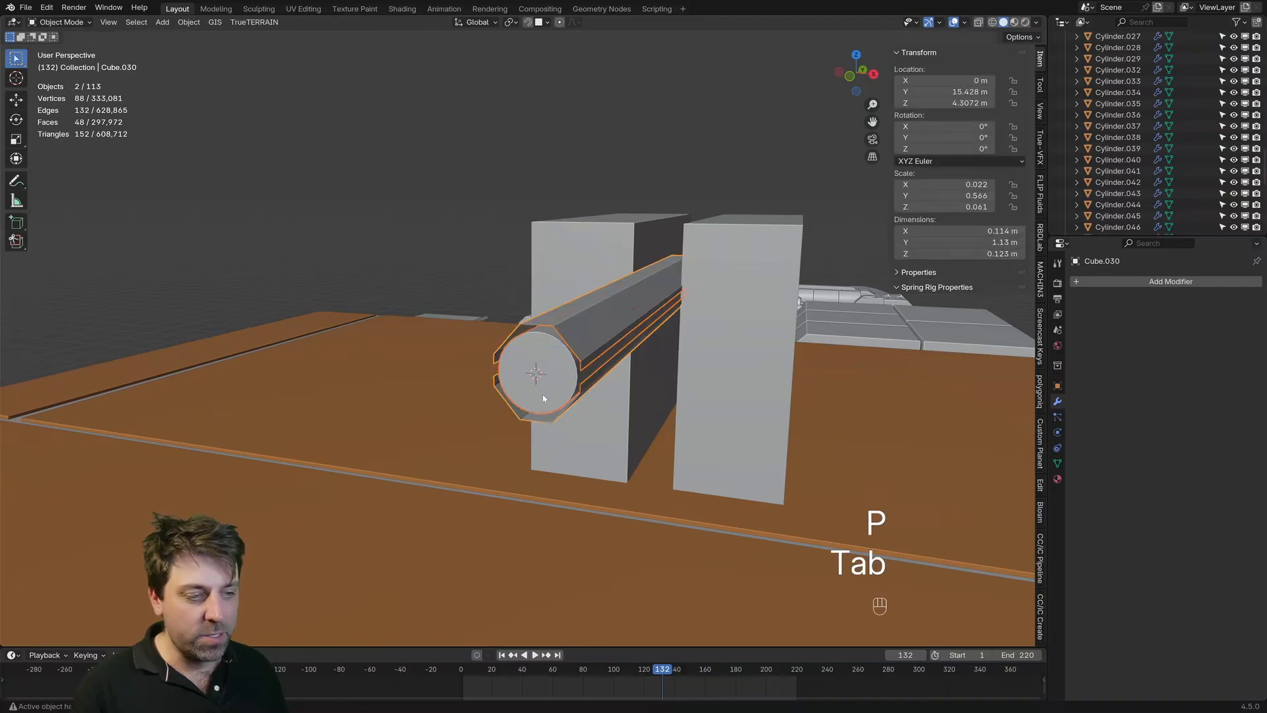
click(581, 328)
click(580, 329)
click(561, 375)
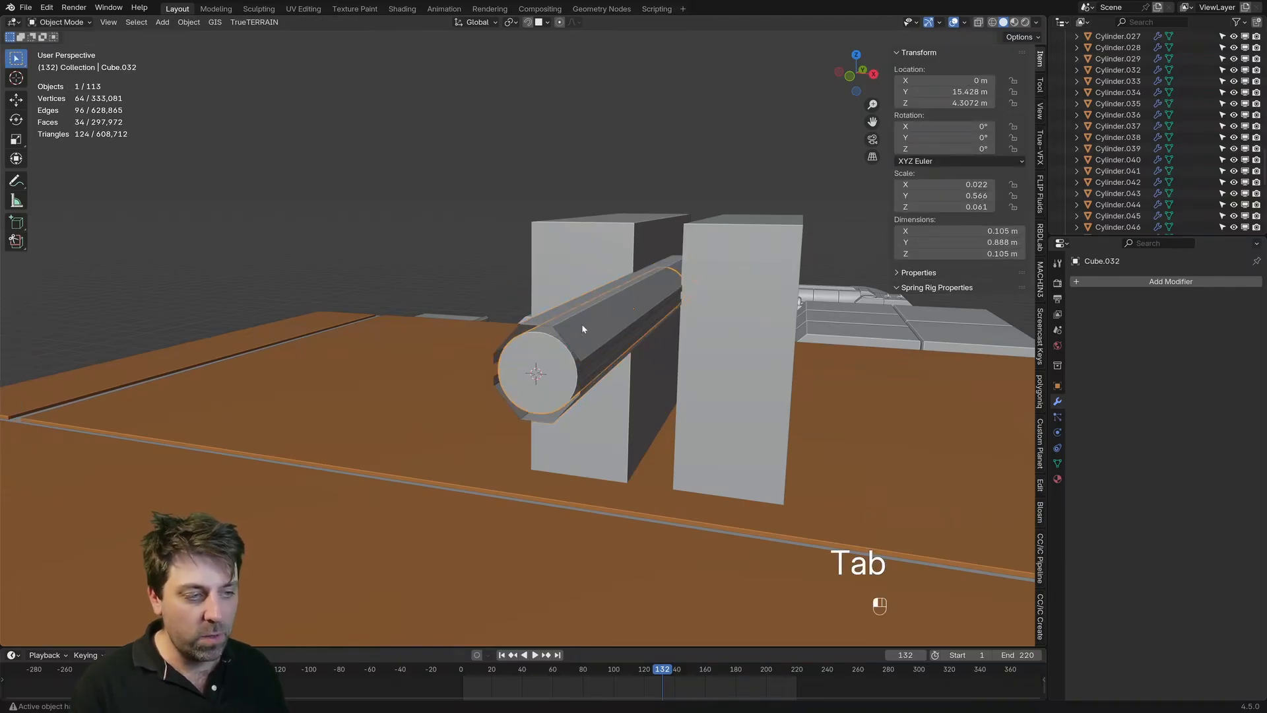
Step: Select the octagonal shell with all of its mesh, and add a Solidify modifier to it in Object Mode
click(582, 328)
key(Tab)
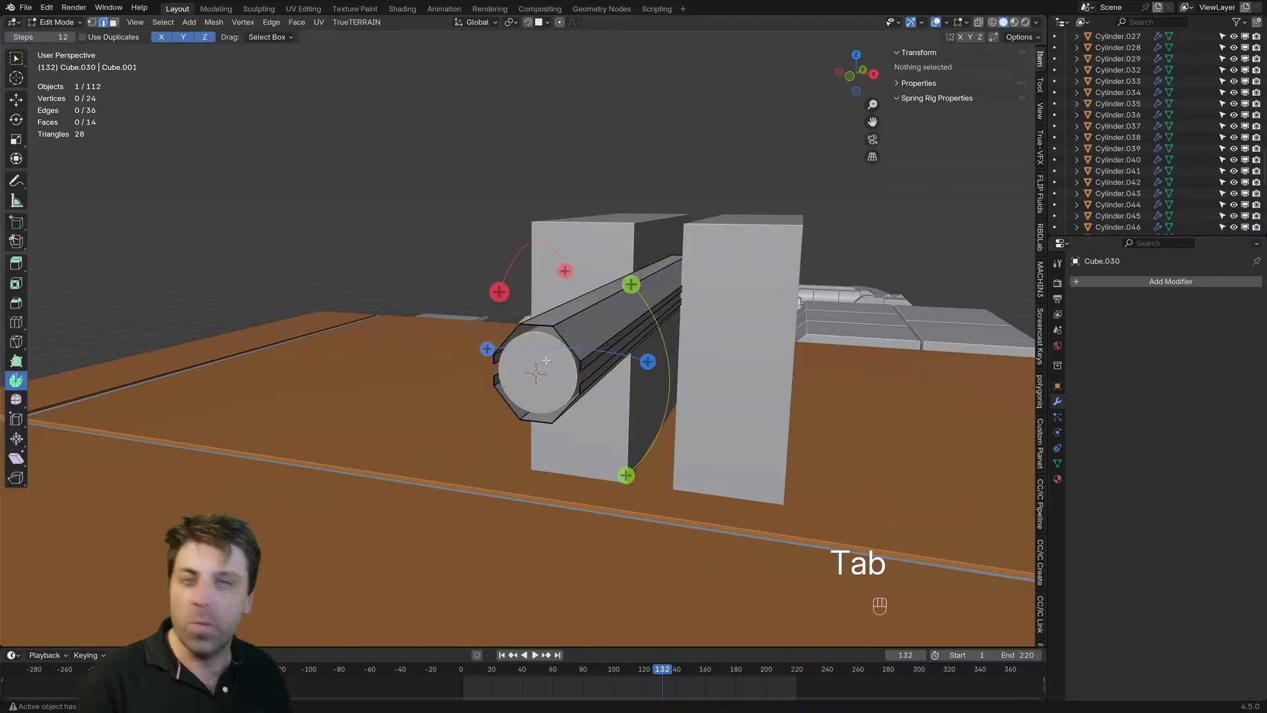
key(a)
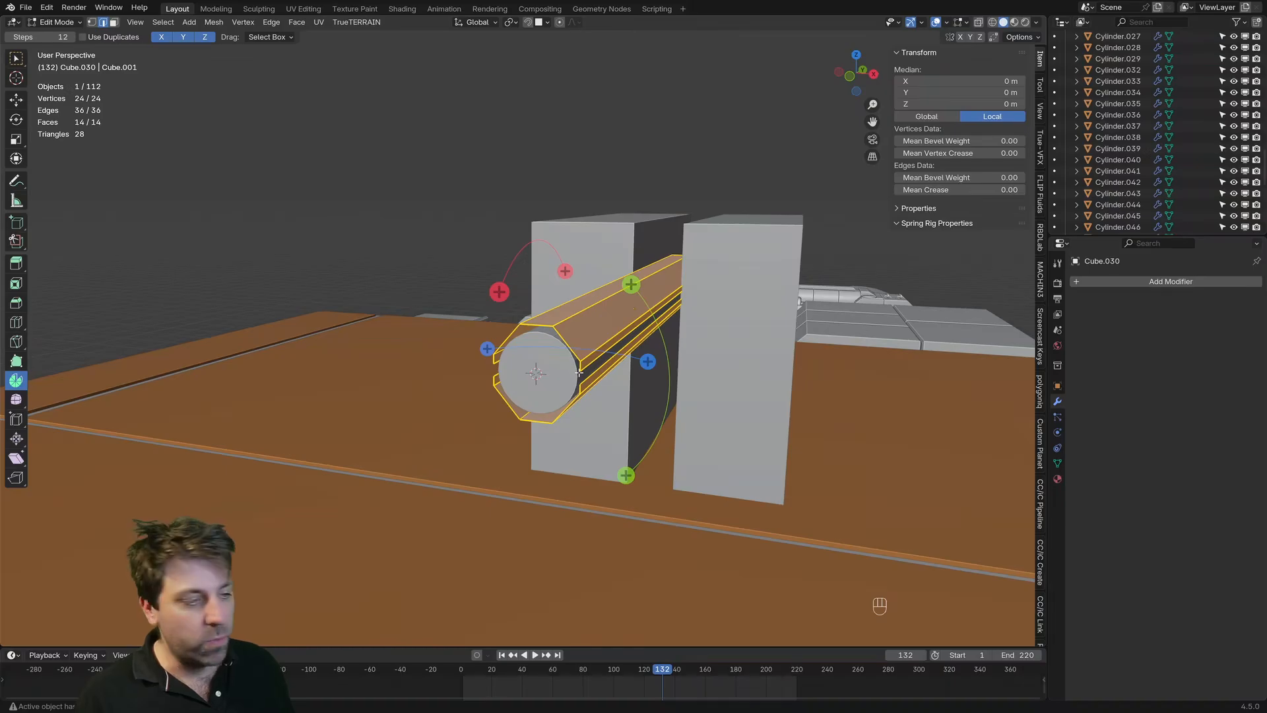
key(Tab)
key(Tab)
key(Tab)
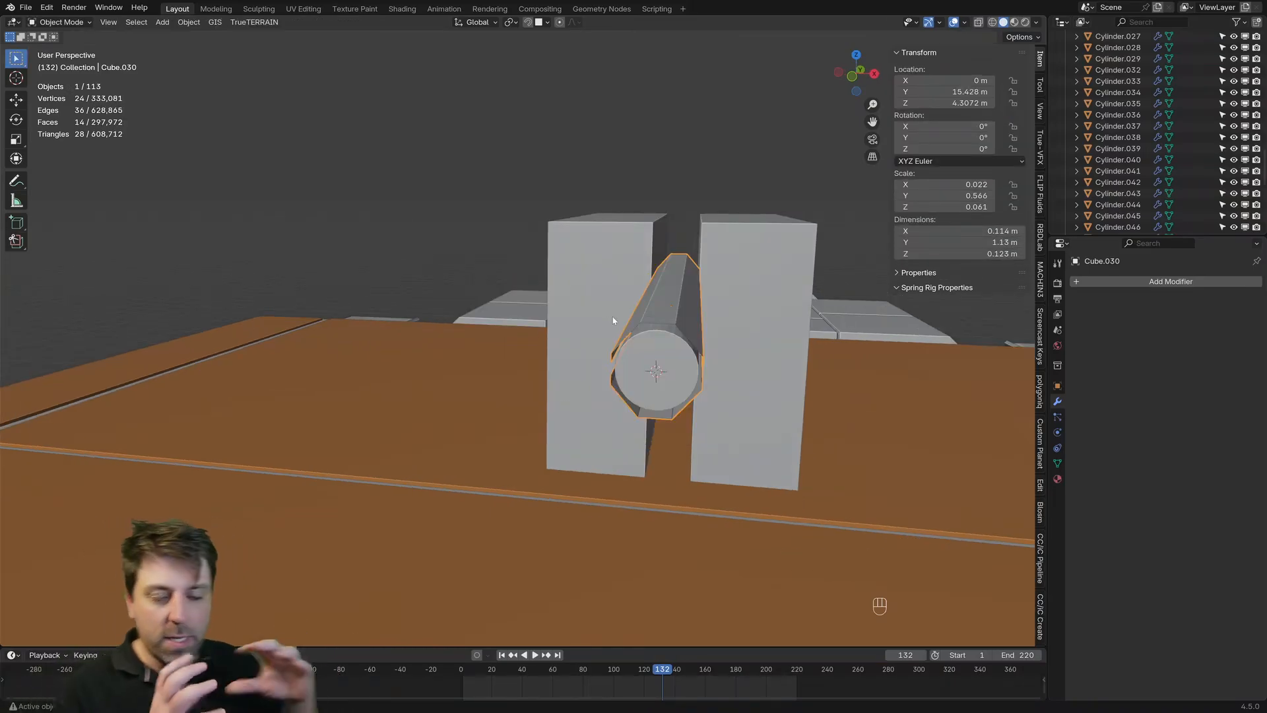
click(1183, 282)
mouse_move(1185, 287)
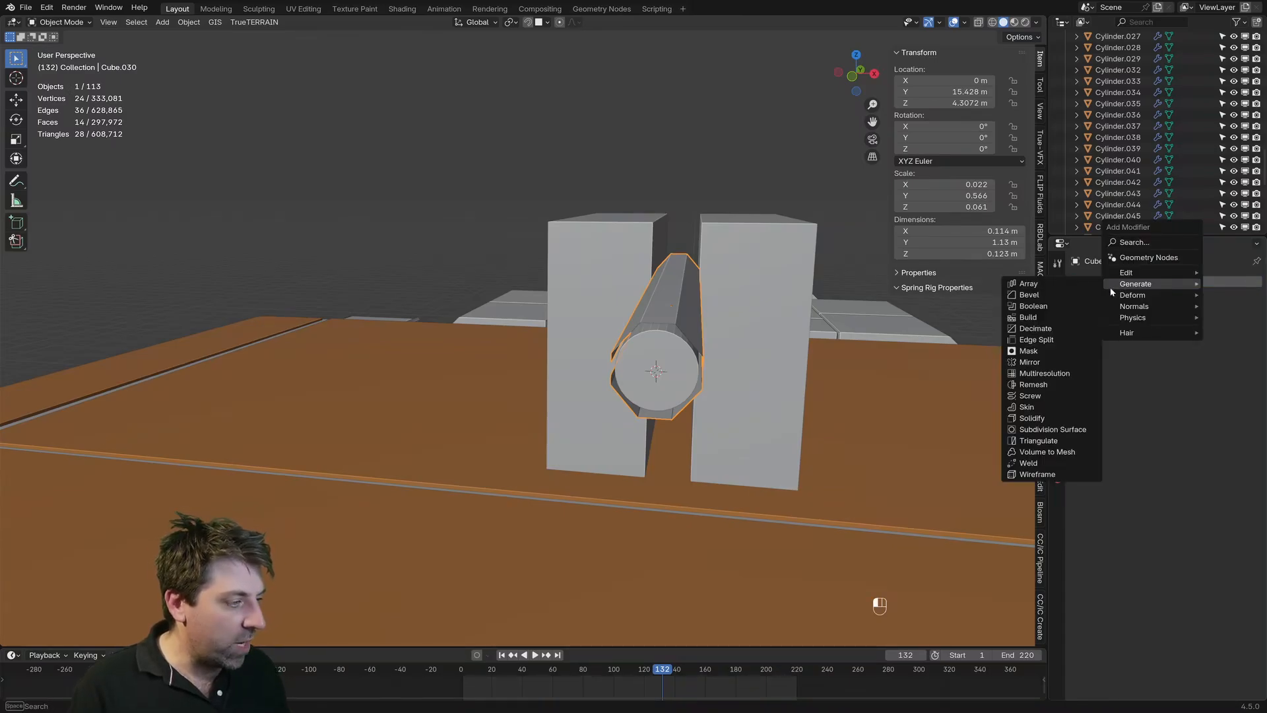
click(1033, 417)
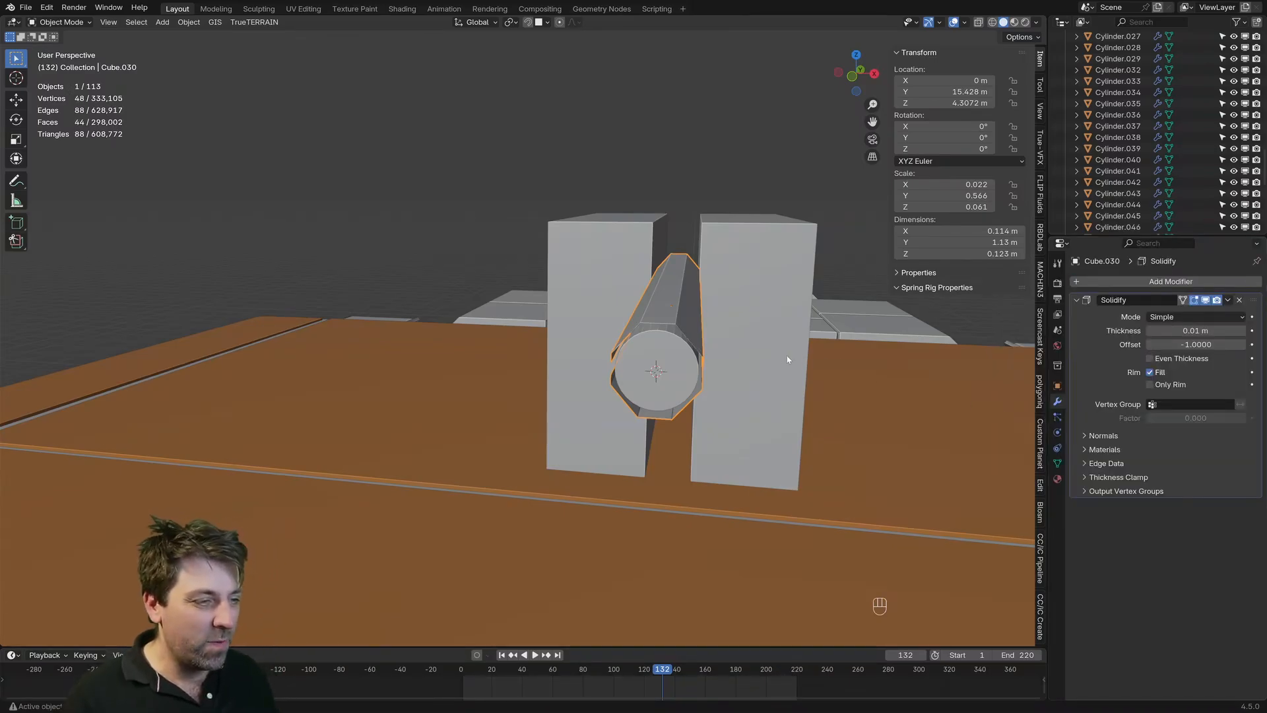
Step: Set the shell's Solidify thickness to 0.08 m and turn on Even Thickness
key(KP_Decimal)
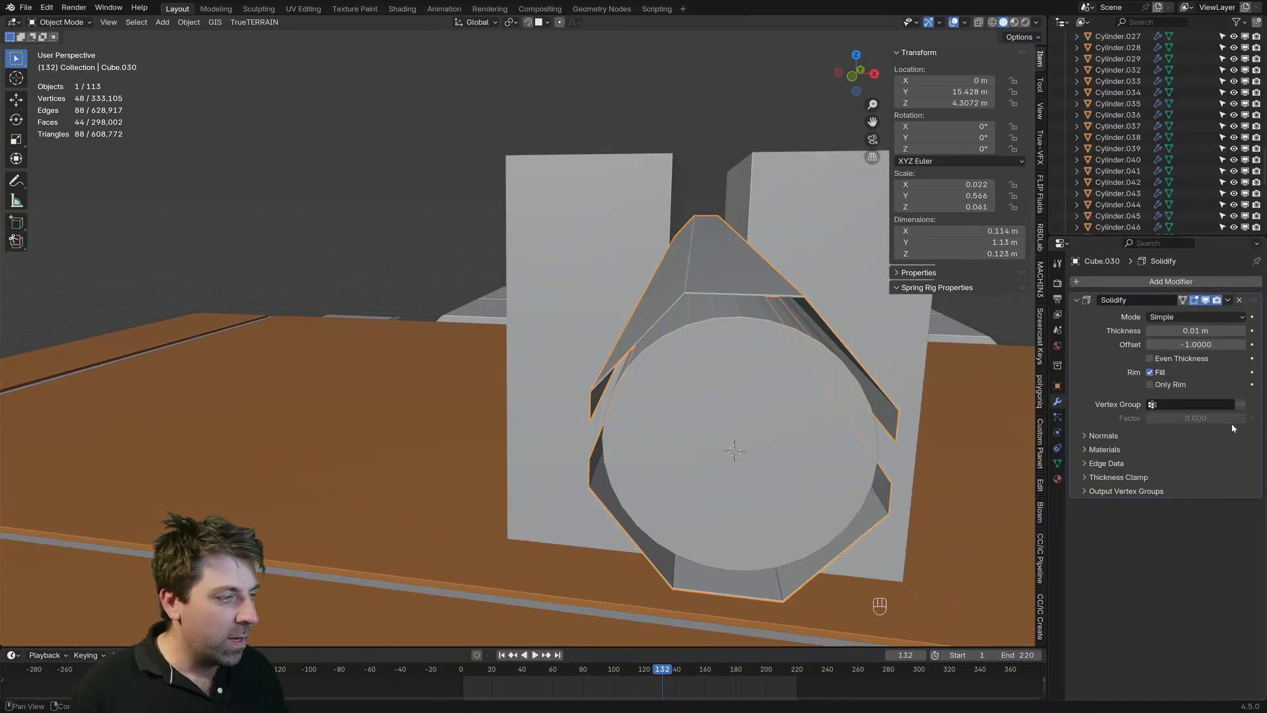
click(1243, 331)
click(1243, 331)
click(1243, 331)
click(1244, 331)
click(1243, 330)
click(1243, 331)
click(1244, 330)
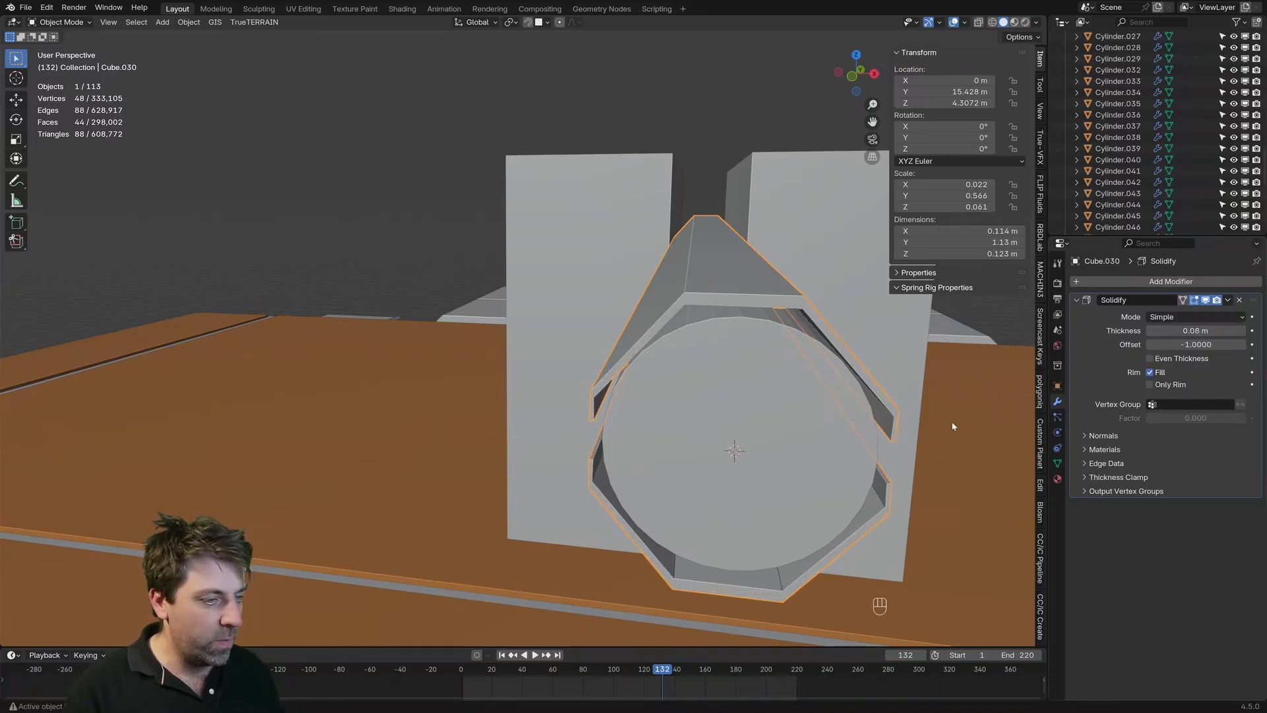
middle_drag(952, 426, 662, 268)
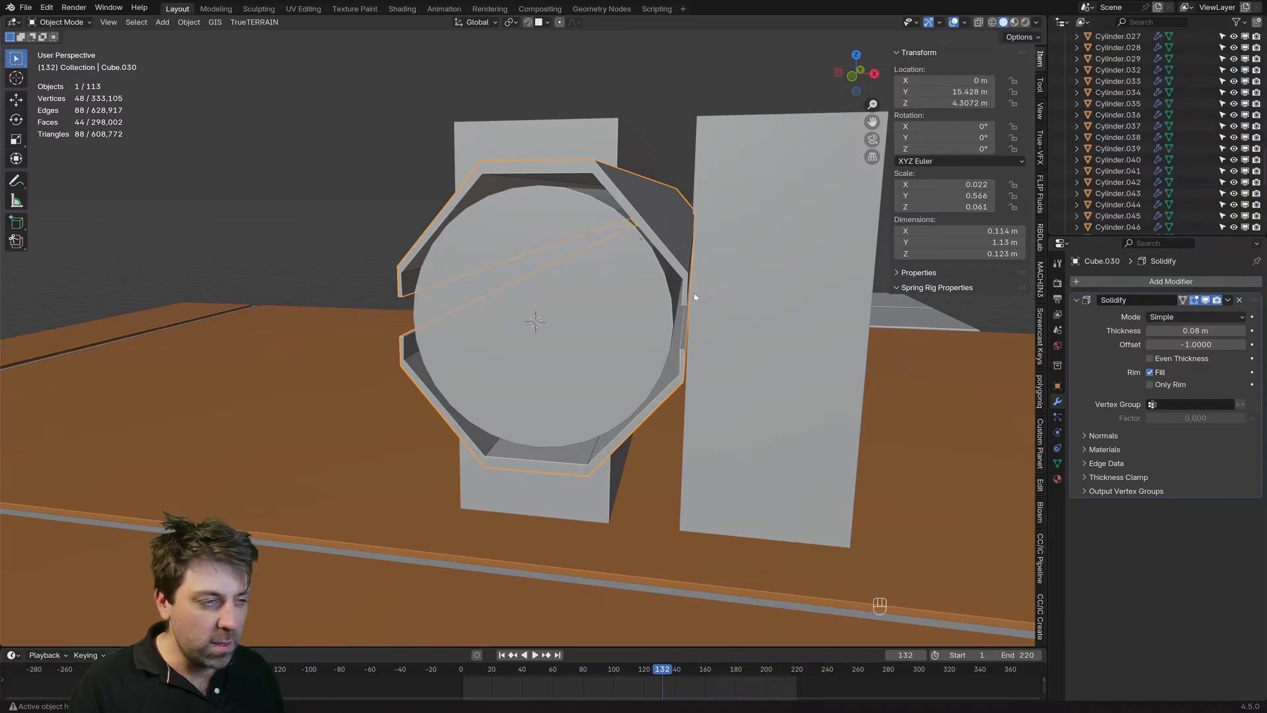
click(1155, 361)
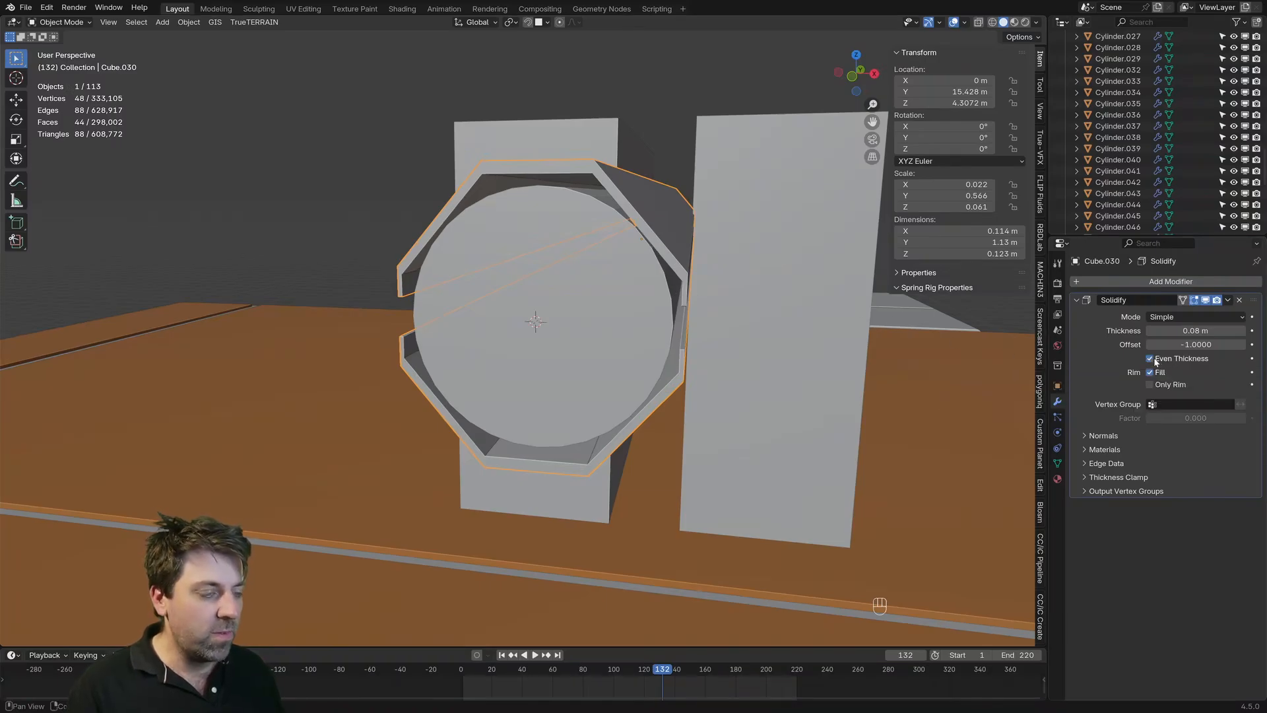
Step: Compare the octagonal shell with the inner cylinder from the front, in both wireframe and solid shading
middle_drag(607, 330, 631, 320)
key(KP_3)
key(KP_1)
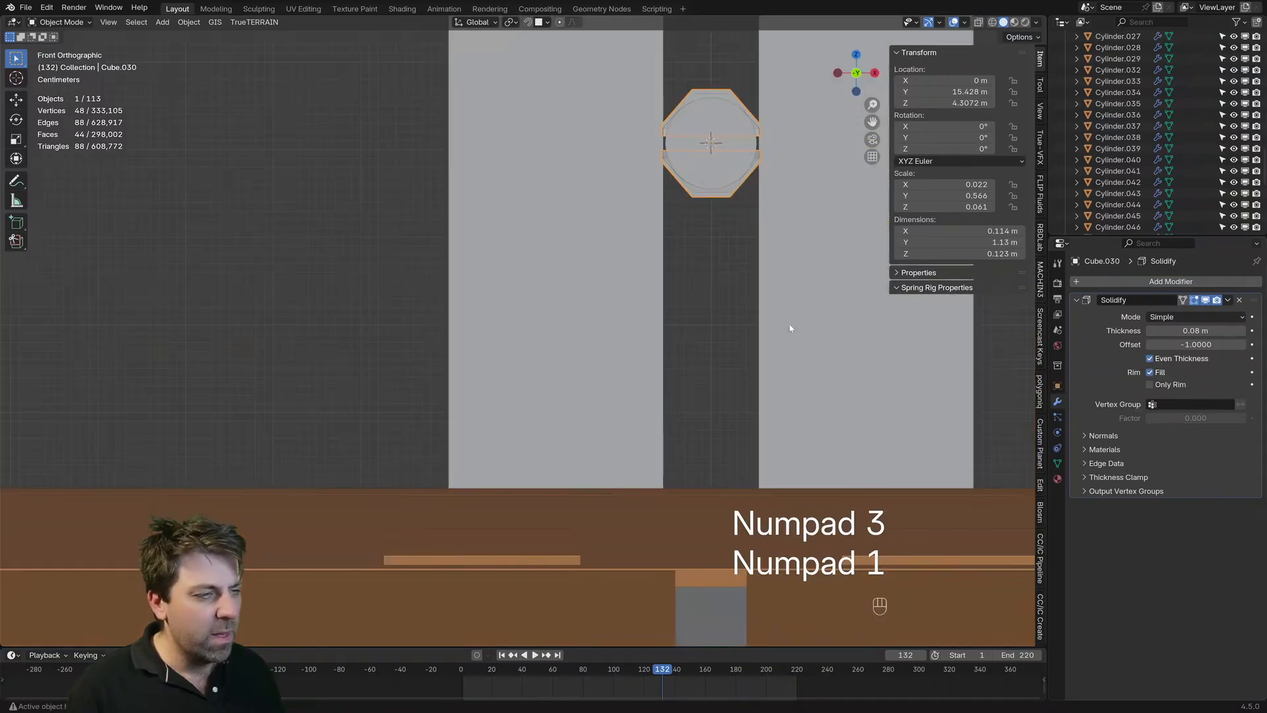
scroll(617, 367, up, 4)
key(Tab)
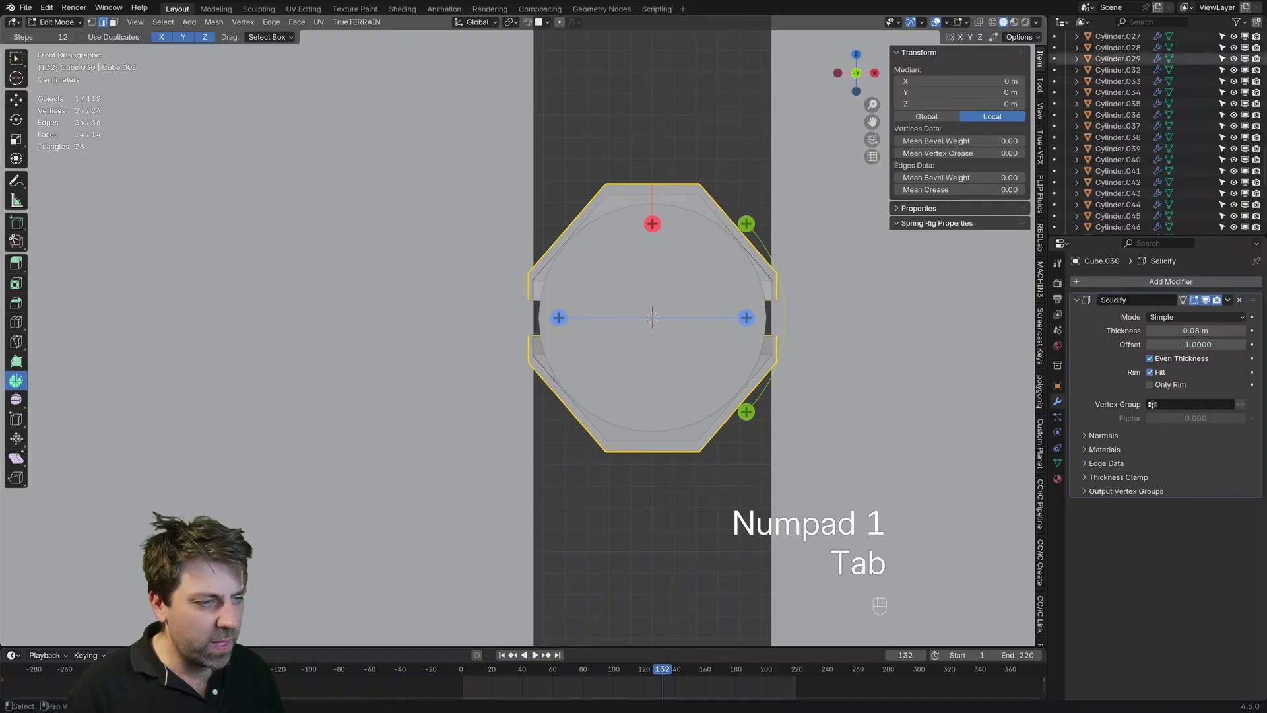
scroll(575, 301, up, 2)
key(z)
click(536, 305)
key(z)
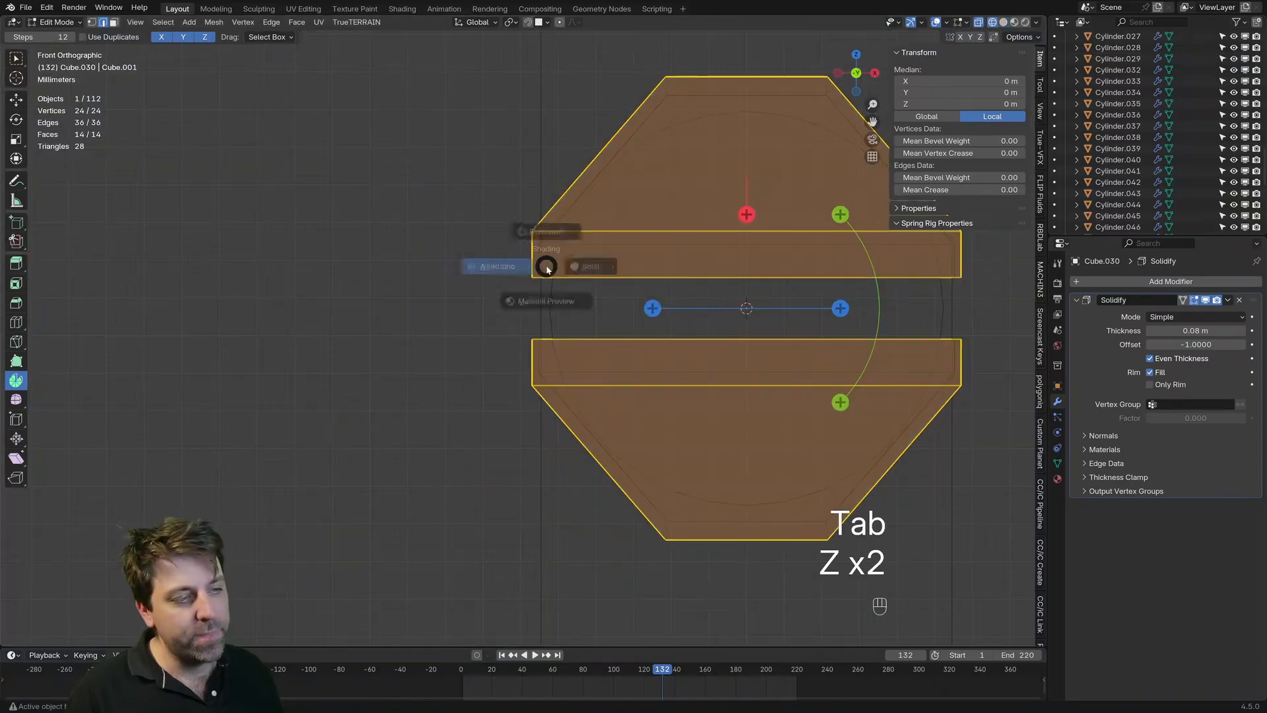
click(575, 265)
scroll(538, 255, down, 1)
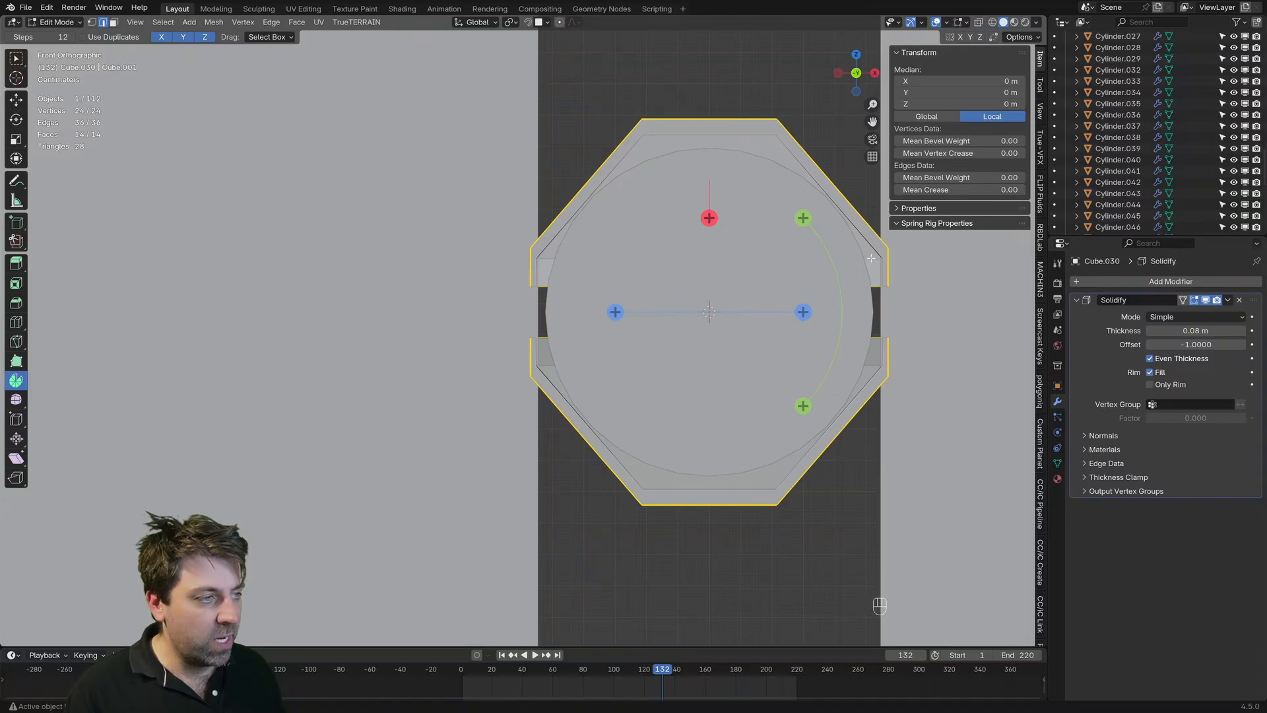
Step: Delete the four end faces capping the far end of the octagonal shell's upper and lower halves
middle_drag(653, 106, 606, 297)
scroll(607, 297, up, 8)
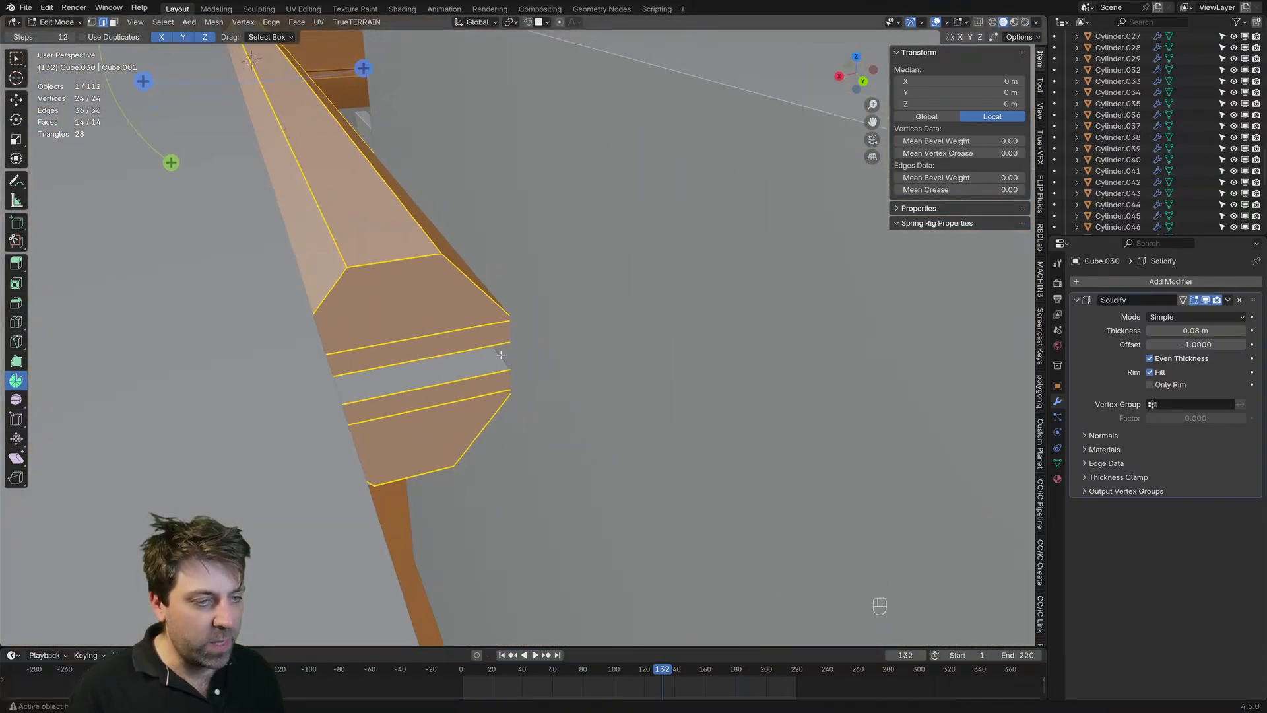
key(3)
click(443, 340)
shift+click(432, 359)
shift+click(433, 393)
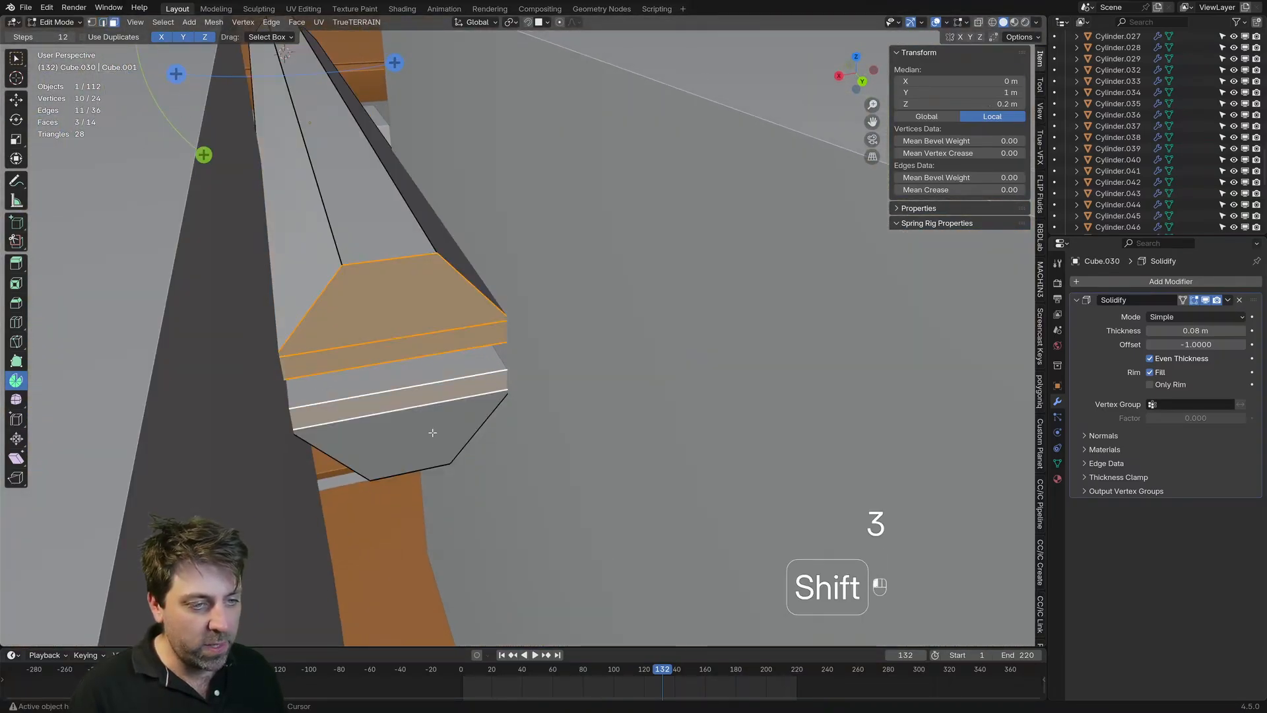
shift+click(433, 436)
key(Delete)
click(434, 436)
Step: Examine the shell's wall thickness around the cylinder from the front and along the length of the barrel
middle_drag(410, 416, 574, 365)
scroll(647, 375, down, 4)
key(KP_1)
scroll(677, 371, up, 5)
scroll(677, 371, up, 1)
scroll(575, 365, up, 3)
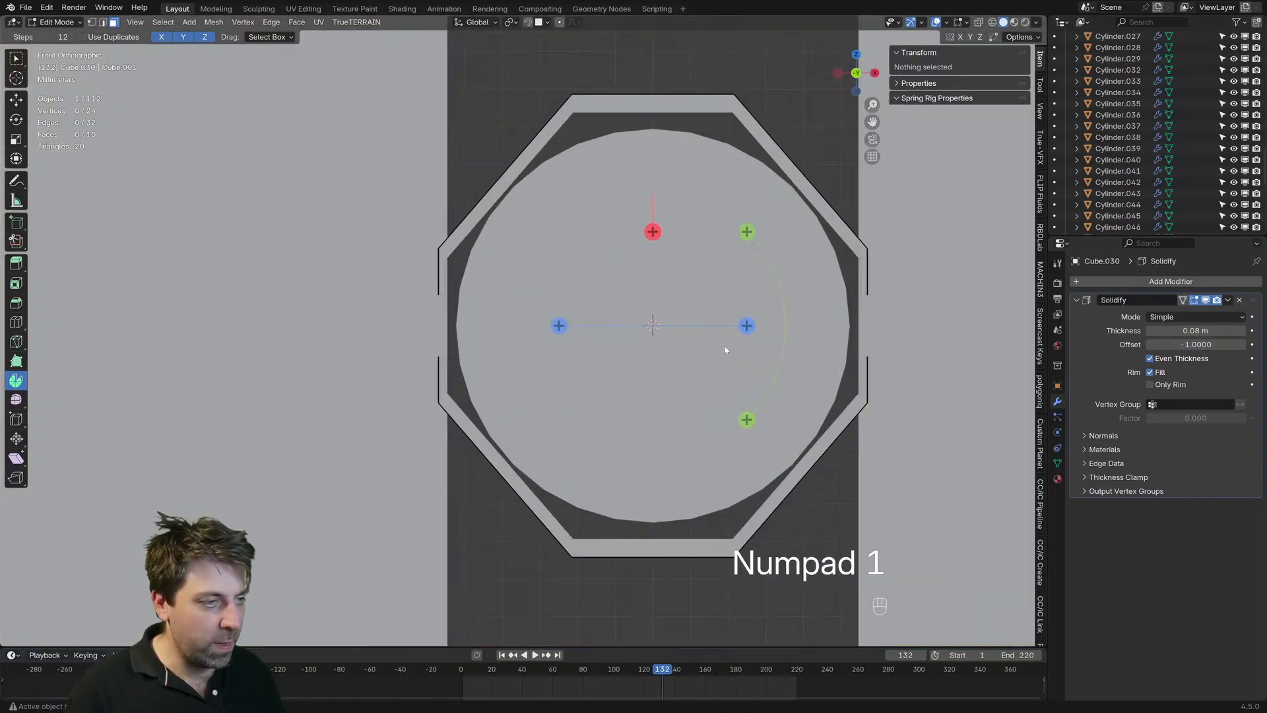
key(Tab)
key(Tab)
shift+middle_drag(834, 327, 691, 336)
key(Tab)
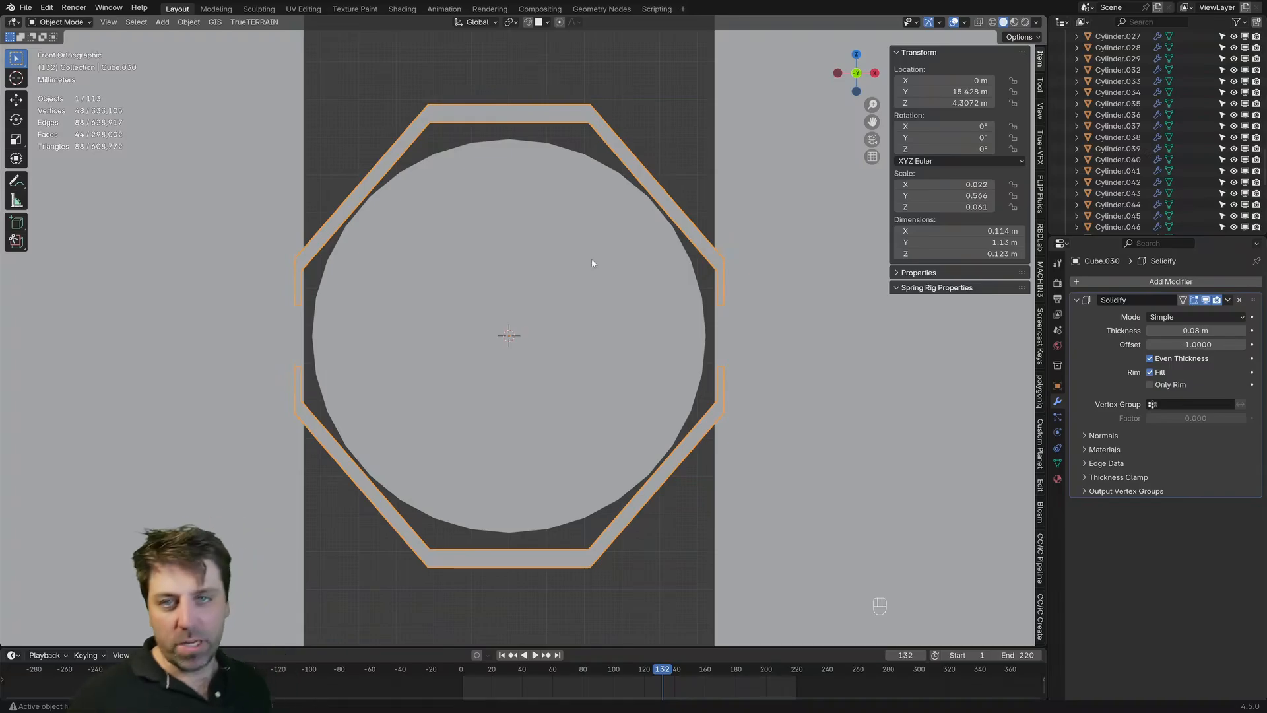
middle_drag(586, 247, 548, 268)
scroll(547, 268, down, 6)
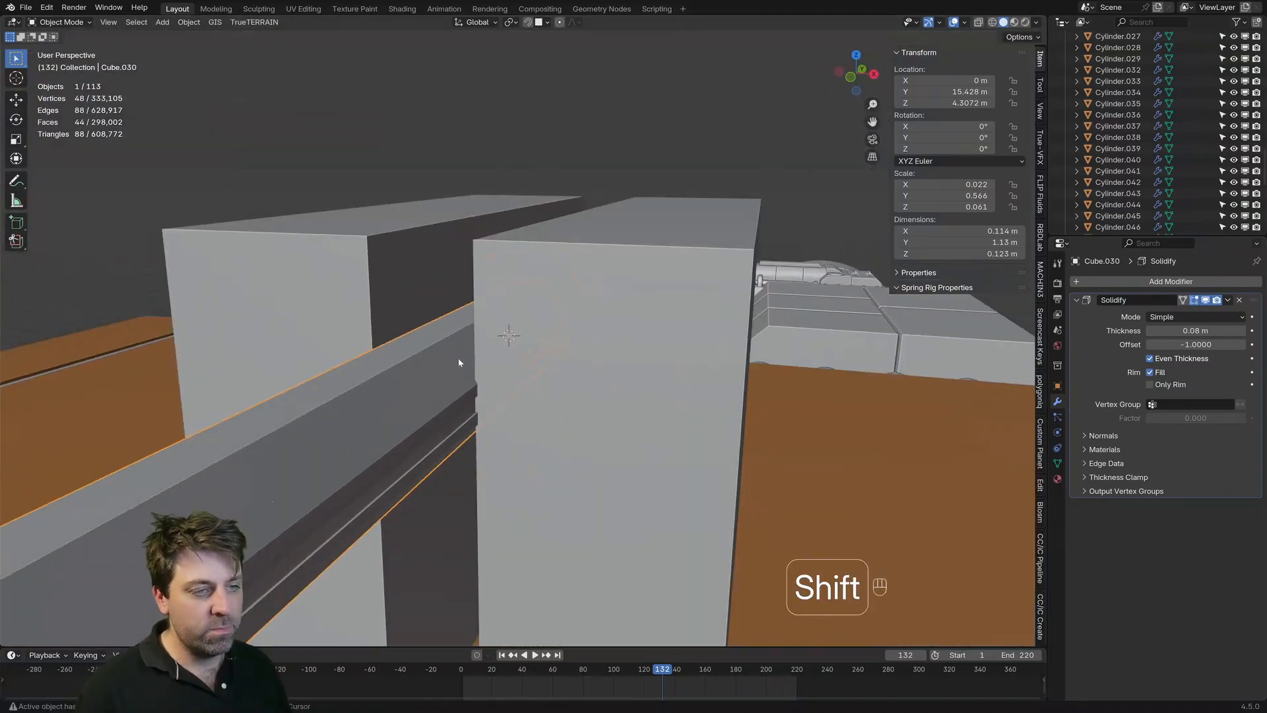
shift+middle_drag(460, 362, 652, 248)
scroll(651, 249, down, 3)
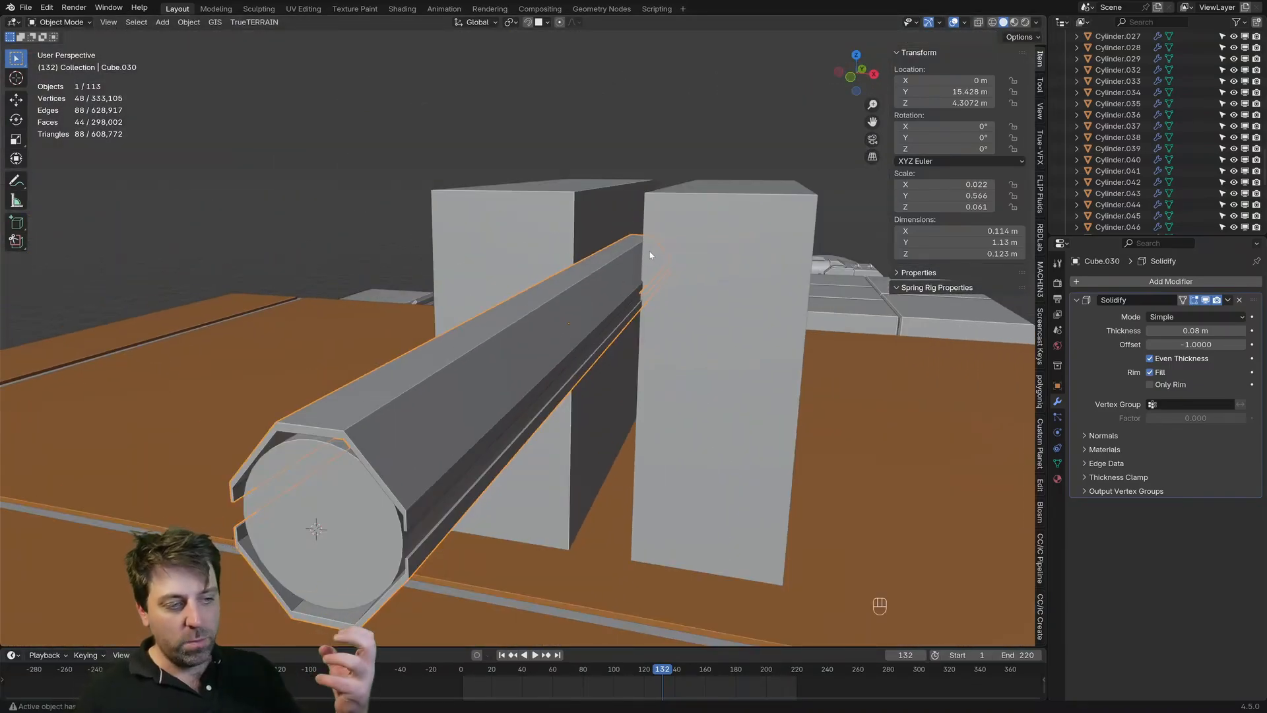
Step: Inspect a front corner vertex and the sloped side face of the shell's upper half in Edit Mode
key(Tab)
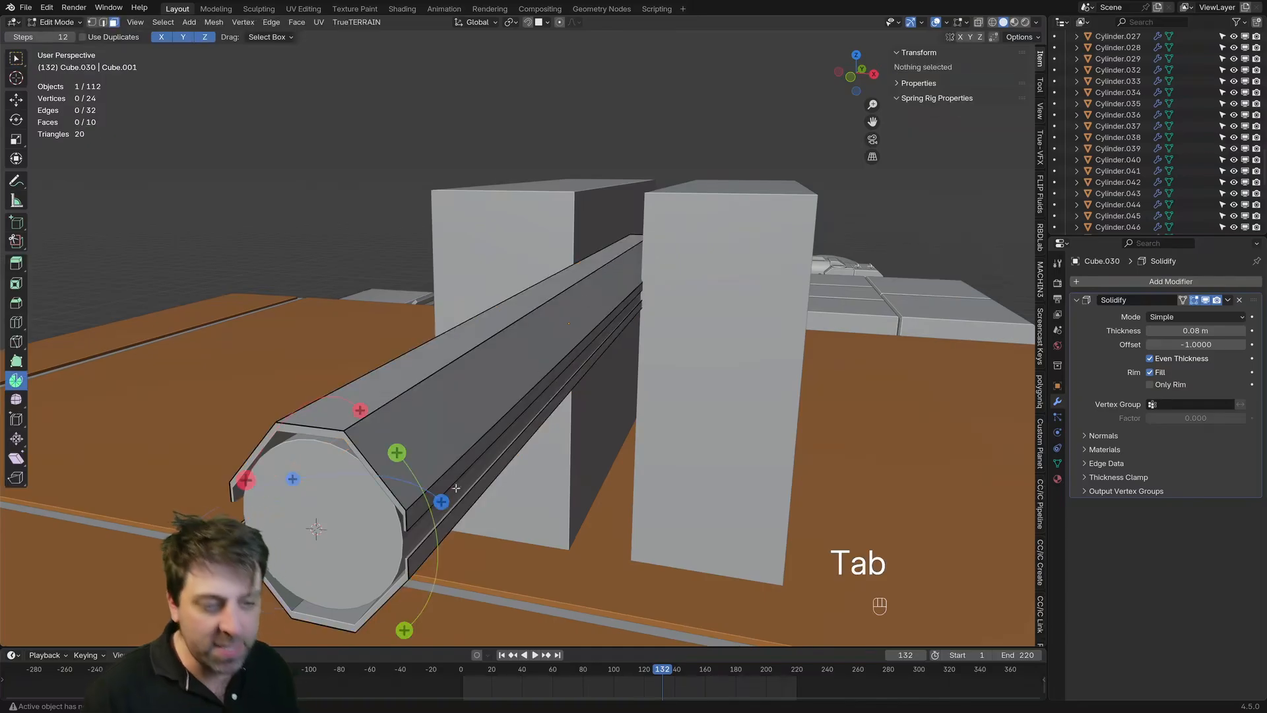
key(1)
click(403, 515)
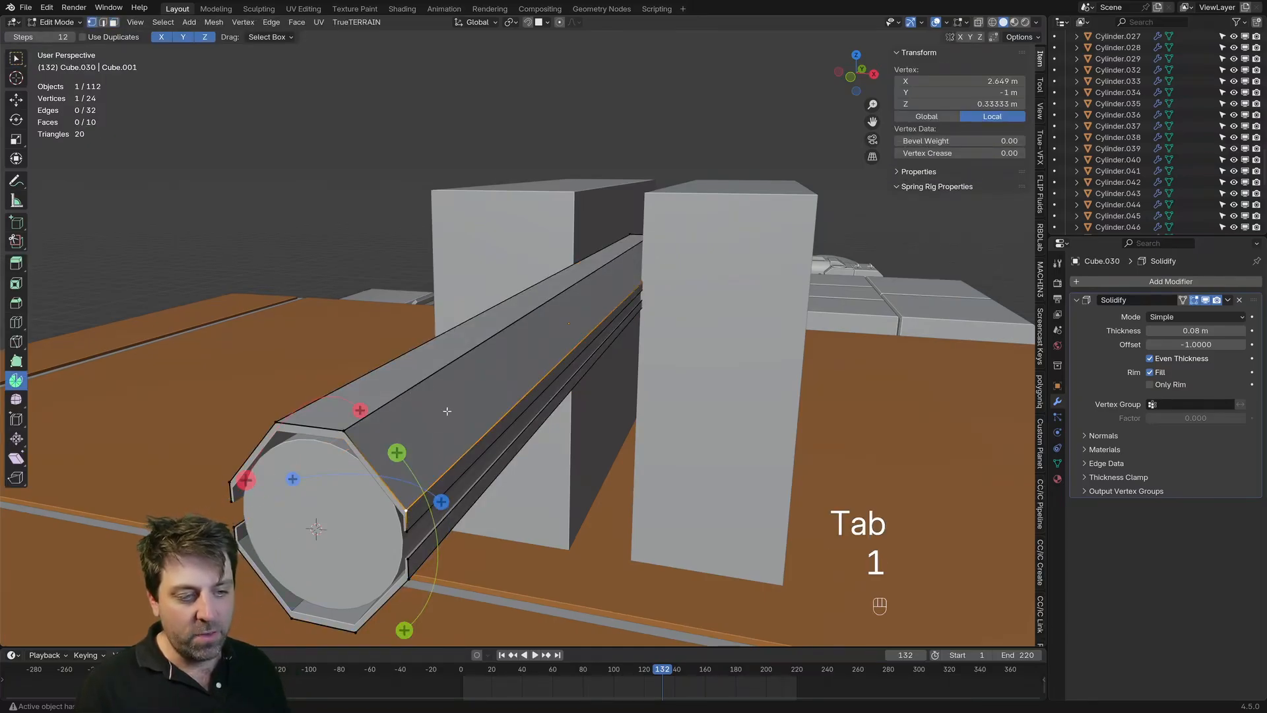
key(2)
key(2)
key(3)
click(523, 361)
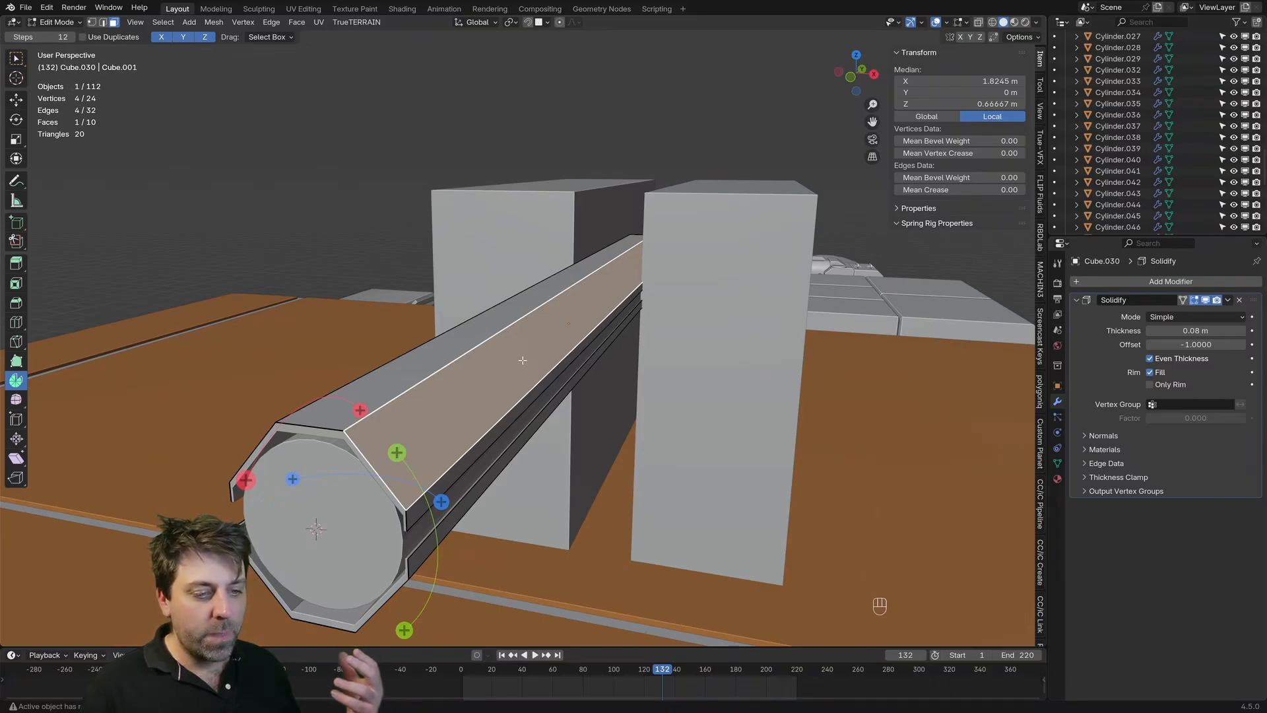
key(Tab)
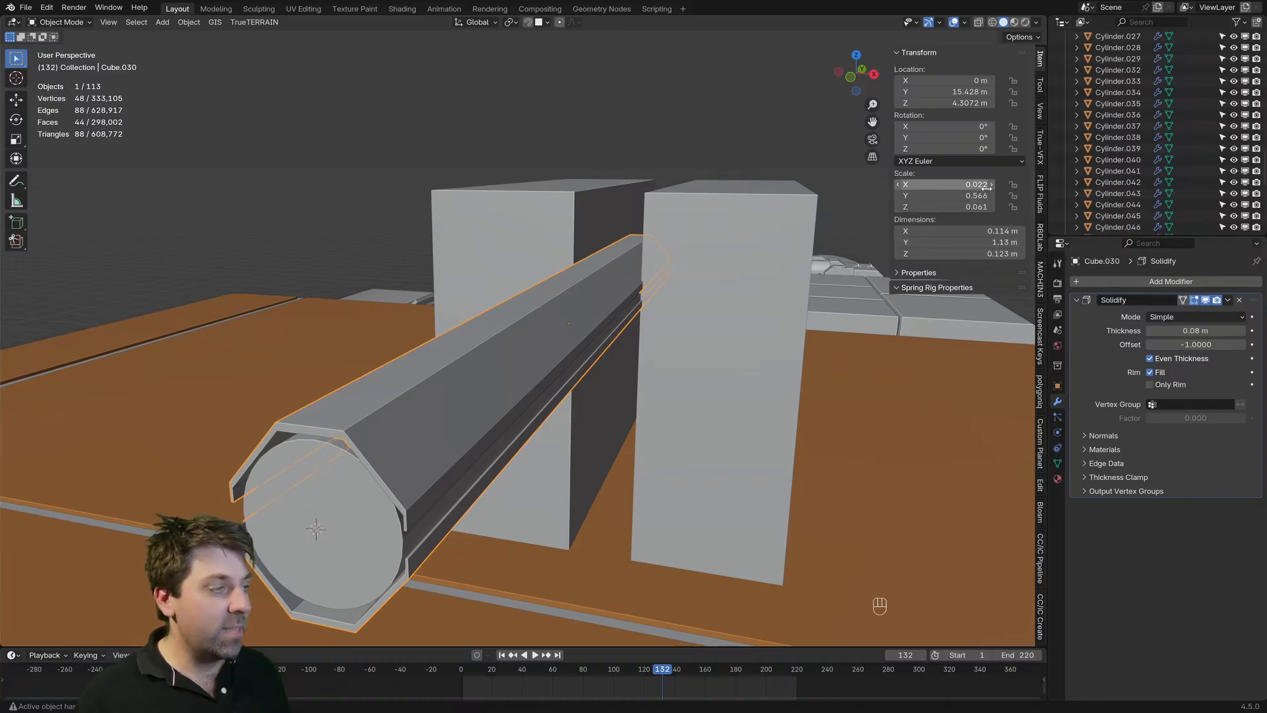
Step: Apply the octagonal shell's scale to its mesh
middle_drag(475, 359, 504, 326)
scroll(505, 327, up, 3)
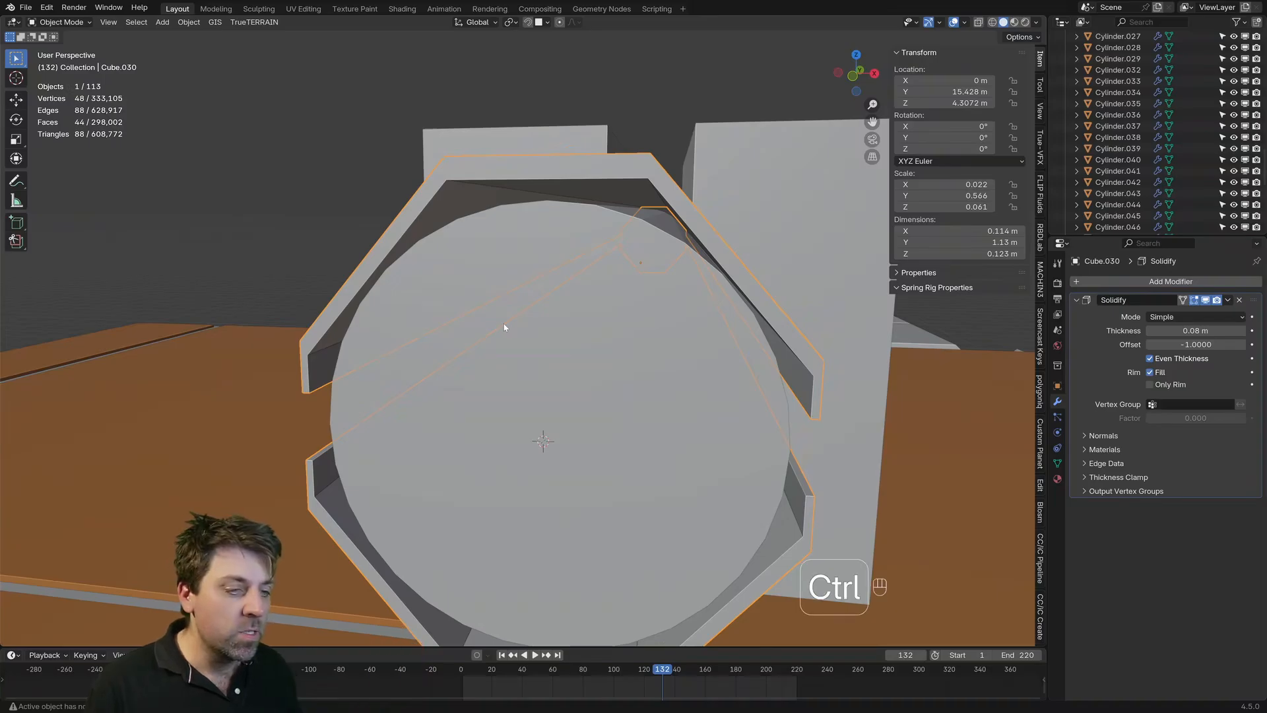
key(ctrl+a)
click(429, 345)
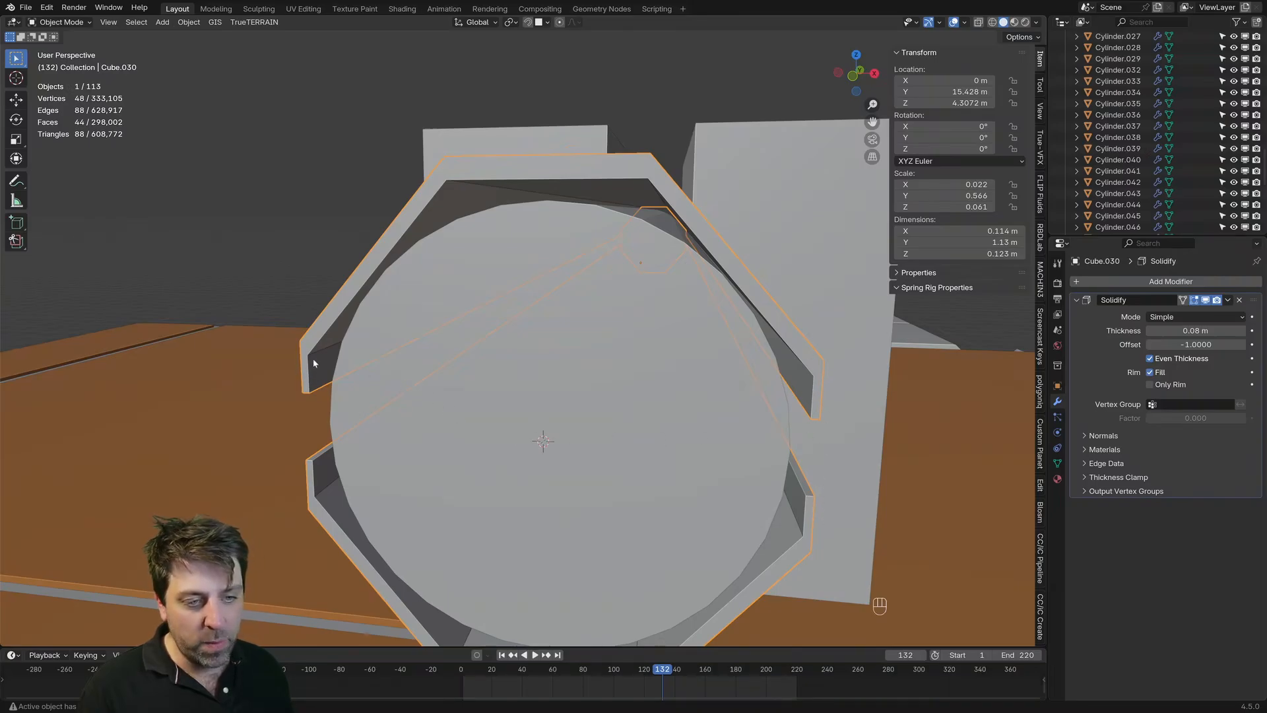
key(ctrl+a)
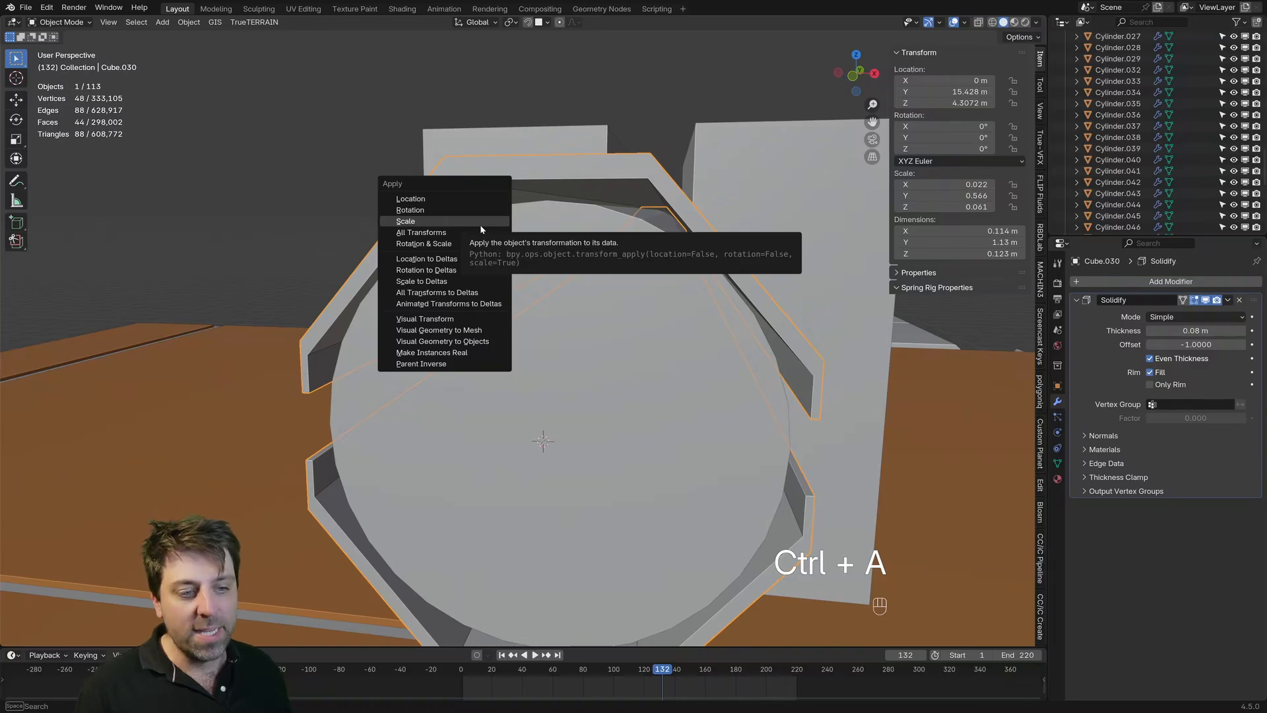
click(481, 224)
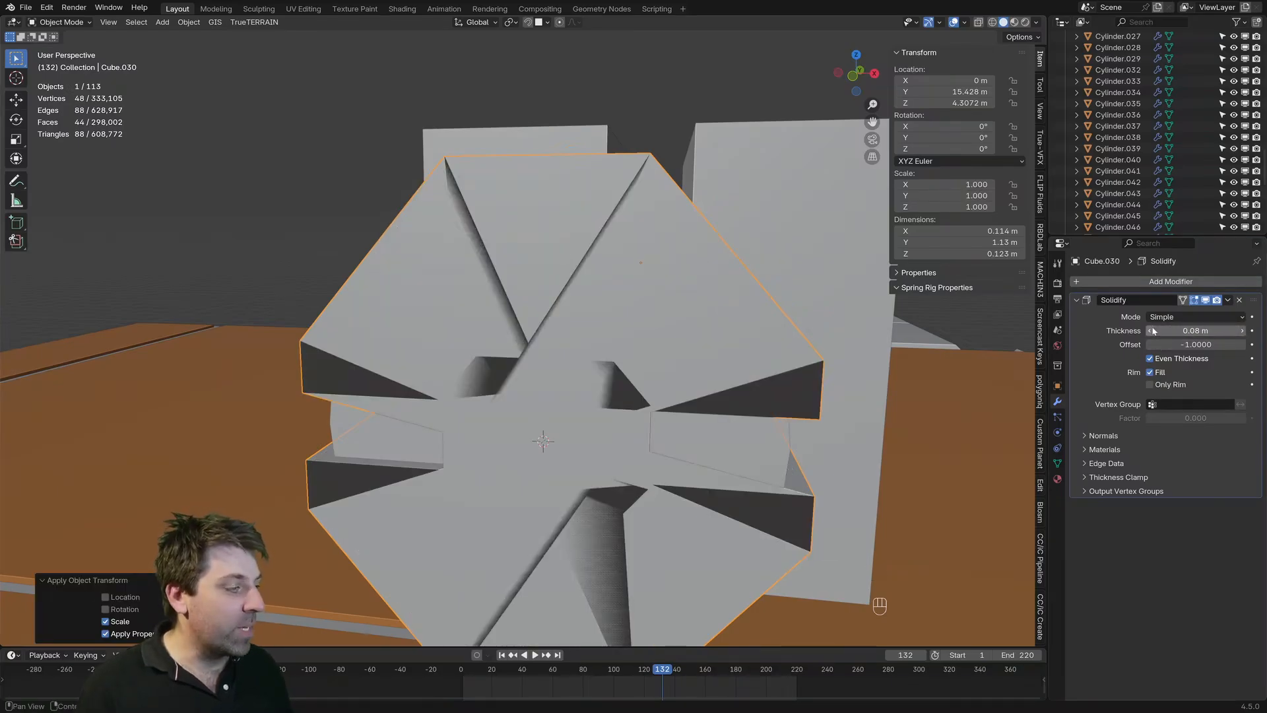
Step: Set the shell's Solidify thickness to 0.005 m and deselect the shell
click(1153, 333)
click(1153, 333)
click(1153, 333)
click(1153, 332)
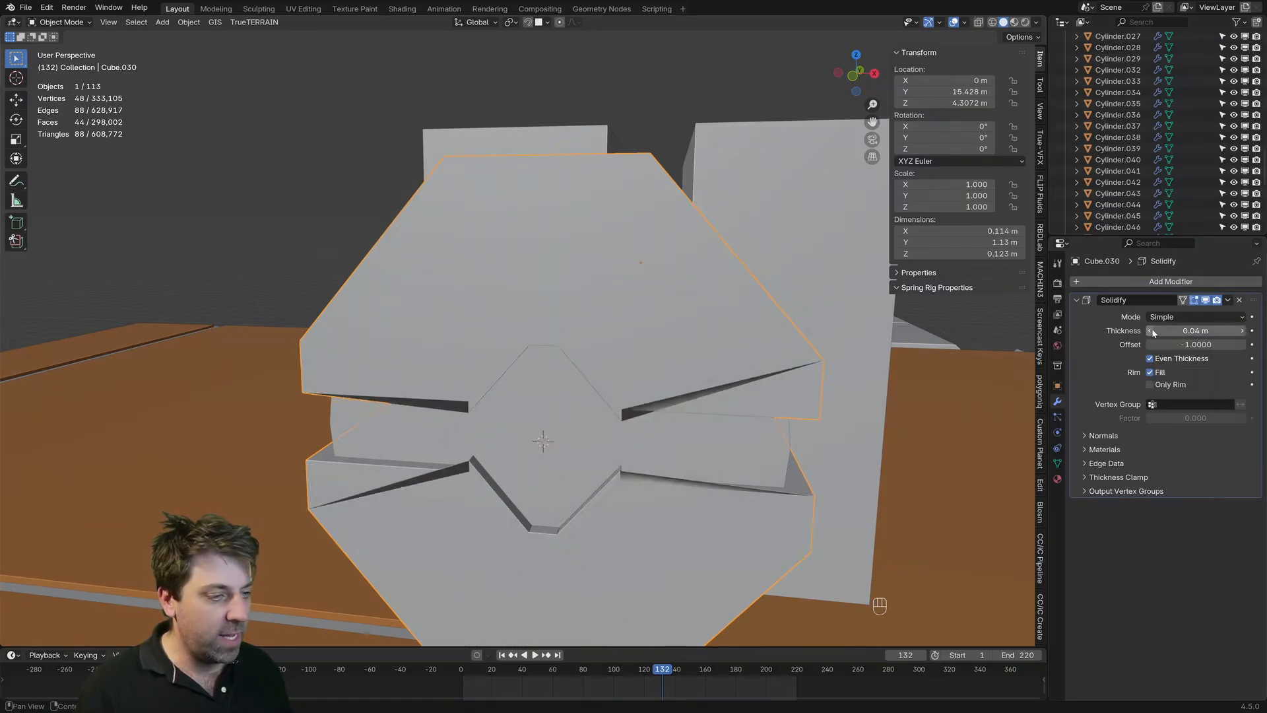
click(1153, 333)
click(1153, 333)
click(1153, 333)
double_click(1153, 332)
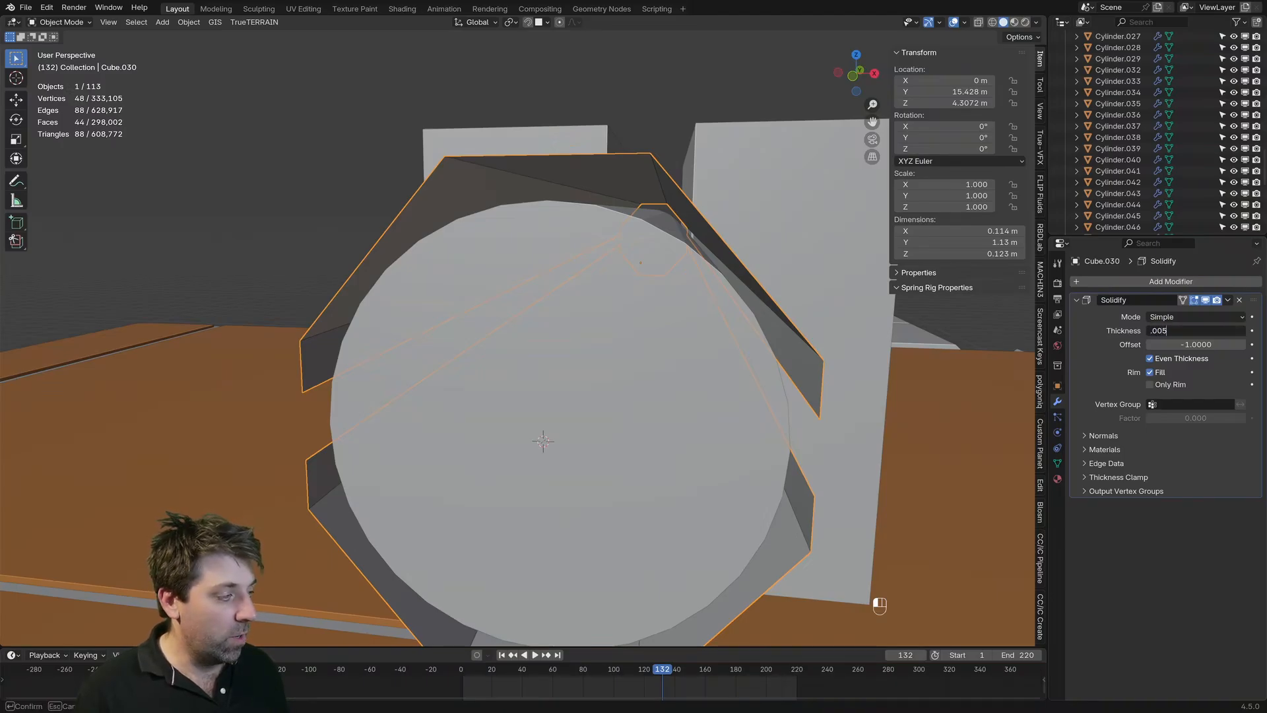
text(.005)
key(Return)
scroll(527, 407, down, 9)
click(730, 217)
middle_drag(730, 217, 724, 211)
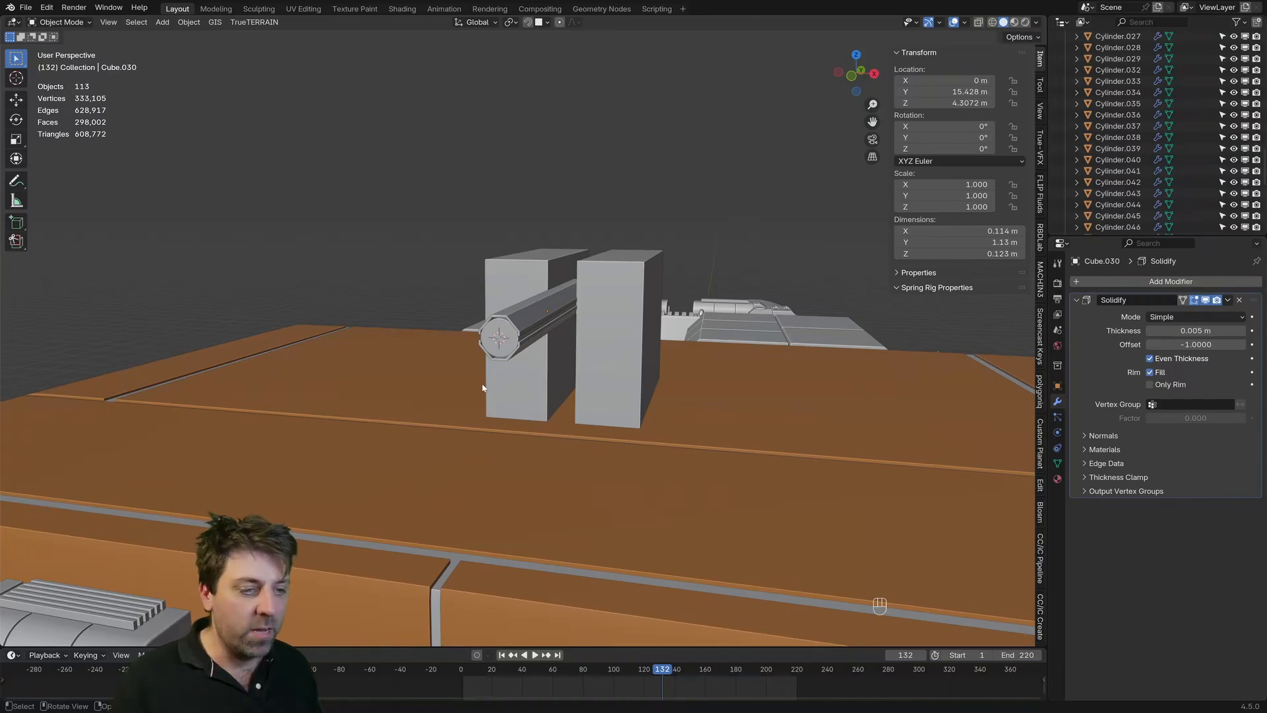
Step: Select the front edge outline of the shell's lower half and move it back about 0.05 m along Y
scroll(500, 360, up, 2)
middle_drag(500, 357, 536, 367)
key(Tab)
key(2)
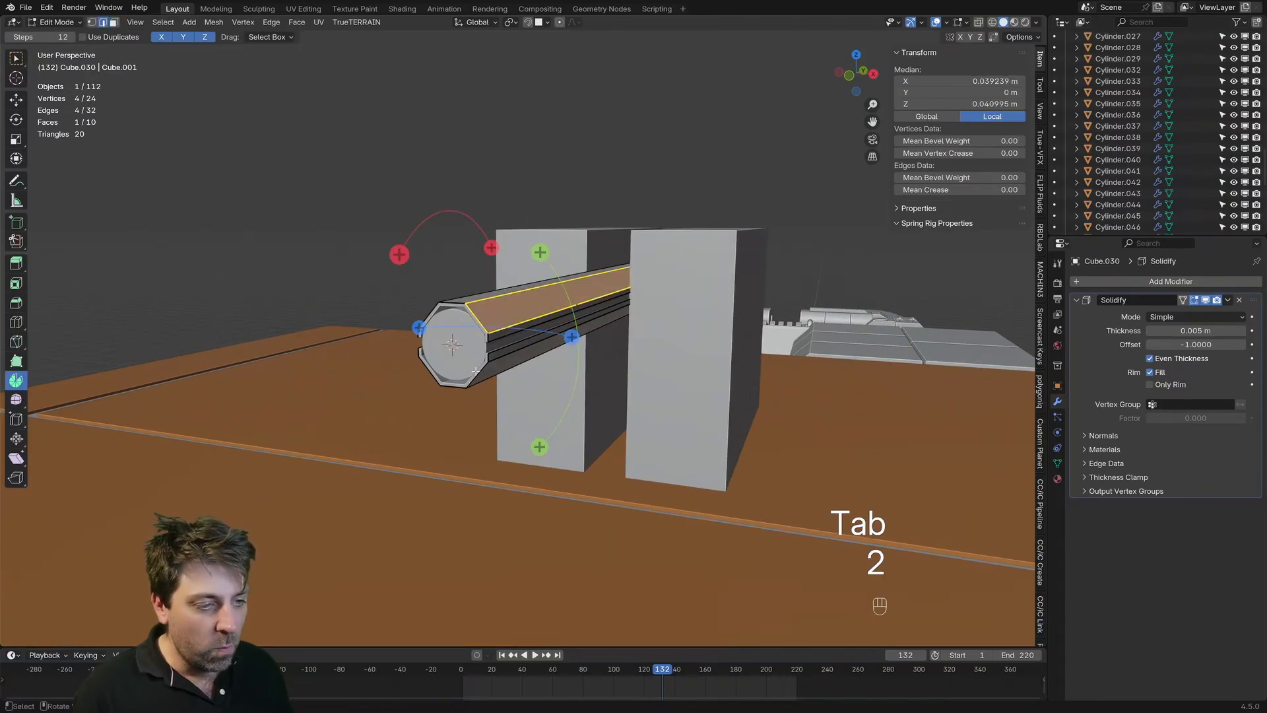
click(481, 391)
scroll(478, 378, up, 1)
key(2)
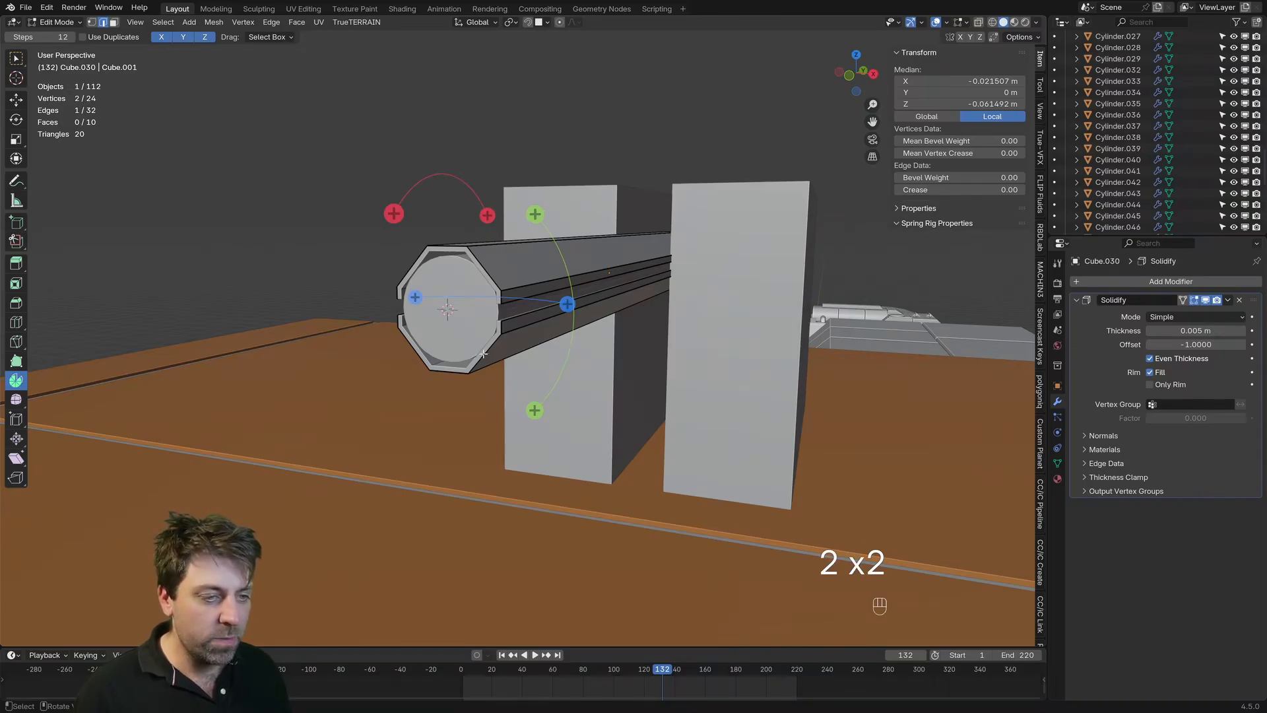
alt+click(483, 354)
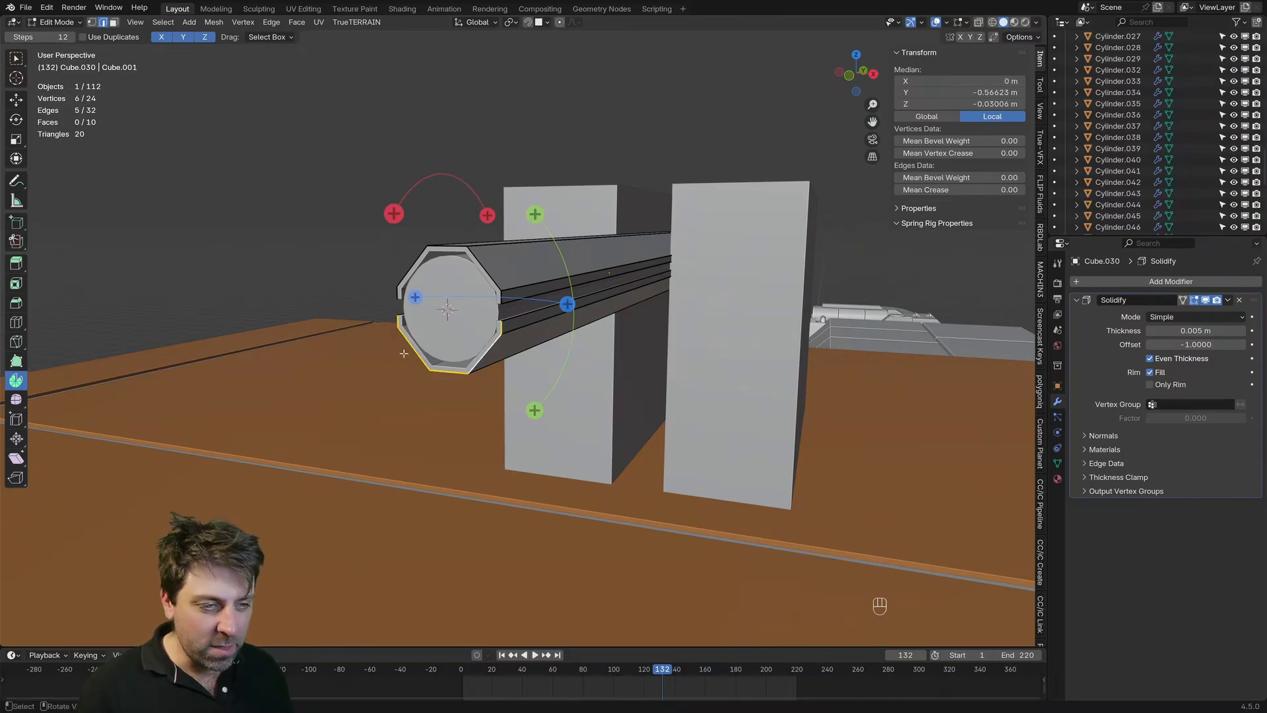
scroll(495, 417, up, 1)
key(g)
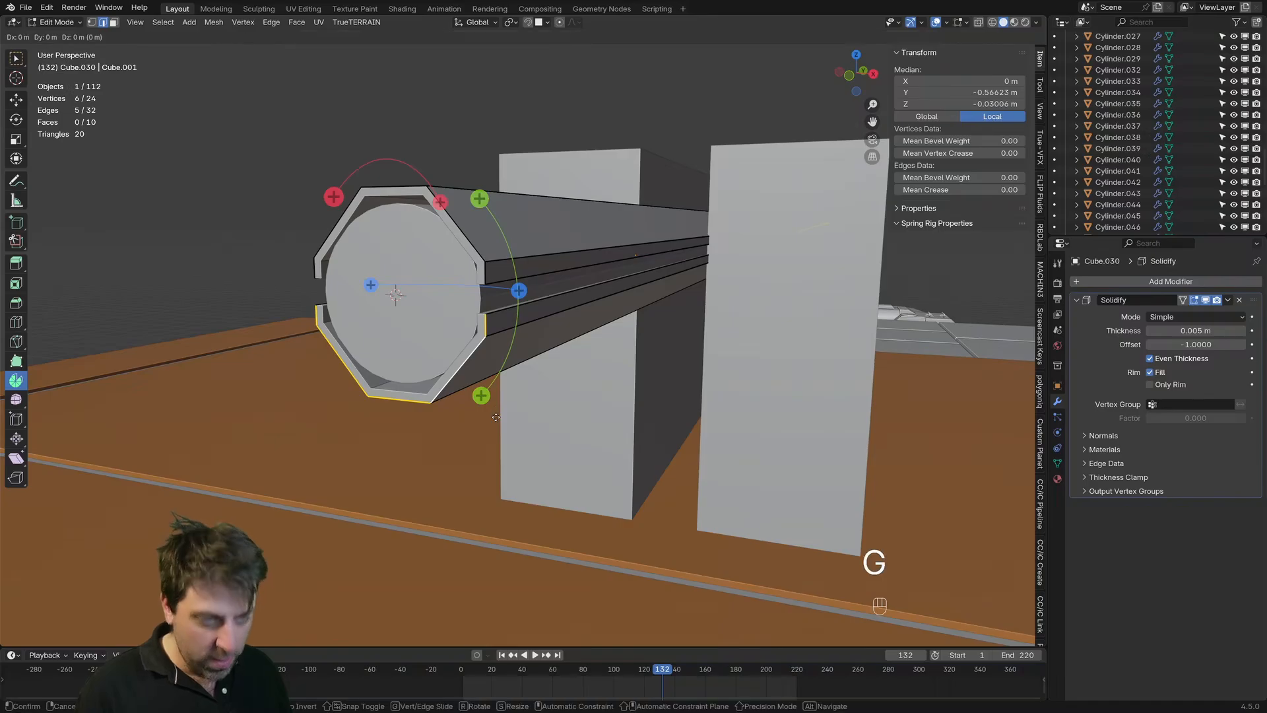
key(y)
click(532, 410)
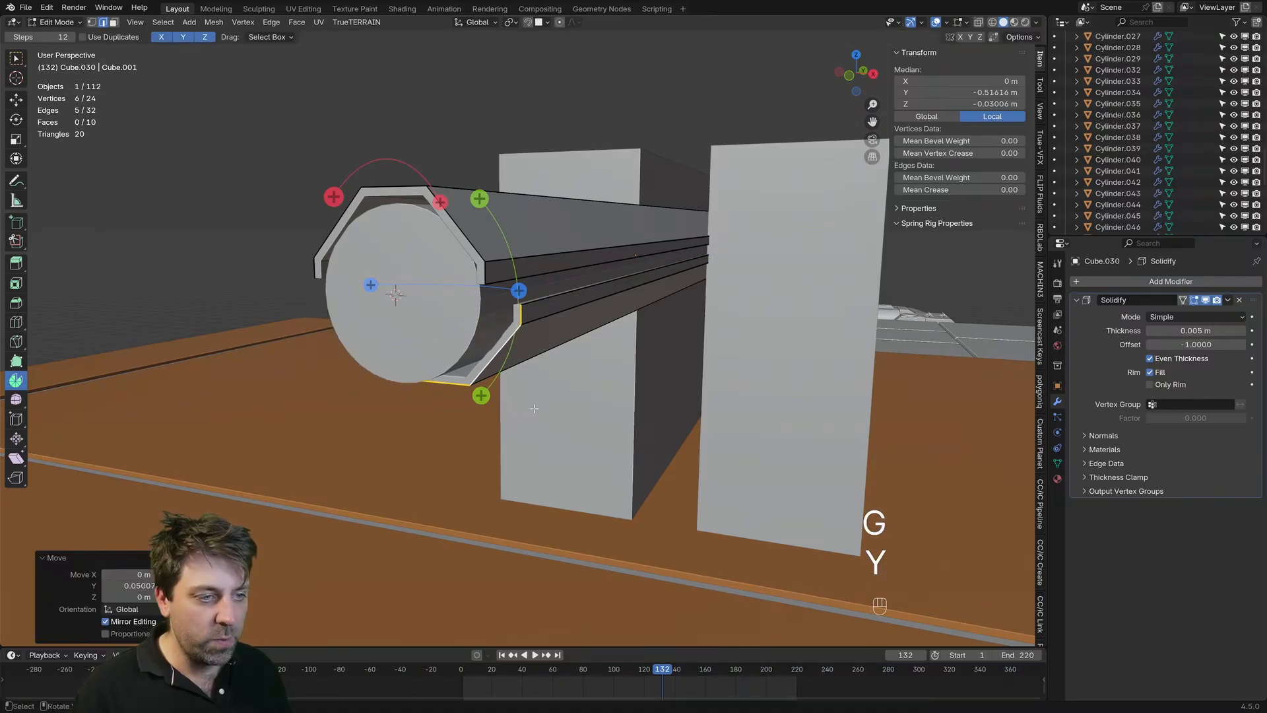
Step: Return to Object Mode and examine the barrel's staggered front end and side profile
key(Tab)
scroll(530, 408, down, 6)
middle_drag(528, 406, 488, 394)
scroll(488, 398, up, 2)
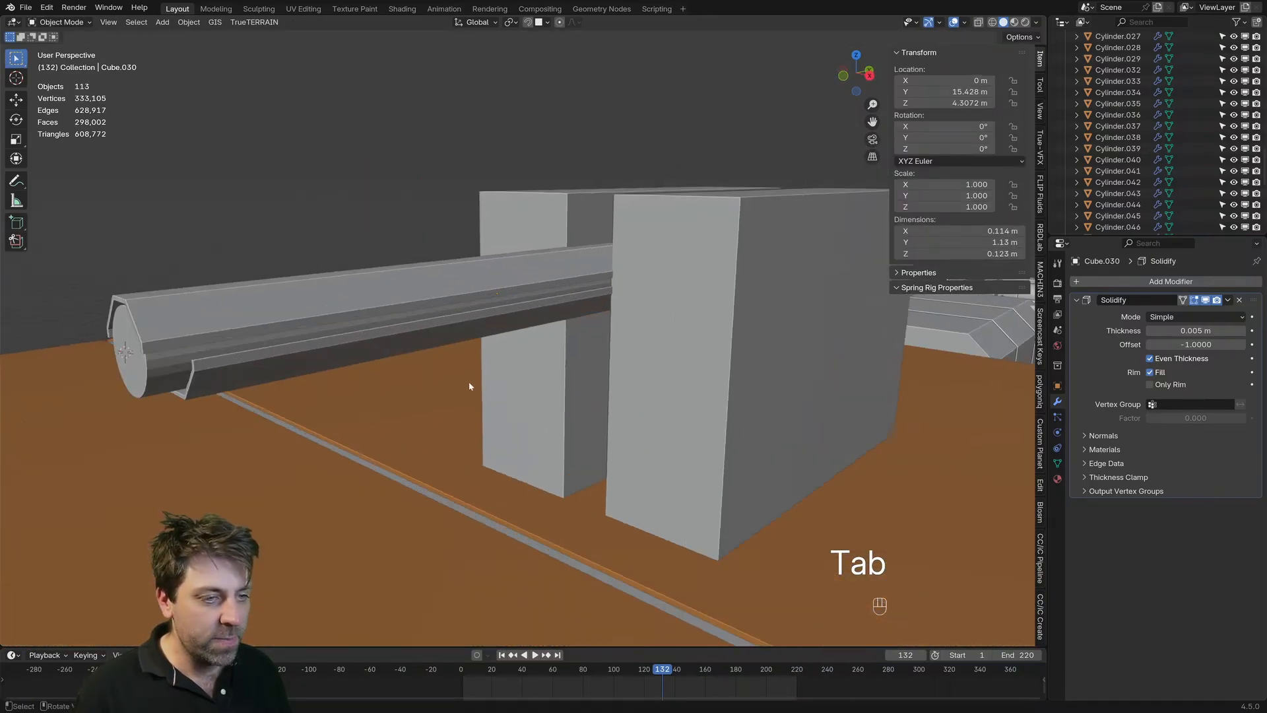
shift+middle_drag(303, 314, 417, 305)
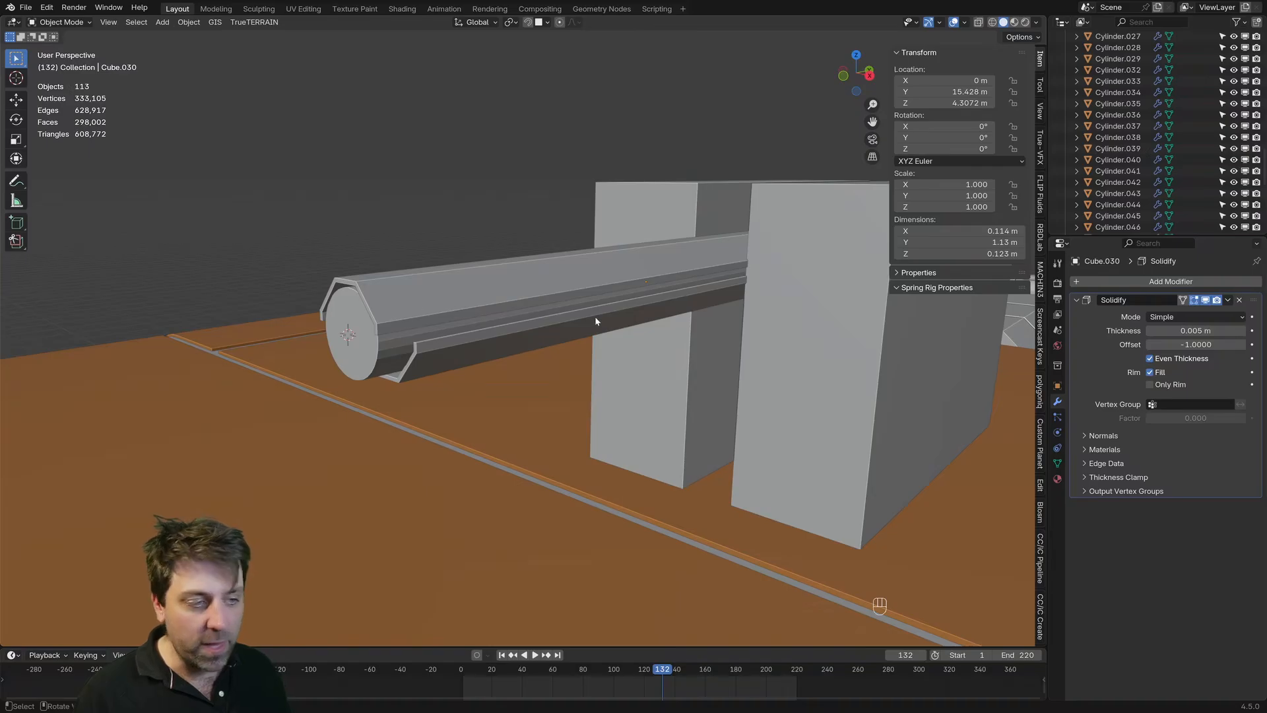
middle_drag(595, 322, 545, 317)
key(Tab)
key(Tab)
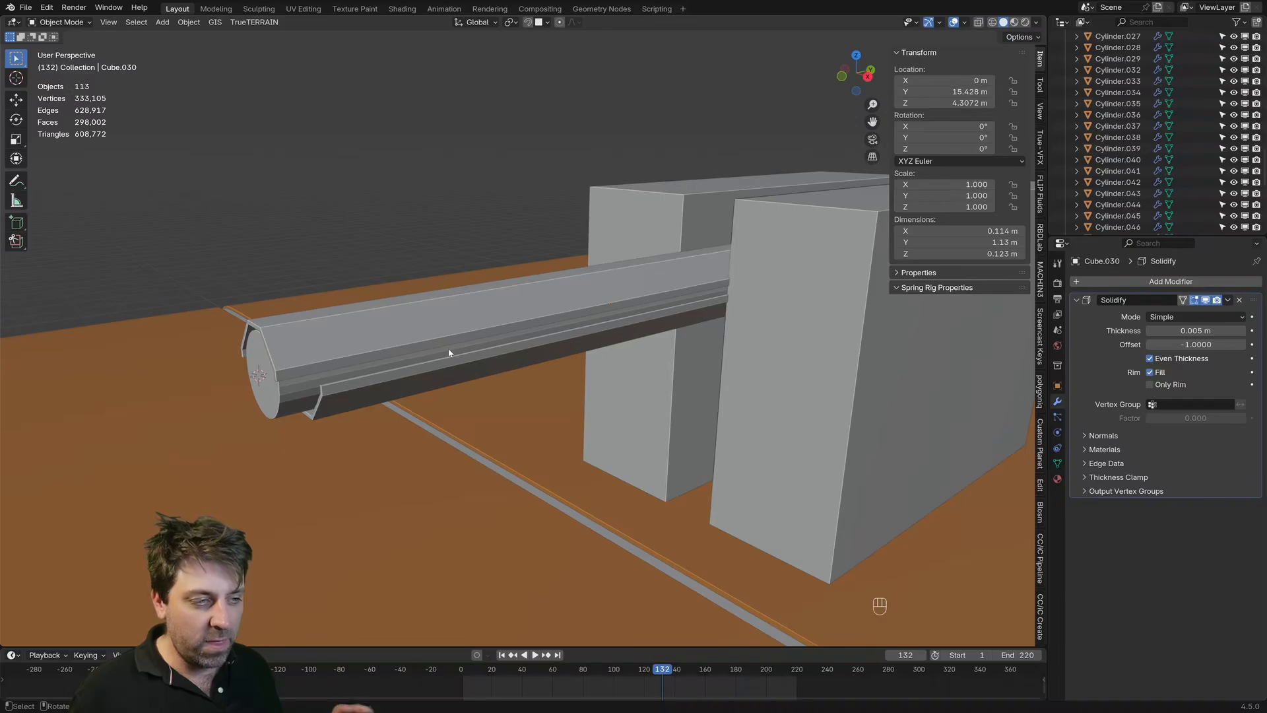
click(345, 414)
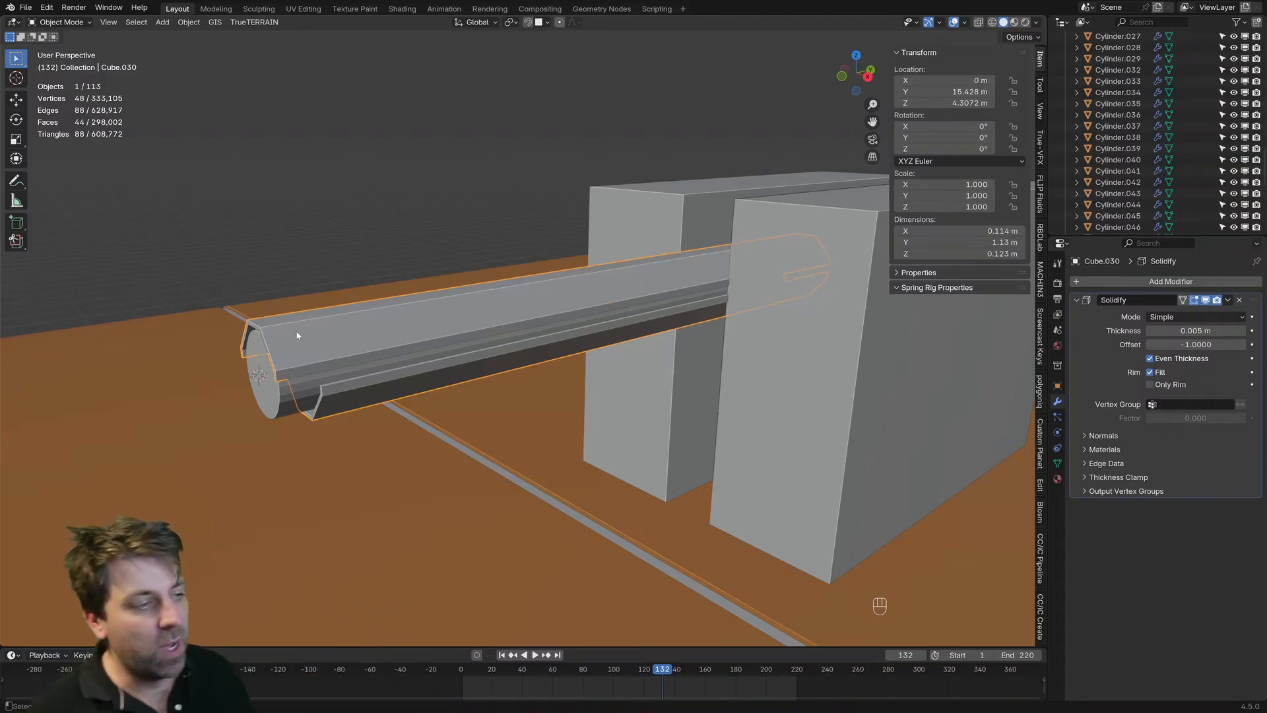
middle_drag(350, 359, 401, 351)
Step: Select the mirrored side blocks and check their mesh in Edit Mode
scroll(462, 343, down, 2)
click(718, 251)
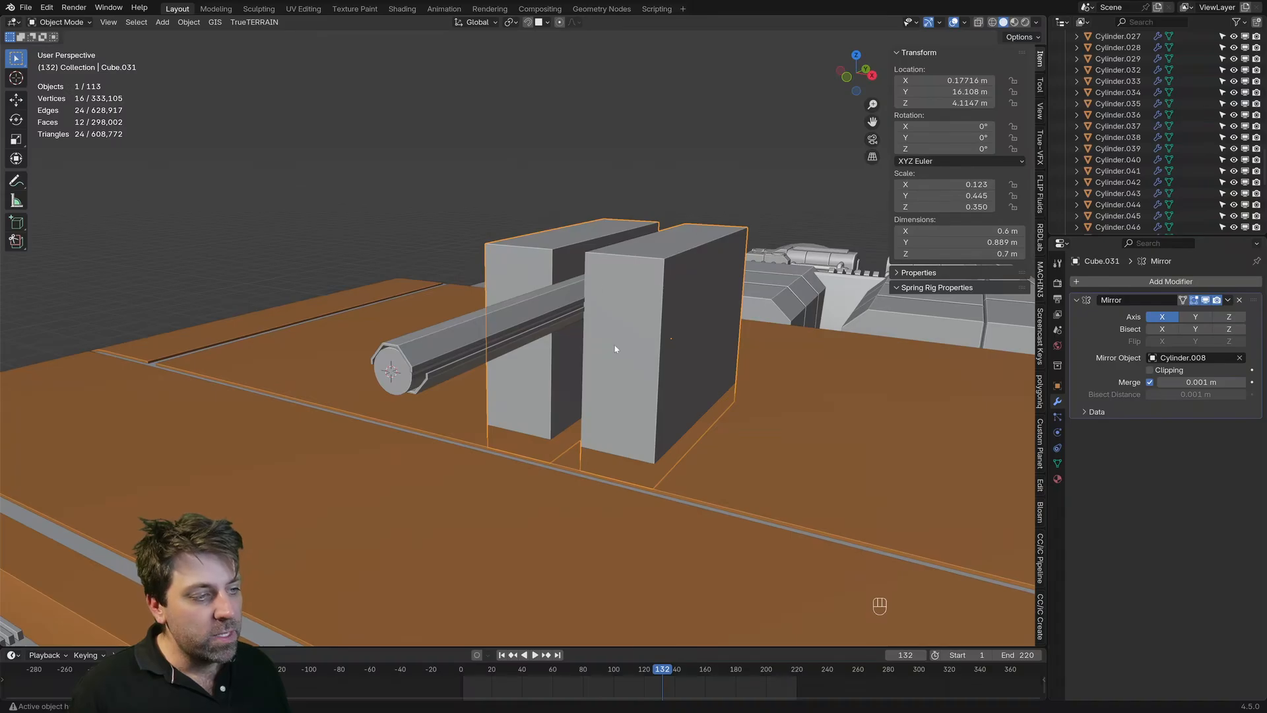
mouse_move(614, 321)
middle_down()
mouse_move(588, 320)
mouse_move(630, 324)
middle_up()
key(Tab)
scroll(630, 323, up, 1)
key(Tab)
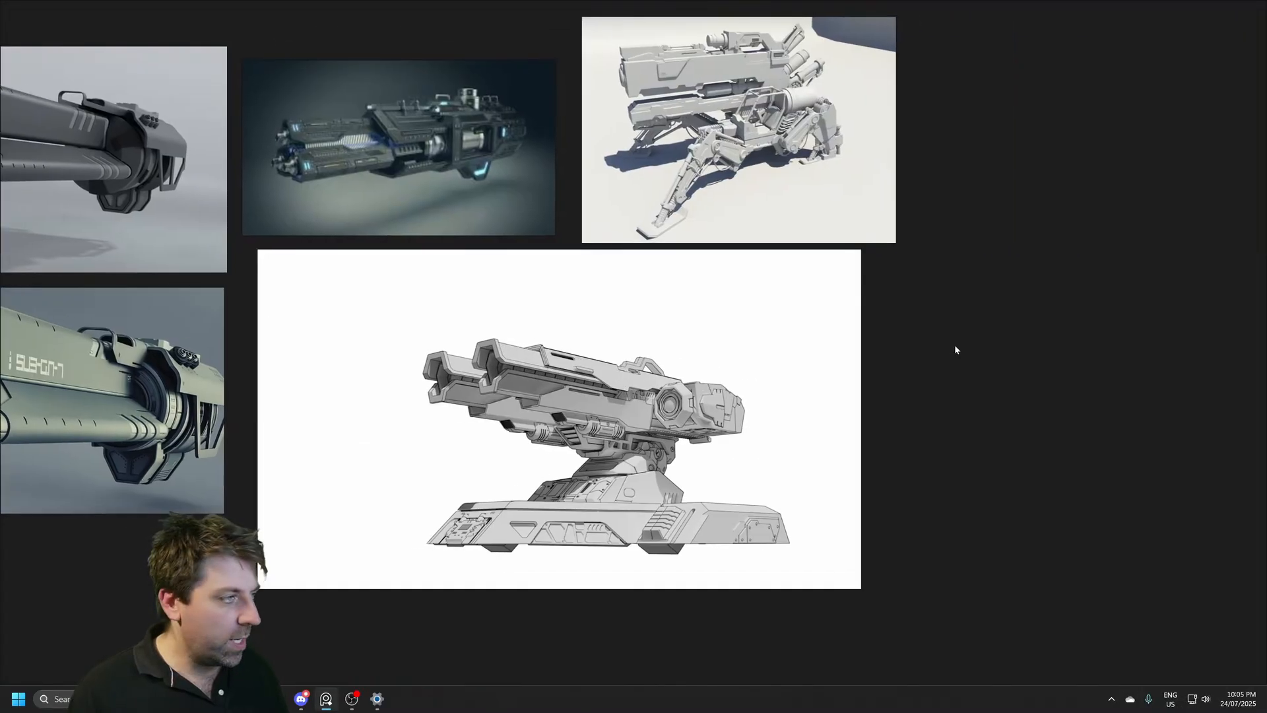
Step: Switch to the reference board to study the MT 7B Positron Cannon concept, and return to Blender to view the ship
middle_drag(957, 345, 597, 326)
scroll(976, 367, down, 3)
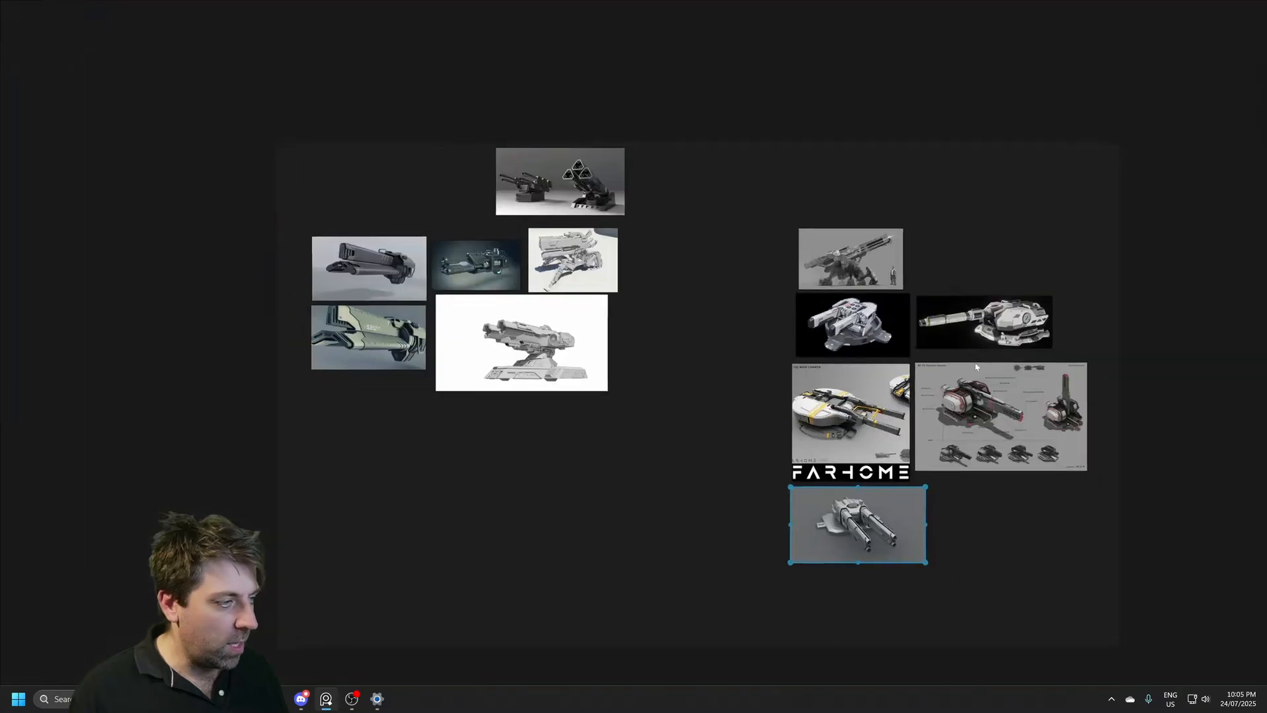
scroll(976, 367, up, 6)
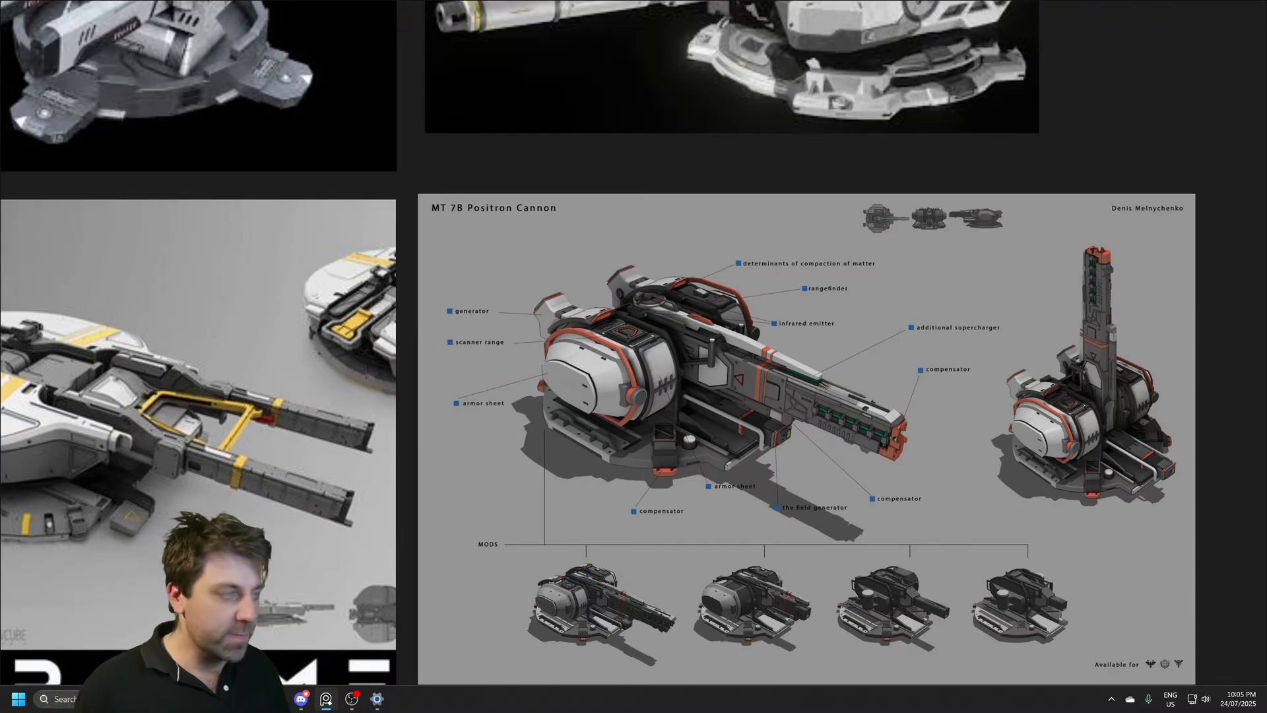
key(alt+Tab)
middle_drag(619, 492, 588, 456)
scroll(624, 463, up, 5)
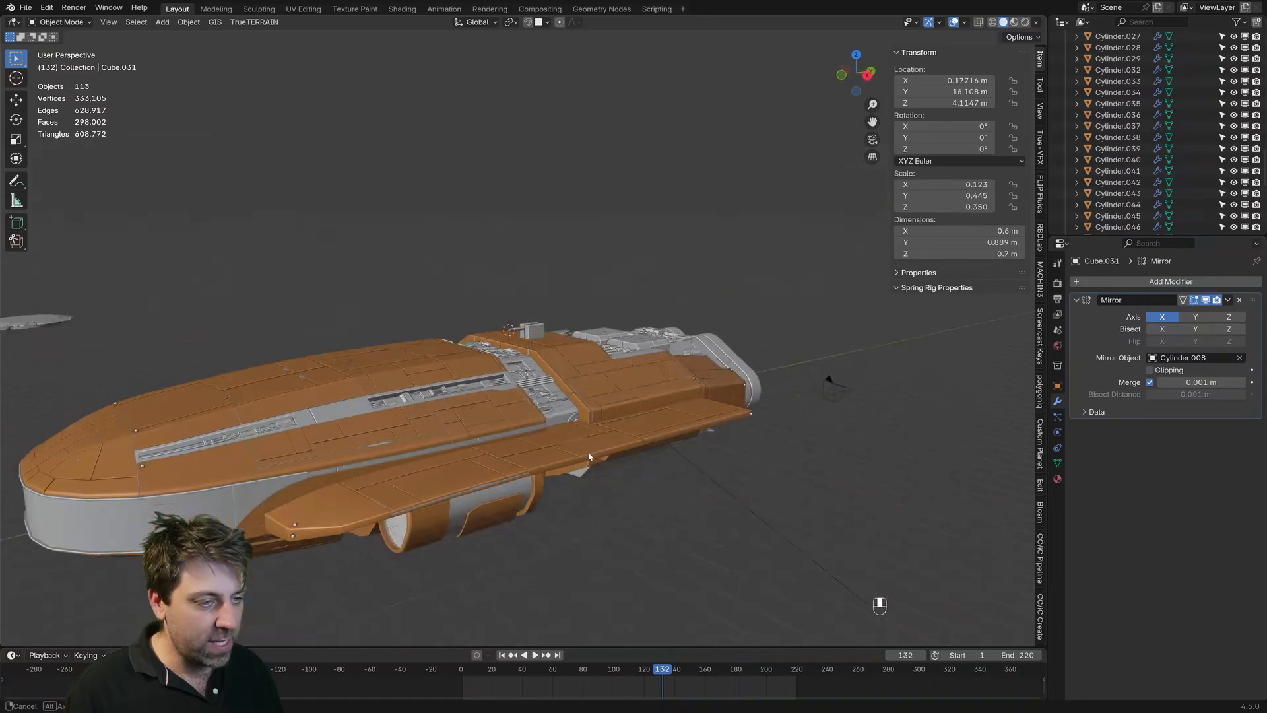
Step: Preview the whole ship in Rendered shading, and return to Solid shading
click(1025, 22)
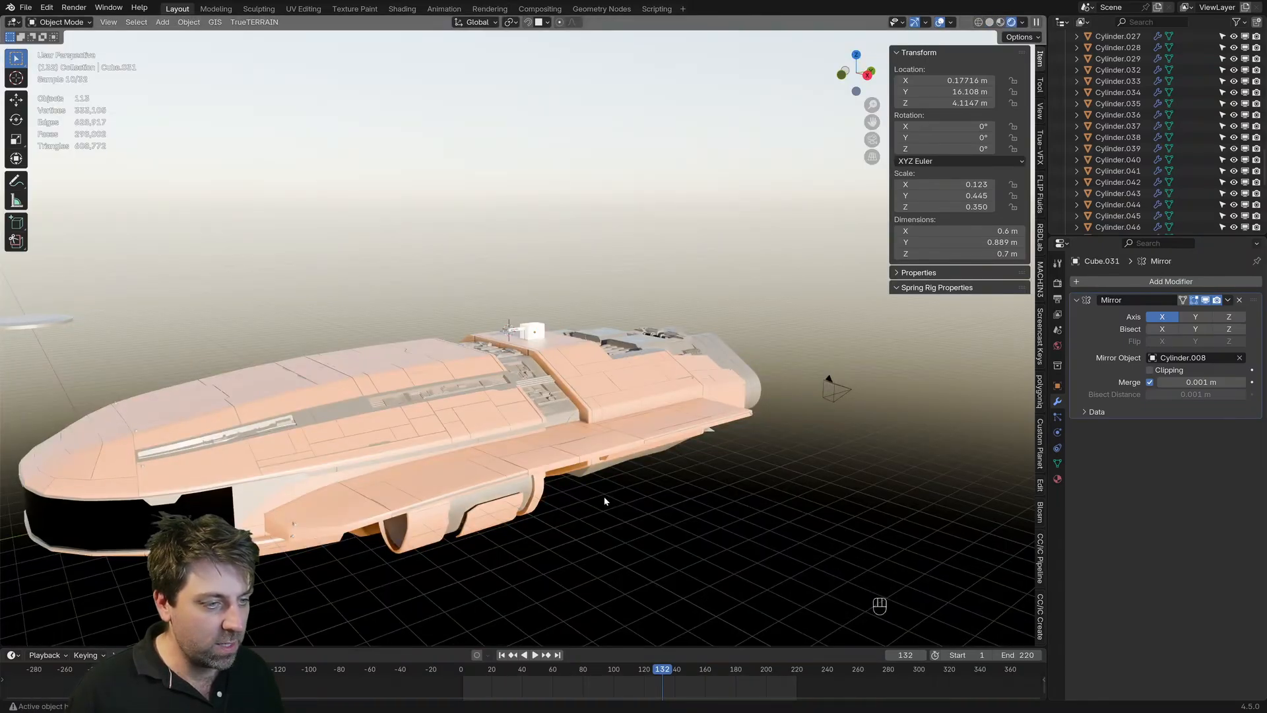
mouse_move(602, 495)
middle_down()
mouse_move(548, 506)
mouse_move(623, 493)
mouse_move(608, 499)
mouse_move(659, 511)
mouse_move(625, 498)
mouse_move(616, 470)
mouse_move(650, 490)
middle_up()
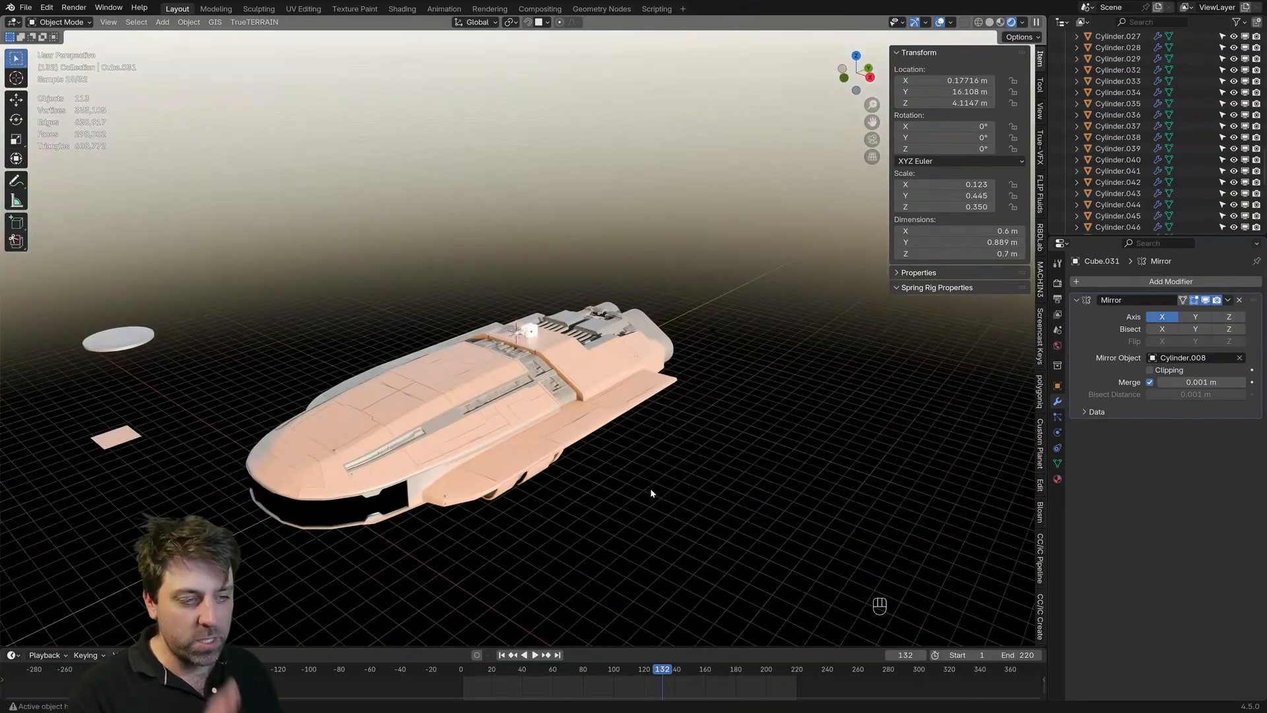
click(990, 22)
Step: Select the side block's bottom face in Edit Mode and move it up about 0.22 m along Z to shorten the block
scroll(556, 432, up, 5)
shift+middle_drag(555, 436, 501, 291)
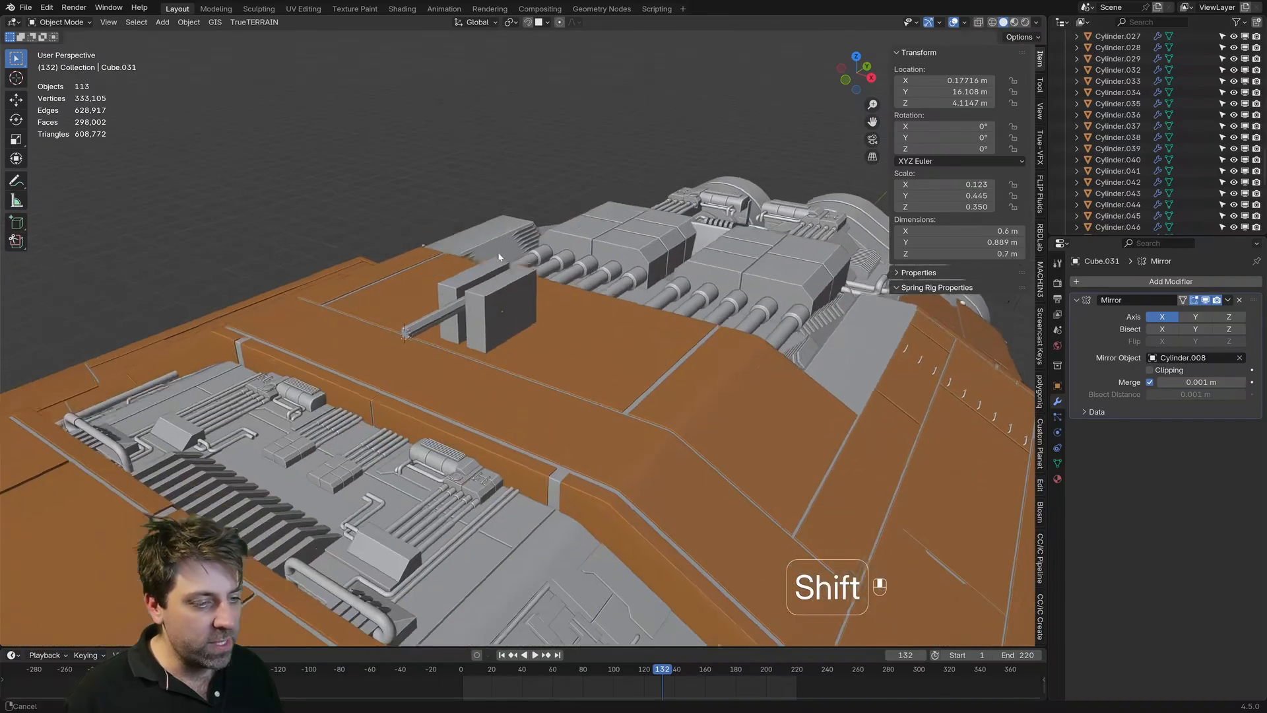
scroll(494, 272, up, 3)
click(495, 276)
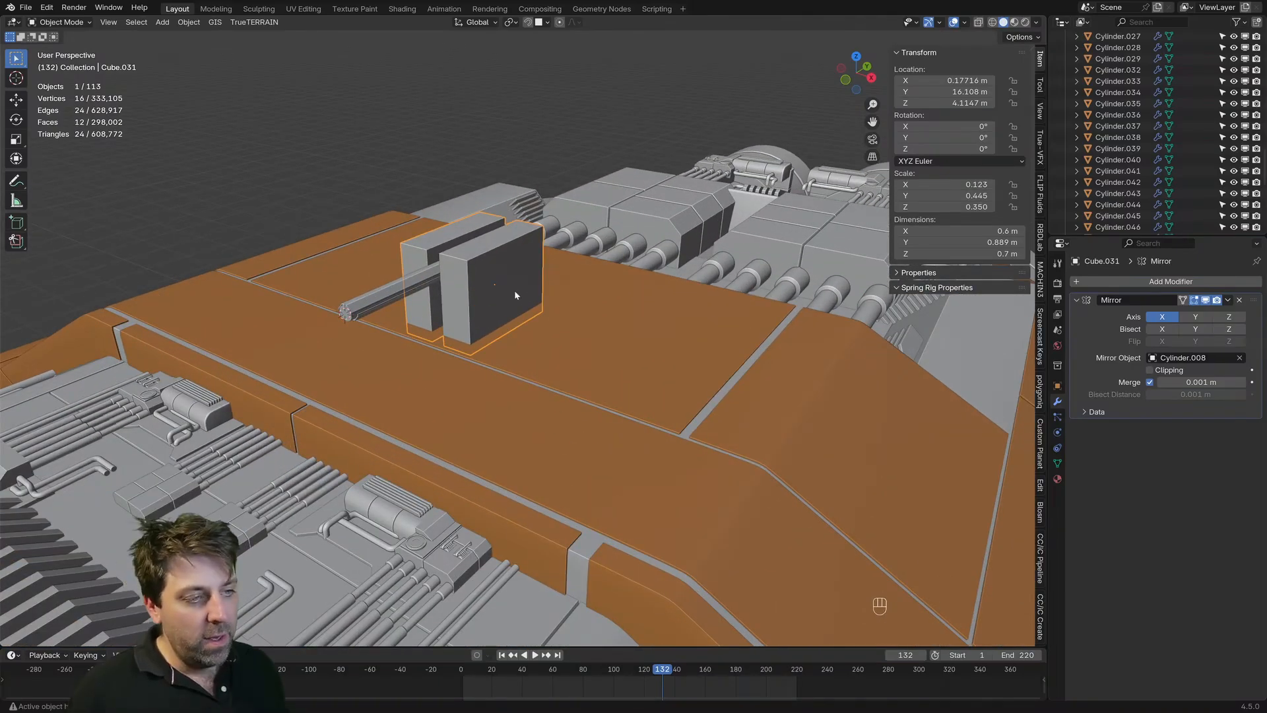
key(Tab)
key(z)
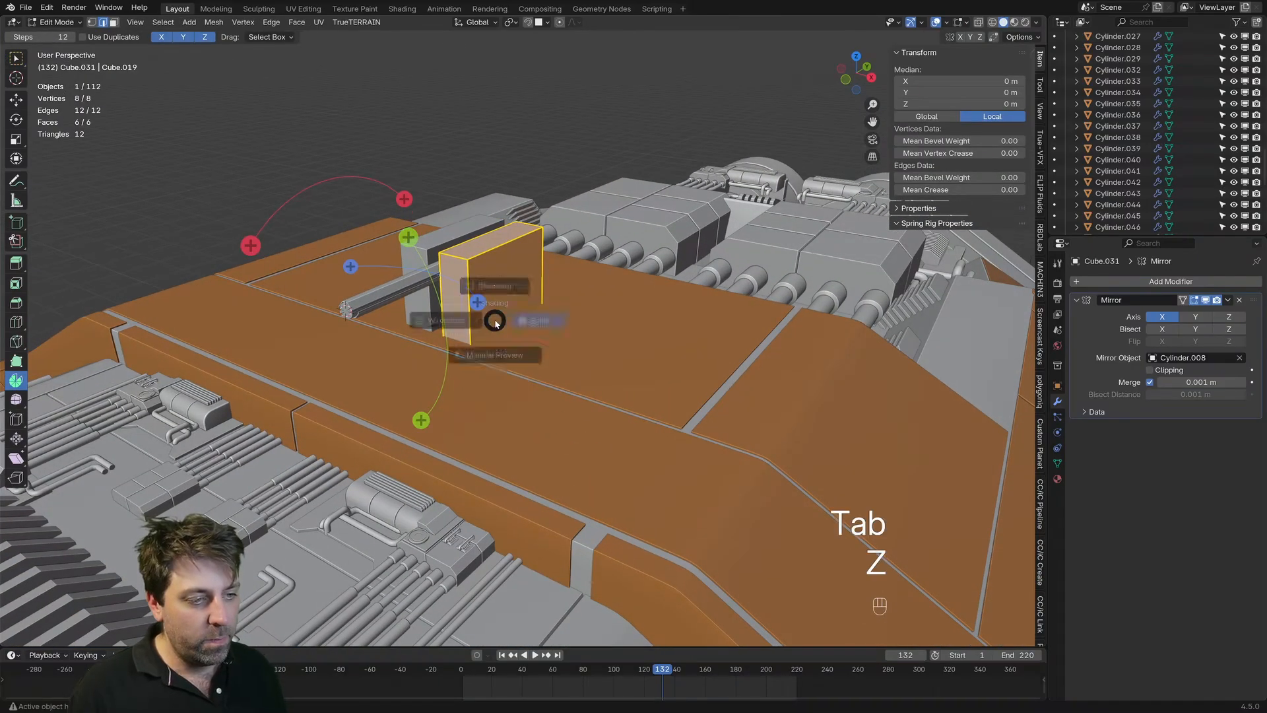
click(446, 321)
key(3)
click(489, 330)
click(543, 335)
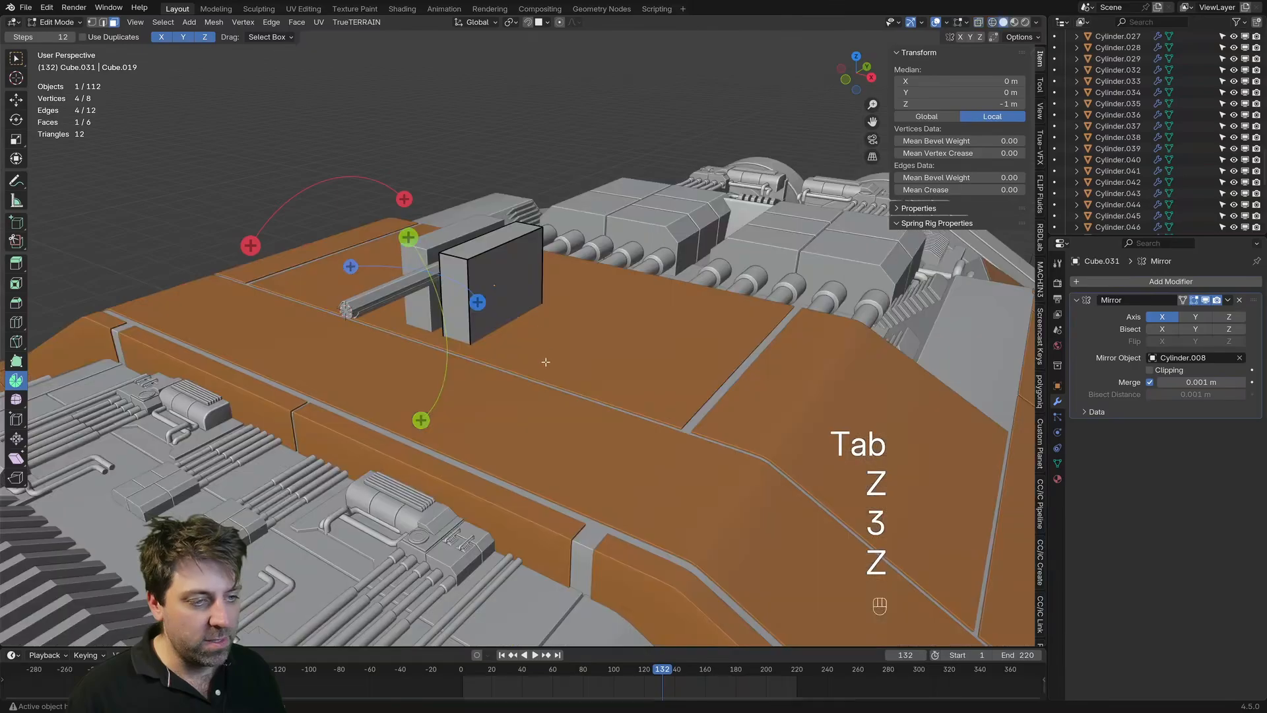
key(g)
key(z)
click(539, 288)
Step: Check the shortened block in Wireframe shading, and replace the active Spin tool with the selection tool in Solid shading
key(z)
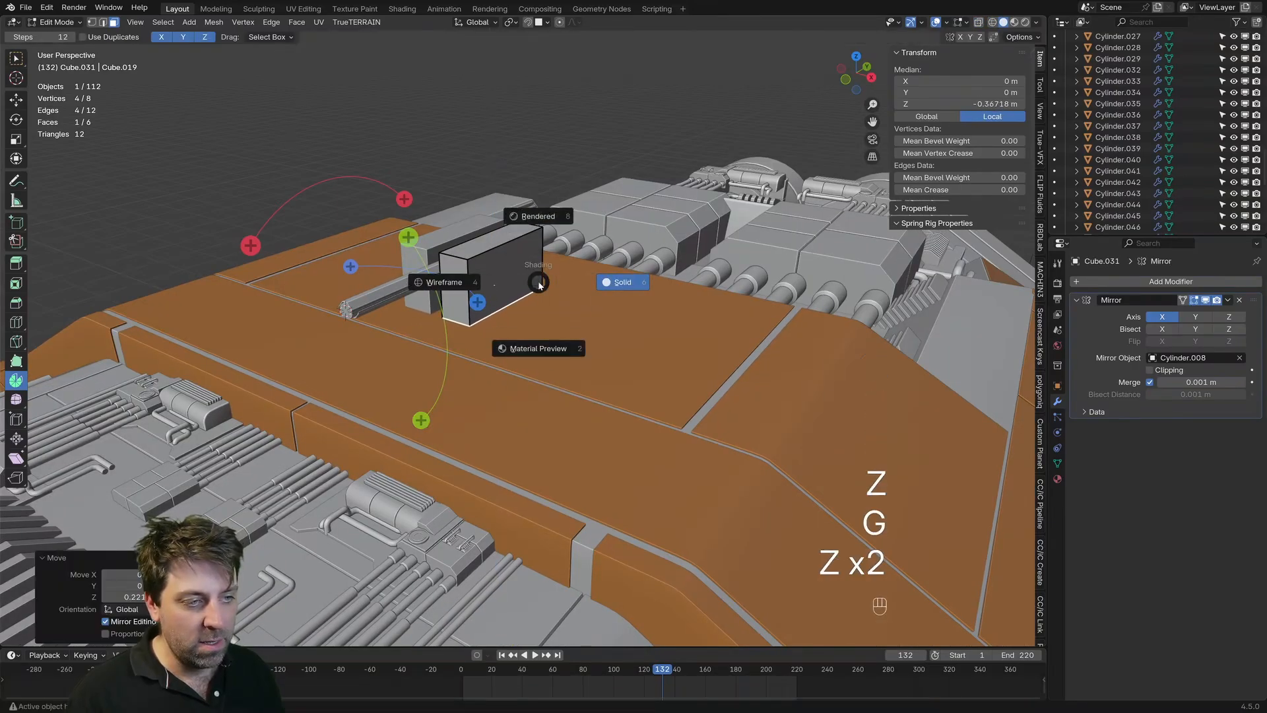
click(444, 284)
key(z)
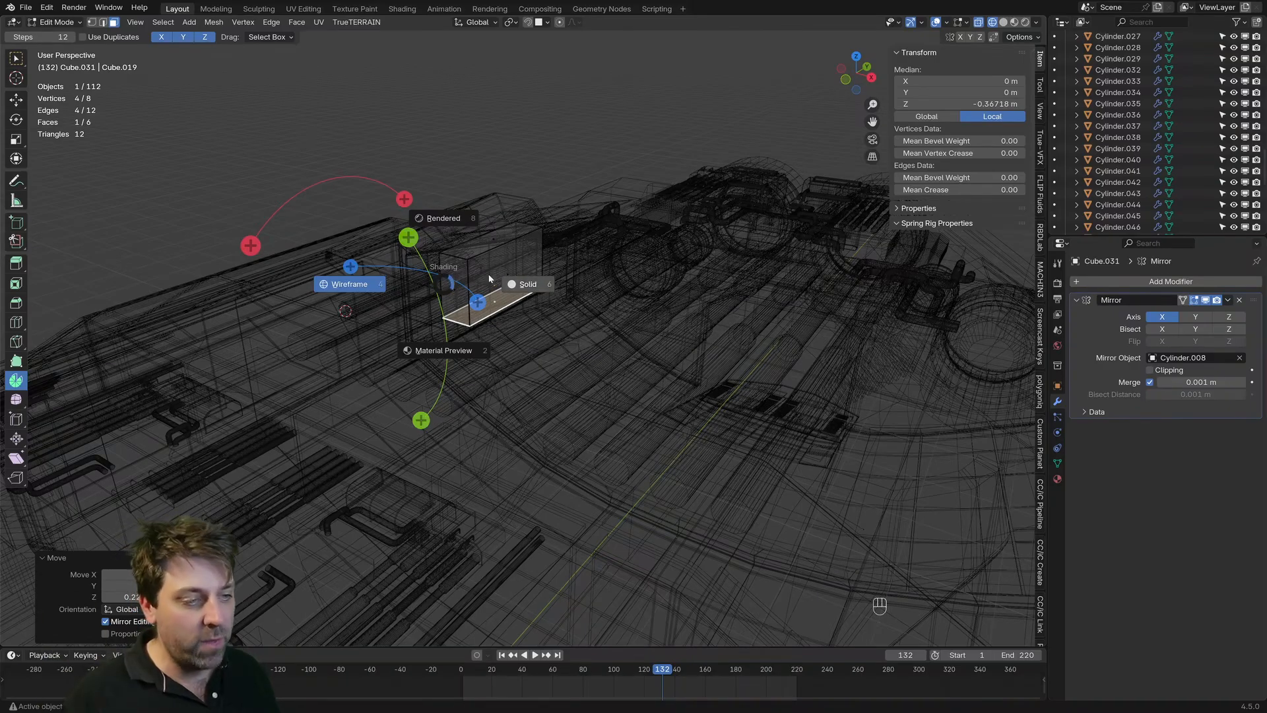
click(525, 287)
click(16, 64)
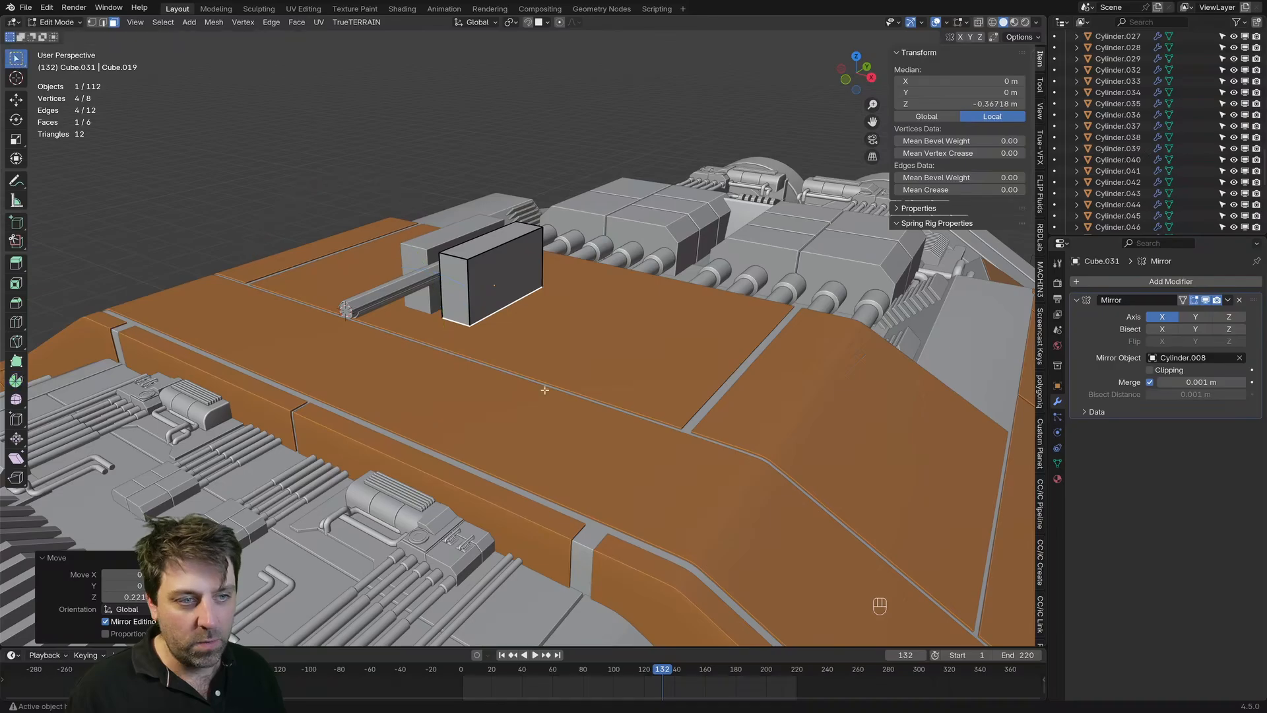
scroll(515, 324, up, 2)
shift+middle_drag(491, 293, 547, 319)
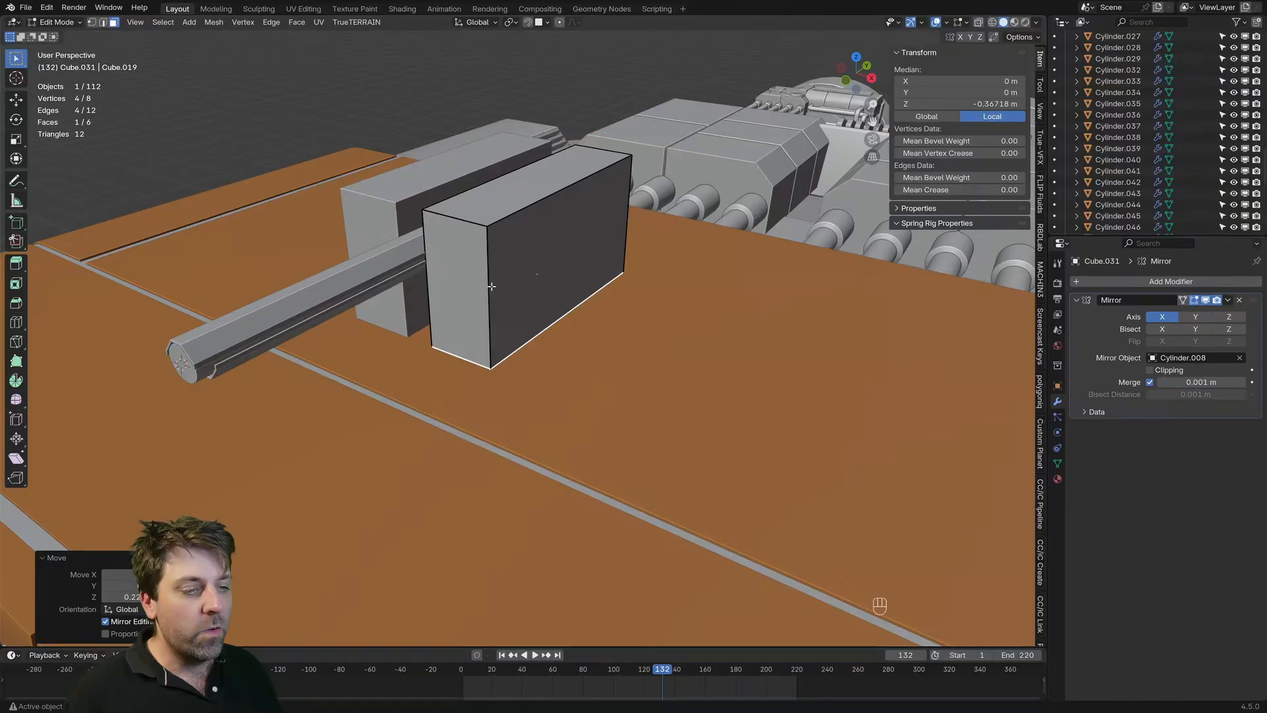
Step: Check the block's scale in Object Mode, and select its upper front edge in Edit Mode with edge selection
middle_drag(422, 251, 466, 236)
key(2)
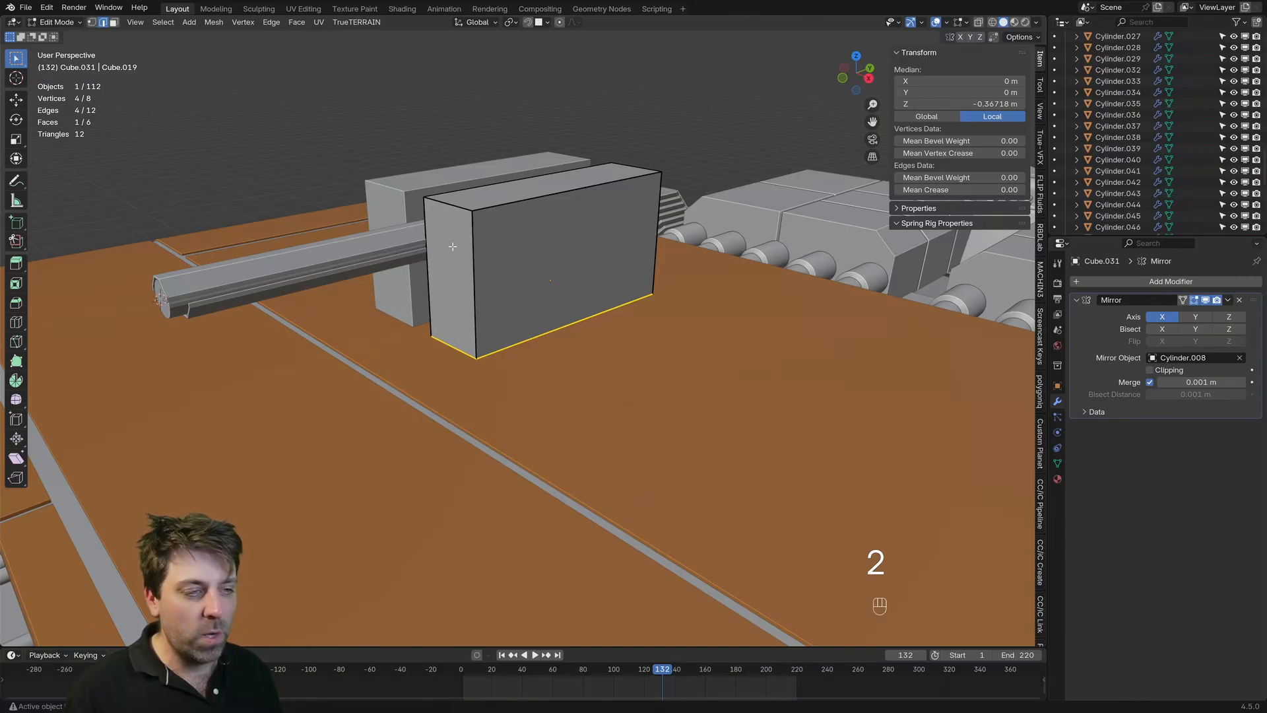
middle_drag(453, 246, 454, 262)
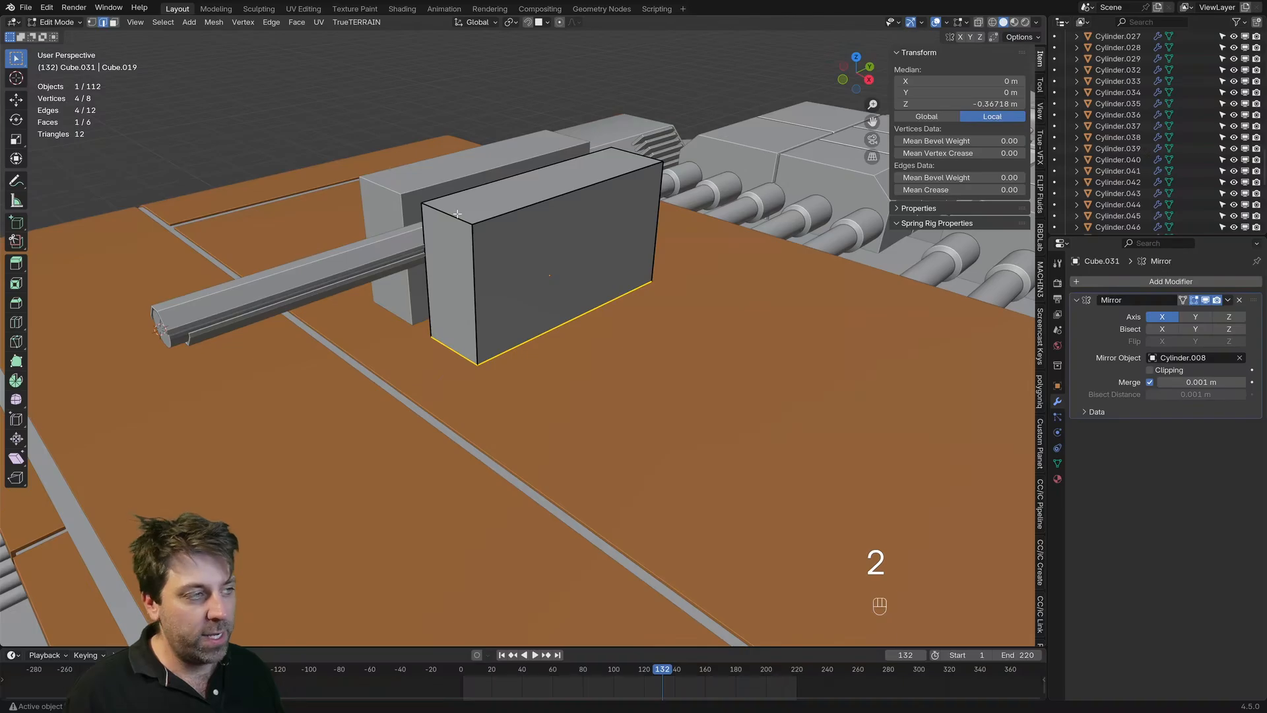
key(Tab)
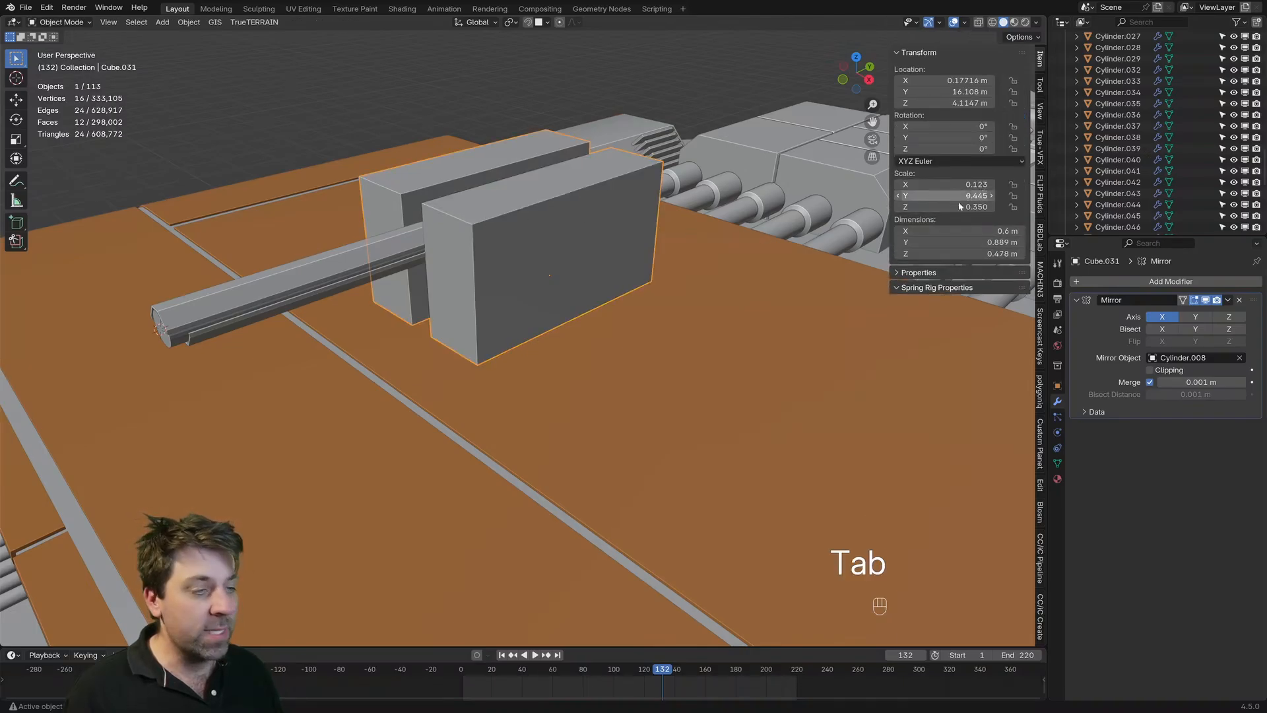
key(ctrl+z)
key(Tab)
key(2)
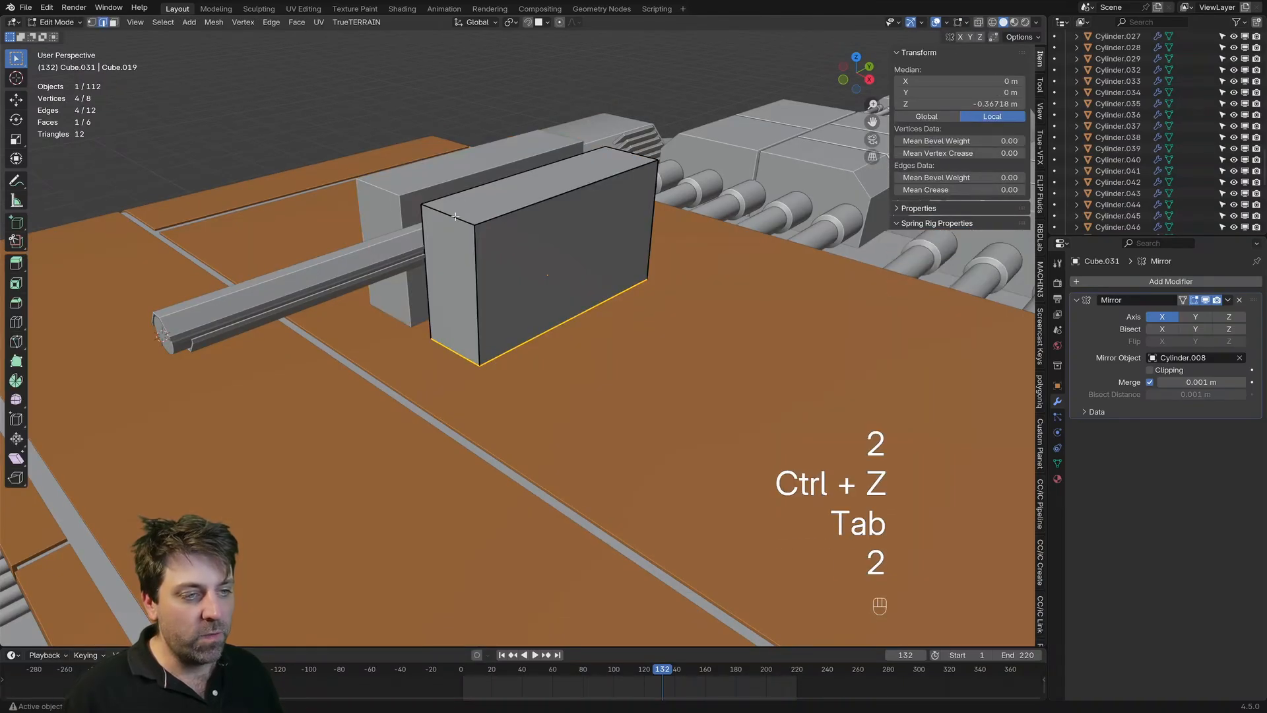
click(455, 216)
Step: Try a single-segment bevel about 0.937 m wide on the block's upper front edge, and undo it
key(ctrl+b)
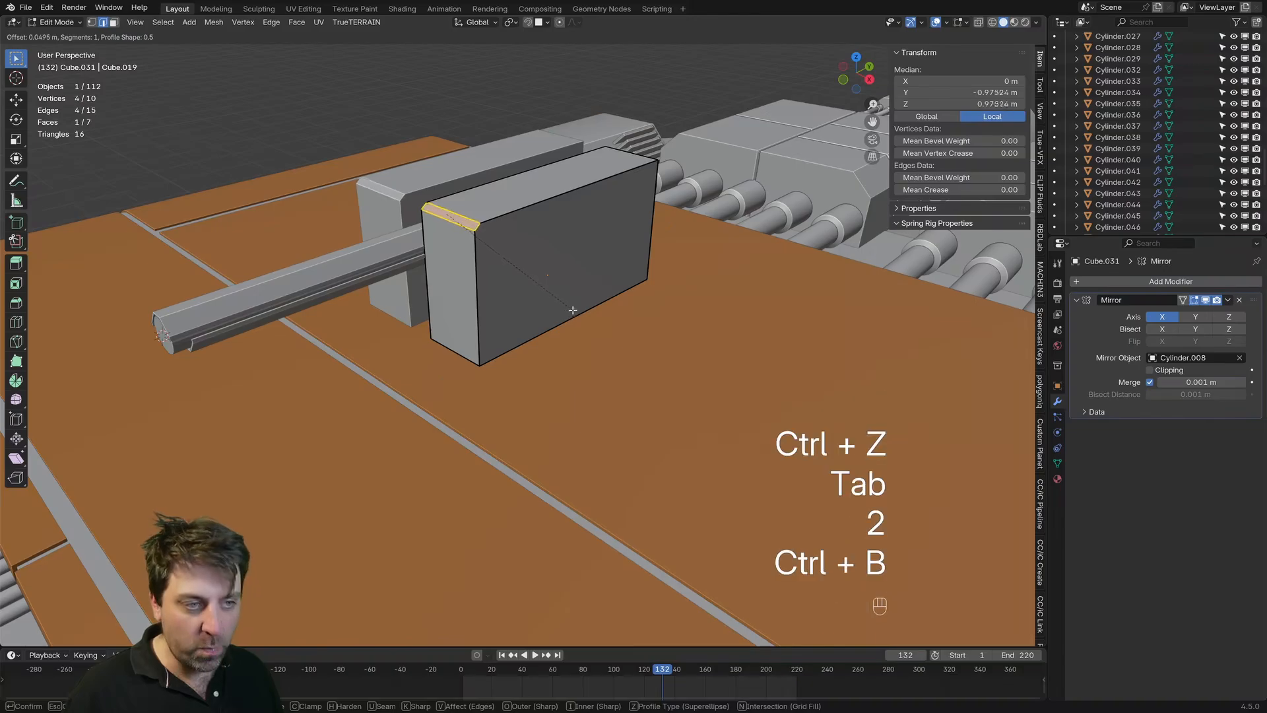
click(677, 331)
middle_drag(677, 331, 611, 297)
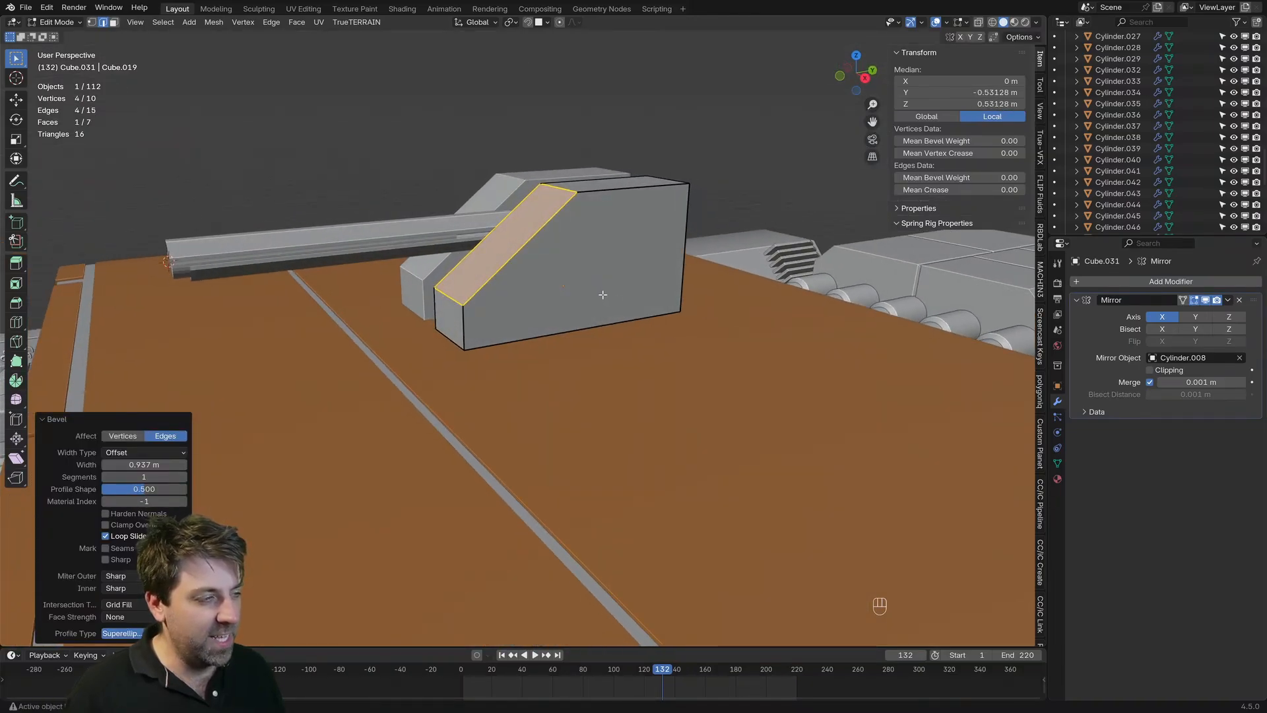
key(ctrl+z)
Step: Apply the side block's scale and bevel its upper front edge with one segment about 0.317 m wide
key(Tab)
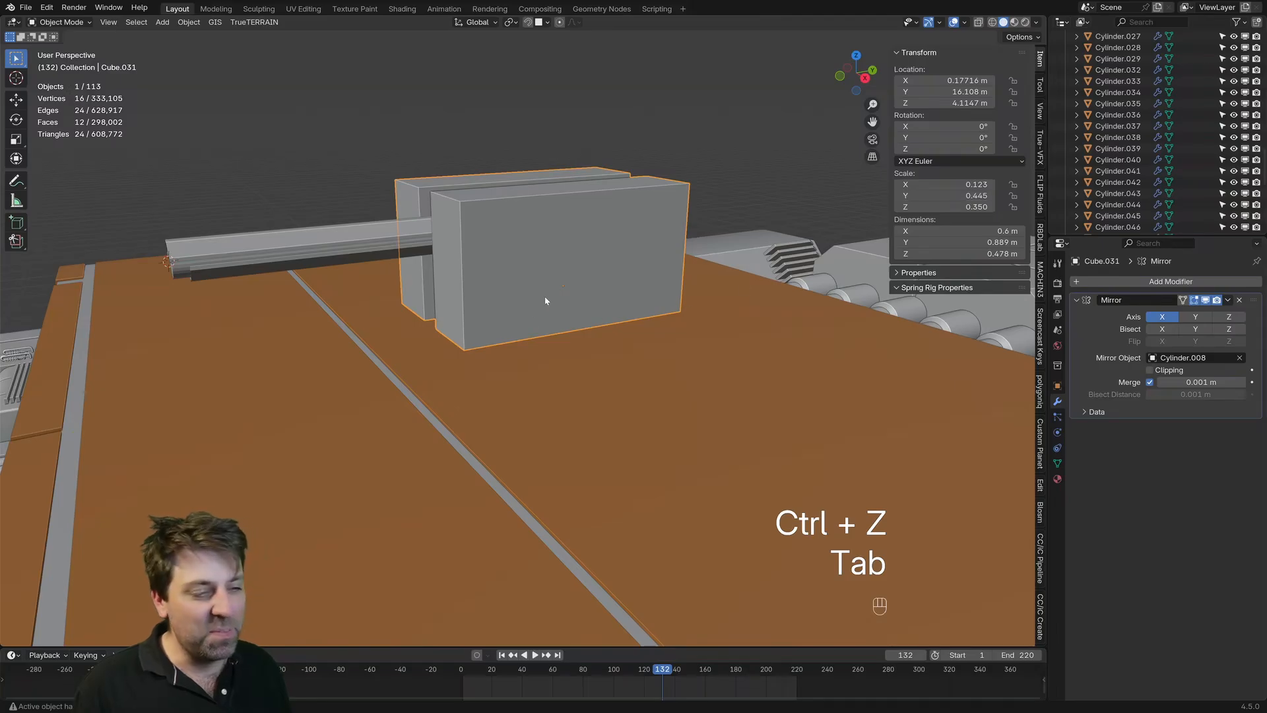
key(ctrl+a)
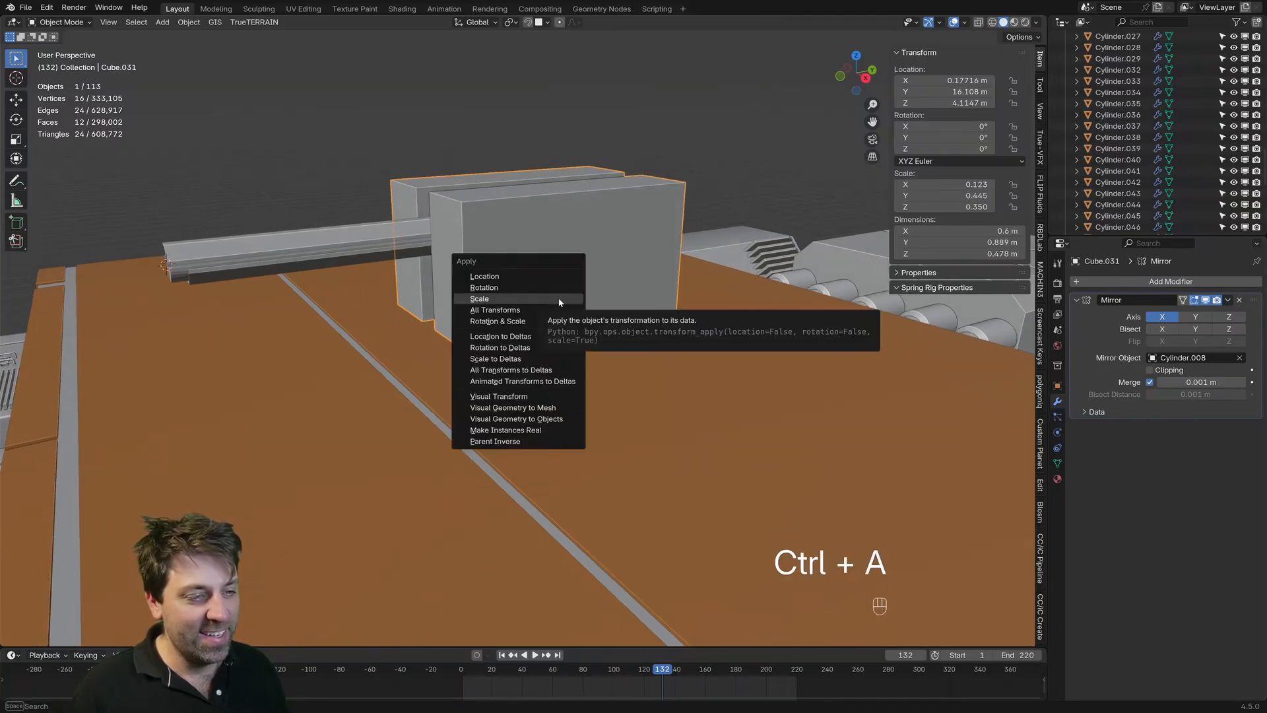
click(558, 301)
key(Tab)
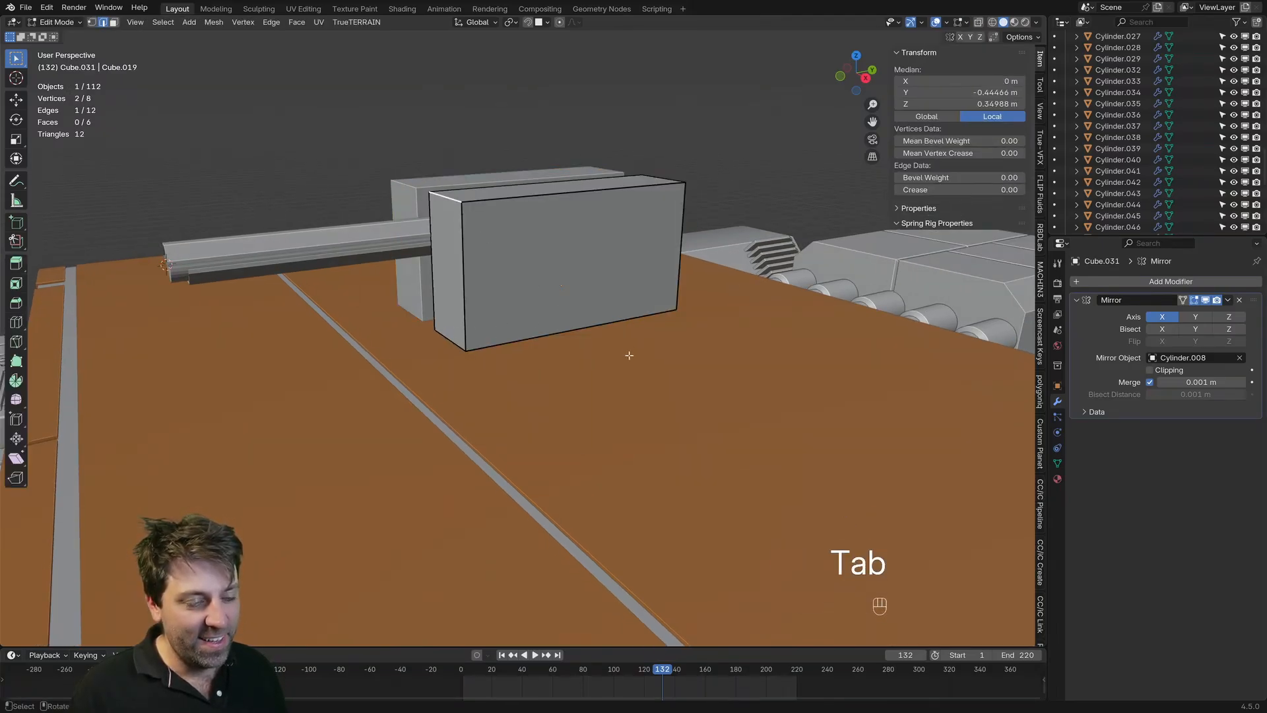
key(ctrl+b)
click(714, 378)
middle_drag(714, 378, 546, 314)
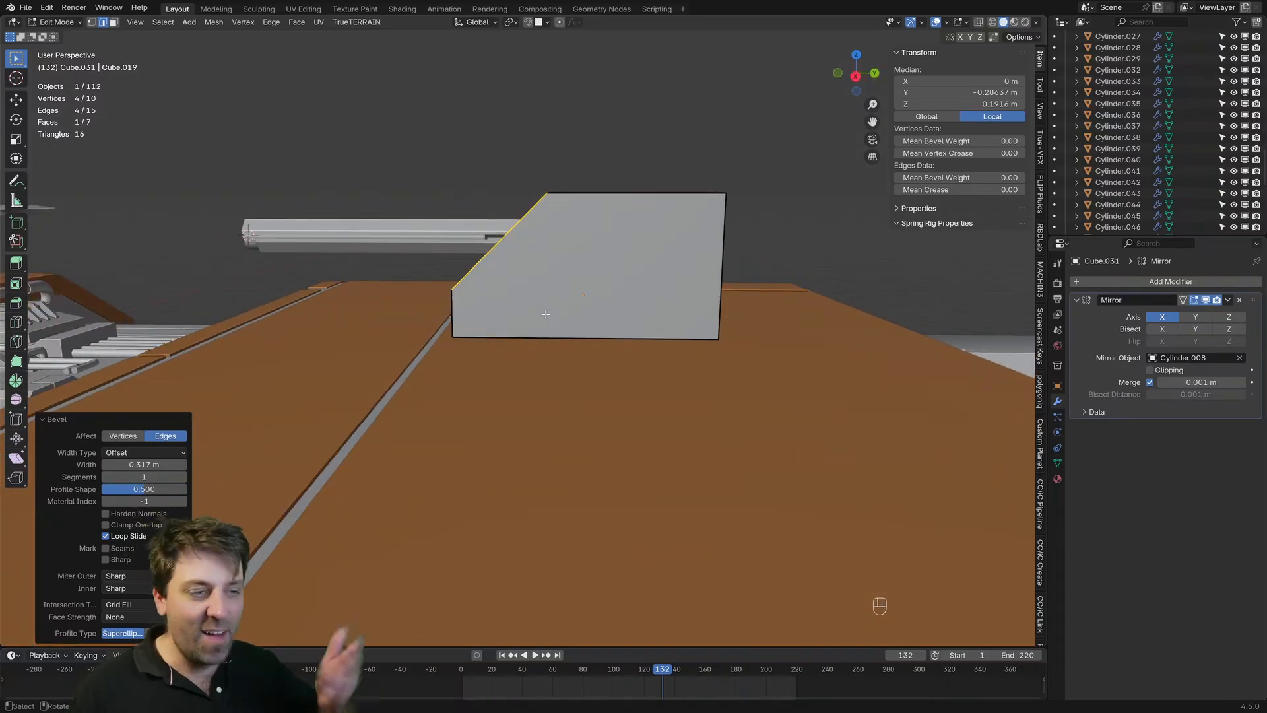
Step: Undo the last bevel and the applied scale, back to the selected upper front edge
key(ctrl+z)
key(ctrl+z)
key(ctrl+z)
middle_drag(548, 320, 585, 327)
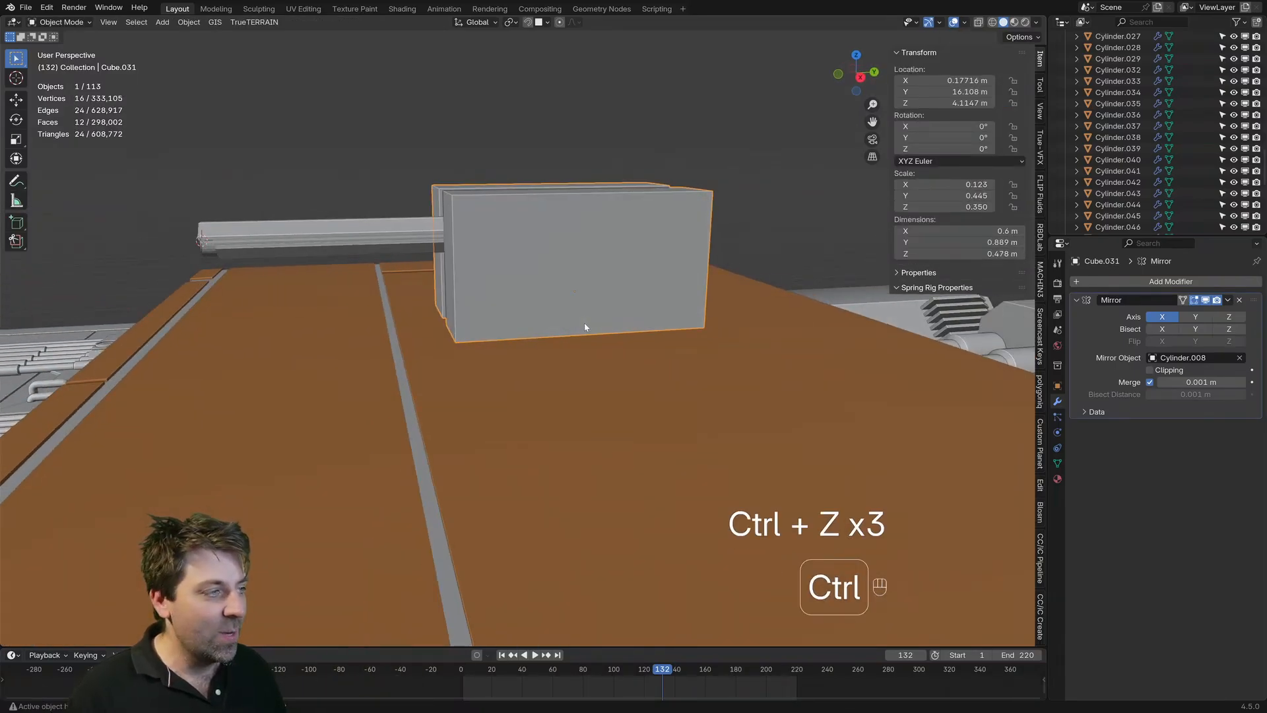
key(ctrl+z)
Step: Try the upper front edge as a flat bevel about 0.871 m wide and as a six-segment rounding about 1.12 m wide
key(ctrl+b)
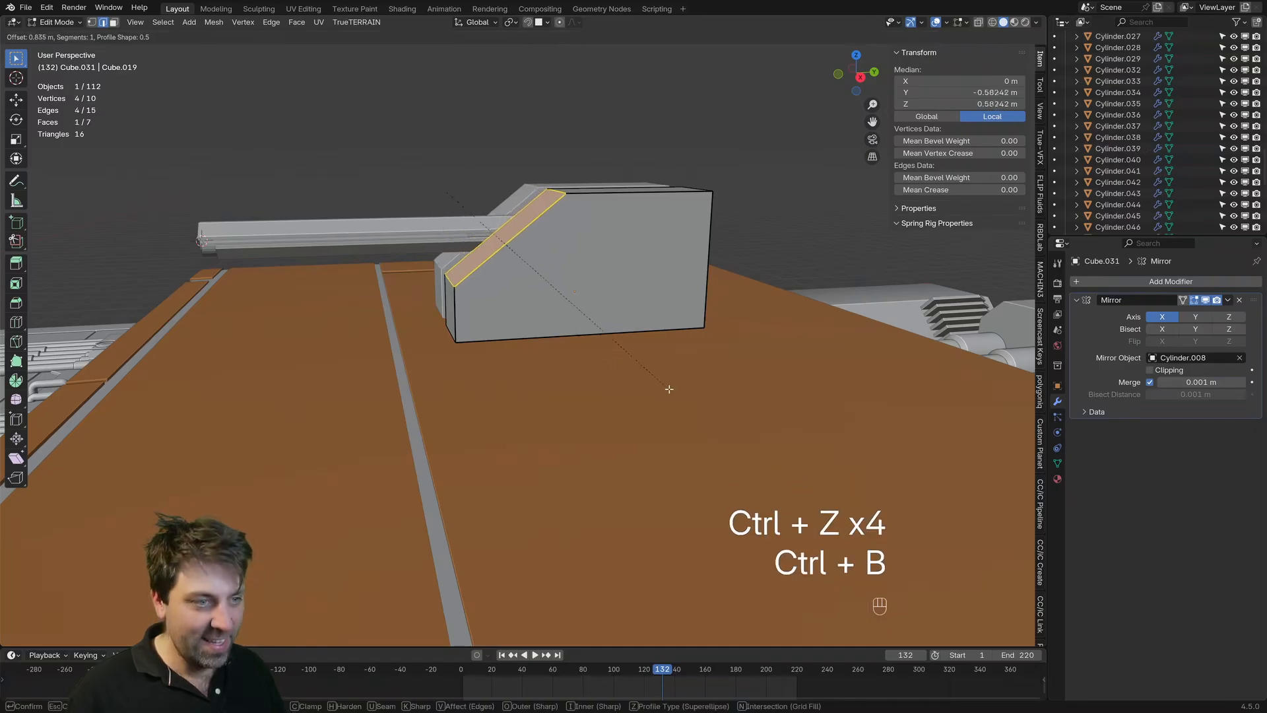
click(617, 362)
mouse_move(616, 362)
middle_down()
mouse_move(594, 360)
mouse_move(612, 355)
middle_up()
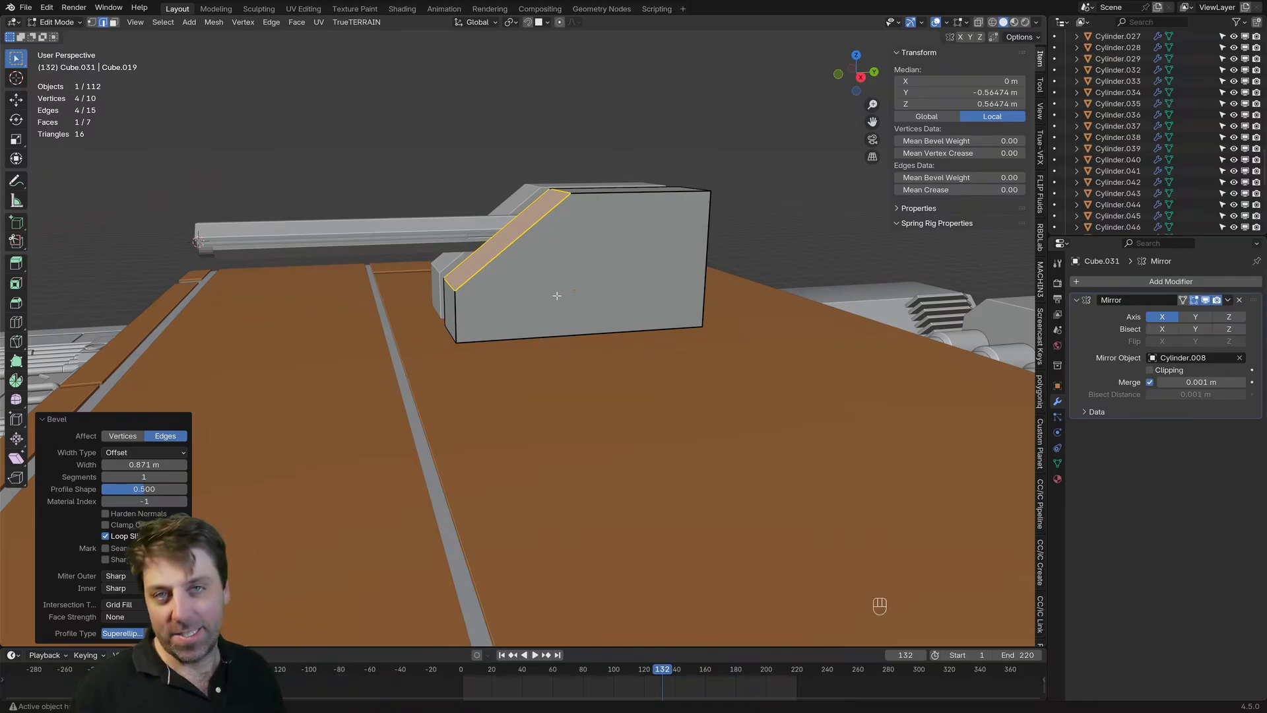
key(ctrl+z)
key(ctrl+b)
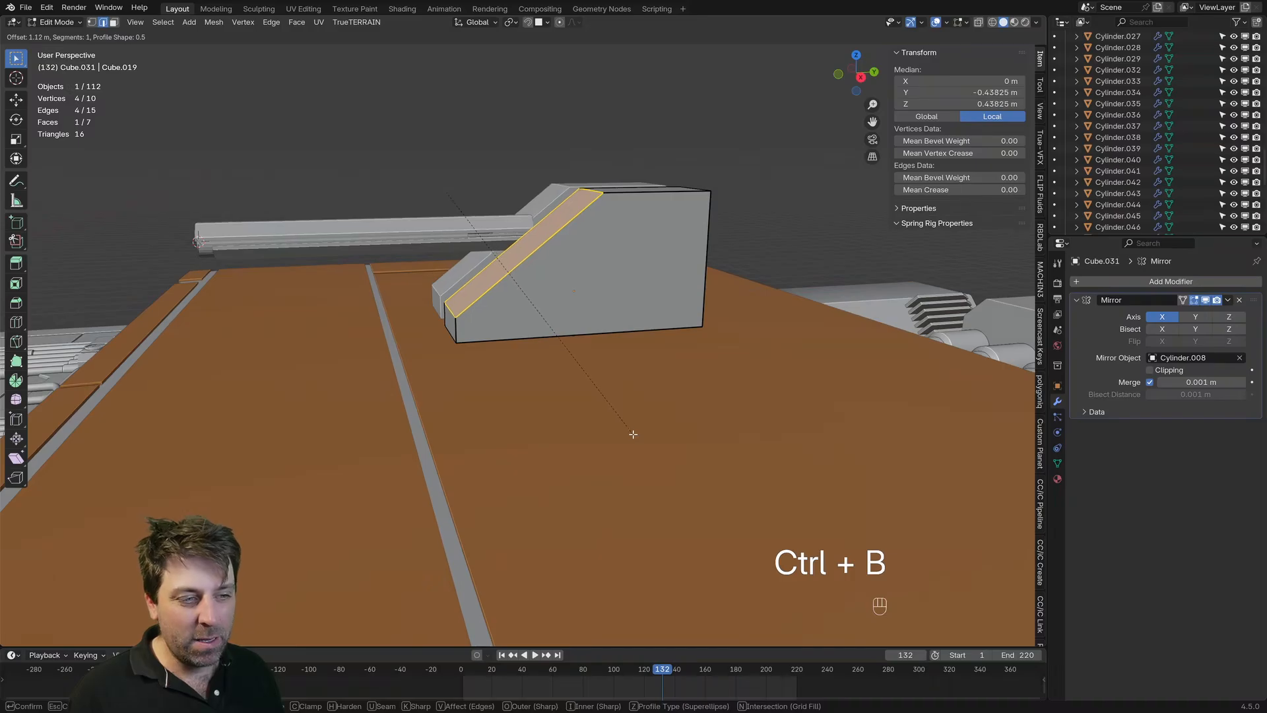
scroll(630, 434, up, 5)
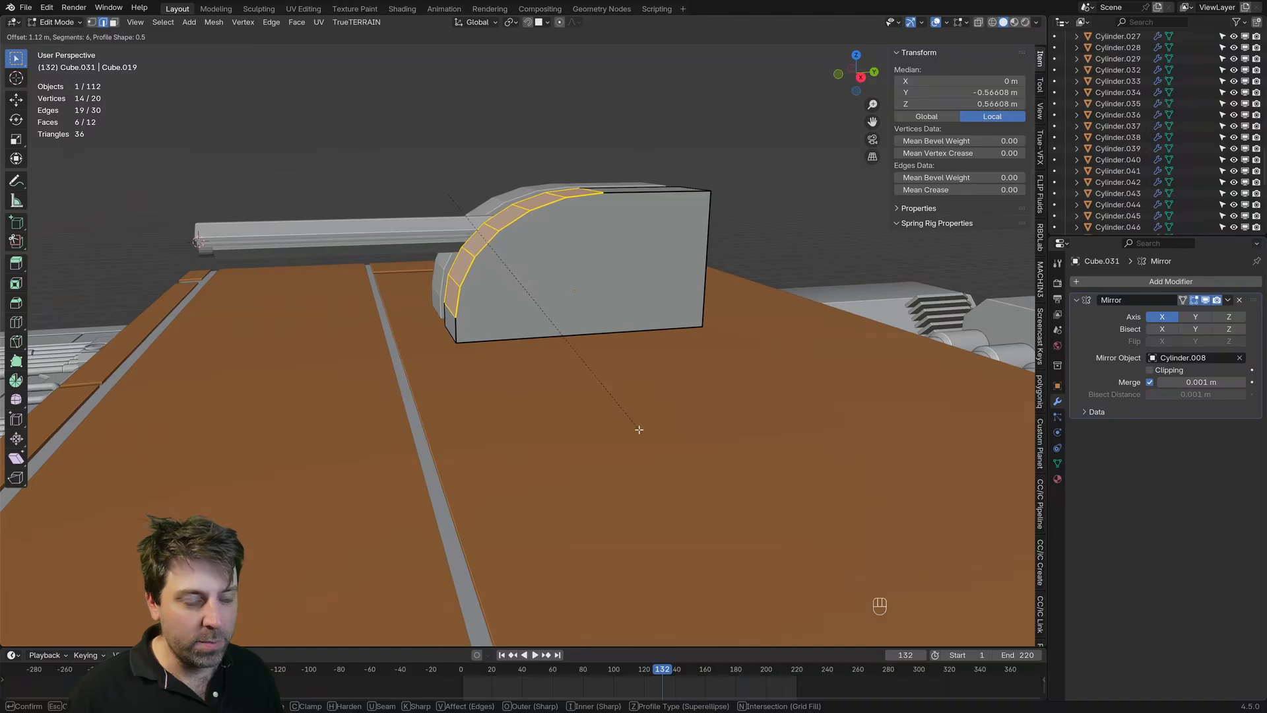
right_click(630, 424)
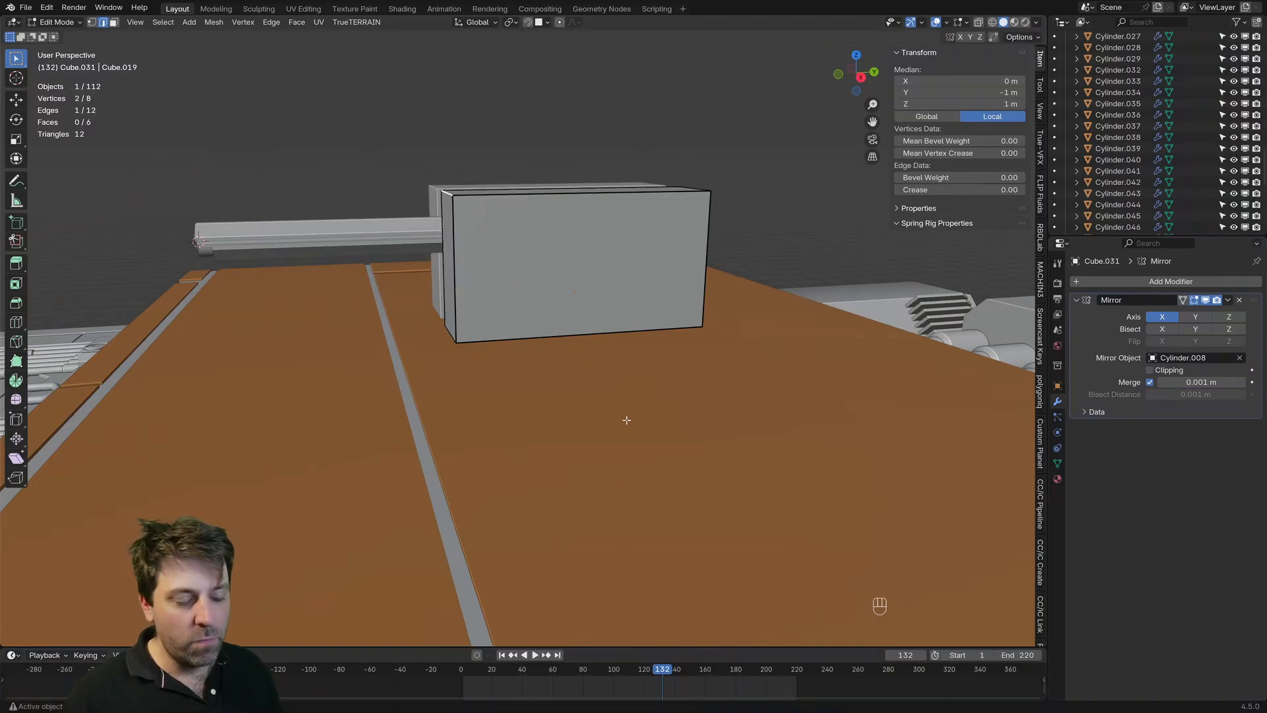
Step: Add the lower front and upper rear edges to the selection and bevel all three about 0.65 m with four segments
shift+click(451, 333)
middle_drag(637, 360, 489, 378)
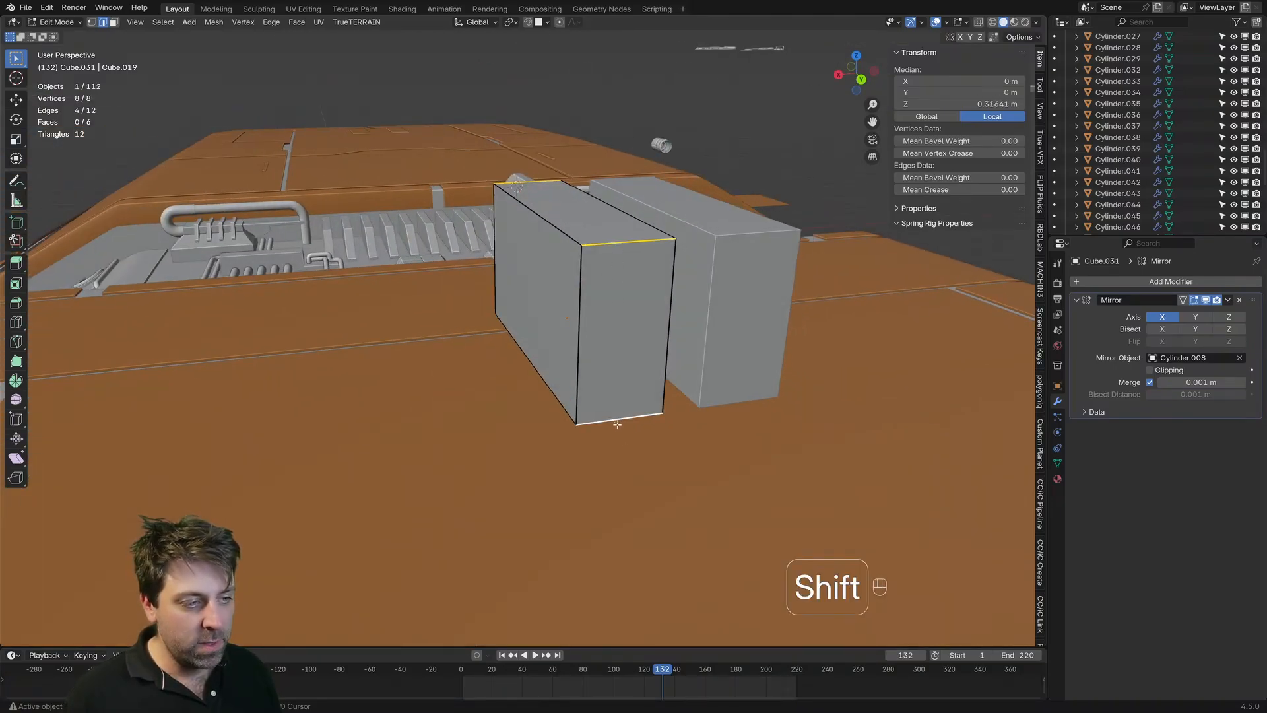
shift+click(614, 397)
middle_drag(615, 396, 652, 412)
key(ctrl+b)
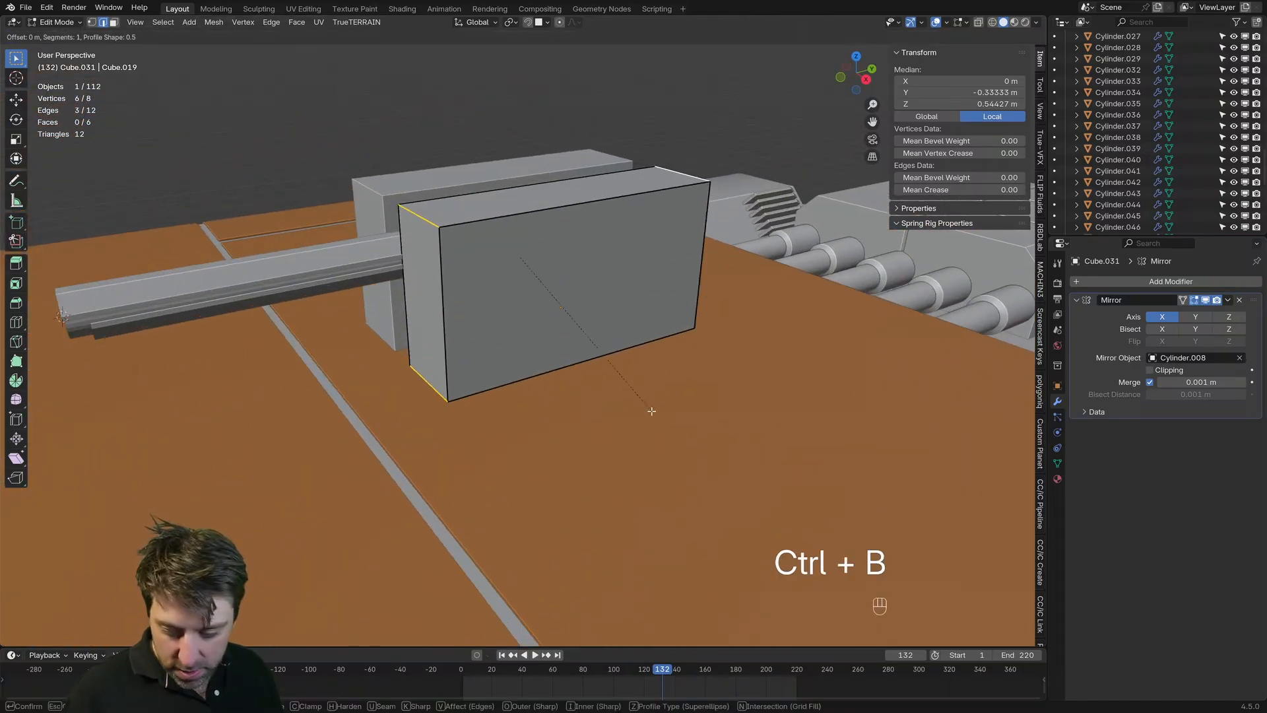
scroll(706, 440, up, 3)
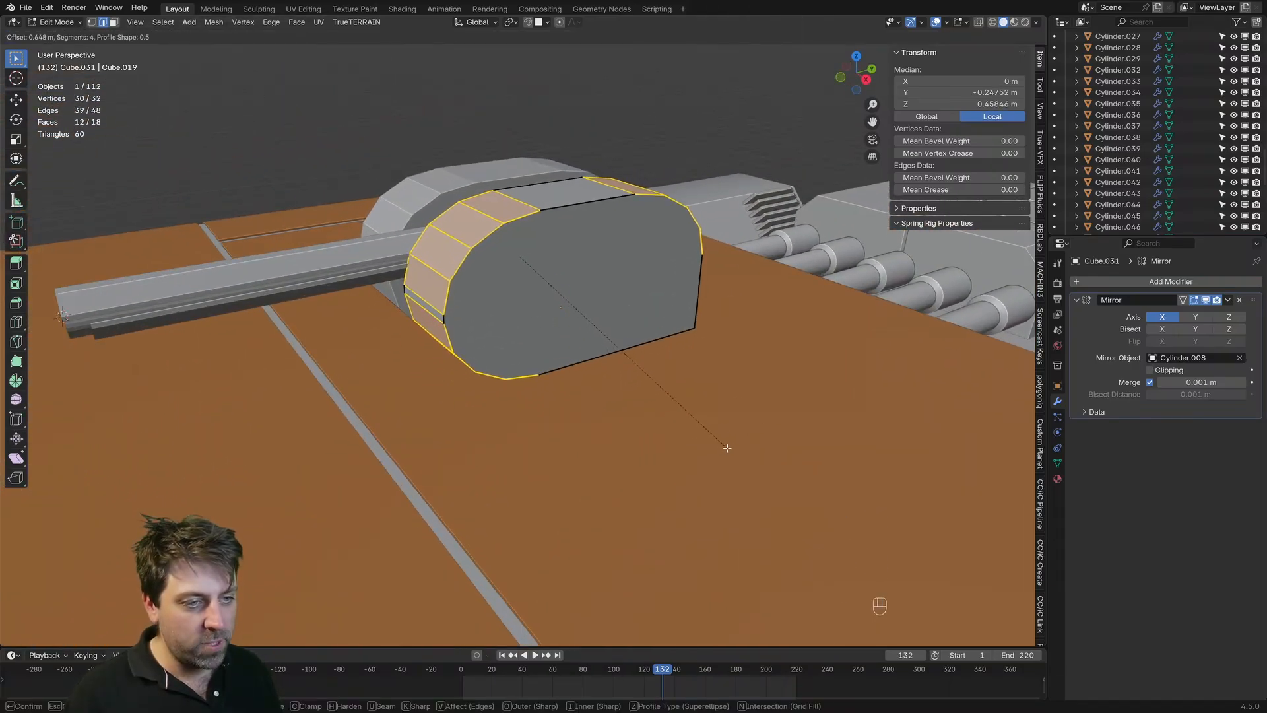
click(727, 448)
Step: Return to Object Mode and examine the rounded side blocks around the barrel from the front and the side
key(Tab)
middle_drag(616, 418, 660, 386)
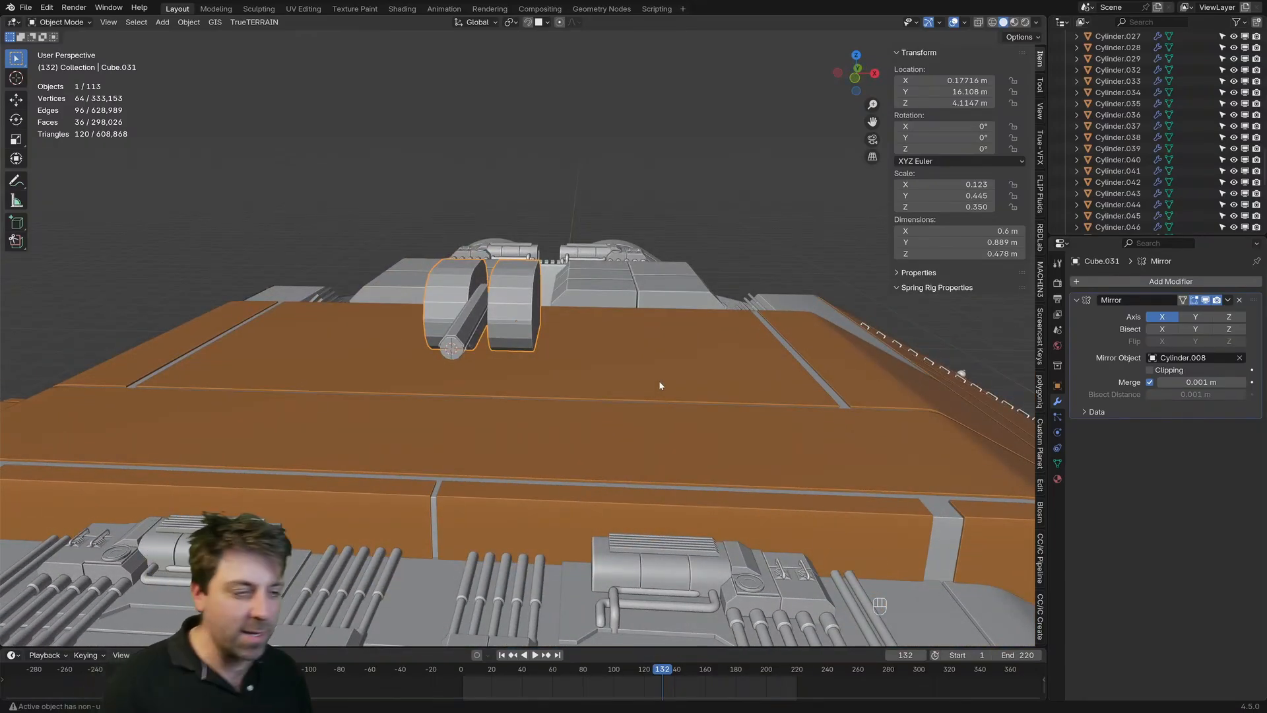
middle_drag(611, 361, 528, 318)
scroll(527, 317, up, 3)
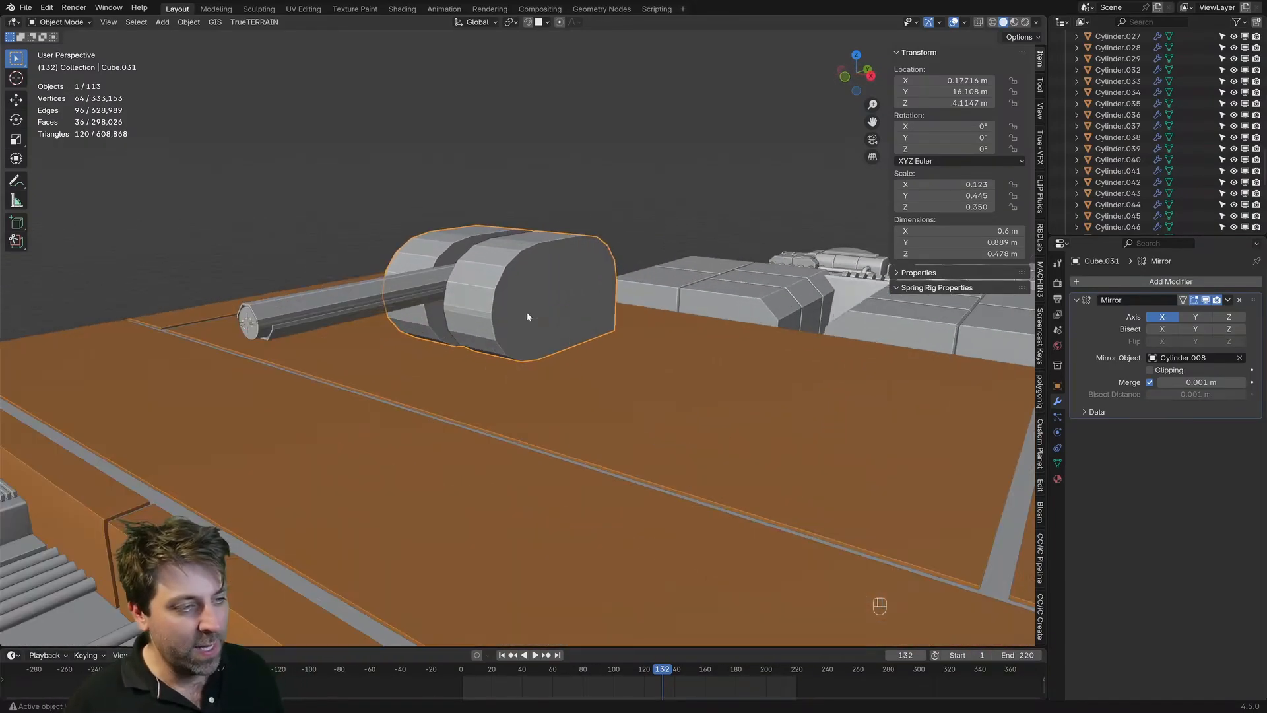
Step: Duplicate the side block's outer face and move the copy outward along X to a local median of about 5.17 m
key(Tab)
key(3)
click(578, 301)
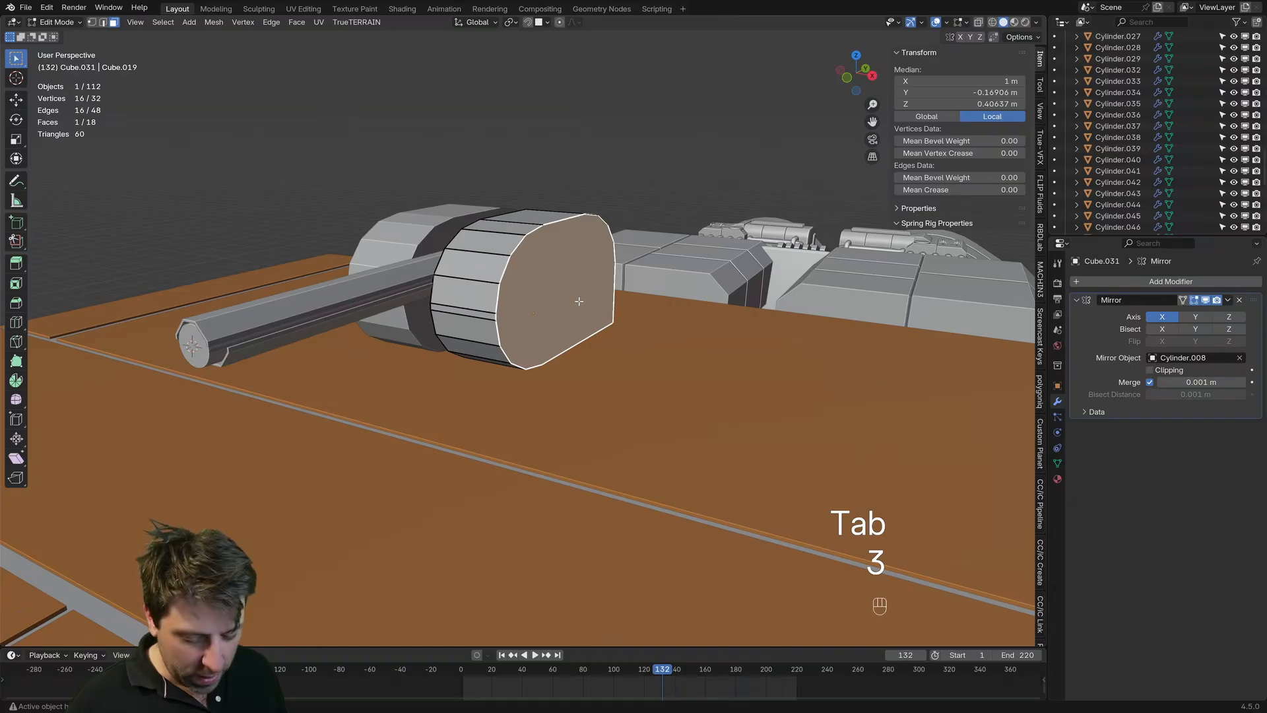
key(shift+d)
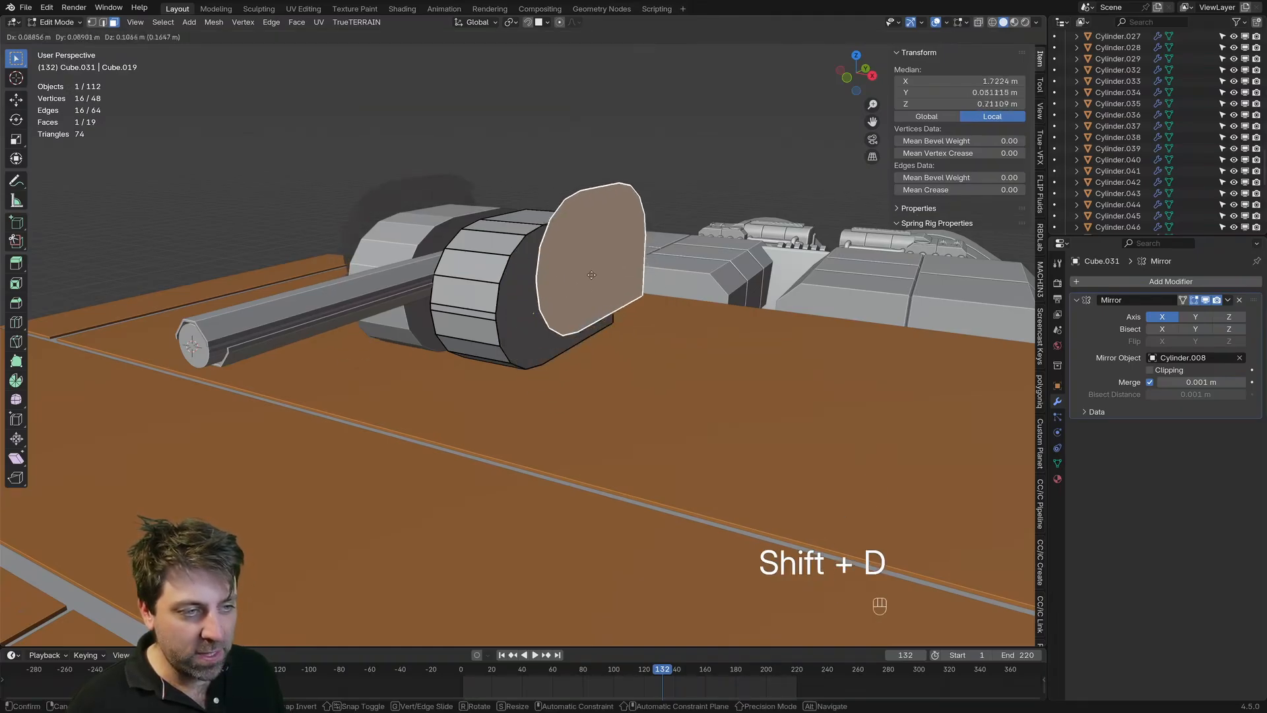
key(x)
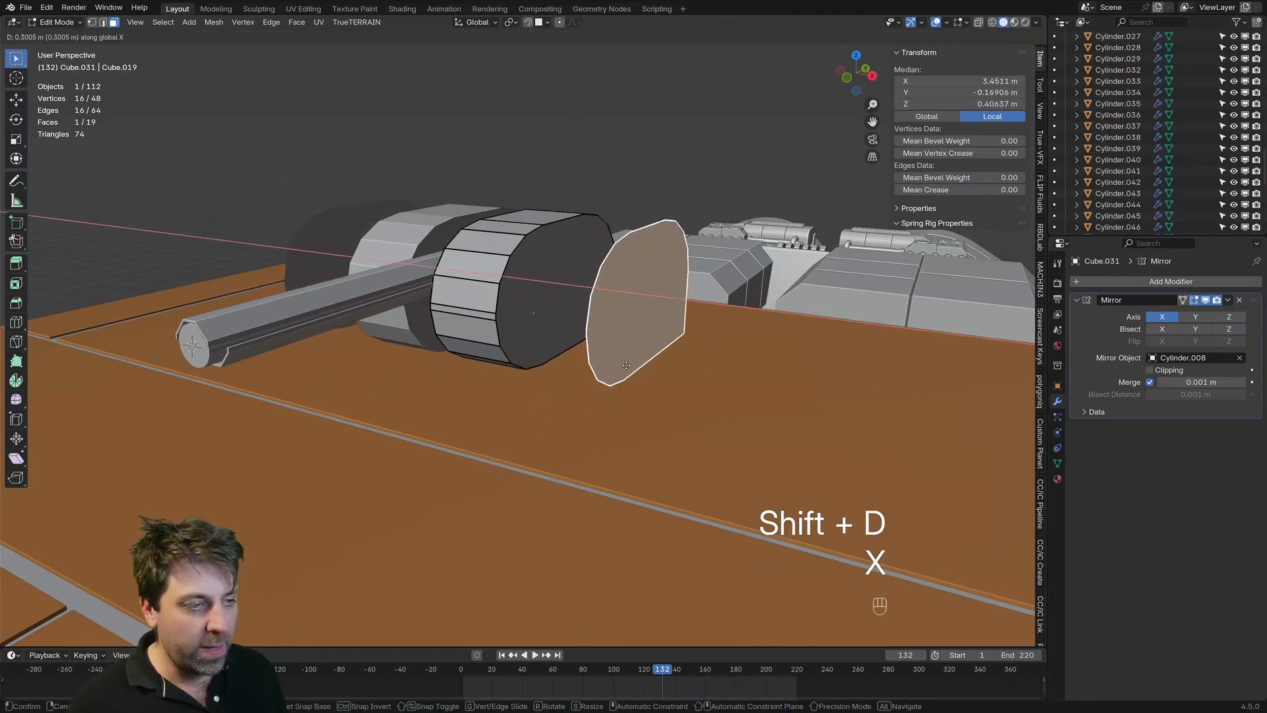
click(732, 417)
middle_drag(735, 423, 666, 418)
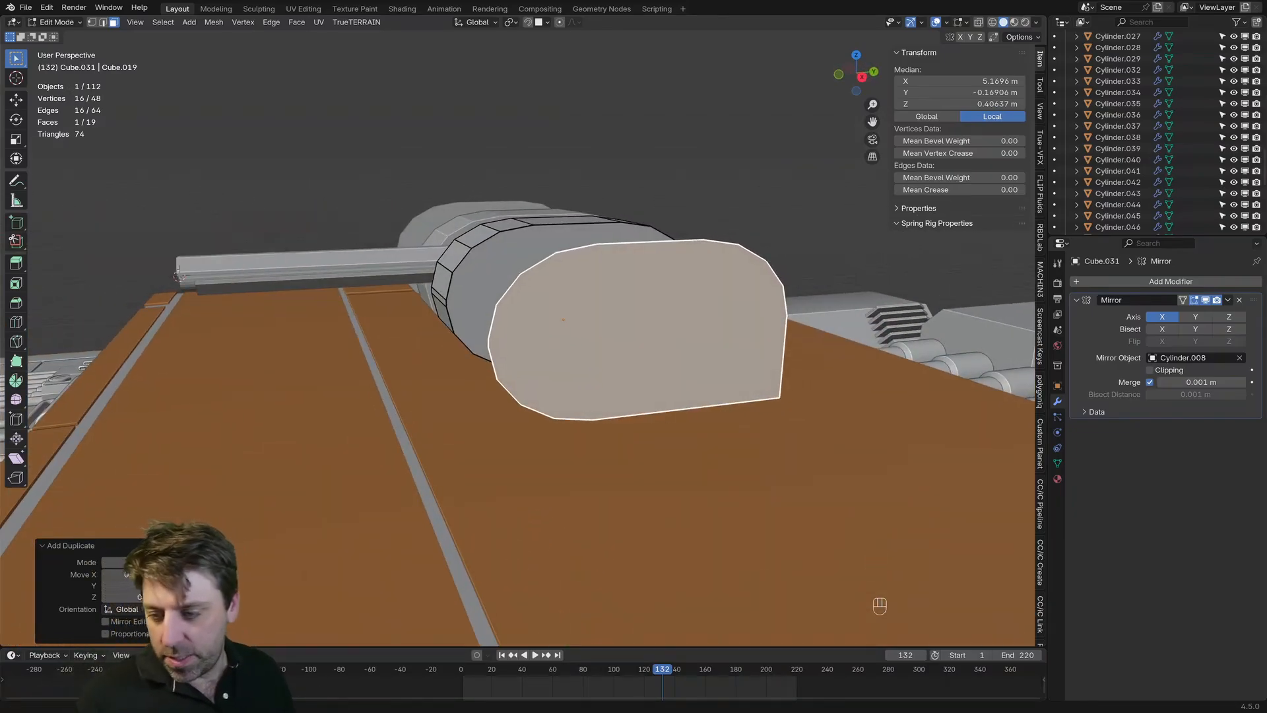
Step: Examine the side armor shapes on the MT 7B Positron Cannon reference image
key(alt+Tab)
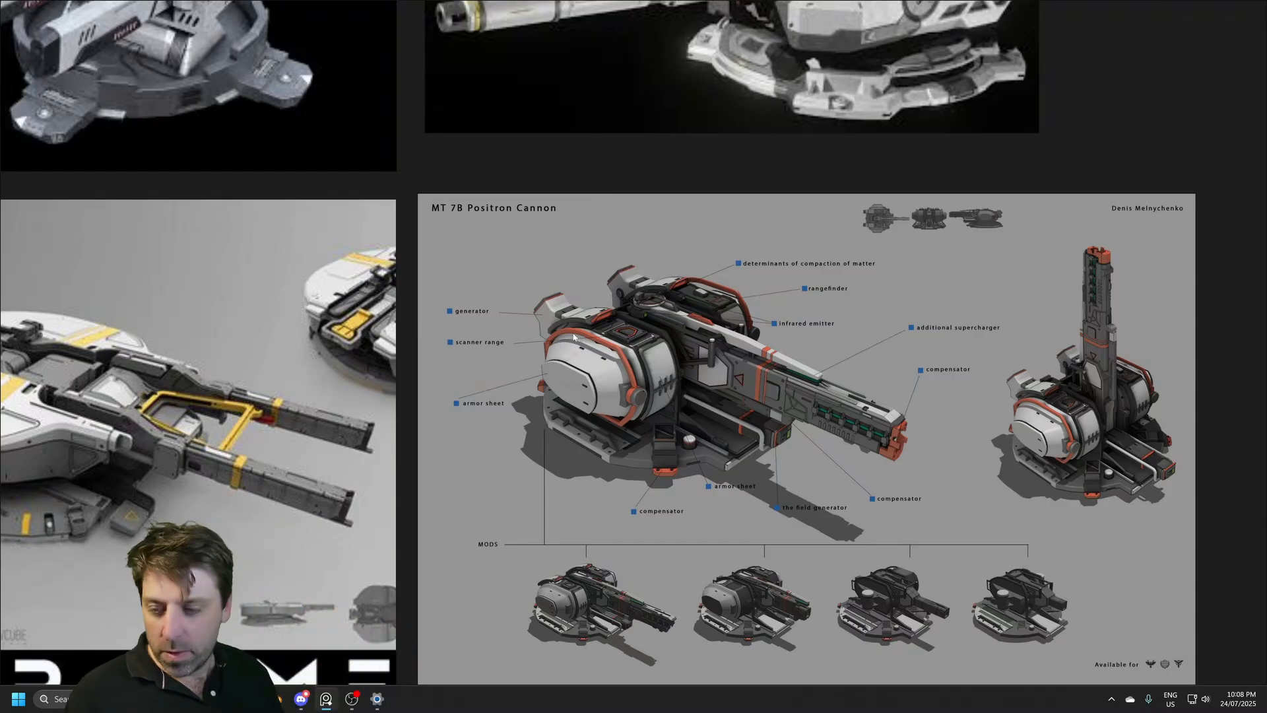
key(alt+Tab)
middle_drag(522, 303, 561, 293)
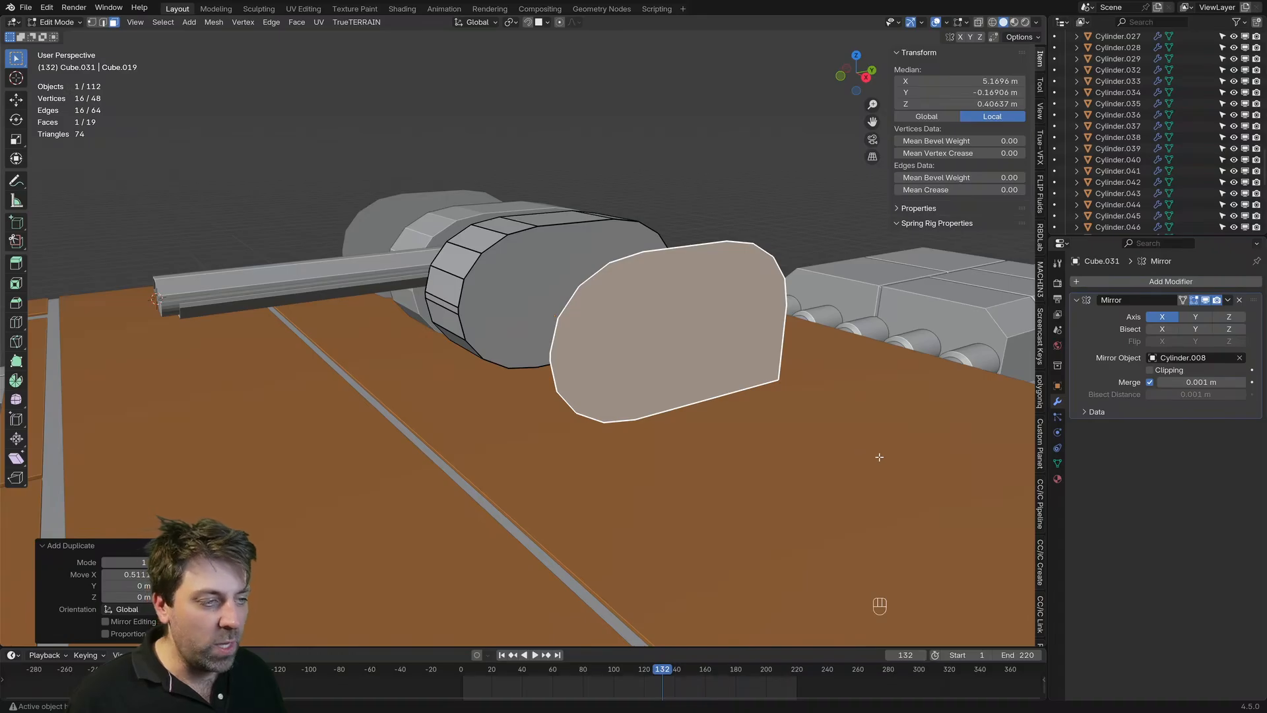
Step: Try scaling the duplicated outer face to about 0.77 and moving it back about 0.50 m along X against the side block
key(s)
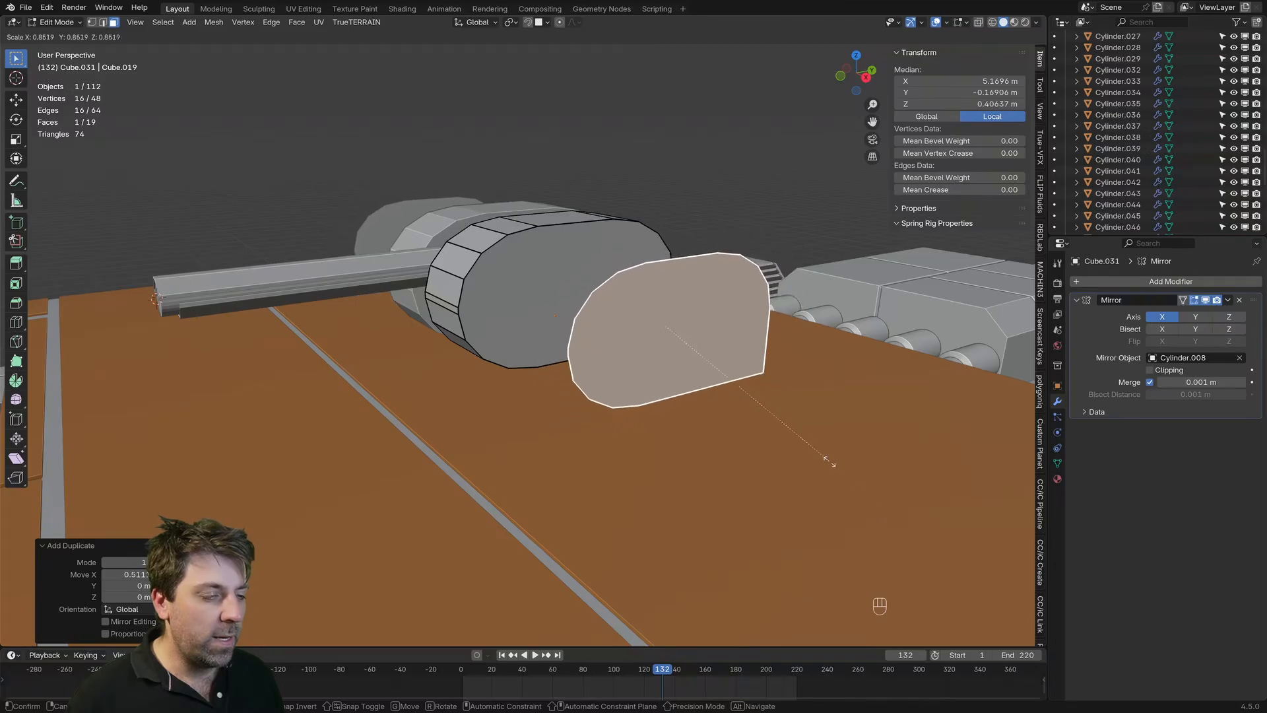
click(810, 430)
middle_drag(810, 430, 805, 442)
key(s)
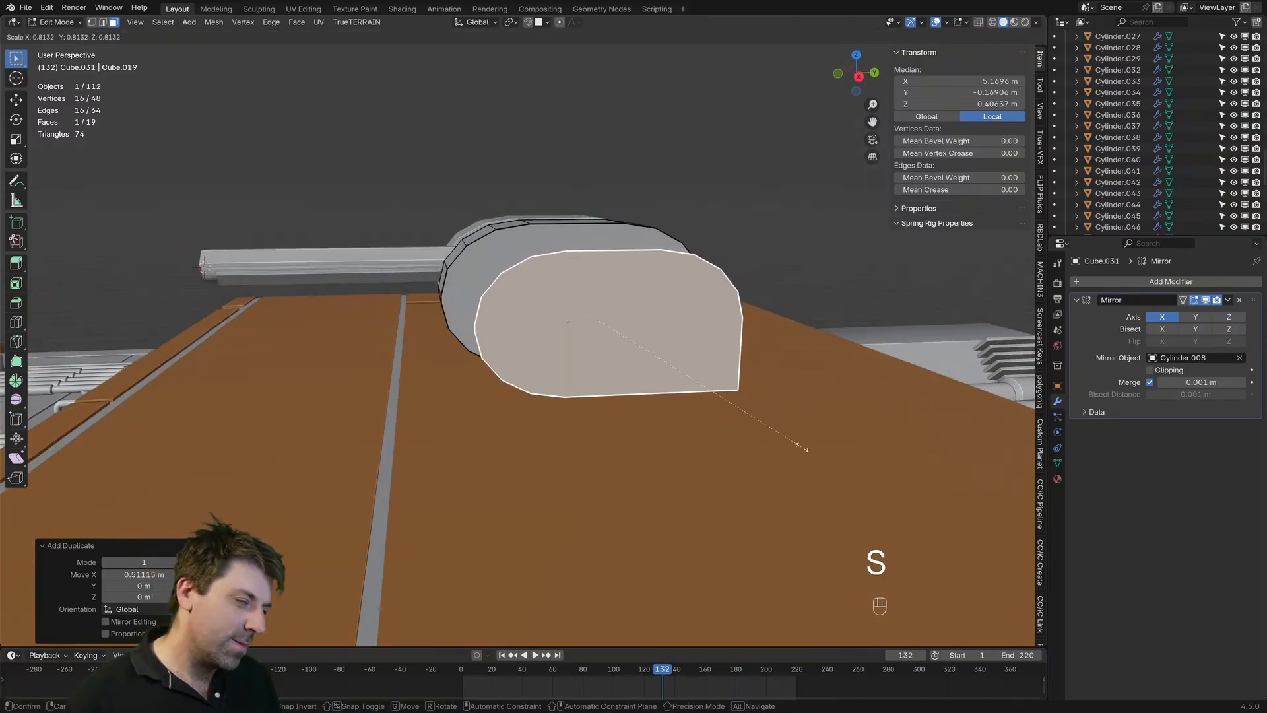
click(791, 439)
key(g)
key(y)
key(x)
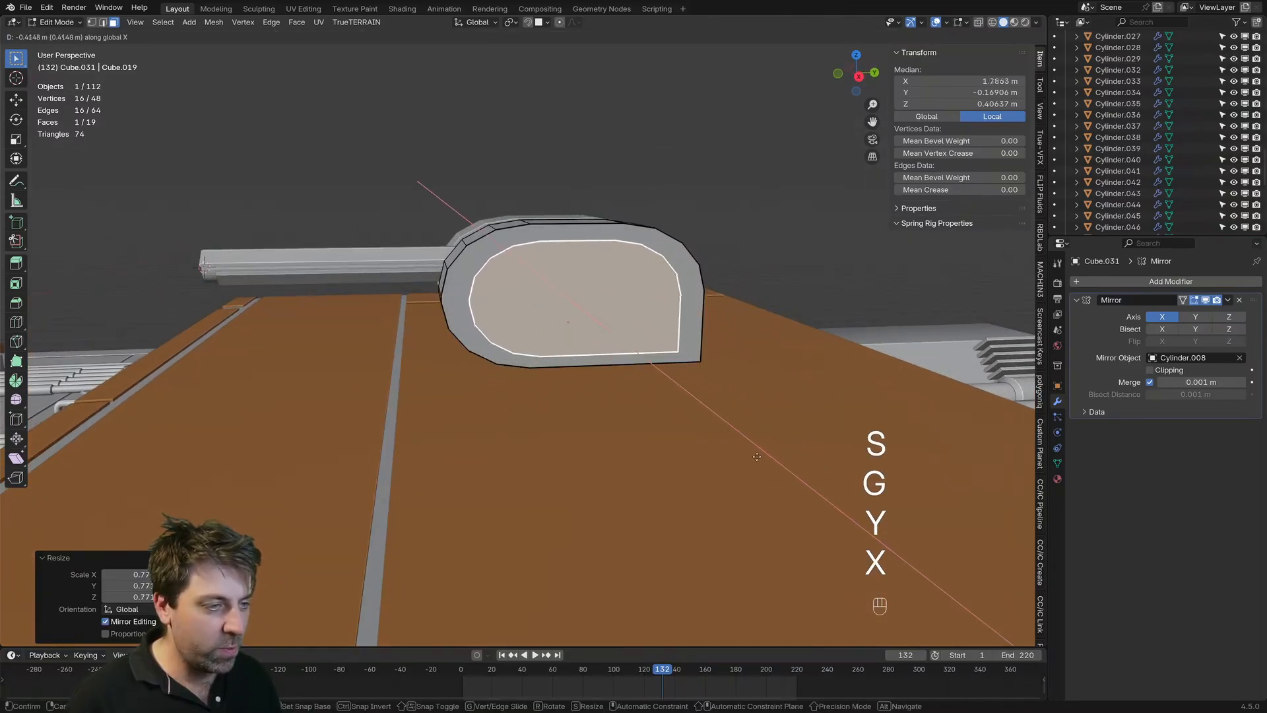
click(756, 453)
middle_drag(756, 453, 712, 439)
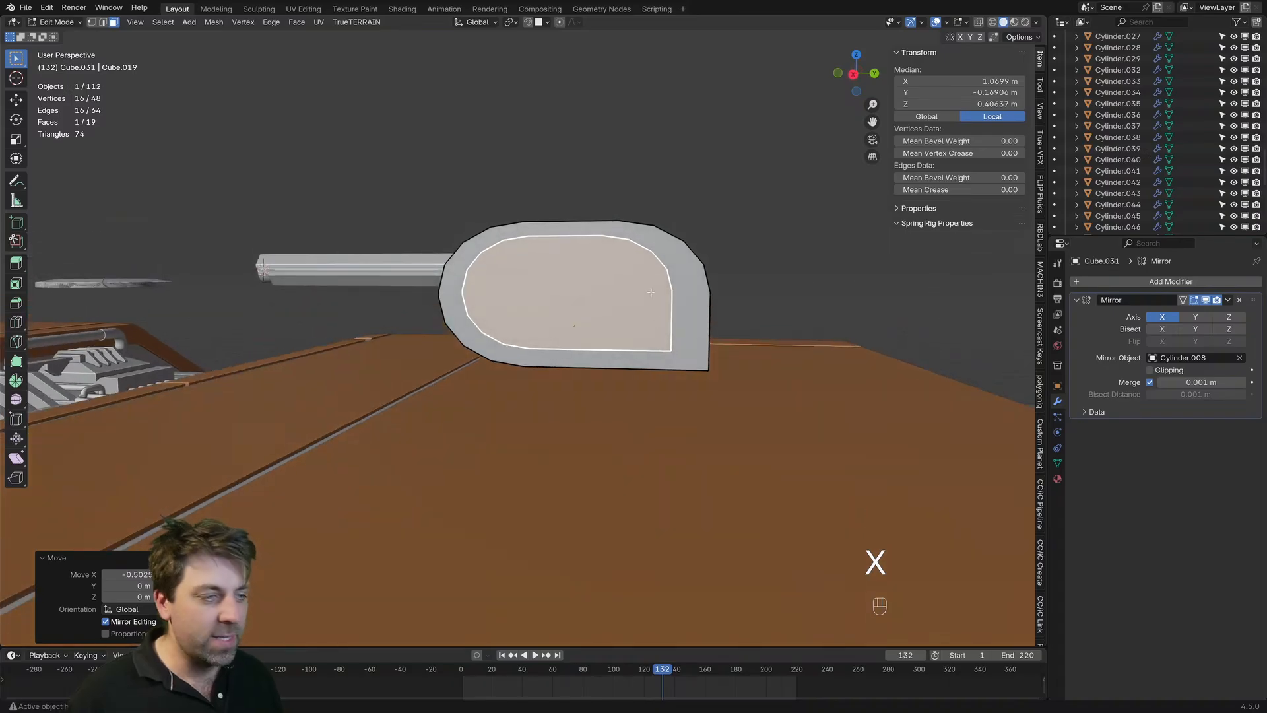
Step: Undo the resize and the inward move of the duplicated face
middle_drag(650, 327, 730, 453)
key(ctrl+z)
key(ctrl+z)
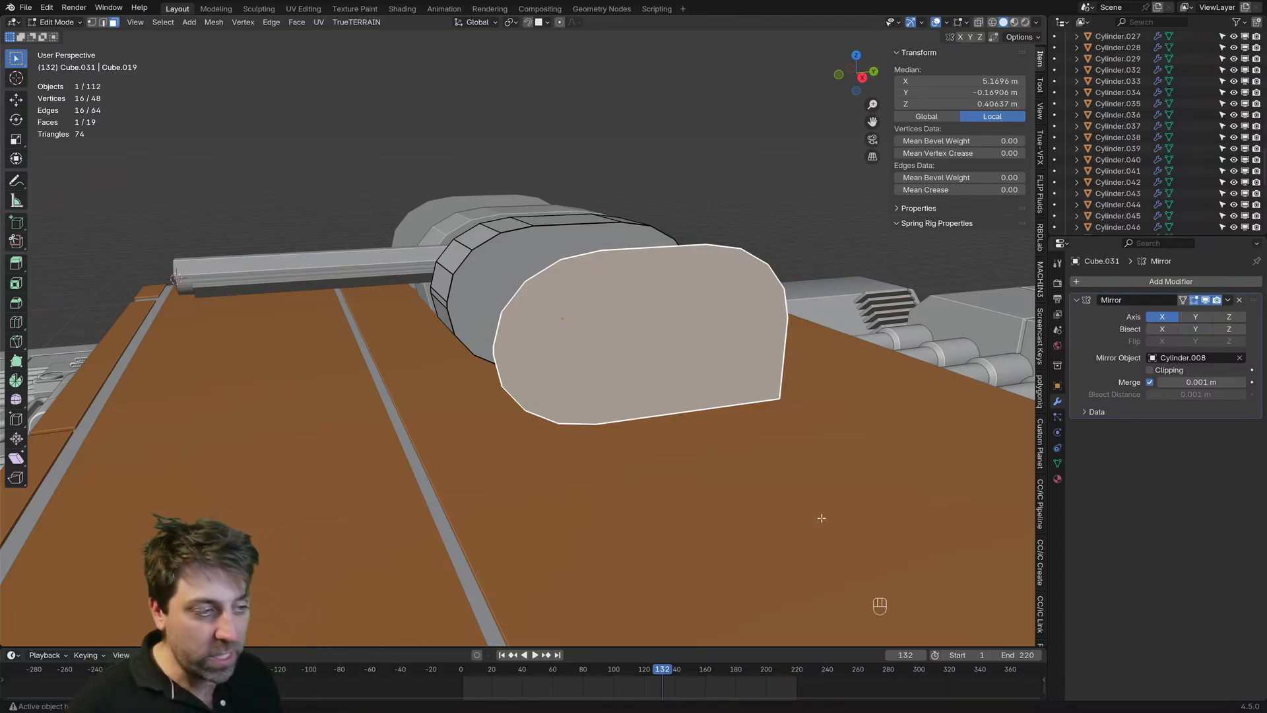
Step: Inset the duplicated face by about 0.08 m and delete the edges of its outer boundary loop
key(i)
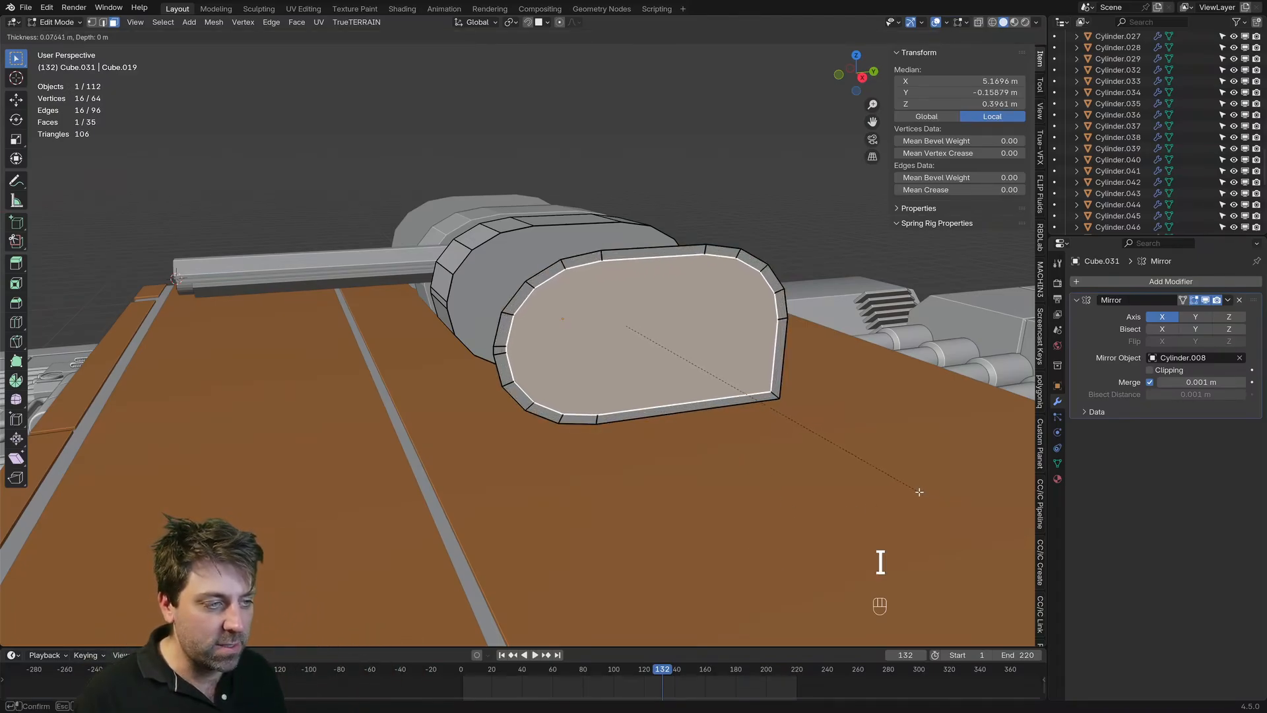
click(468, 324)
key(1)
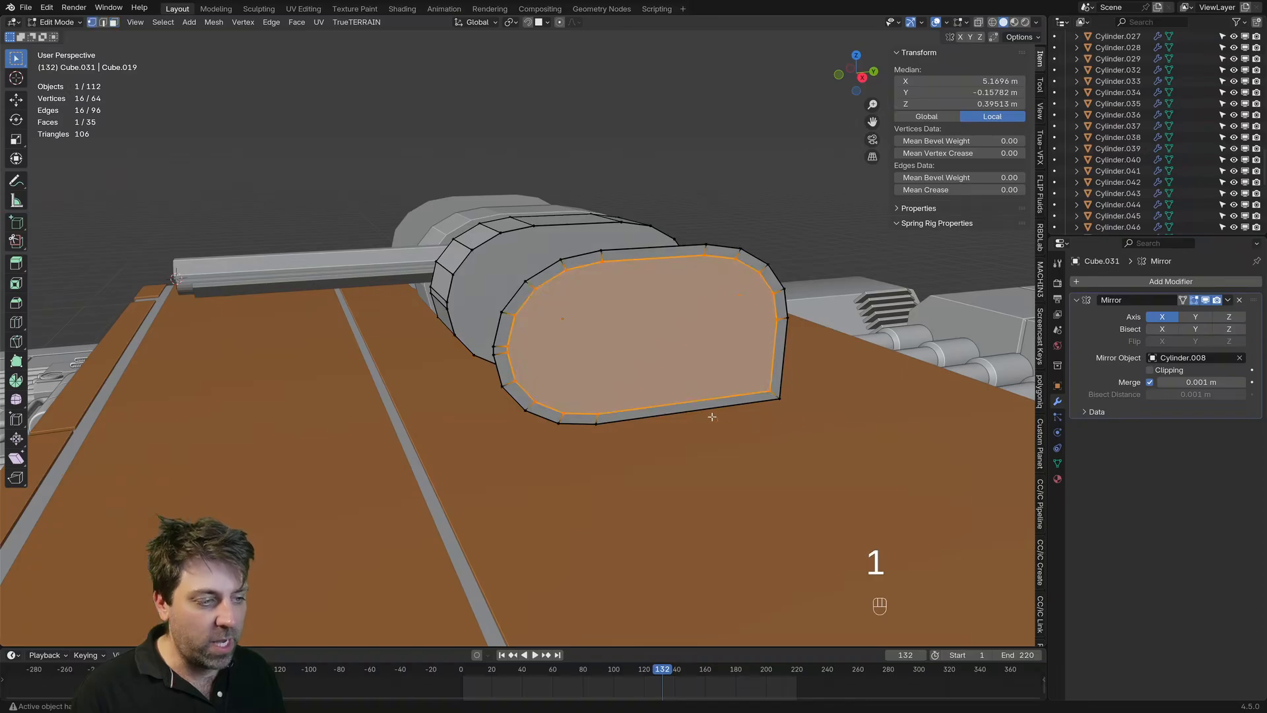
alt+click(476, 307)
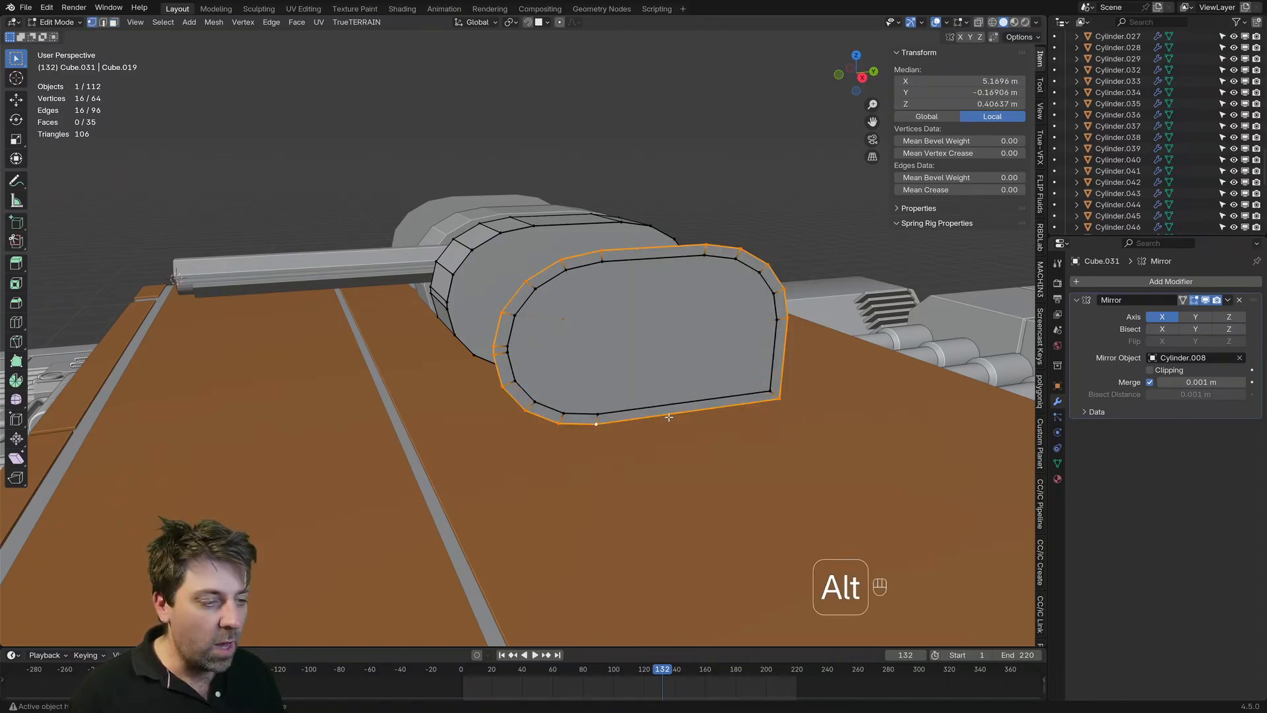
key(Delete)
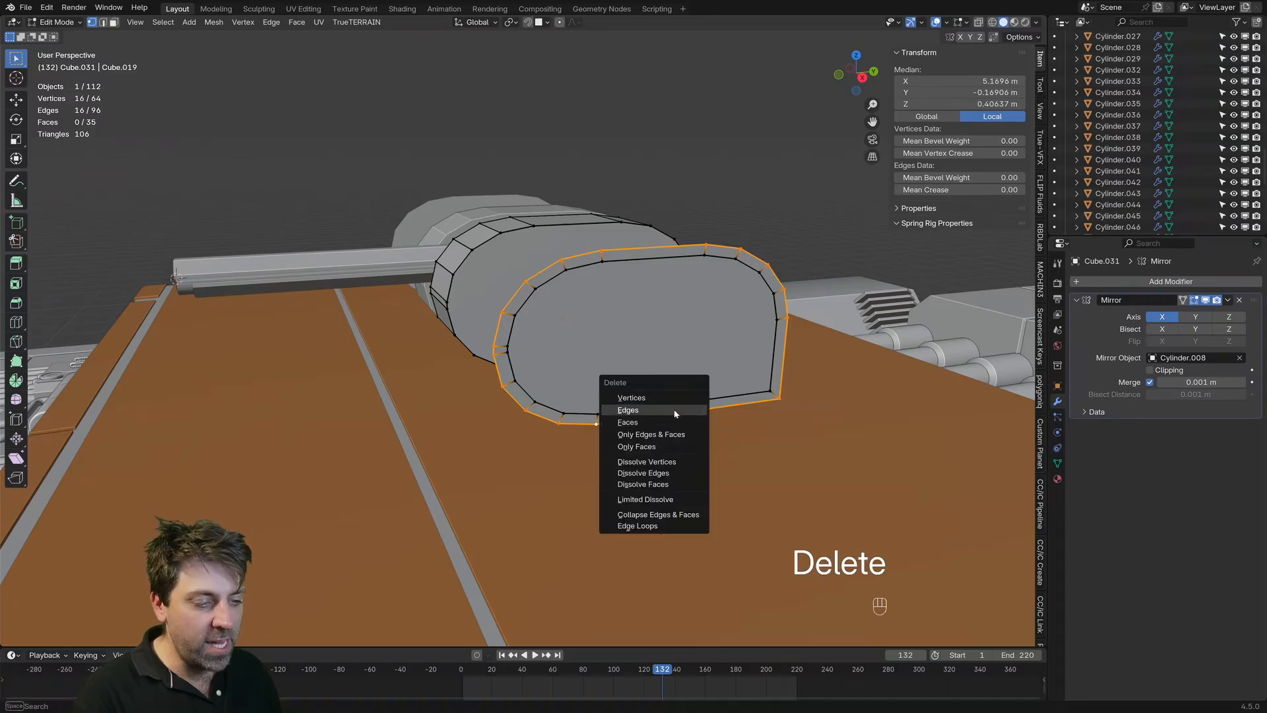
click(657, 410)
Step: Extrude the remaining inner face outward by about 0.16 m
middle_drag(663, 396, 680, 405)
click(652, 361)
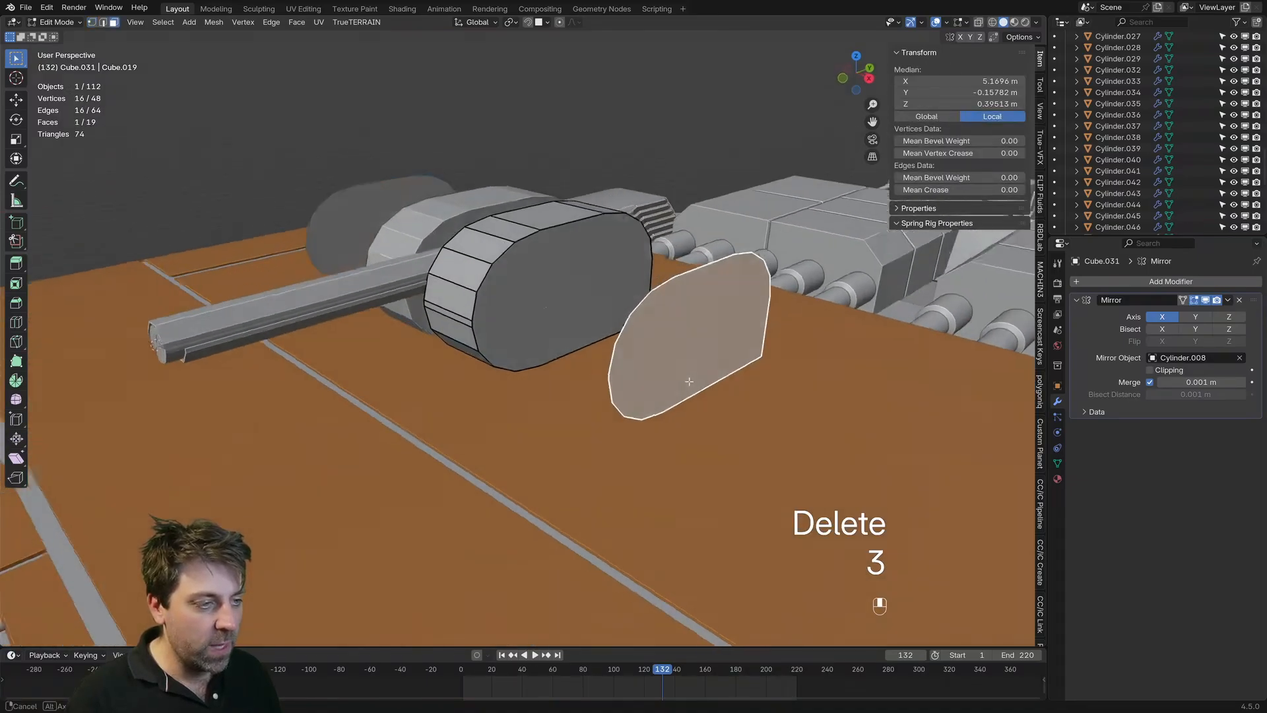
shift+scroll(667, 357, left, 5)
key(e)
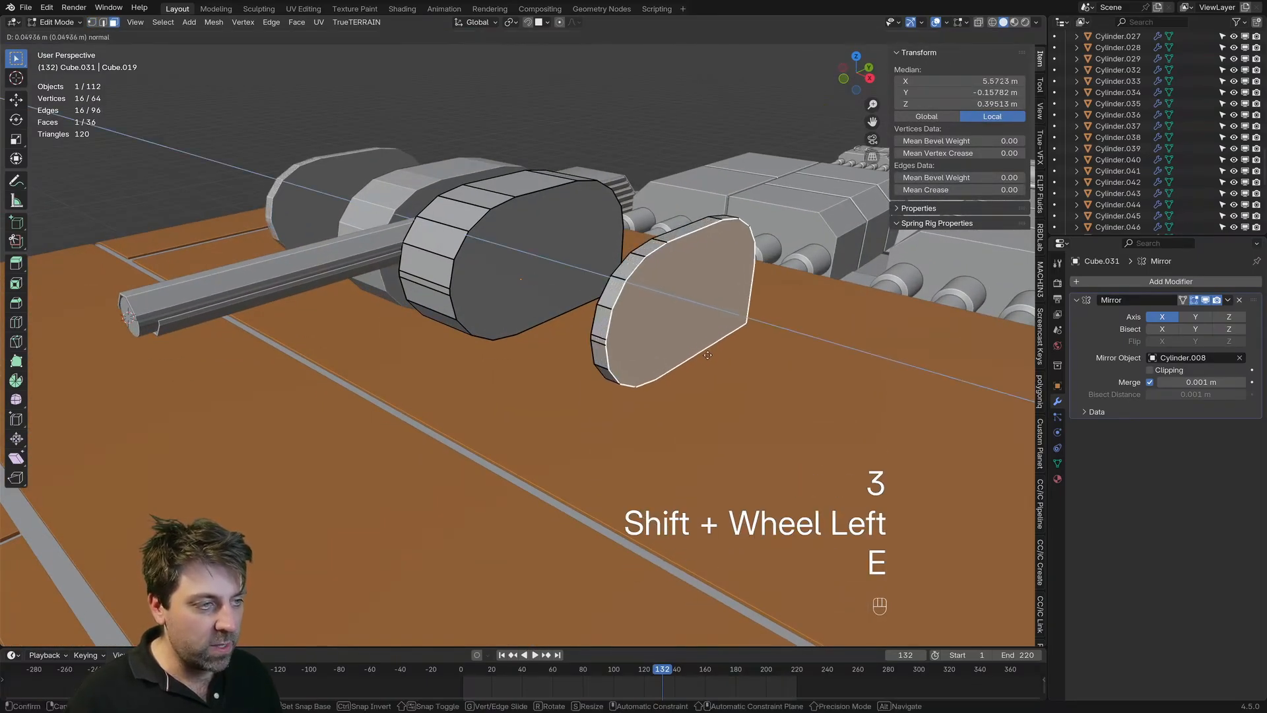
click(824, 395)
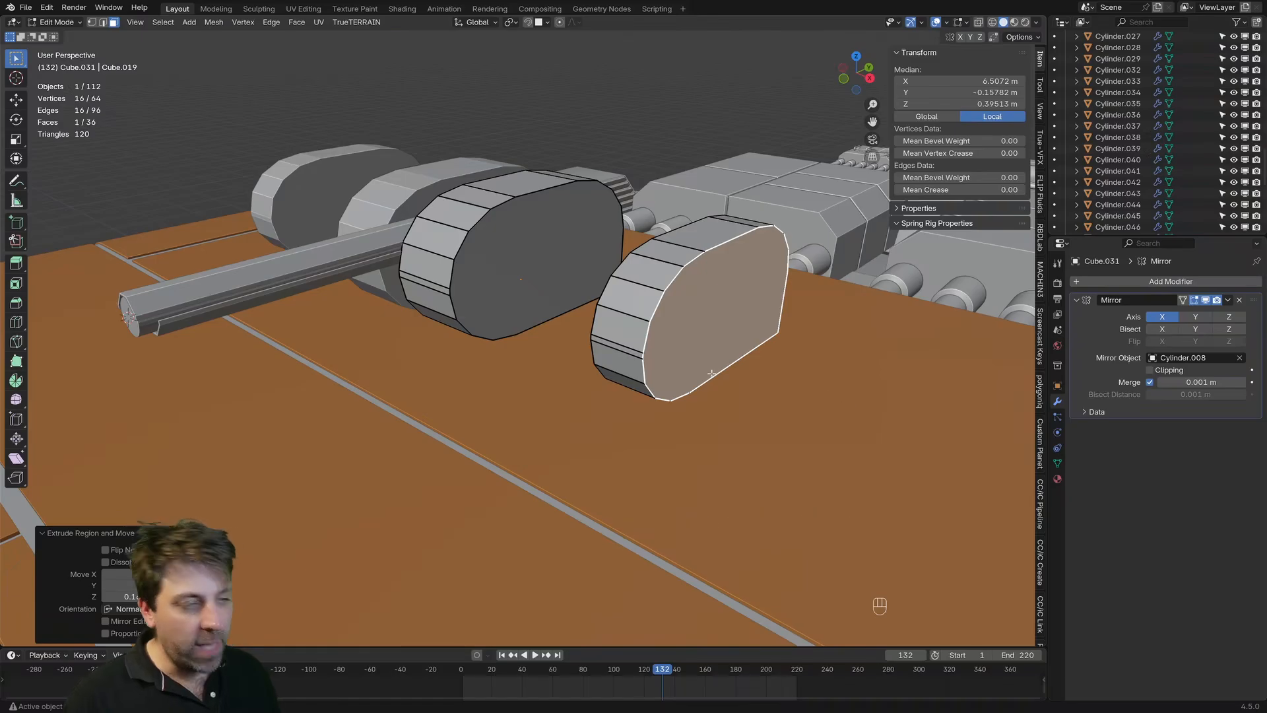
Step: Apply the side housing object's scale and bevel the rim of the extruded piece's outer face with four segments
key(ctrl+b)
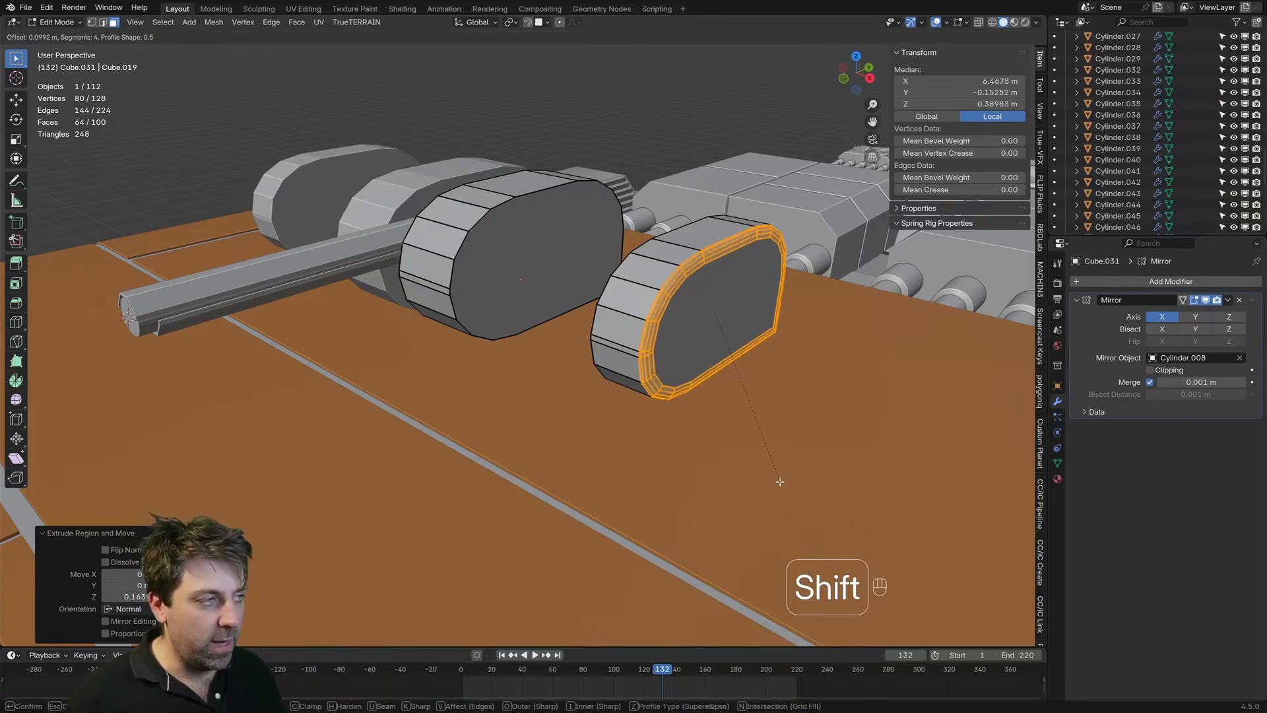
right_click(734, 352)
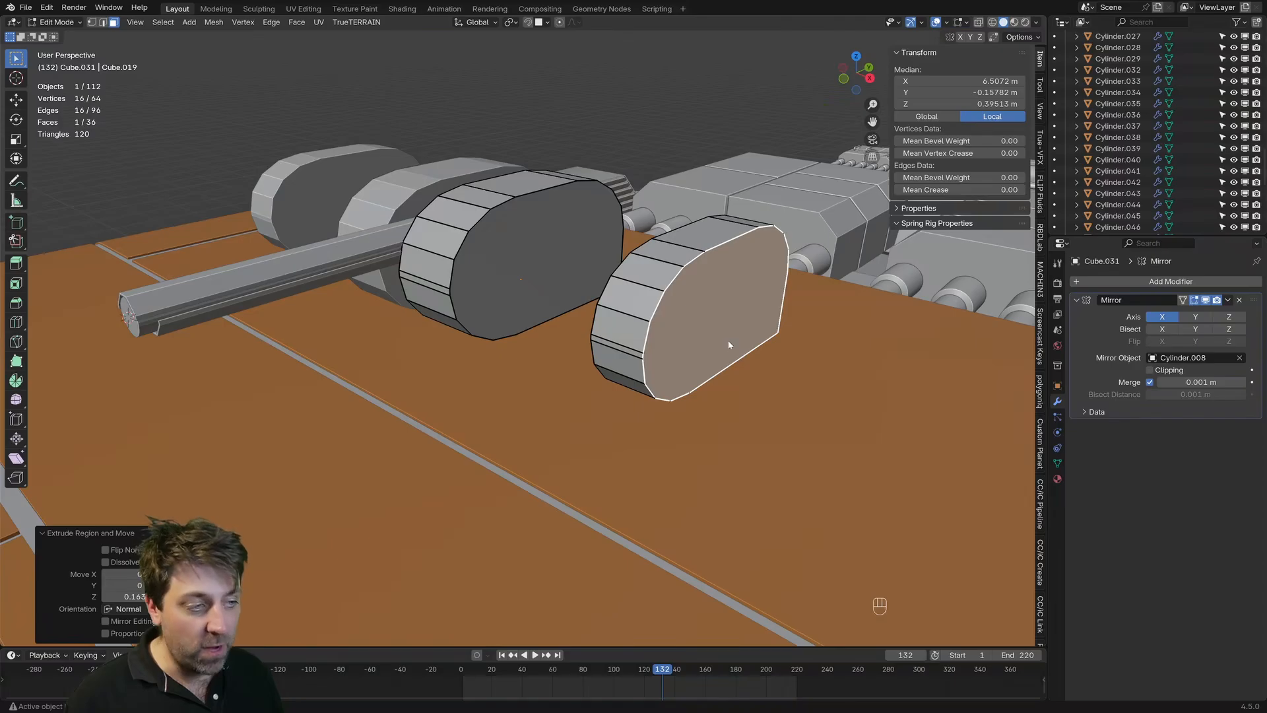
key(Tab)
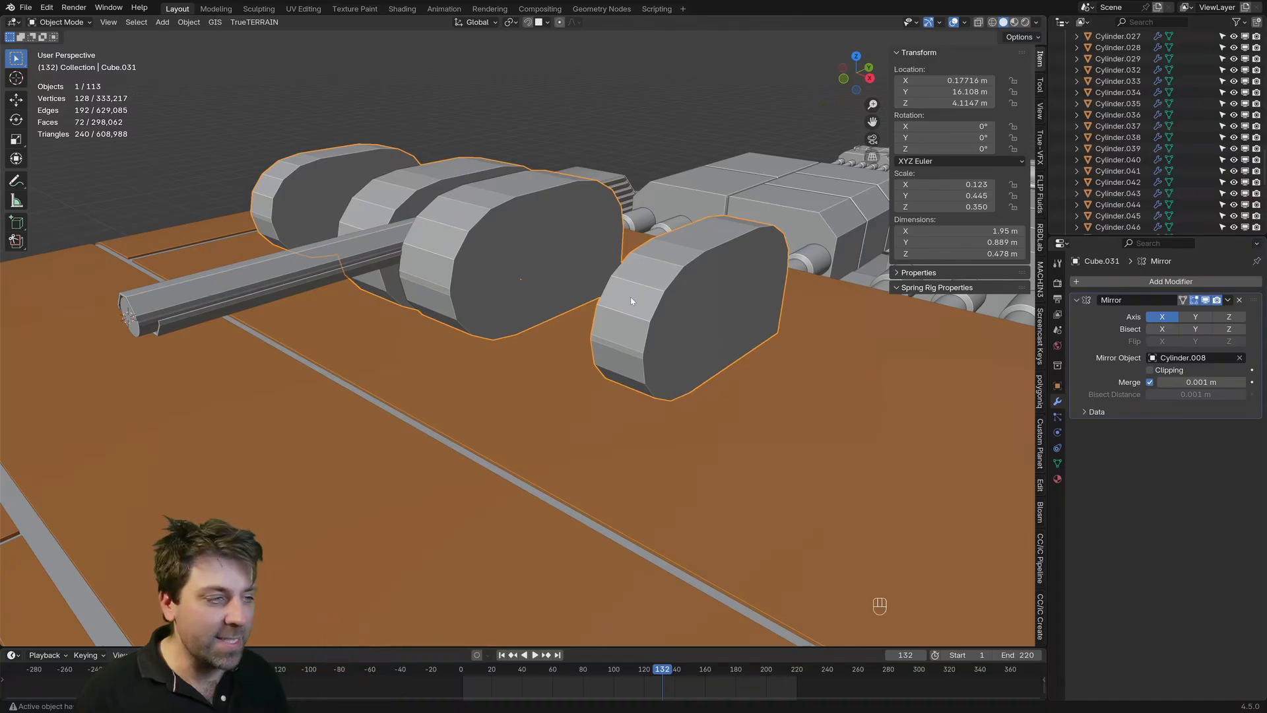
key(ctrl+a)
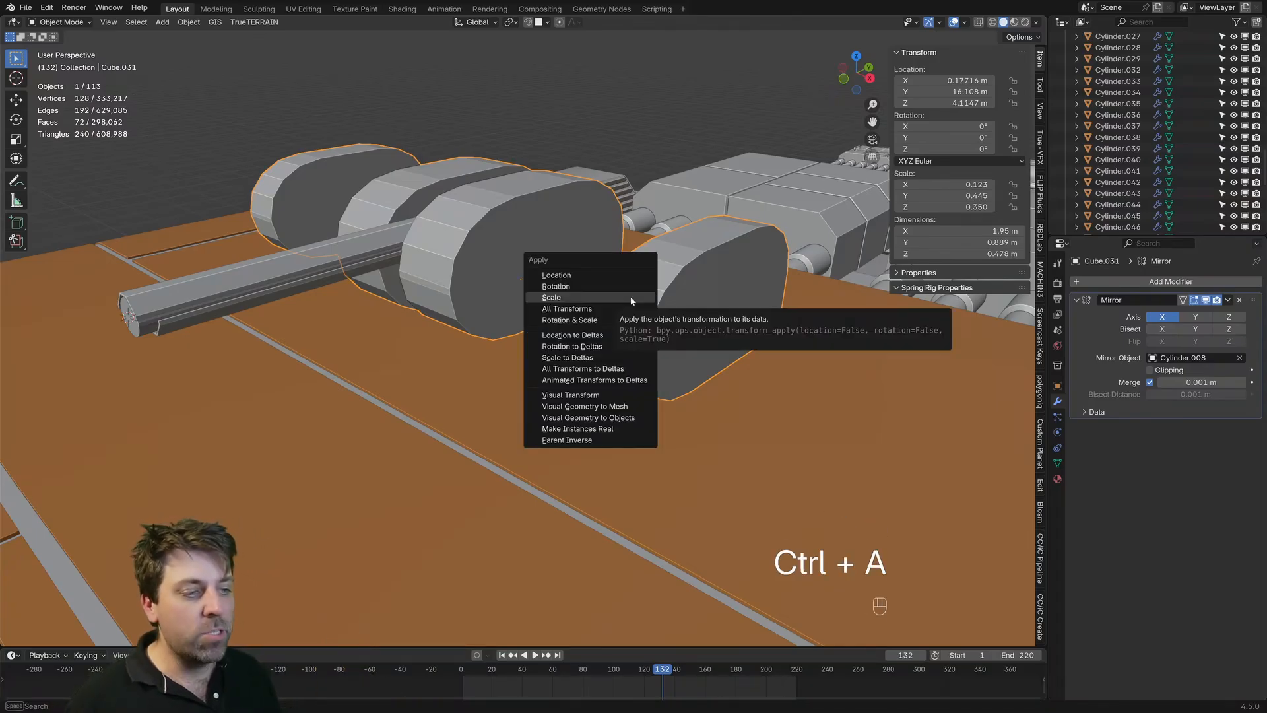
click(631, 298)
key(Tab)
key(ctrl+b)
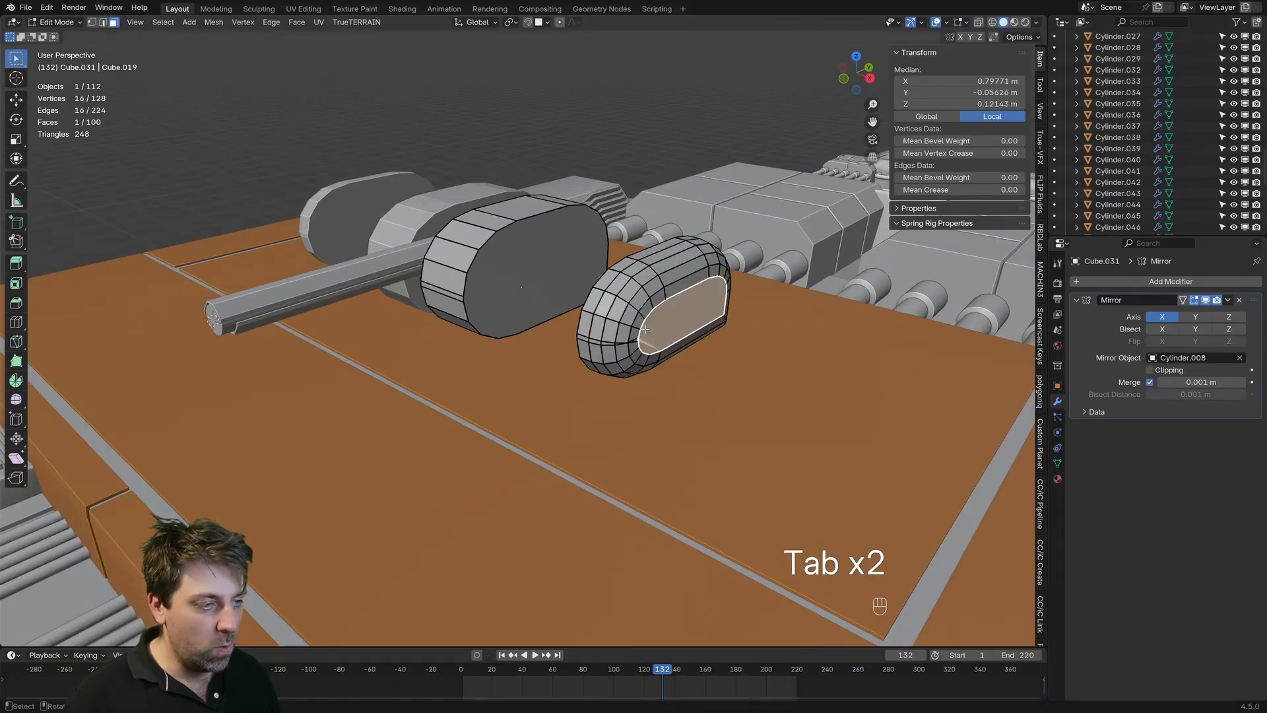
Step: Select the whole linked rounded piece and move it about 0.57 m inward along X against the side block
key(ctrl+l)
key(g)
key(y)
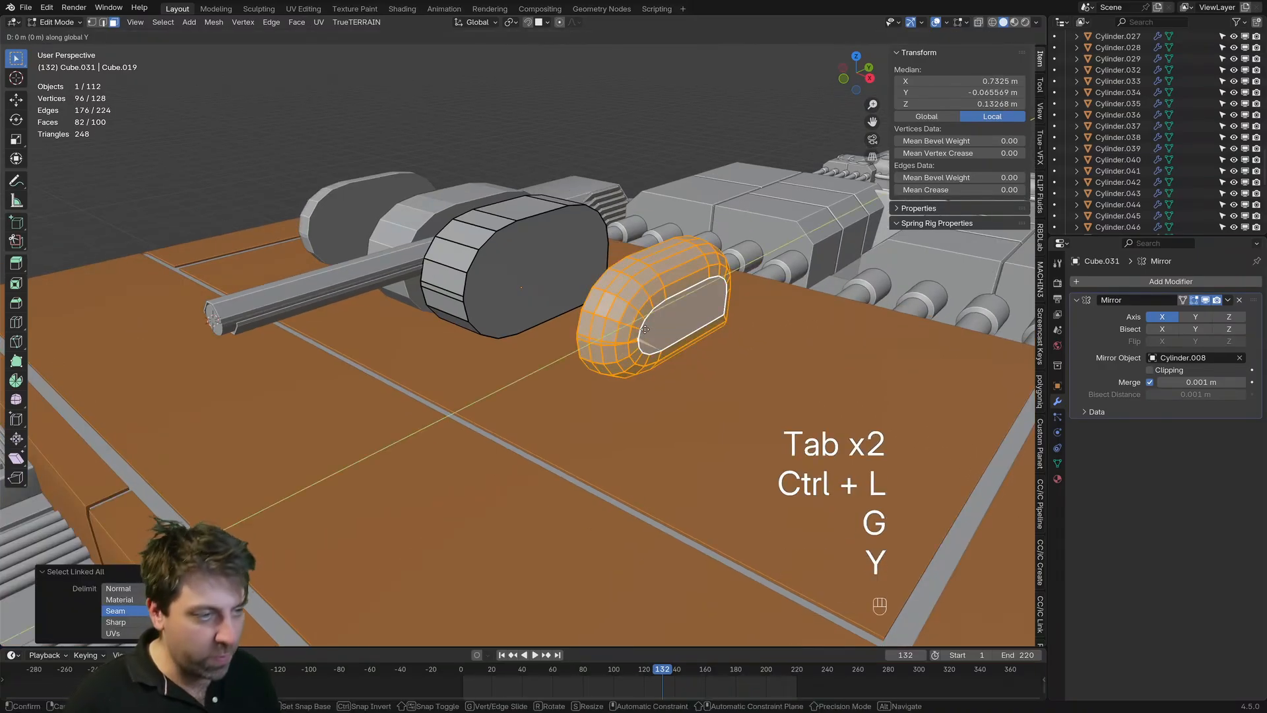
key(x)
key(shift)
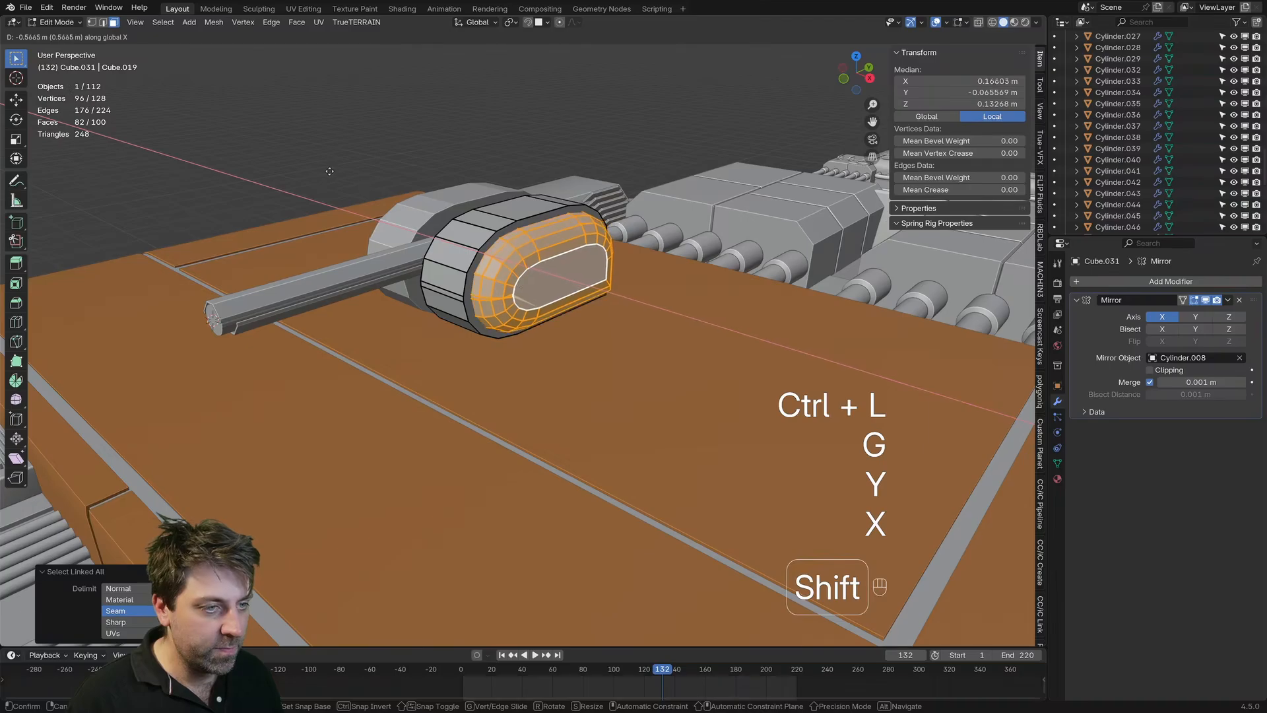
click(345, 185)
Step: Select the crossed vertex at the front end of the rounded piece's outer-face rim in vertex mode
key(Tab)
middle_drag(345, 185, 518, 244)
scroll(414, 174, up, 3)
key(Tab)
scroll(516, 241, up, 2)
key(1)
click(494, 190)
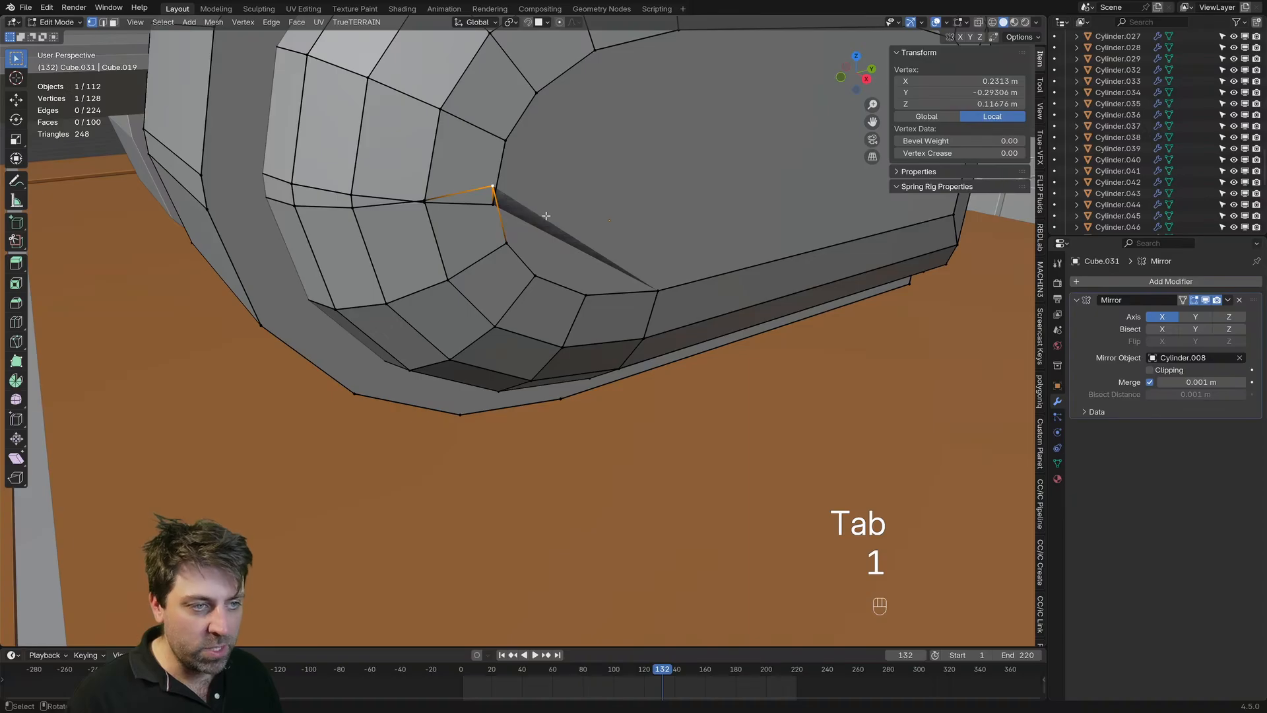
Step: Try sliding the crossed rim vertex along its edge and moving it freely
key(g)
key(g)
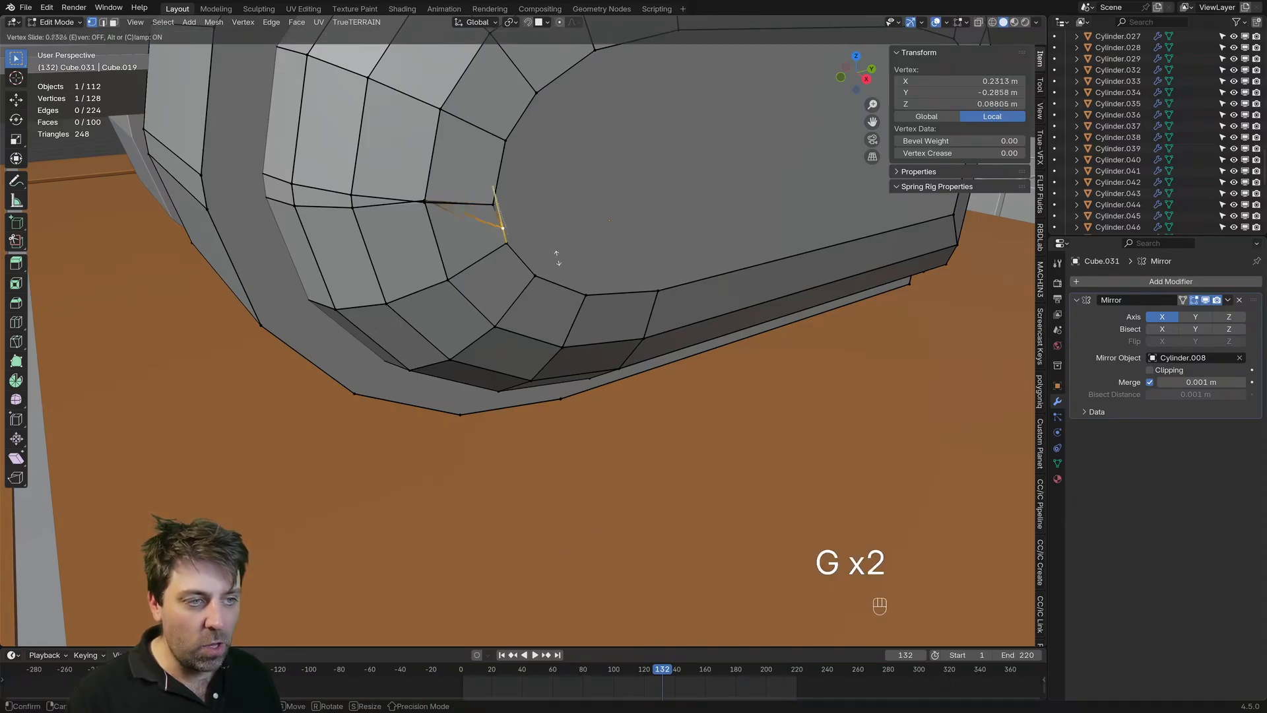
right_click(537, 228)
middle_drag(542, 220, 518, 204)
key(g)
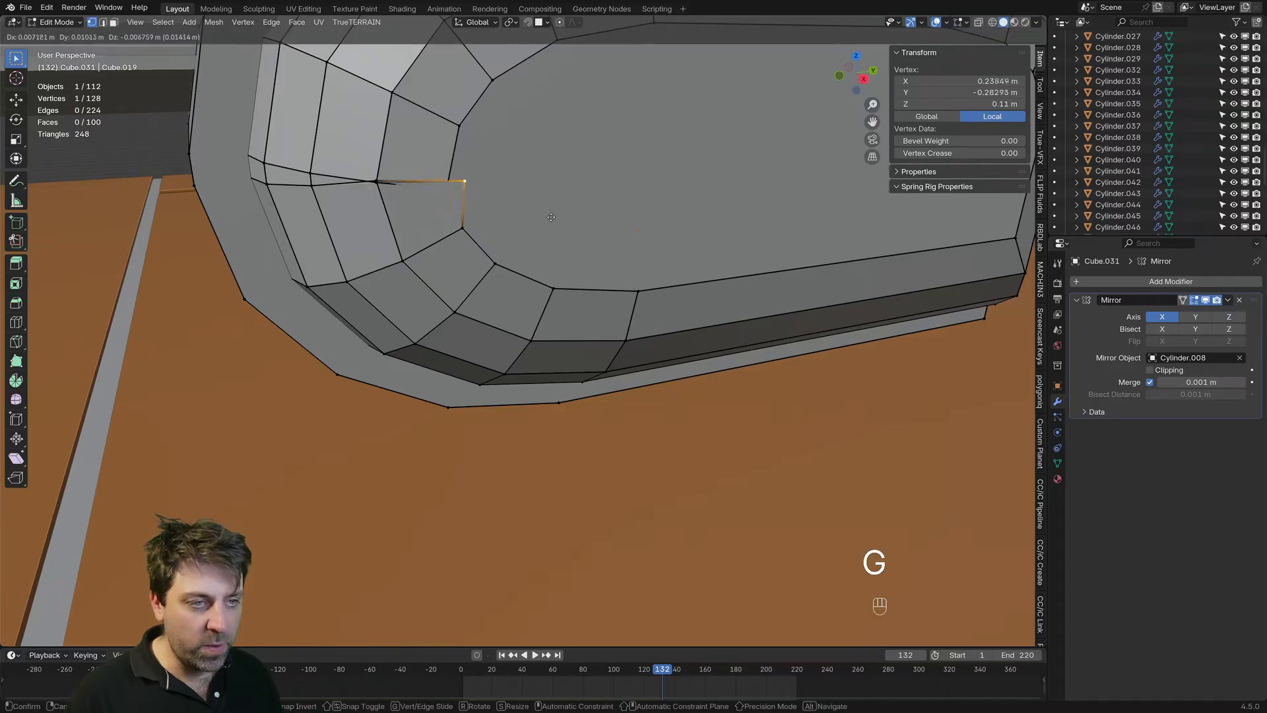
click(493, 240)
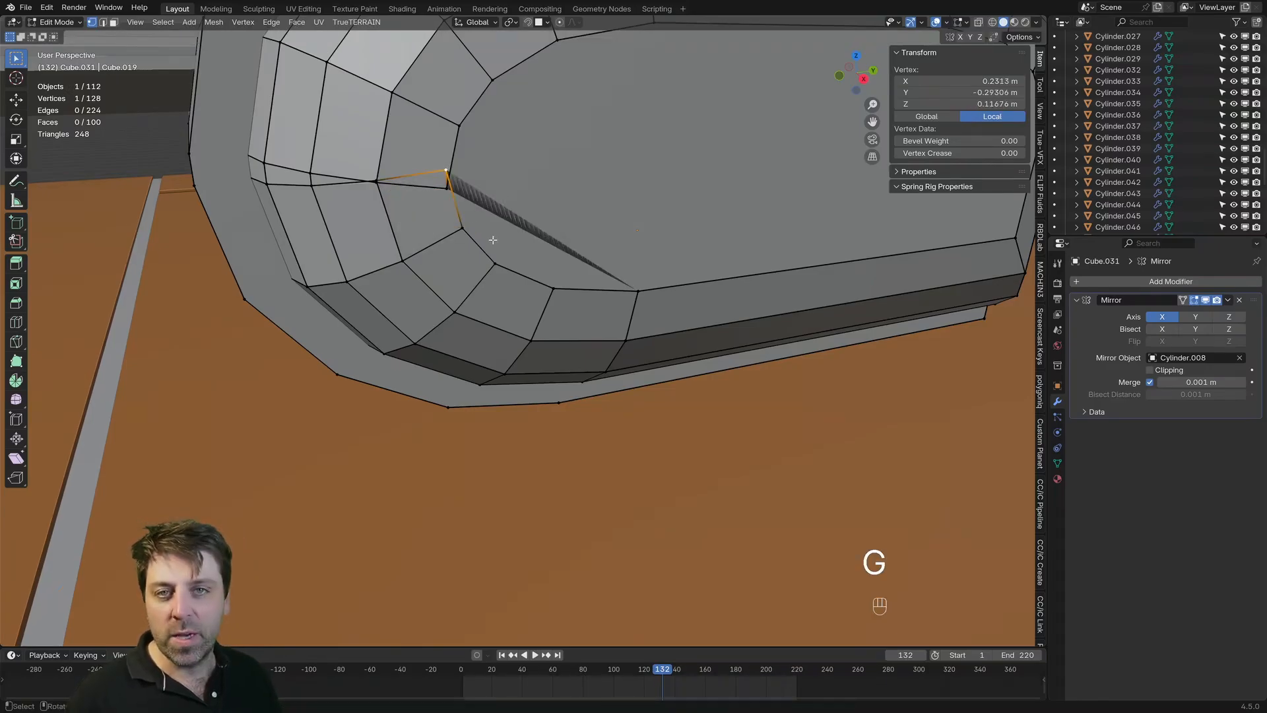
Step: Slide the two crossed vertices at the front of the rim past each other along their edges
key(g)
key(g)
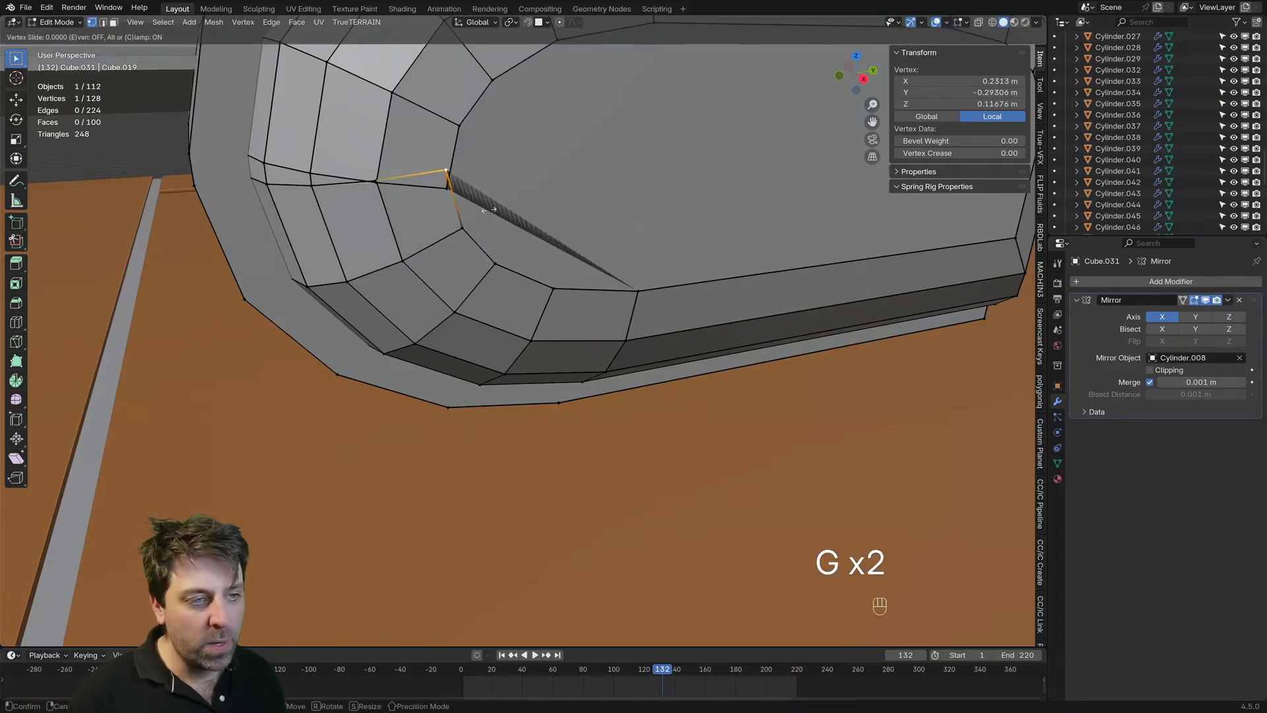
click(503, 237)
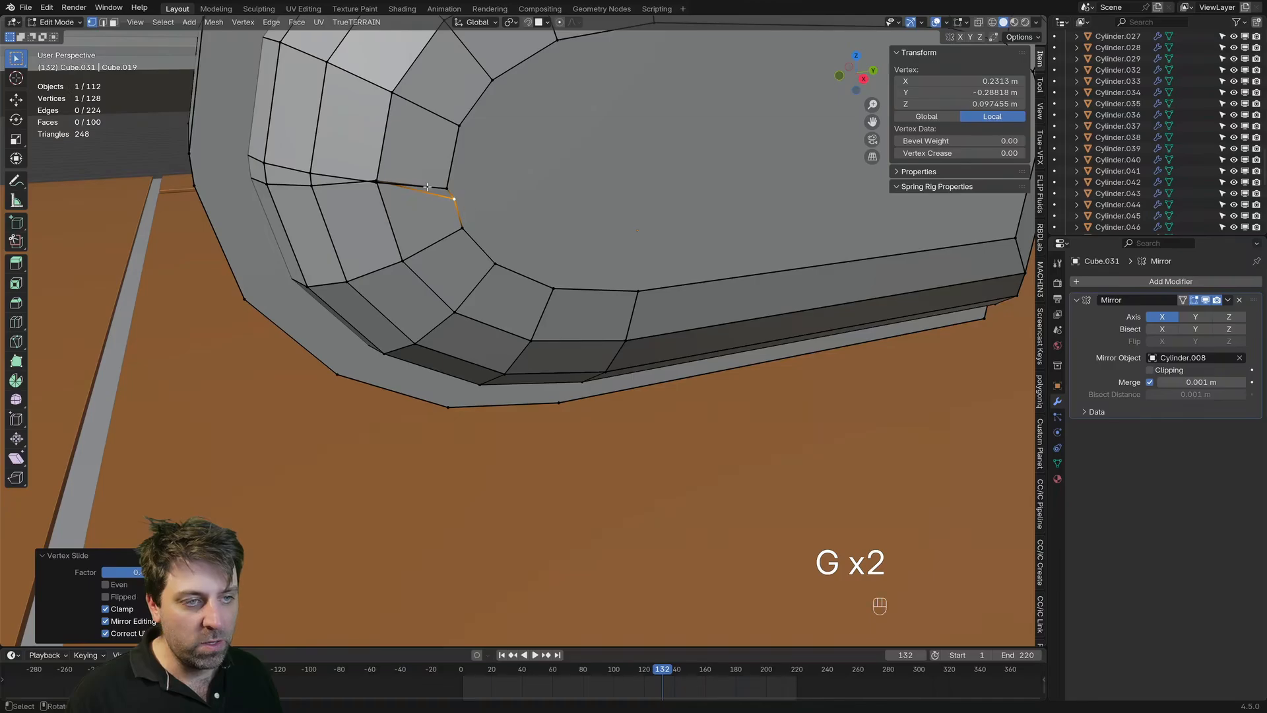
key(g)
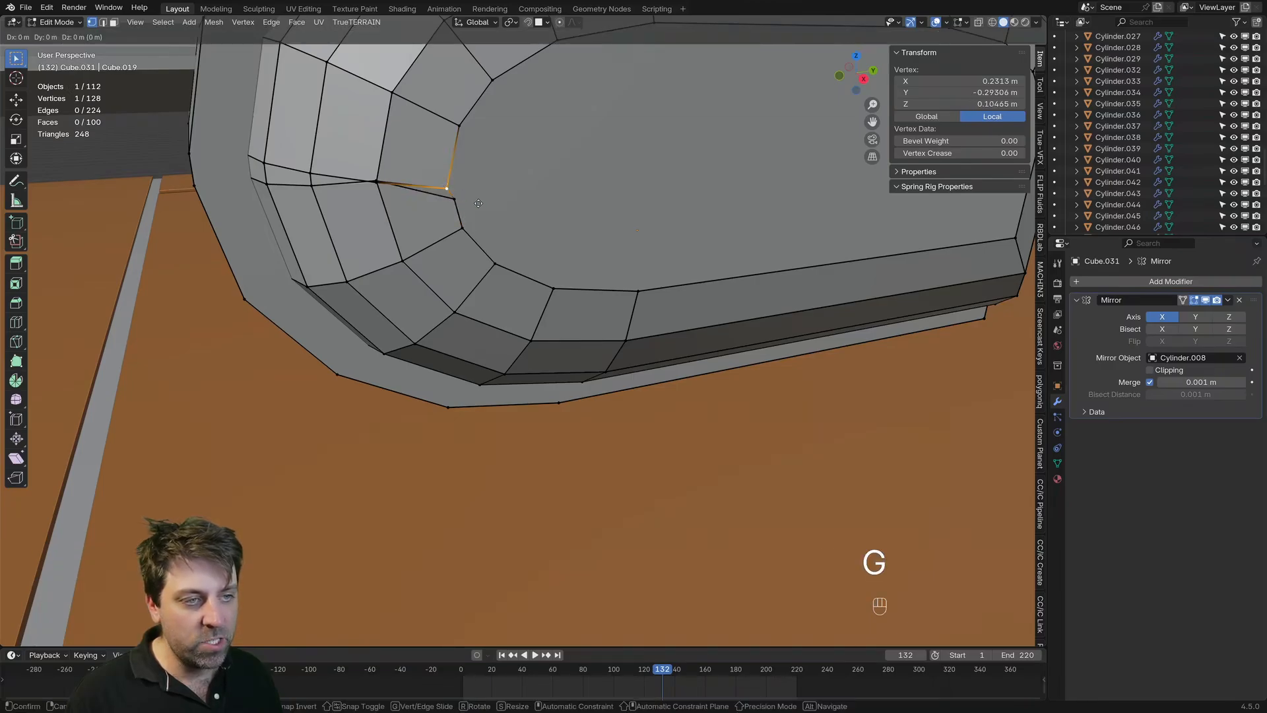
key(g)
click(489, 238)
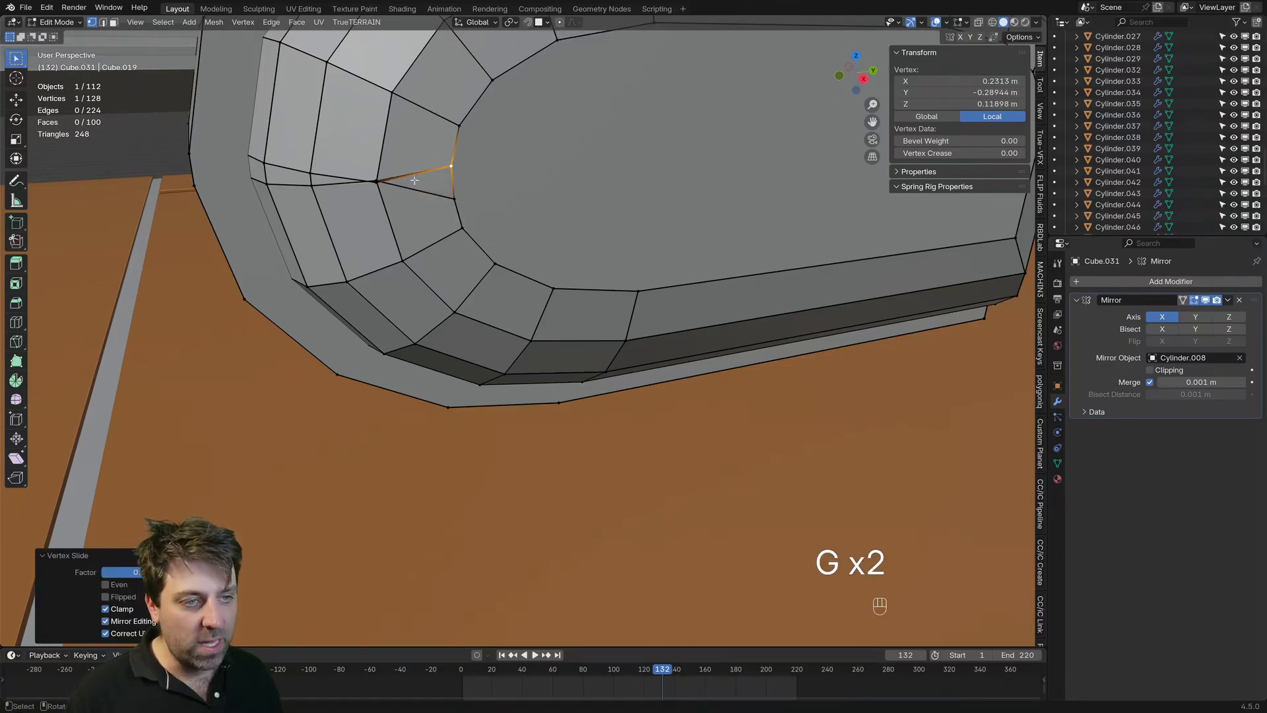
Step: Slide the overlapping front vertex on the neighboring bevel ring down to a local Z of about 0.105 m
click(373, 184)
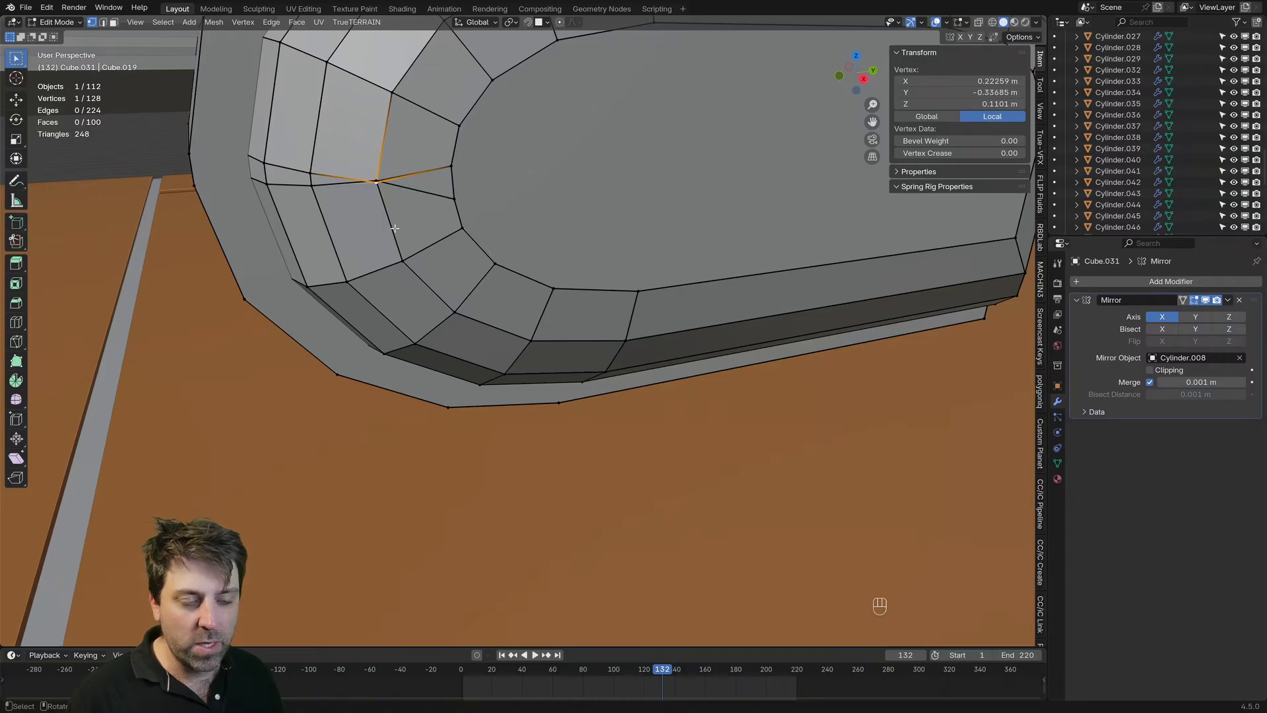
key(g)
key(g)
Step: Slide the lower rim vertex up to a local Z of about 0.109 m and the upper one slightly down toward it
key(g)
key(g)
click(489, 204)
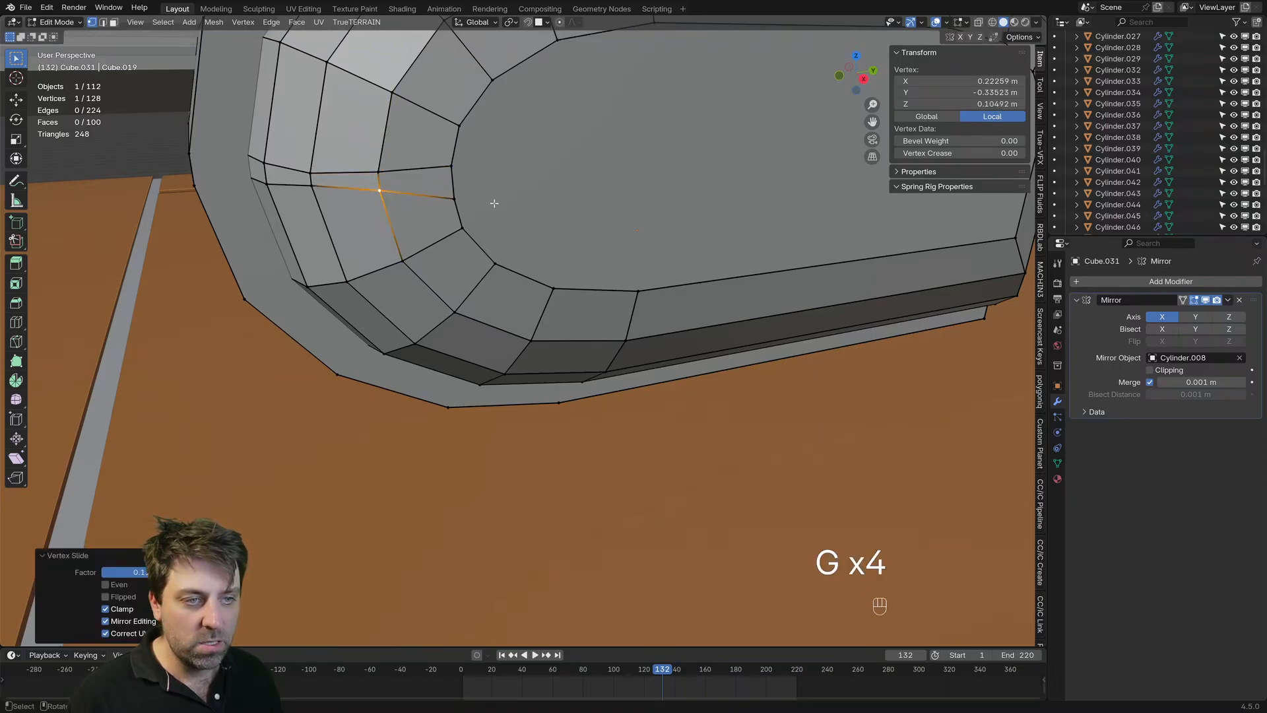
key(g)
key(g)
click(498, 196)
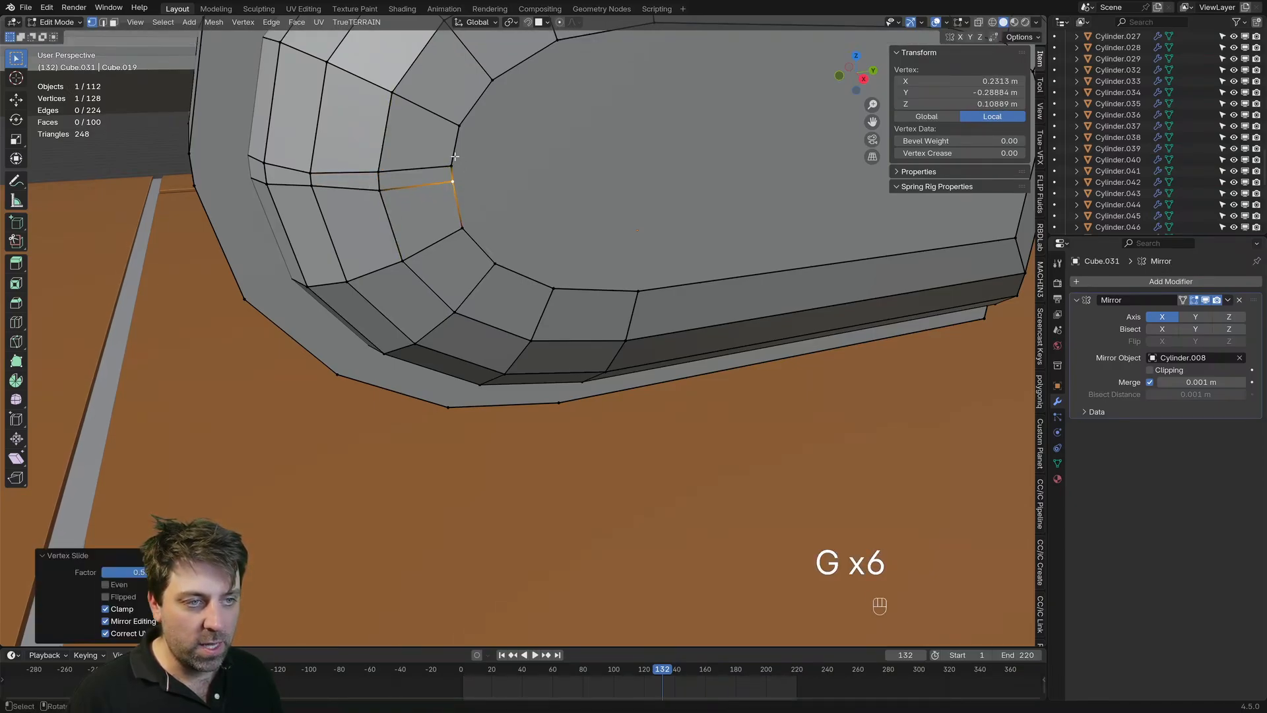
click(455, 157)
key(g)
key(g)
click(456, 163)
Step: Slide the two front vertices of the neighboring bevel ring to local Z of about 0.109 m and 0.116 m, level with the rim vertices
click(407, 214)
key(g)
key(g)
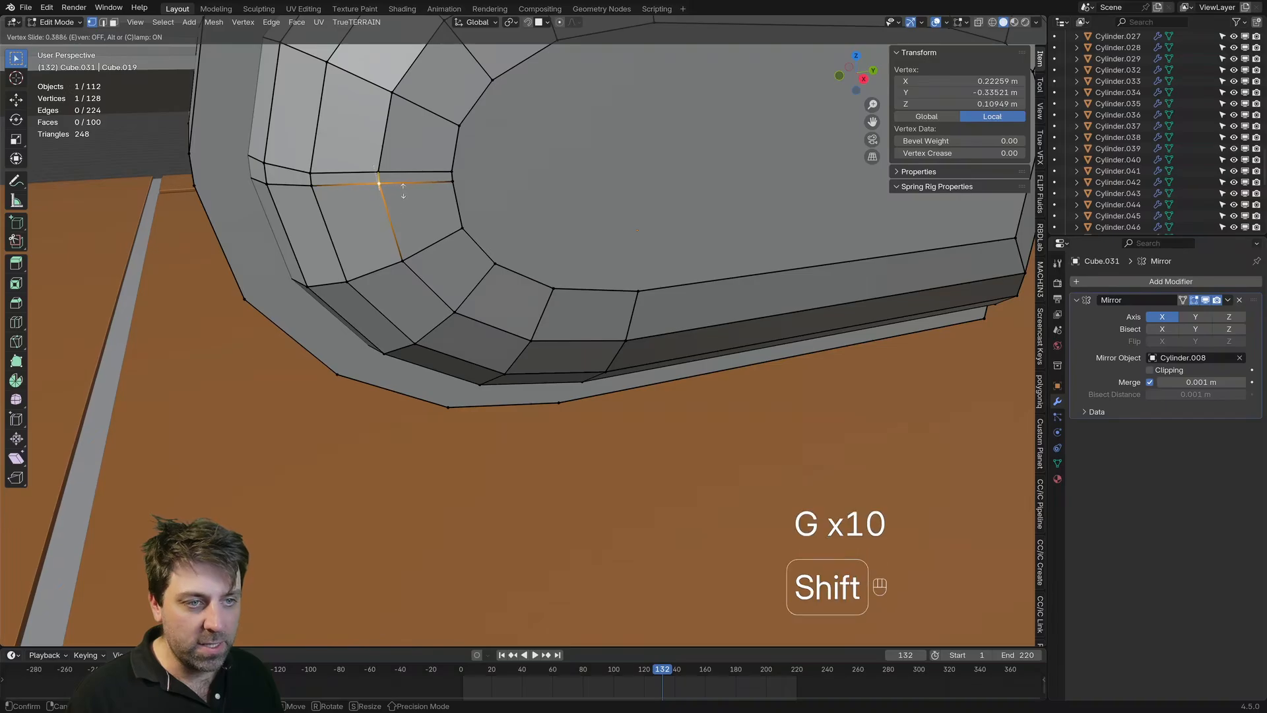
click(381, 172)
key(g)
click(382, 180)
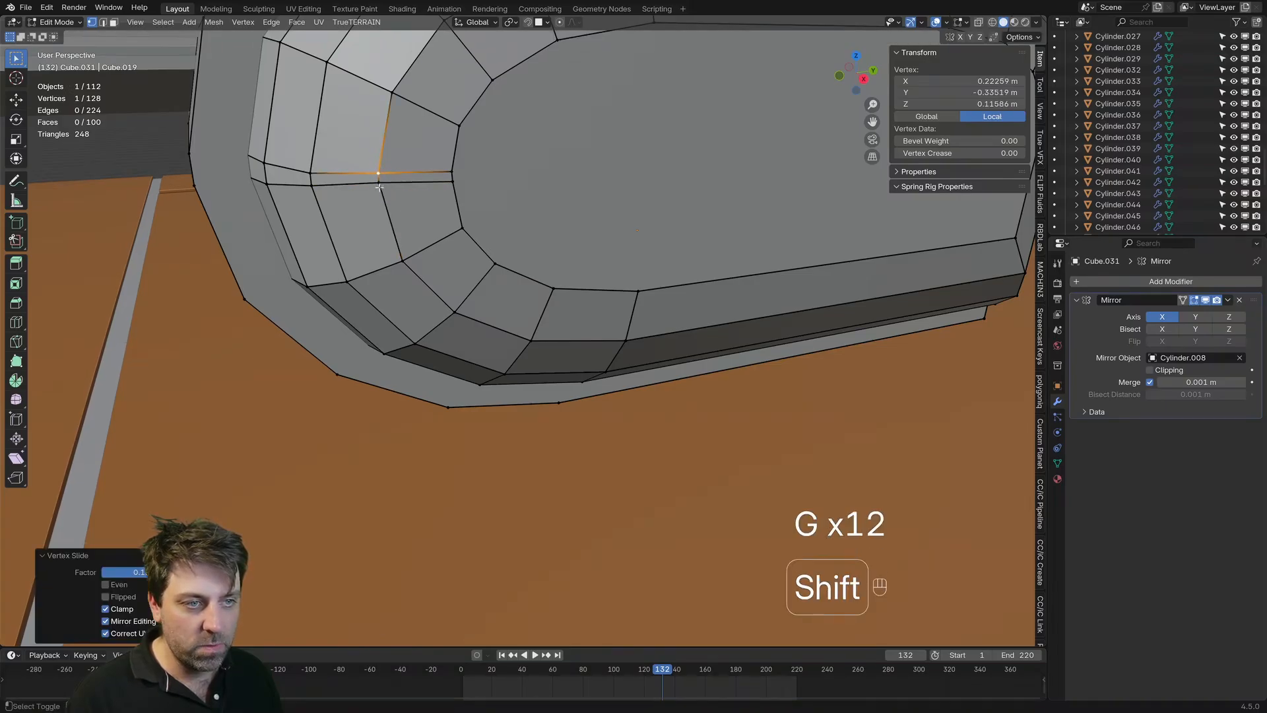
Step: Undo the last vertex slide, slide the lower front vertex of the innermost ring up to a local Z of about 0.111 m, and finish mesh editing
key(ctrl+z)
click(455, 183)
key(g)
key(g)
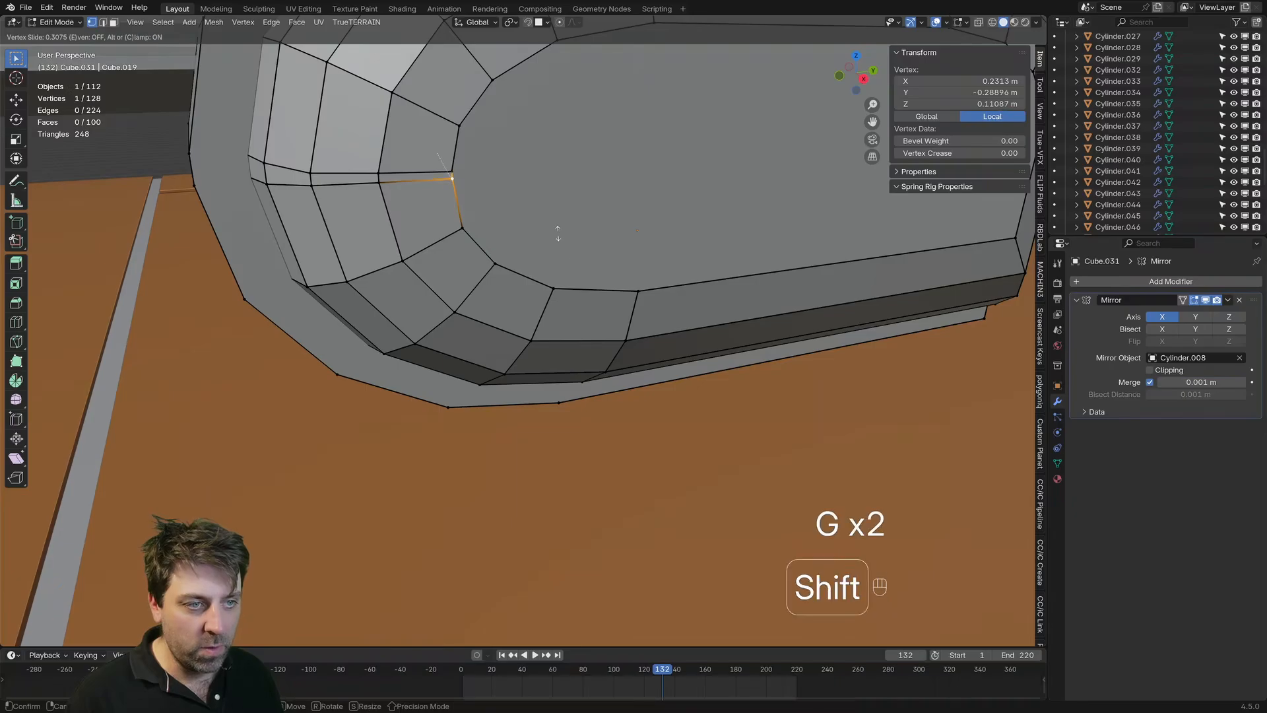
click(553, 234)
key(Tab)
Step: Examine the turret's housings, rounded armor piece and barrel from the side, rear and front to judge the overall shape
scroll(512, 264, down, 4)
middle_drag(499, 274, 429, 248)
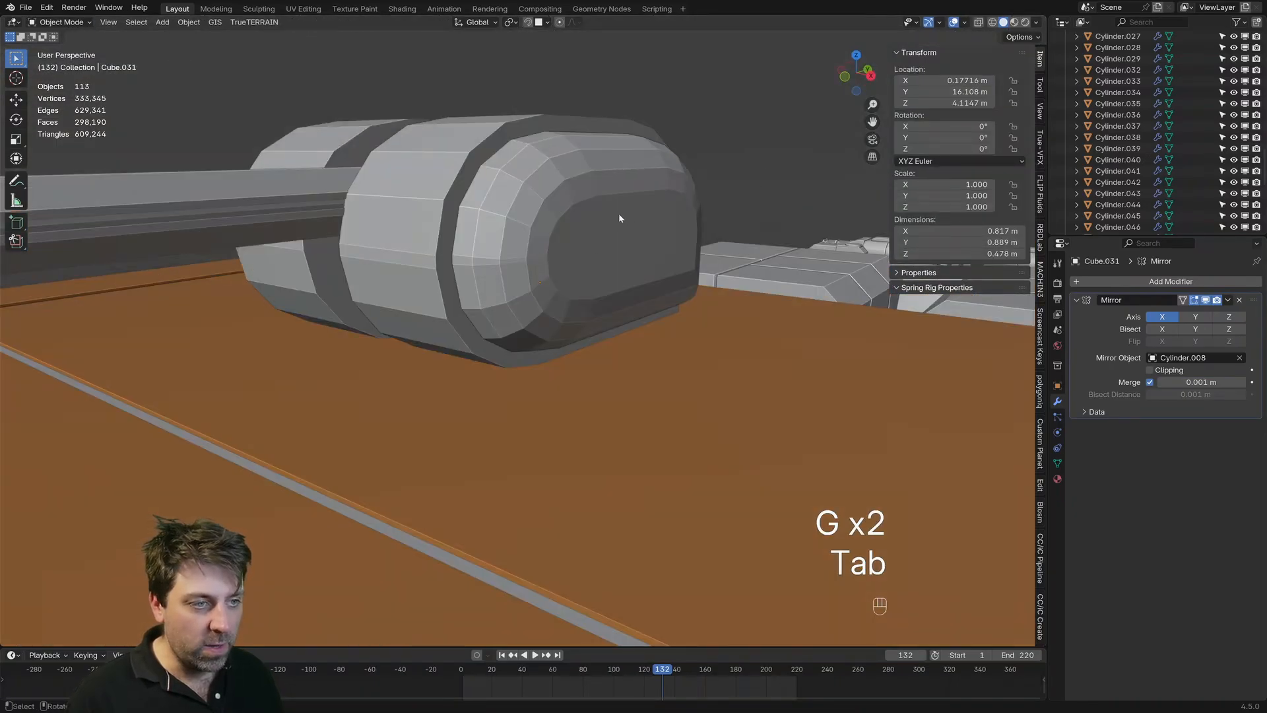
scroll(518, 231, down, 4)
middle_drag(517, 245, 679, 273)
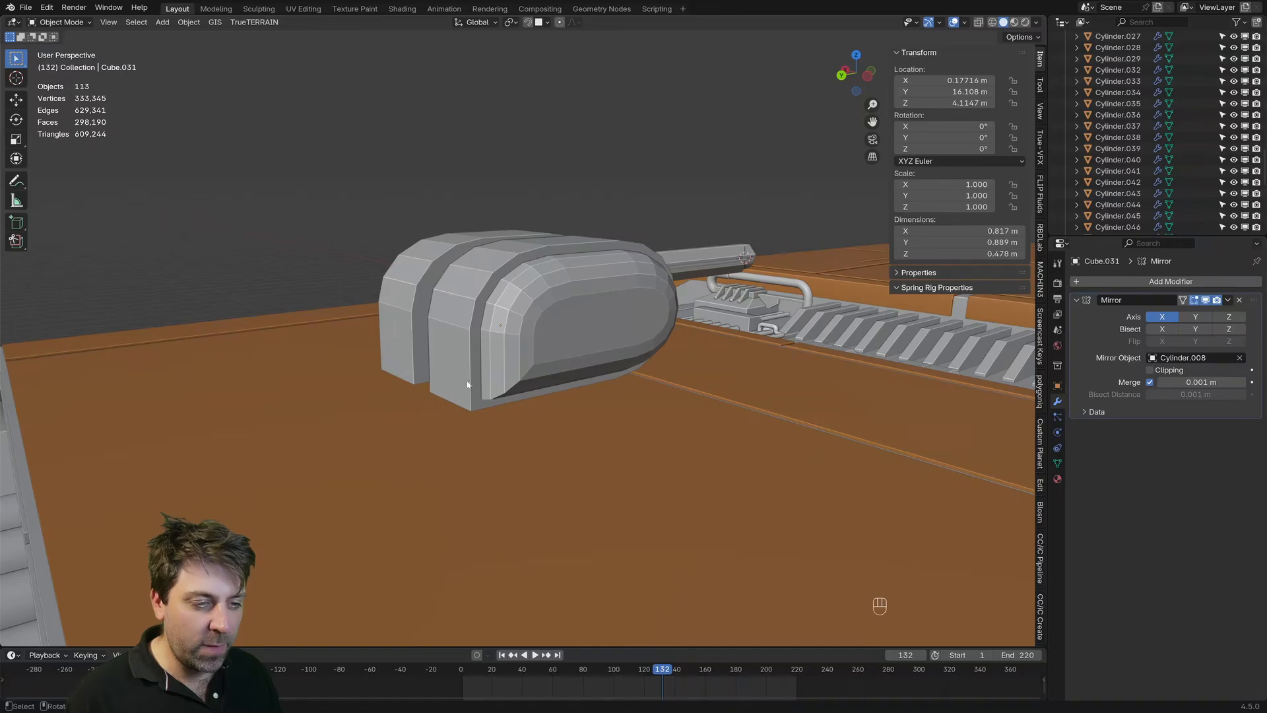
middle_drag(471, 362, 417, 376)
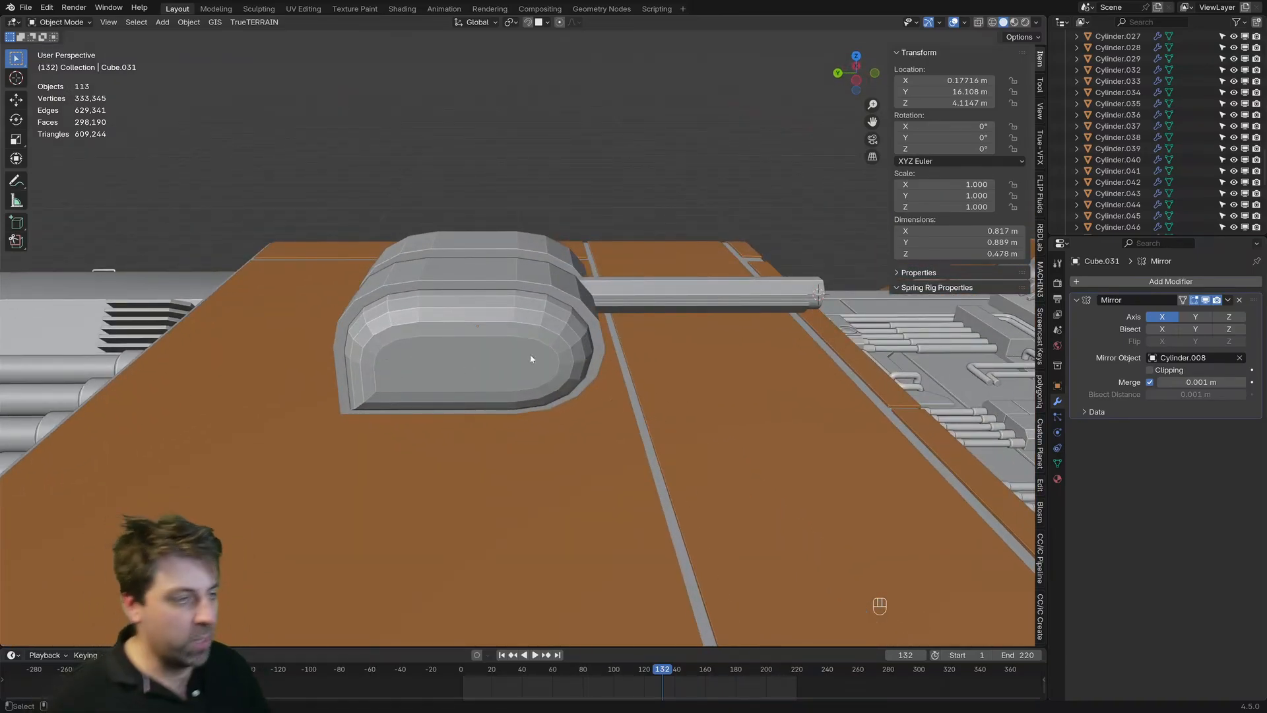
click(532, 264)
middle_drag(532, 359, 423, 257)
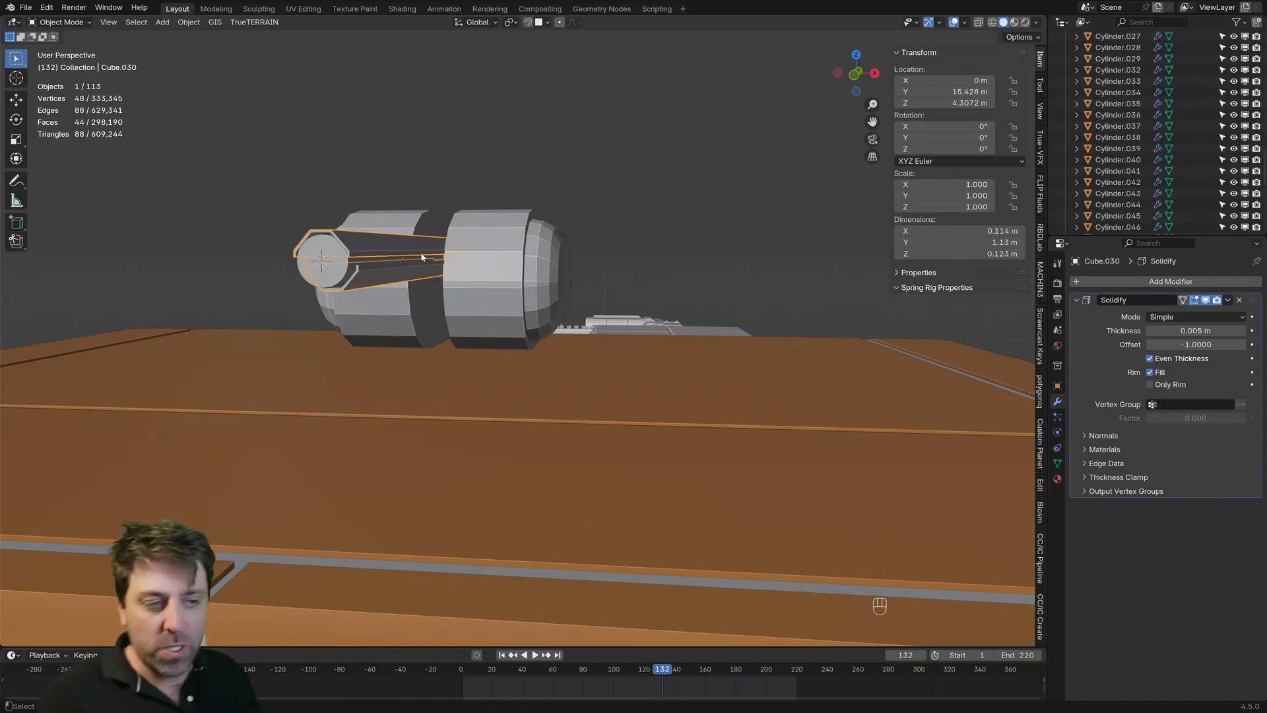
middle_drag(439, 260, 433, 246)
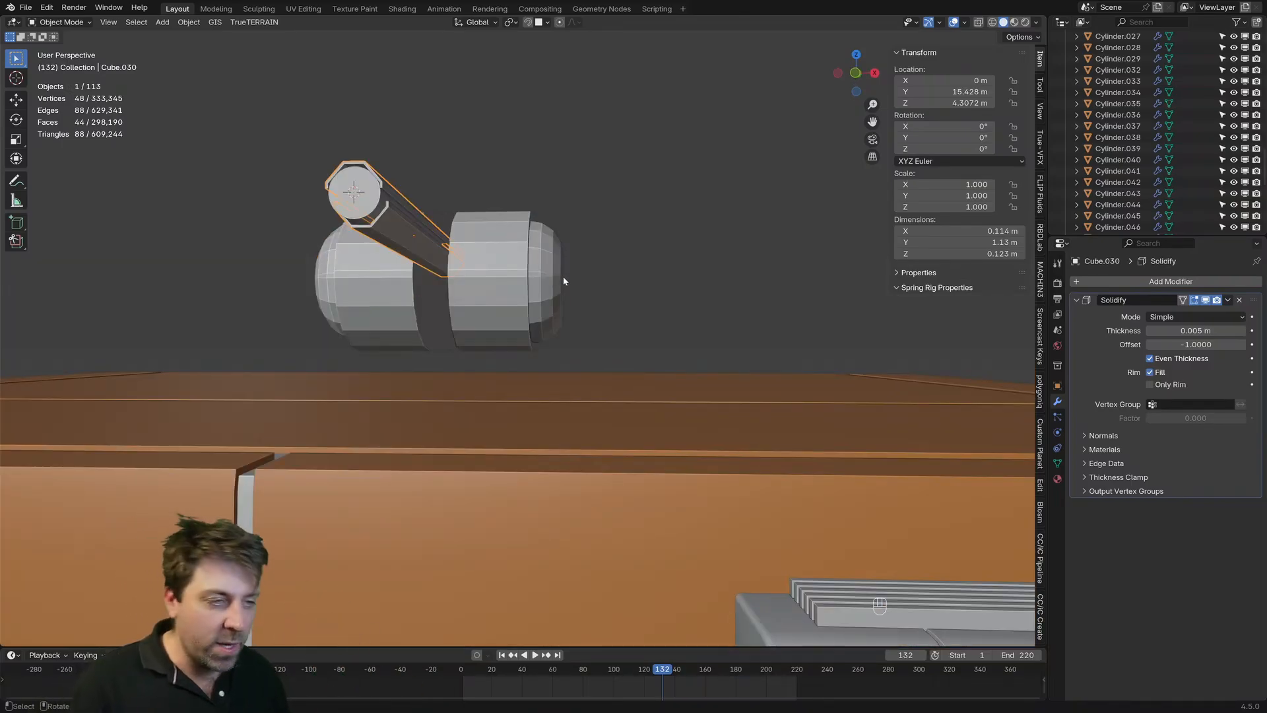
Step: Select the mirrored rounded armor piece on the outer face of the turret's side housing
click(544, 283)
middle_drag(544, 283, 467, 297)
scroll(466, 297, up, 3)
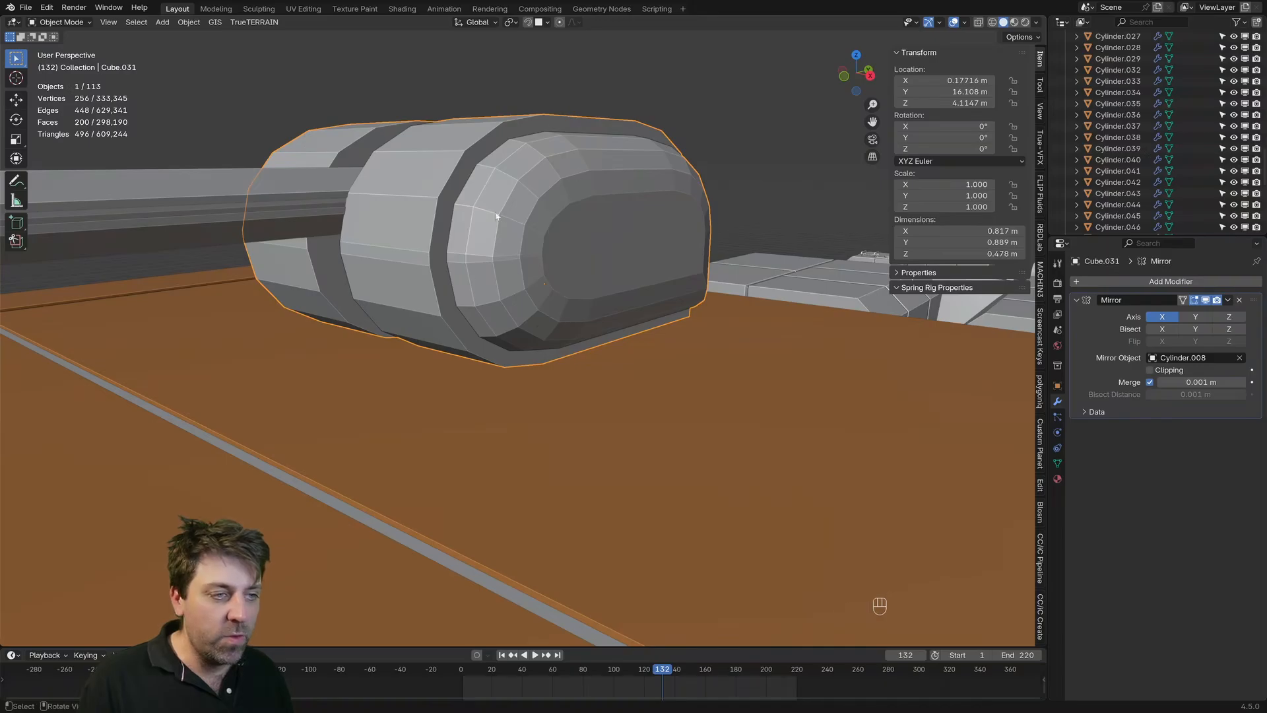
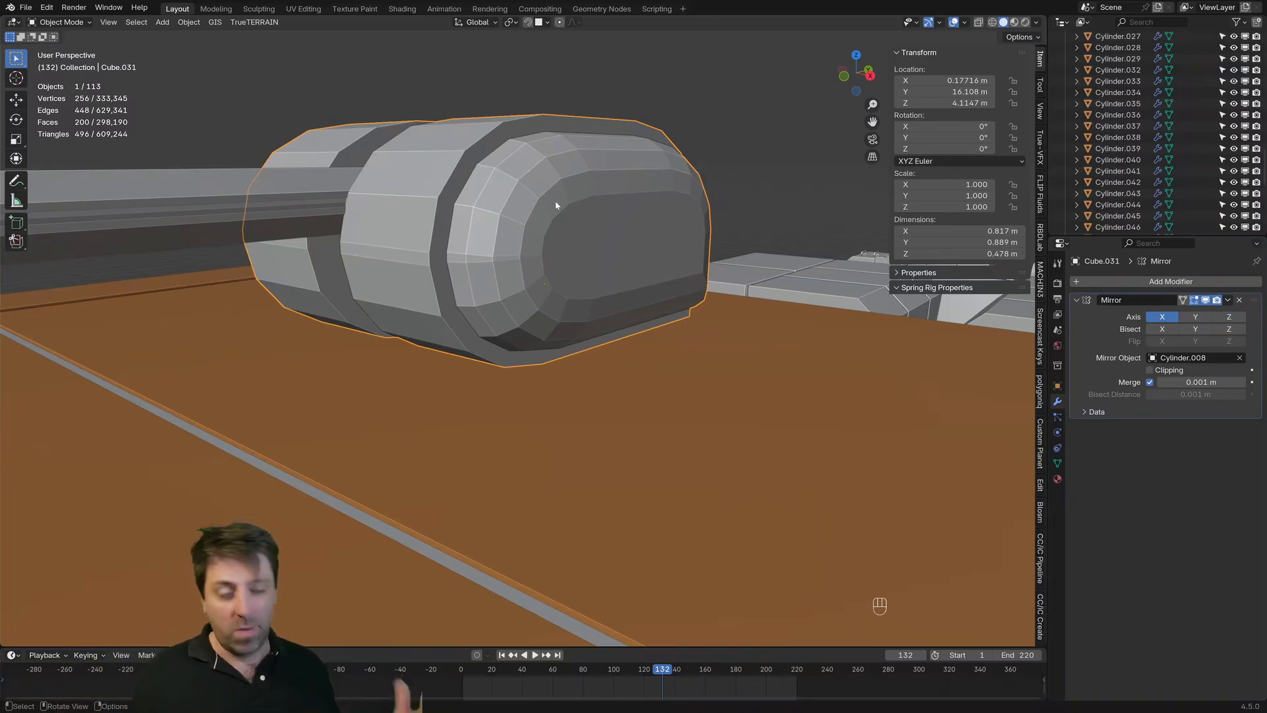
Step: Snap the 3D cursor to the origin of the barrel's sleeve and add a cube there
middle_drag(402, 284, 464, 276)
click(320, 252)
middle_drag(324, 280, 320, 189)
scroll(374, 239, up, 1)
key(shift+s)
click(349, 294)
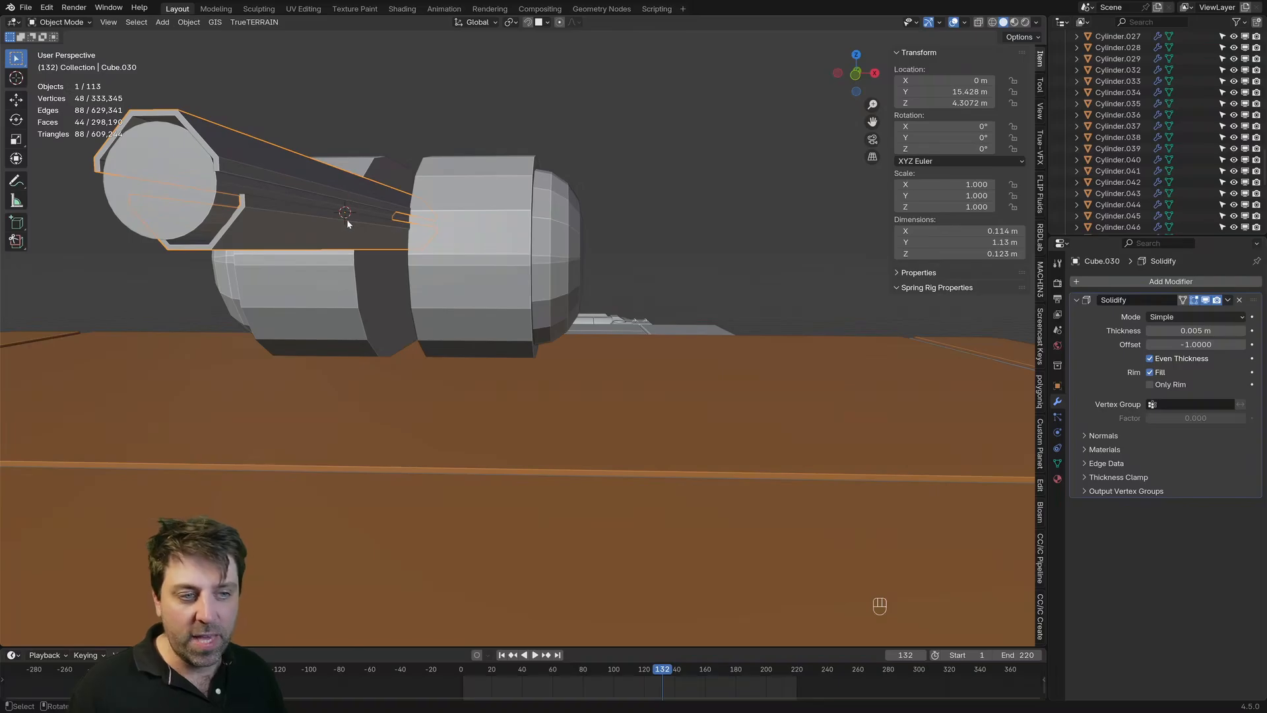
middle_drag(348, 223, 388, 267)
key(shift+a)
mouse_move(389, 266)
click(449, 279)
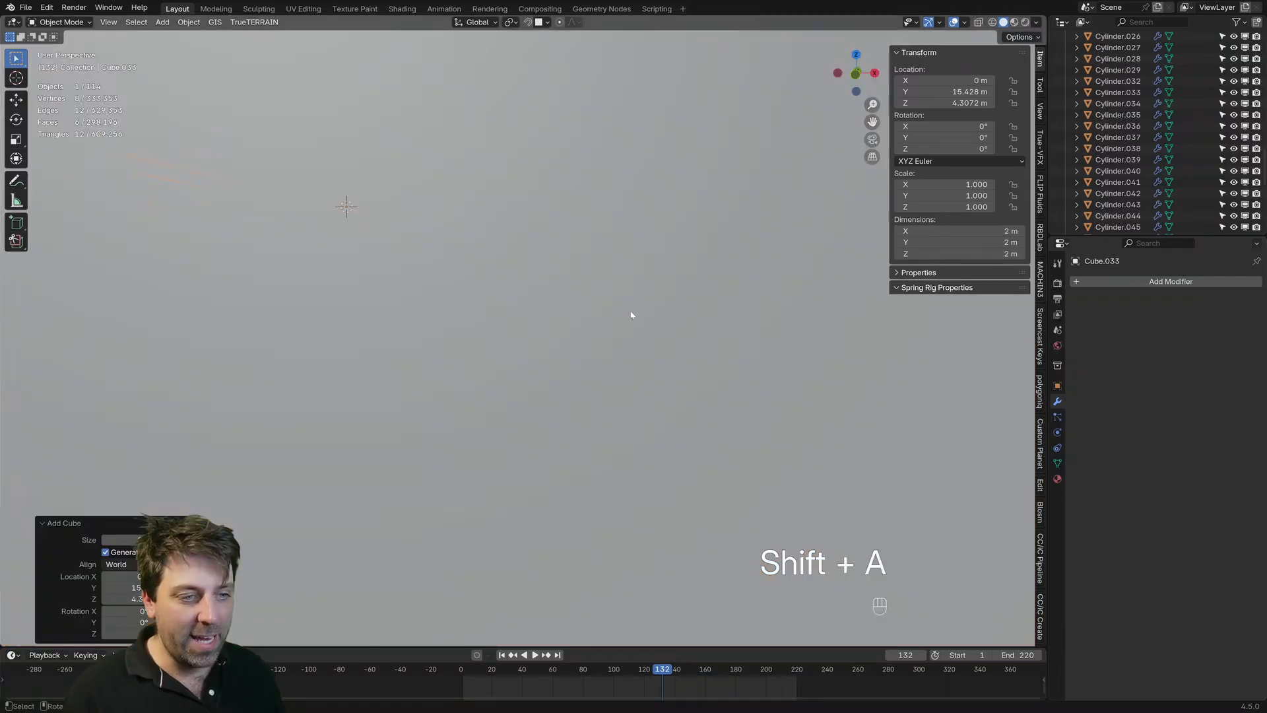
Step: Shrink the cube's mesh to a small block and lower it about 0.084 m along Z beneath the barrel
key(Tab)
key(s)
Step: Narrow the block to about 0.008 m along X and stretch it along Y into a long strip under the barrel
key(s)
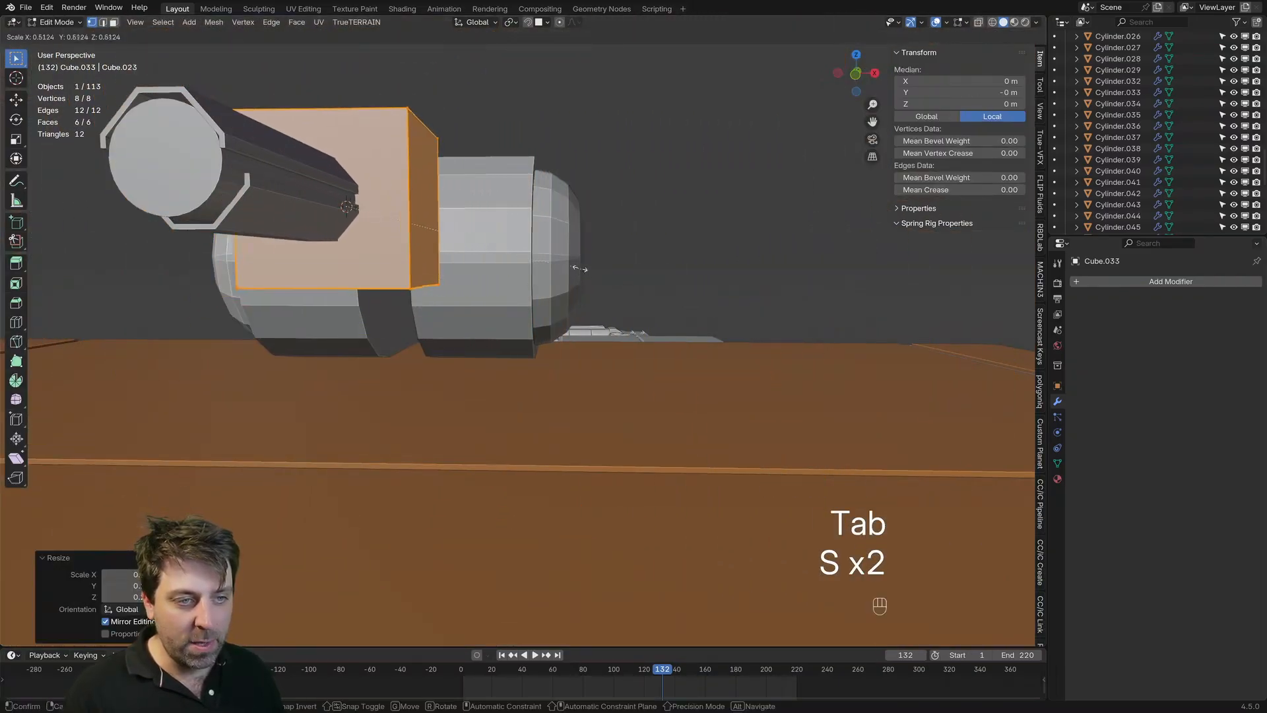
click(401, 221)
key(g)
key(z)
click(654, 341)
key(s)
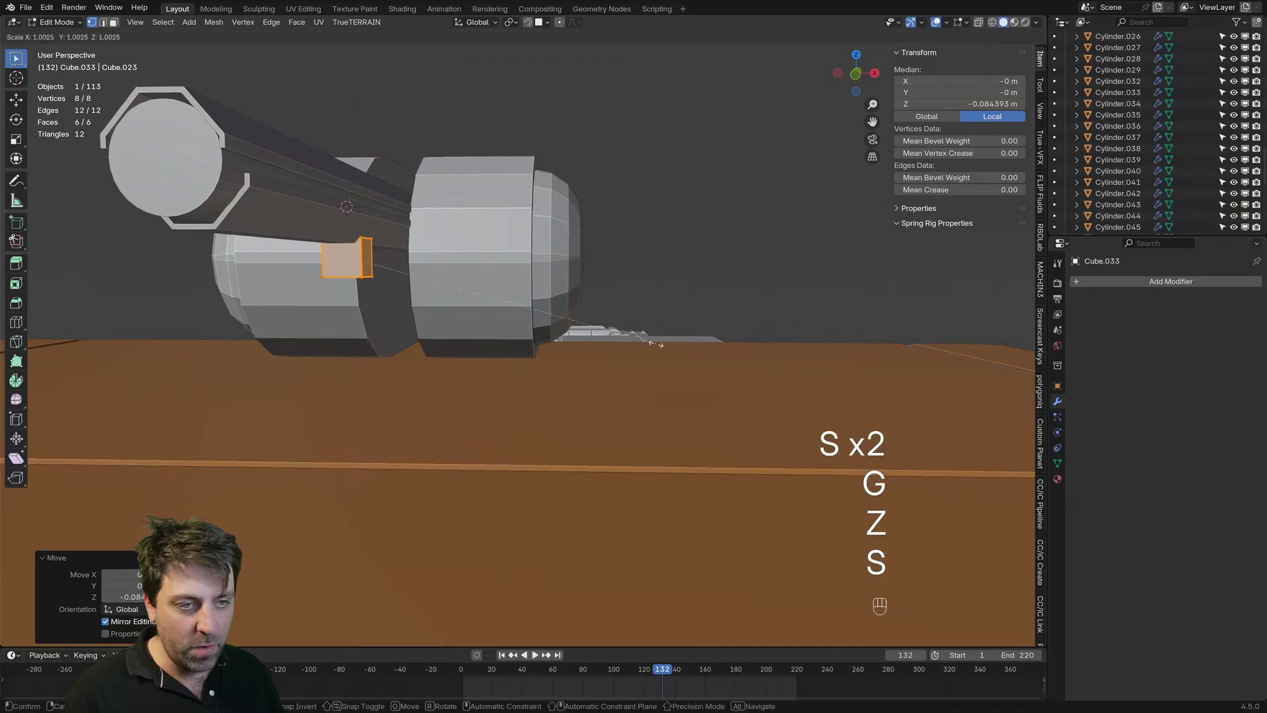
key(x)
click(648, 345)
Step: Flatten the strip to about 0.029 m high and raise it against the barrel's underside at a local Z of about -0.066 m
key(s)
key(y)
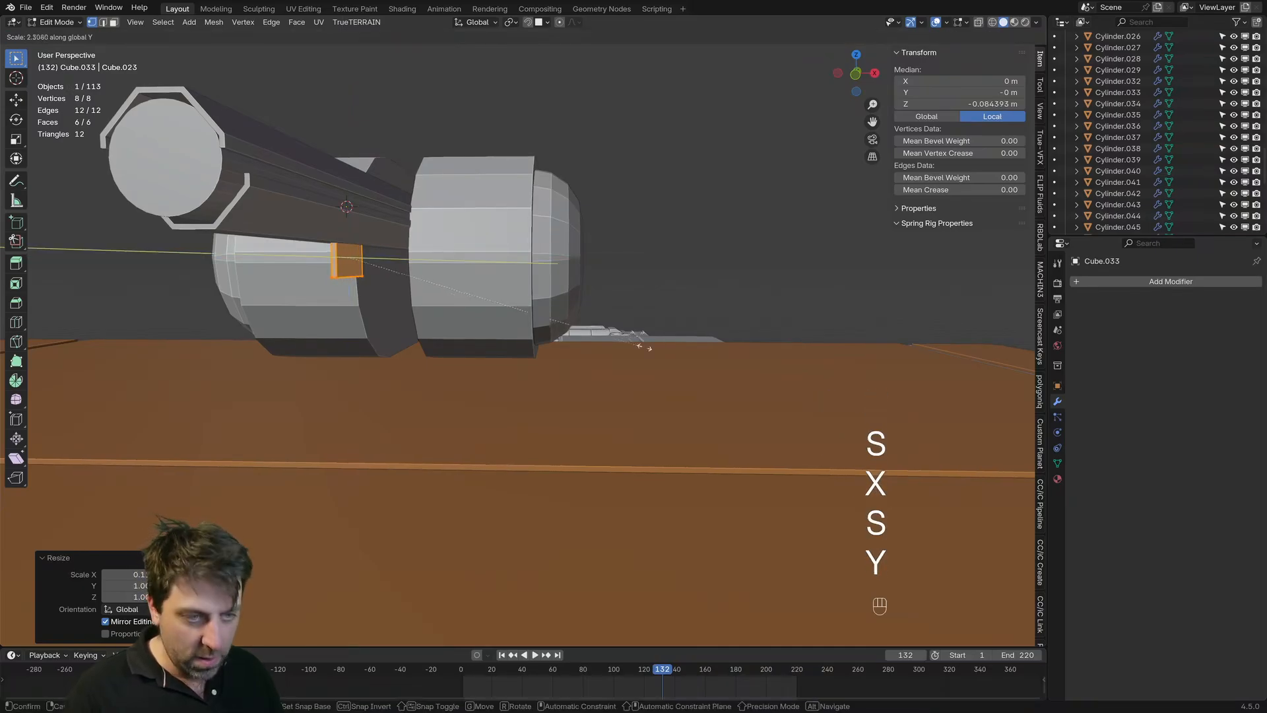
click(526, 396)
middle_drag(526, 396, 449, 408)
shift+middle_drag(264, 388, 473, 340)
key(s)
key(z)
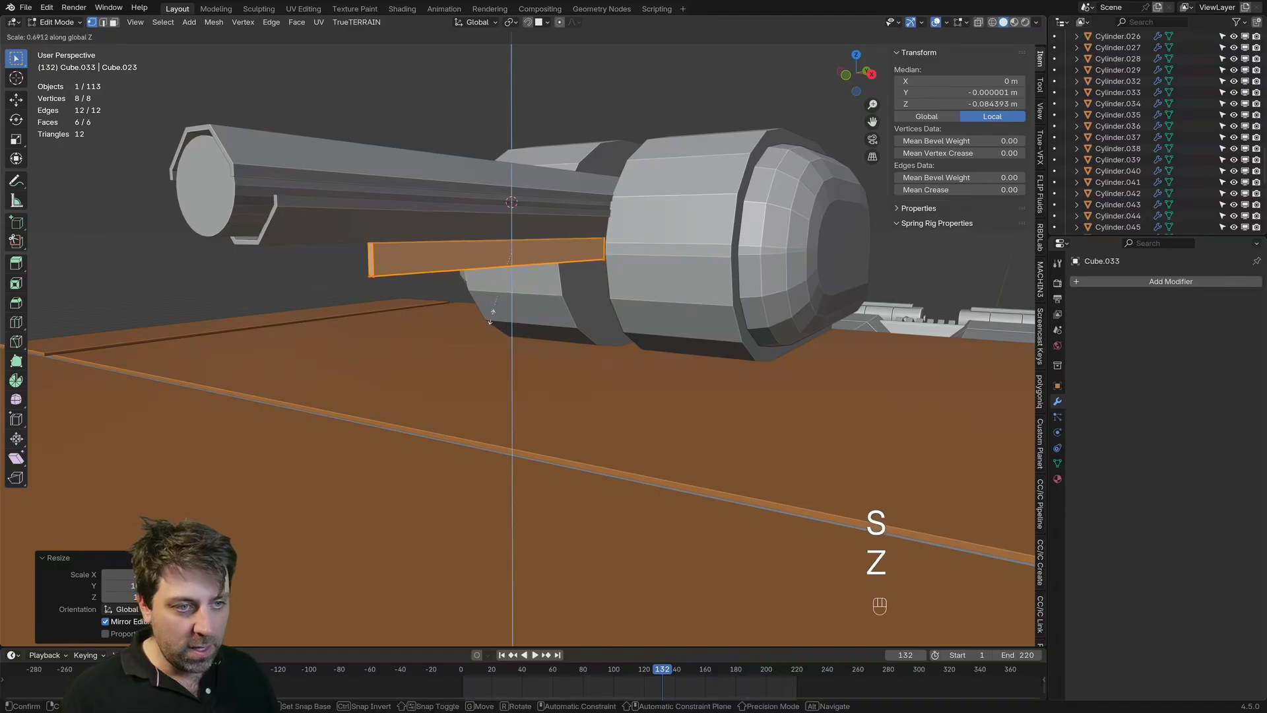
click(503, 295)
key(g)
key(z)
click(489, 207)
mouse_move(448, 311)
shift+middle_down()
mouse_move(519, 372)
mouse_move(475, 278)
mouse_move(489, 286)
mouse_move(390, 316)
mouse_move(438, 324)
shift+middle_up()
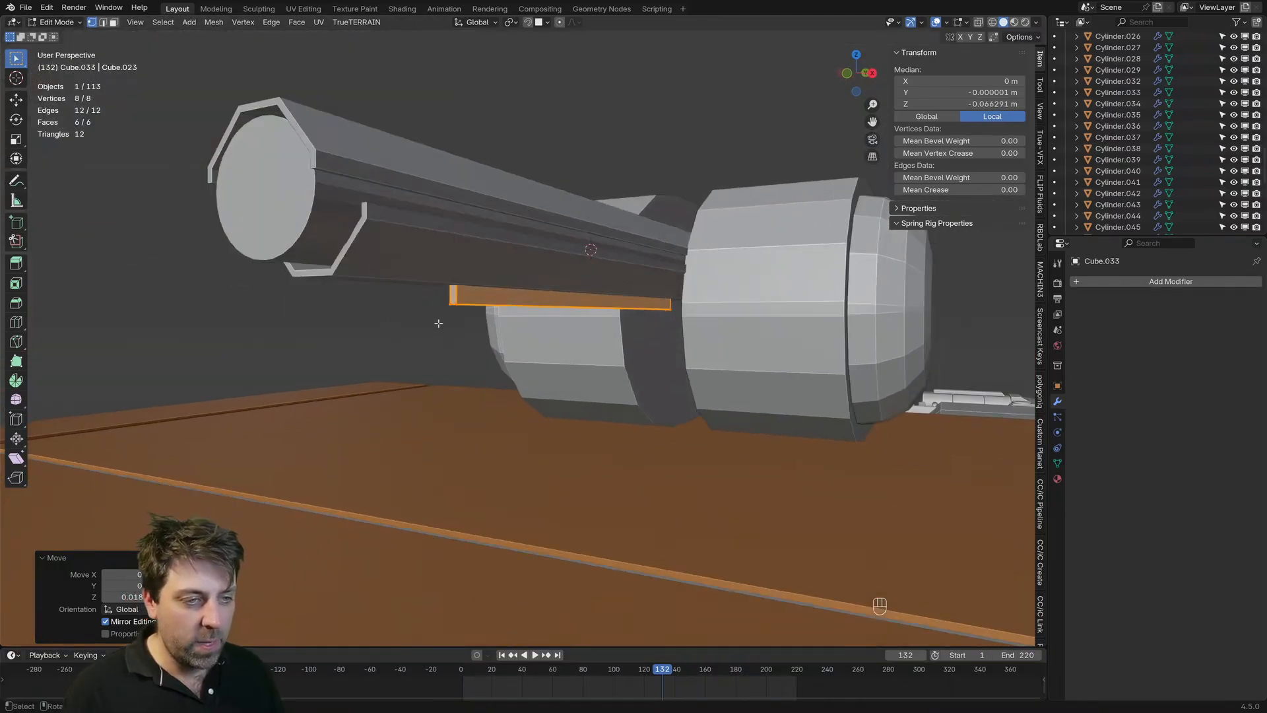
Step: Add a loop cut near the strip's front at local Y of about -0.297 m and extend the front face forward about 0.115 m
scroll(463, 305, up, 2)
key(ctrl+r)
click(462, 297)
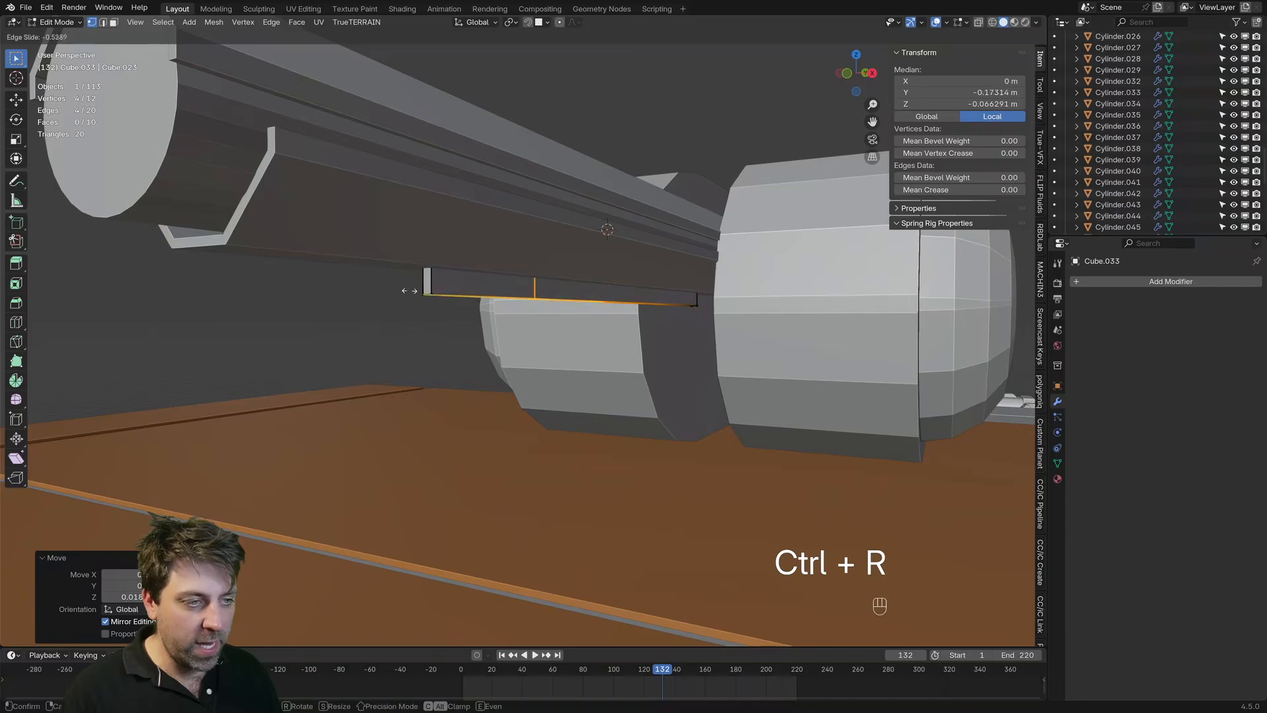
click(359, 291)
middle_drag(419, 367, 474, 357)
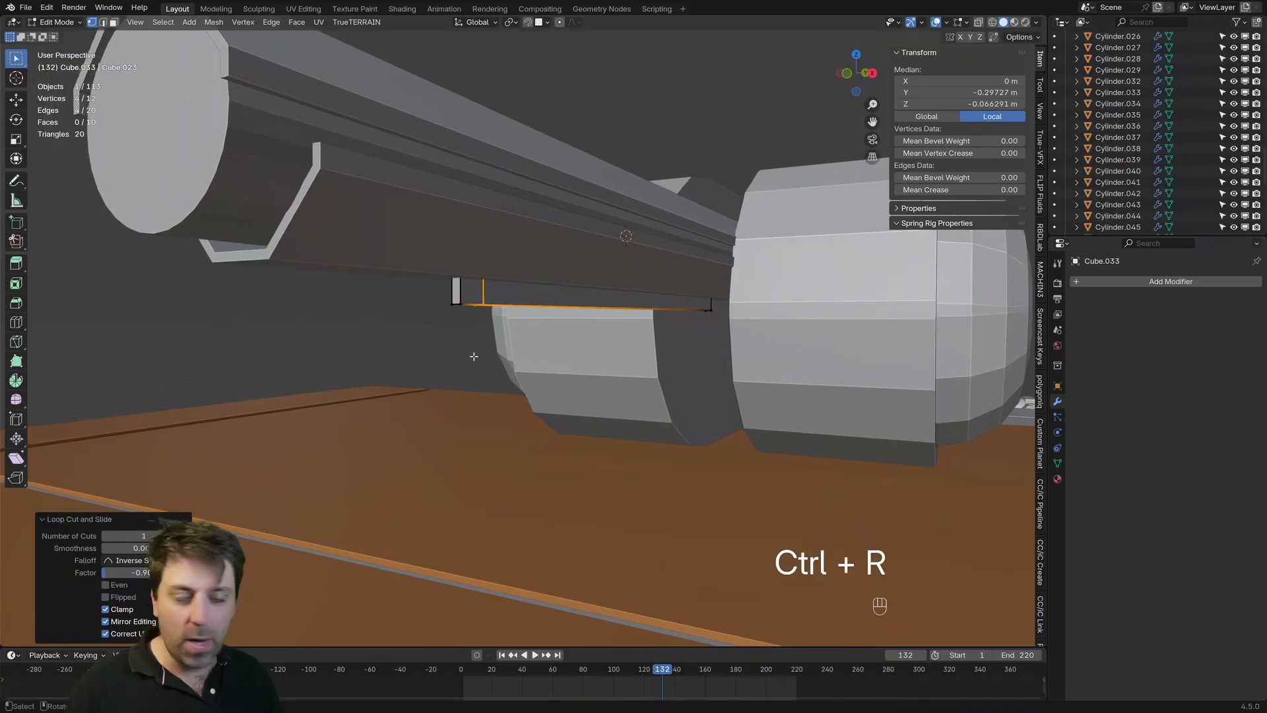
key(3)
key(g)
key(y)
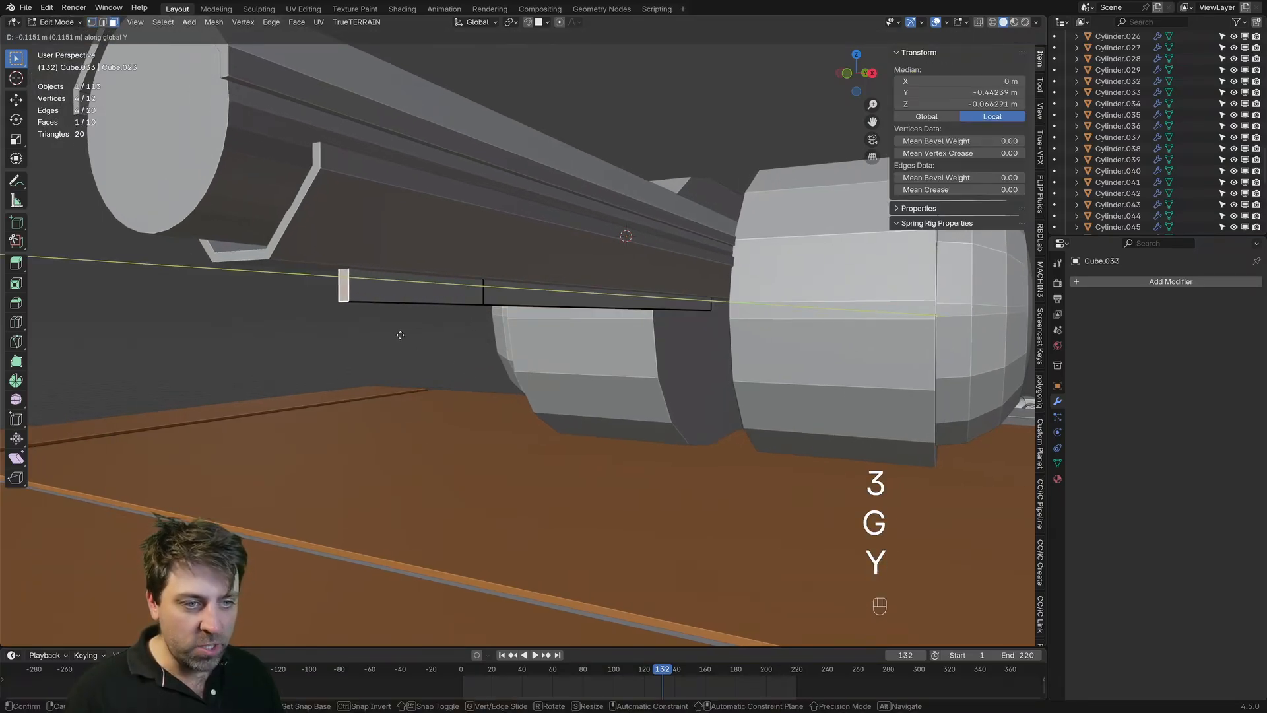
click(357, 326)
Step: Raise the strip's lower front edge about 0.016 m to taper the underside, finish mesh editing and deselect the strip
key(2)
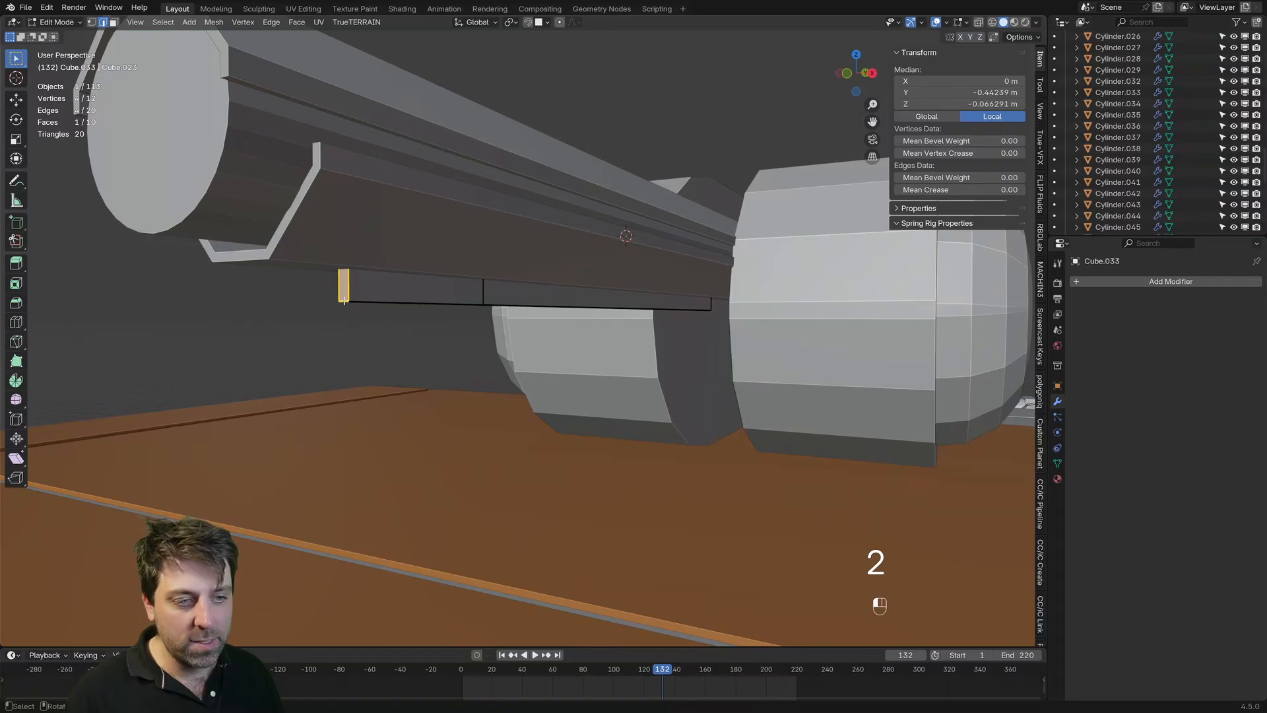
click(343, 281)
key(g)
key(z)
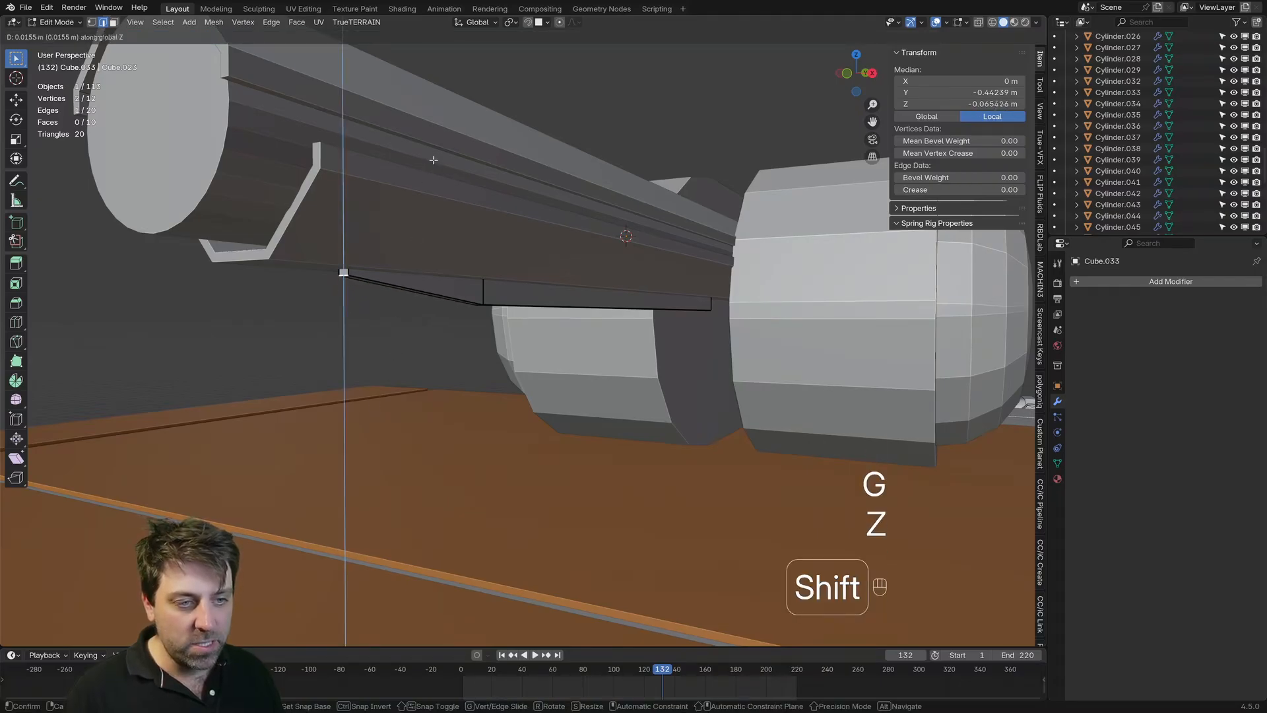
click(433, 159)
scroll(511, 390, down, 6)
key(Tab)
click(469, 196)
Step: Copy the side housing's Mirror modifier to the barrel, its sleeve and the strip underneath
middle_drag(469, 196, 491, 208)
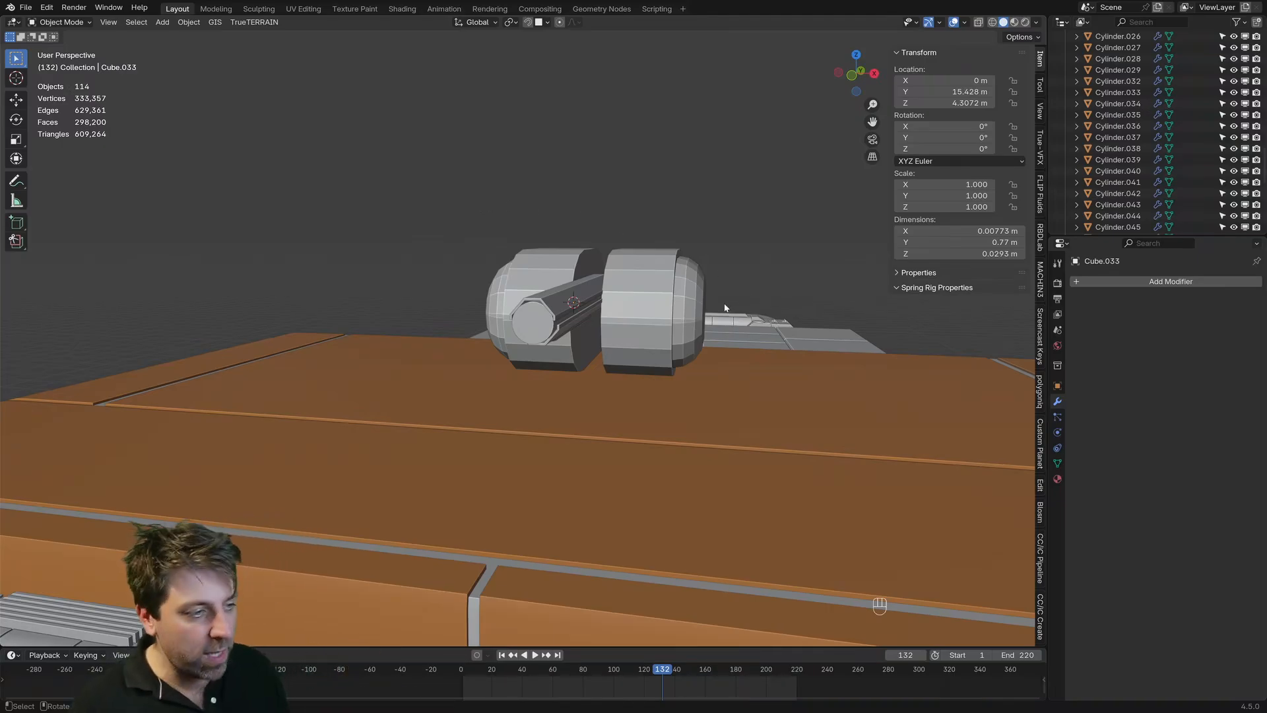
middle_drag(725, 308, 577, 350)
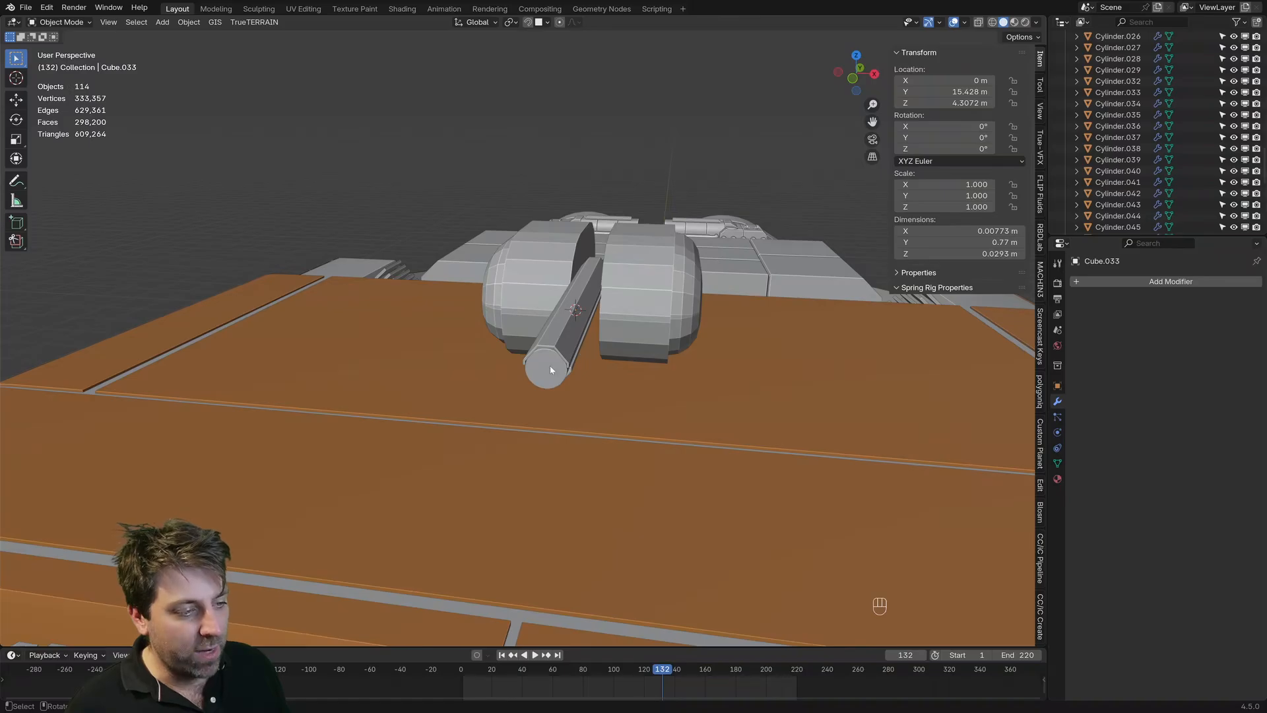
middle_drag(551, 370, 536, 341)
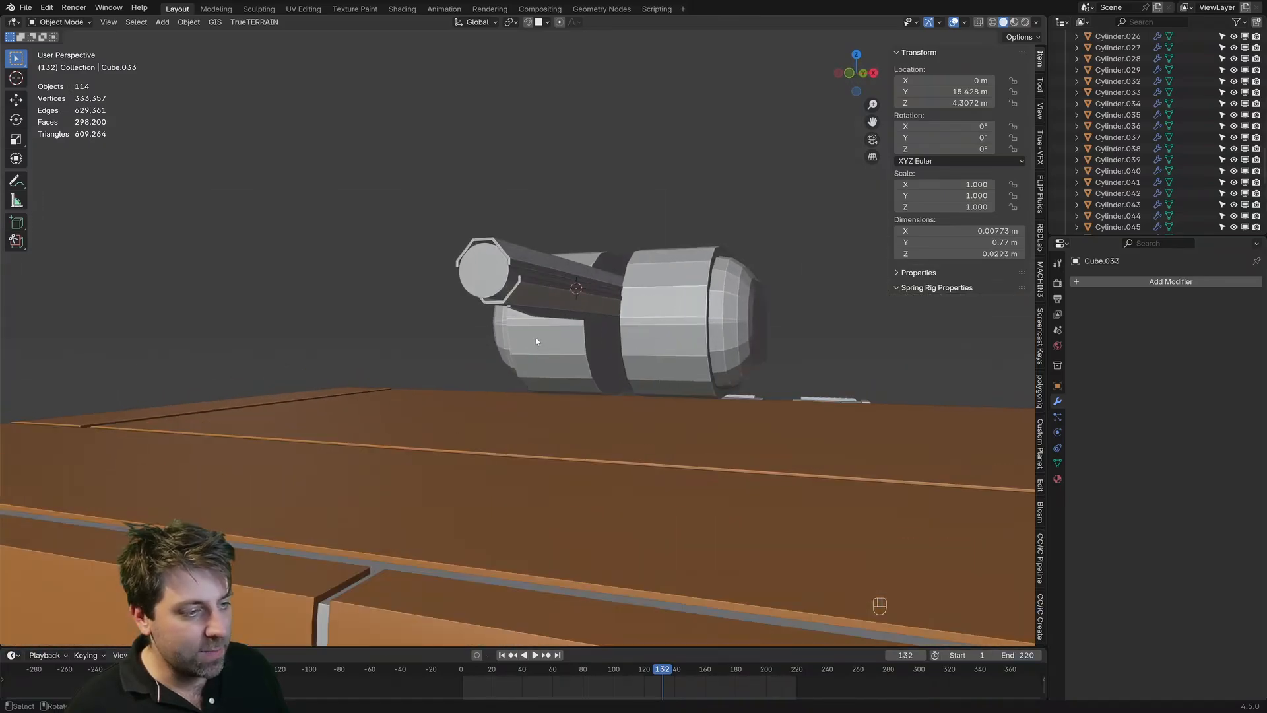
click(585, 318)
shift+click(552, 299)
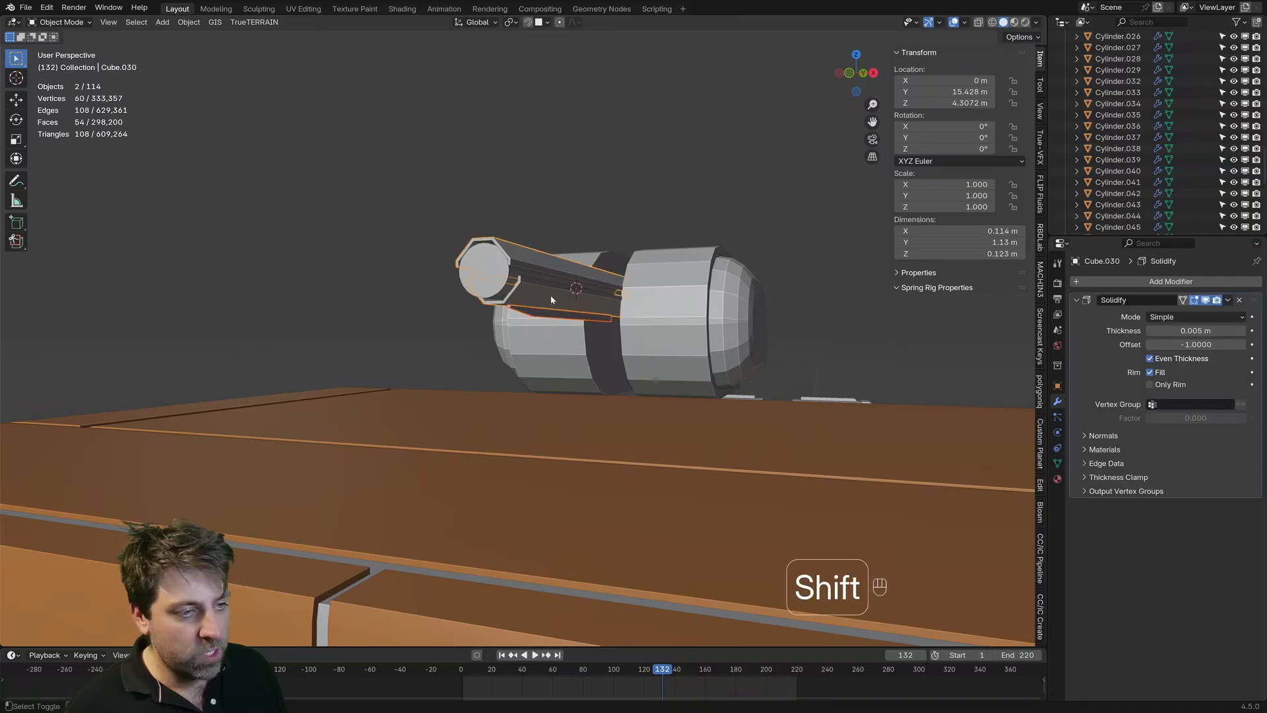
shift+click(489, 279)
key(g)
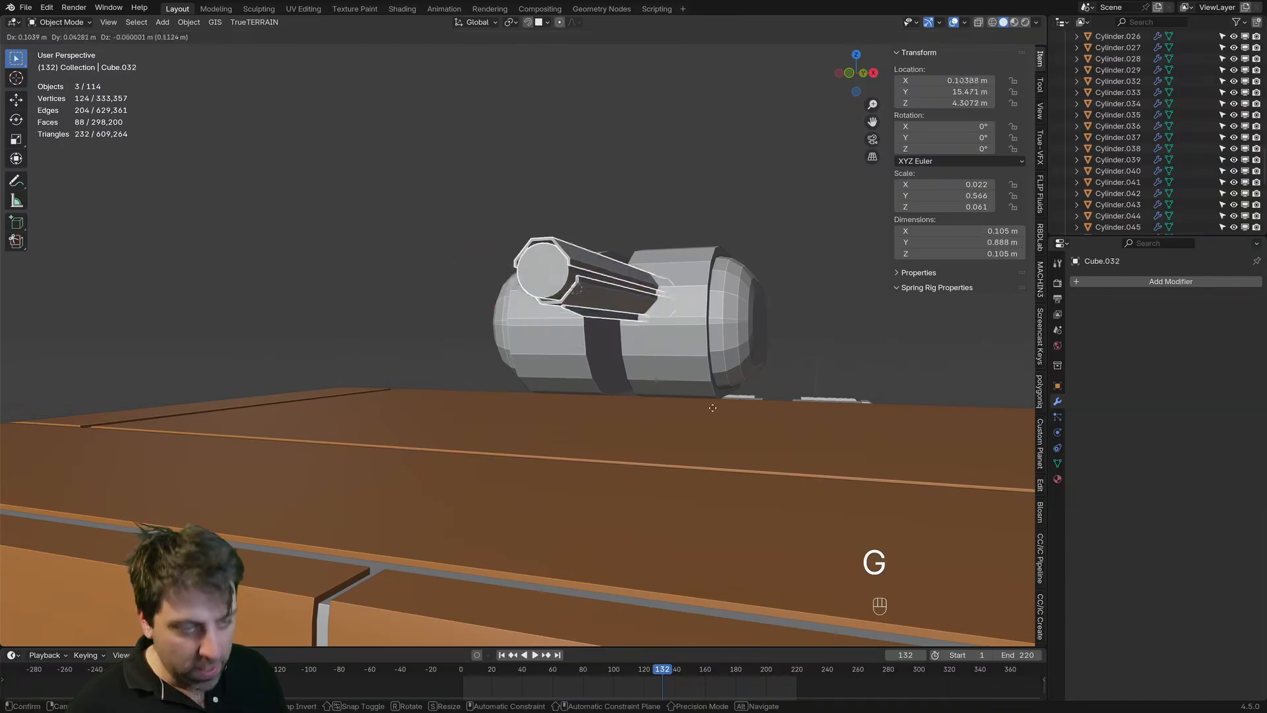
right_click(685, 353)
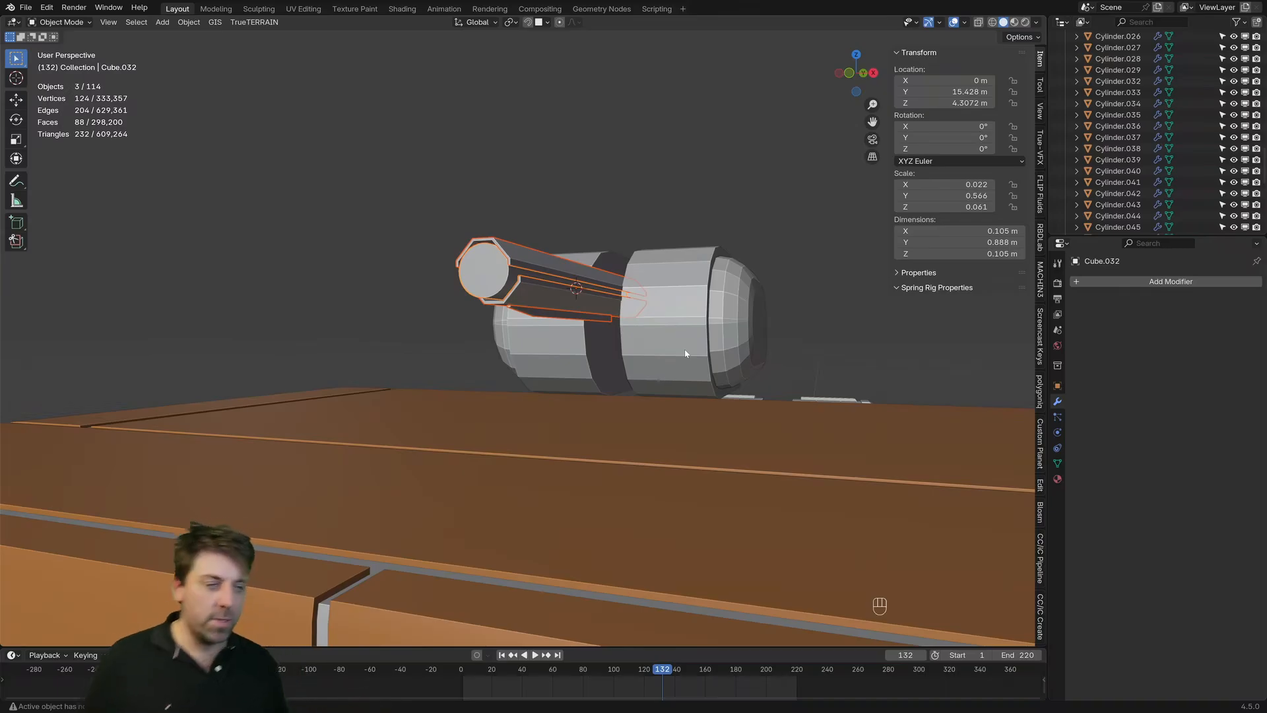
shift+click(686, 346)
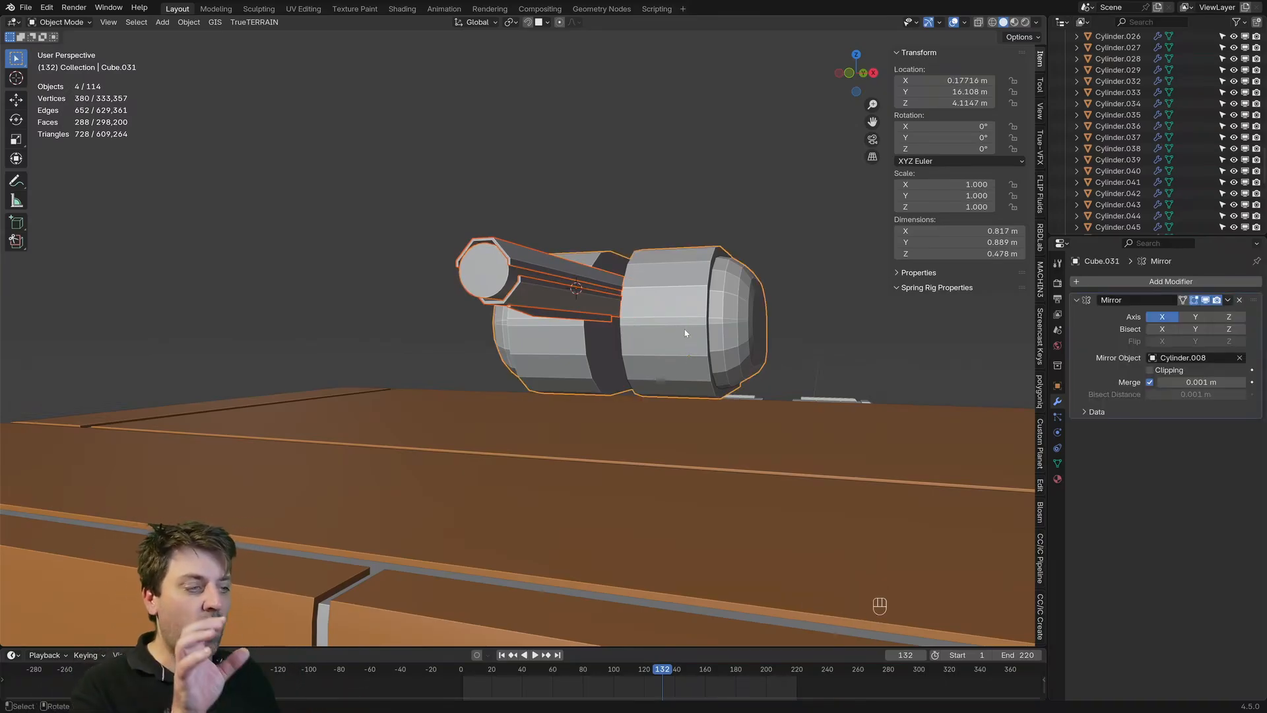
click(1229, 300)
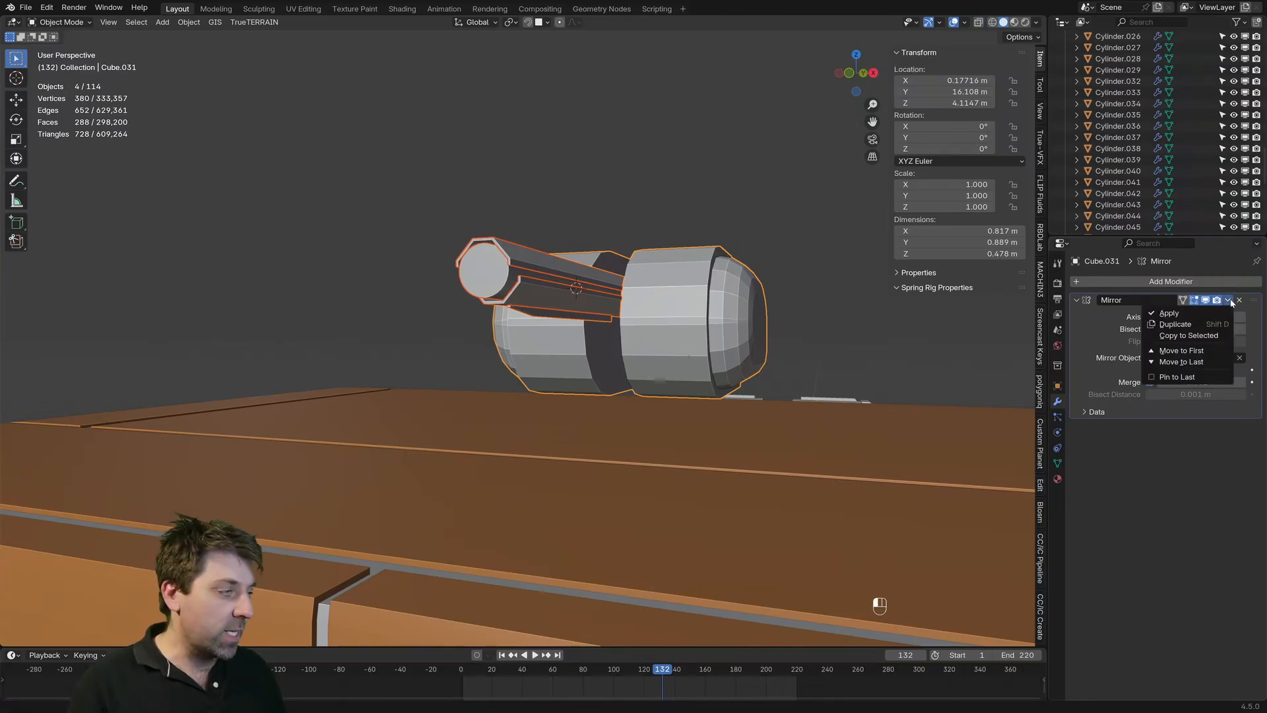
click(1202, 336)
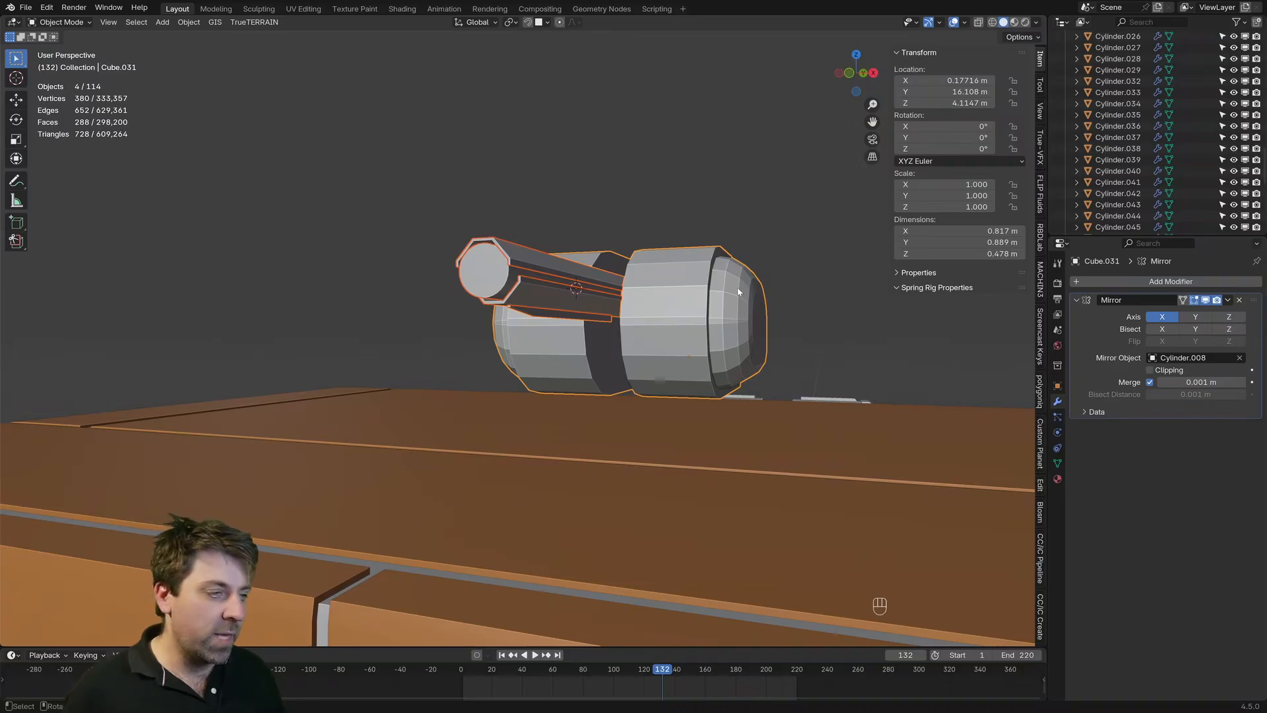
click(1227, 299)
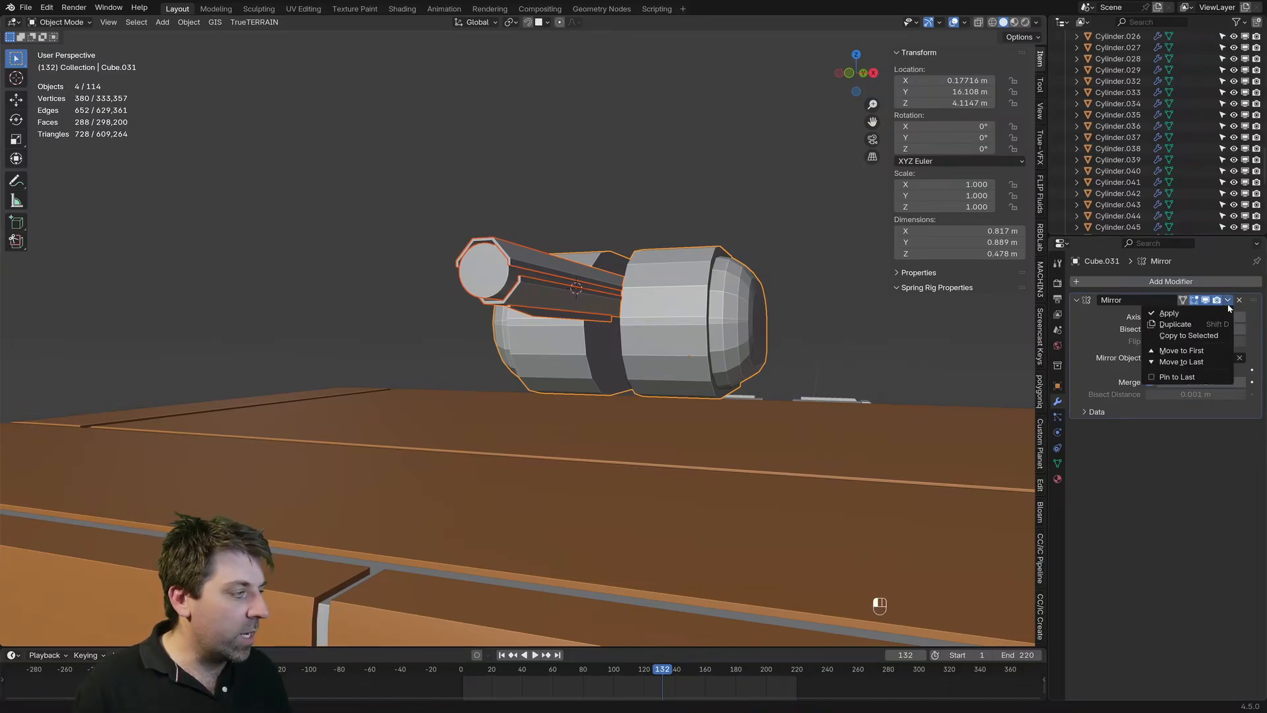
click(1204, 336)
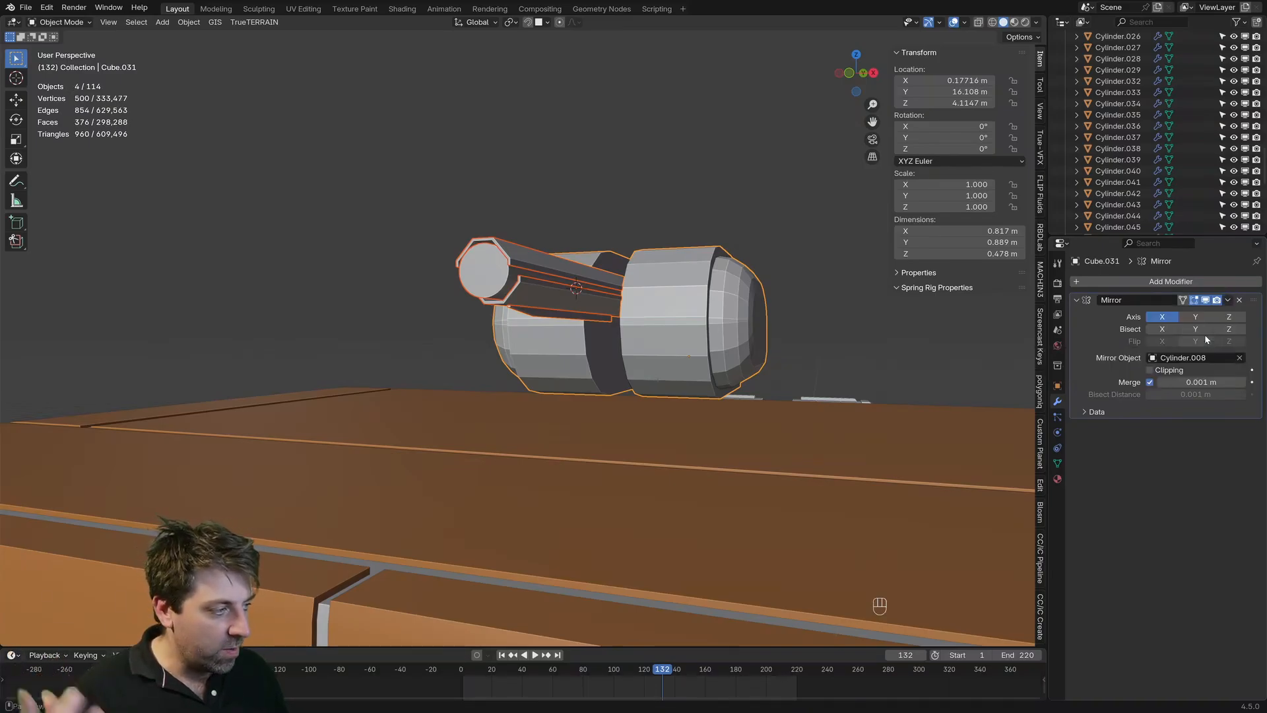
Step: Spread the mirrored barrels and housings apart along X, placing the housing at an X location of about 0.28 m
middle_drag(655, 322, 673, 340)
key(g)
key(y)
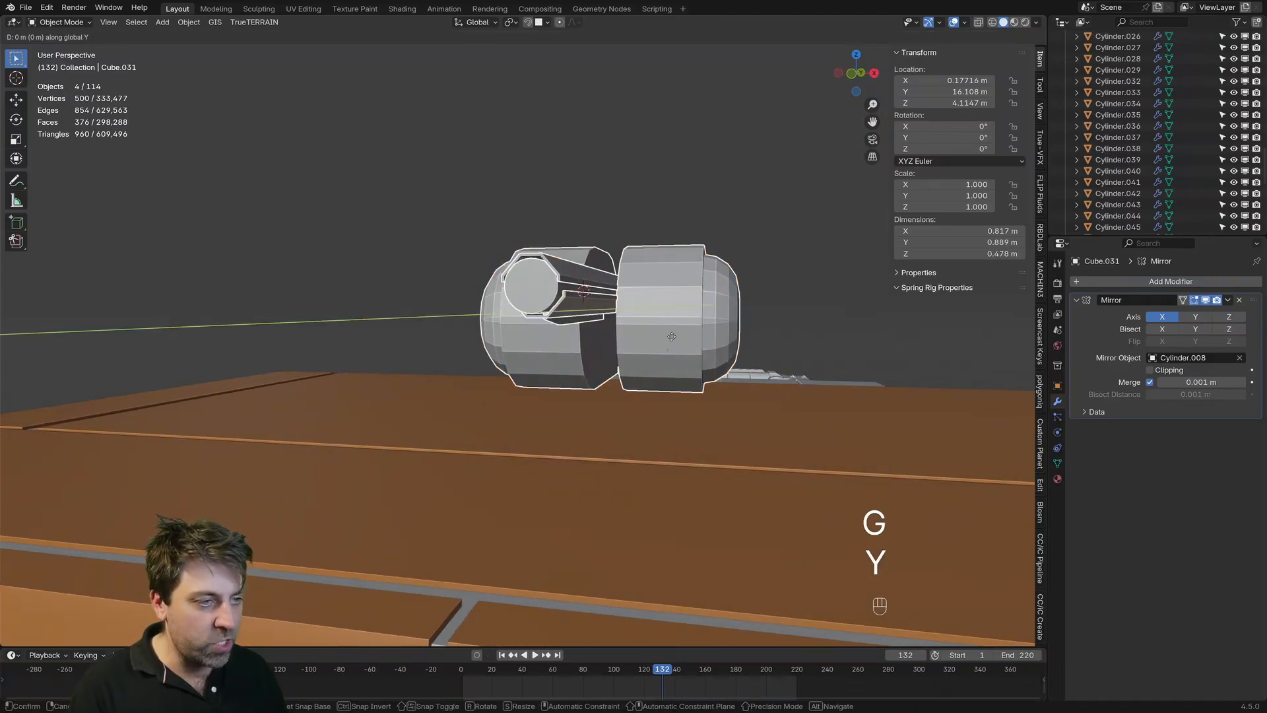
key(c)
key(x)
key(shift)
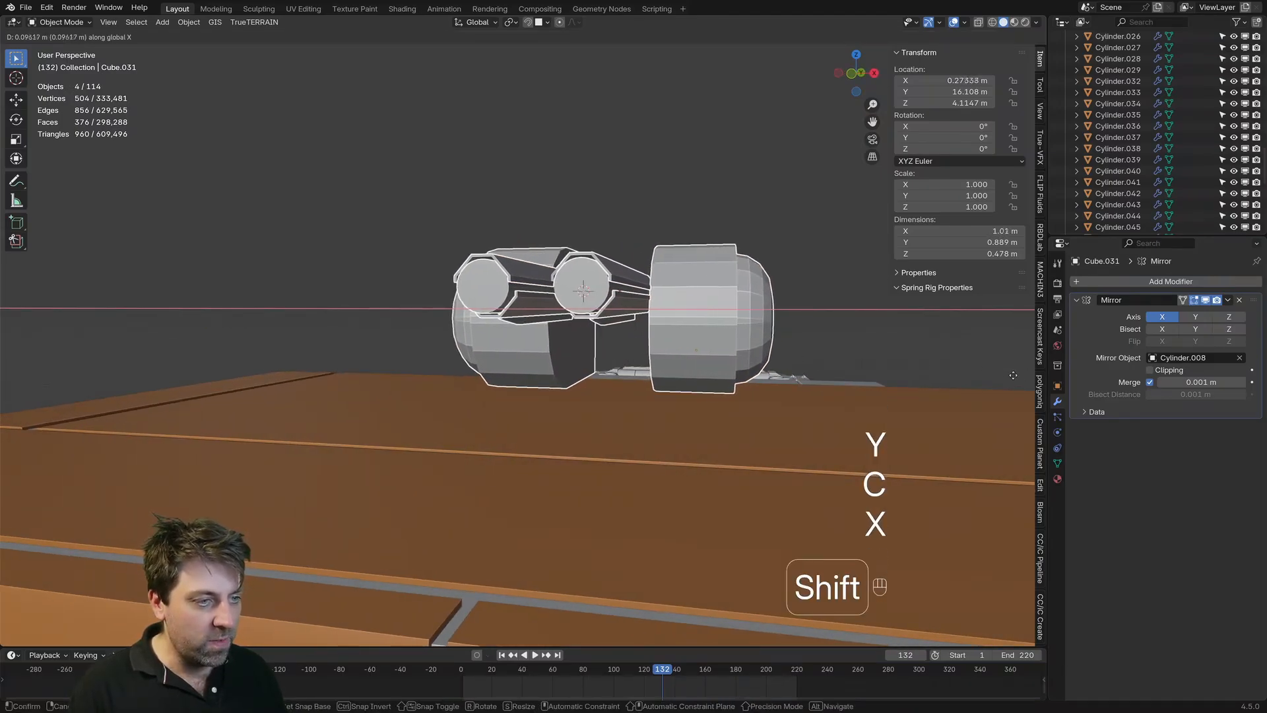
click(1025, 383)
Step: Make the side housing thinner by moving its large inner face outward along X to a local X of about 0.038 m
middle_drag(640, 332, 525, 262)
click(623, 233)
middle_drag(625, 235, 544, 292)
scroll(633, 228, up, 2)
key(Tab)
key(3)
click(619, 165)
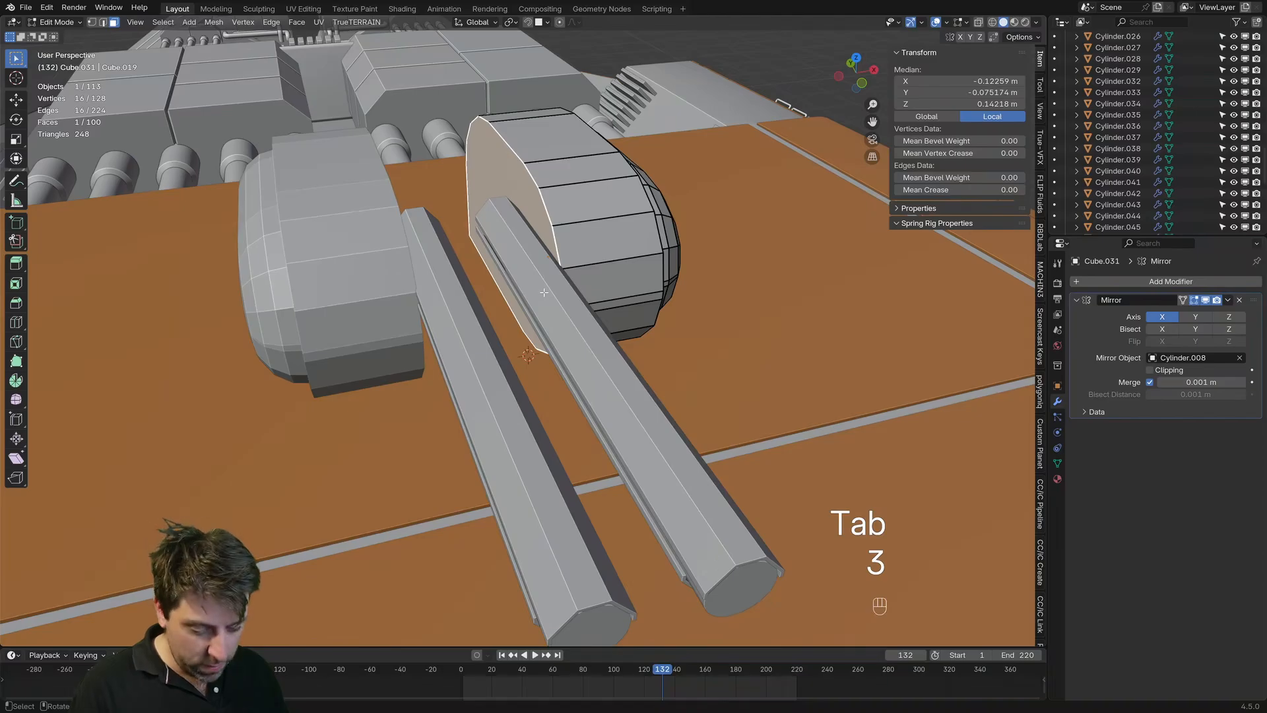
key(g)
key(y)
key(x)
click(601, 289)
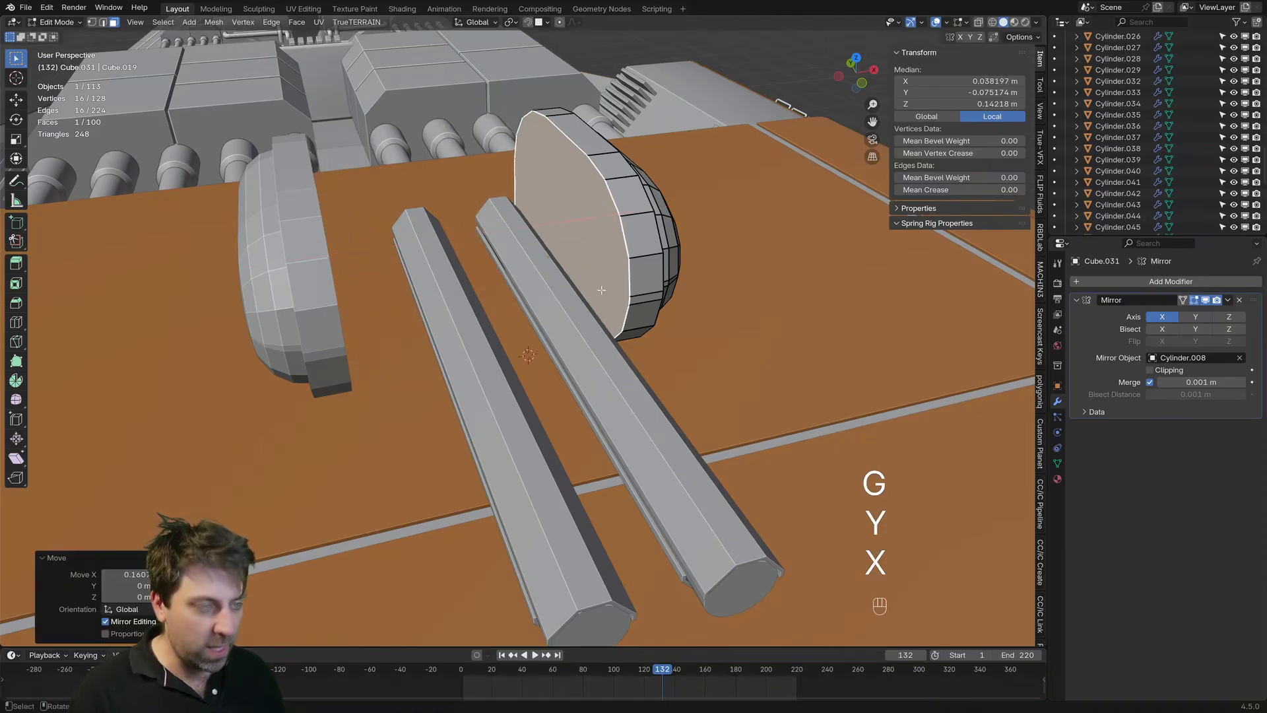
Step: Move the entire housing mesh inward along X to a local X of about -0.011 m, close beside the barrel
key(ctrl+l)
key(a)
middle_drag(792, 323, 735, 358)
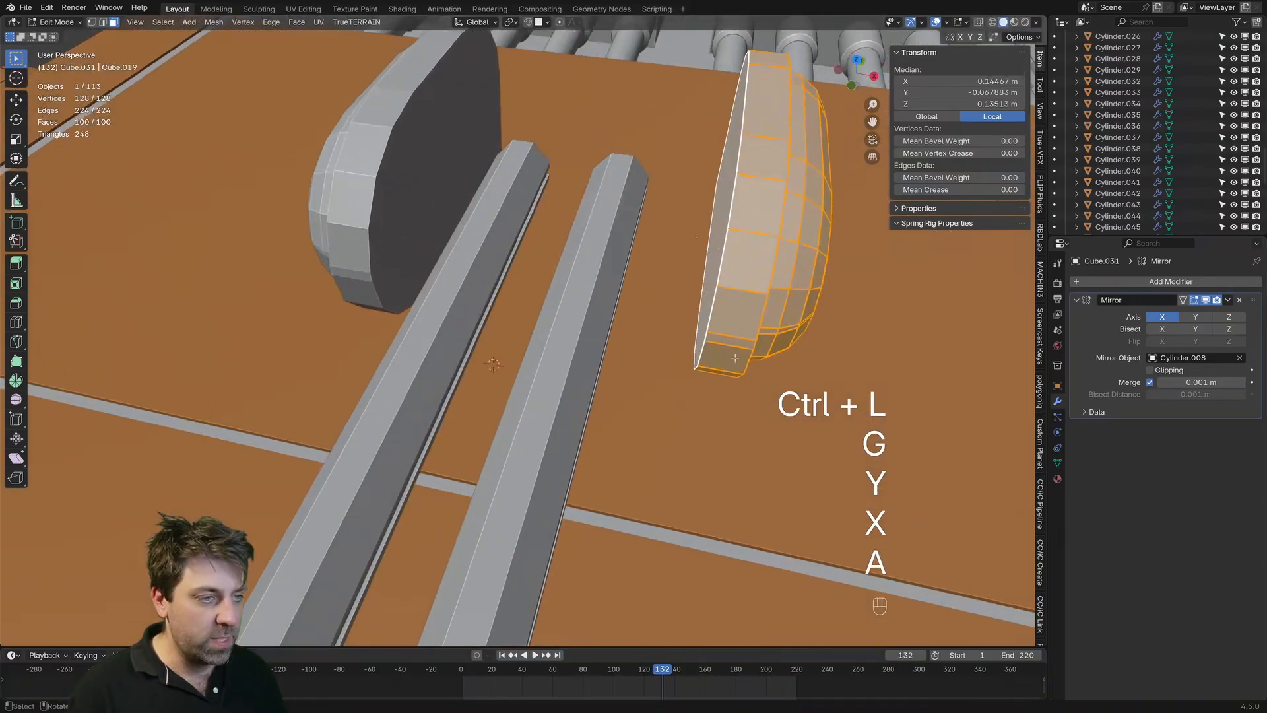
key(g)
key(x)
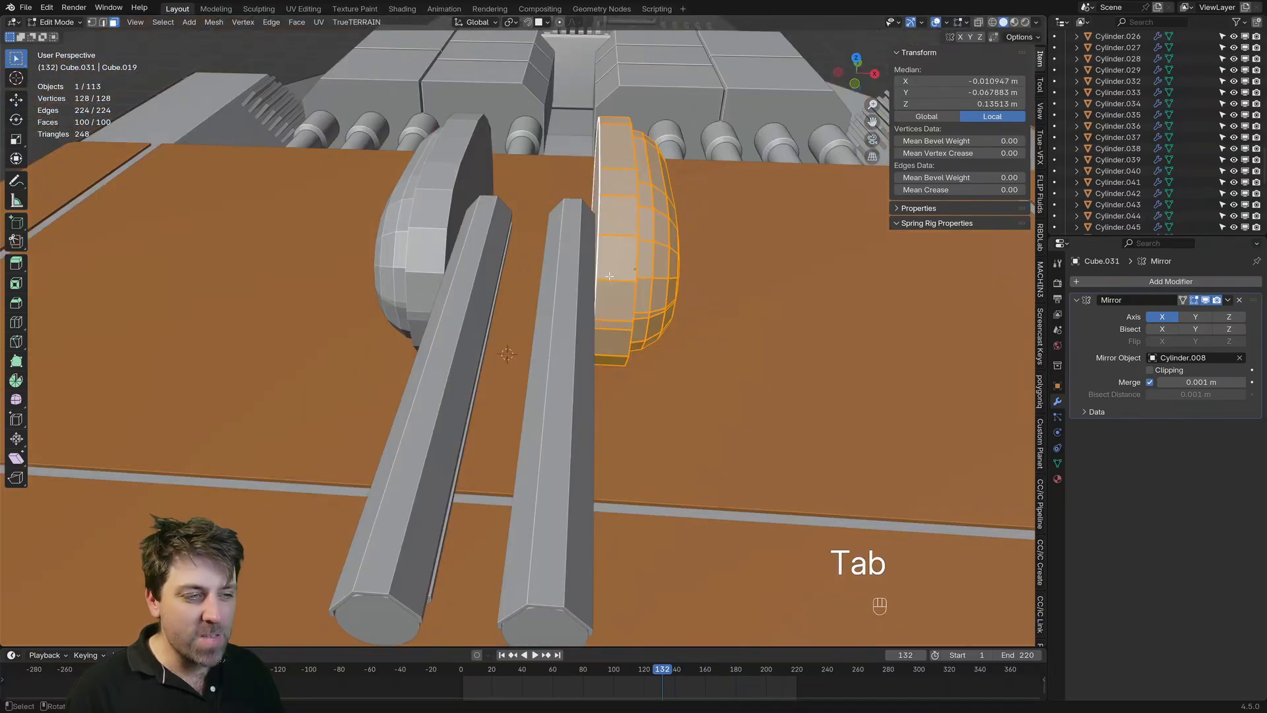
click(607, 278)
Step: Try to move the housing's seam-bounded inner band inward along X, and undo the change
key(ctrl+l)
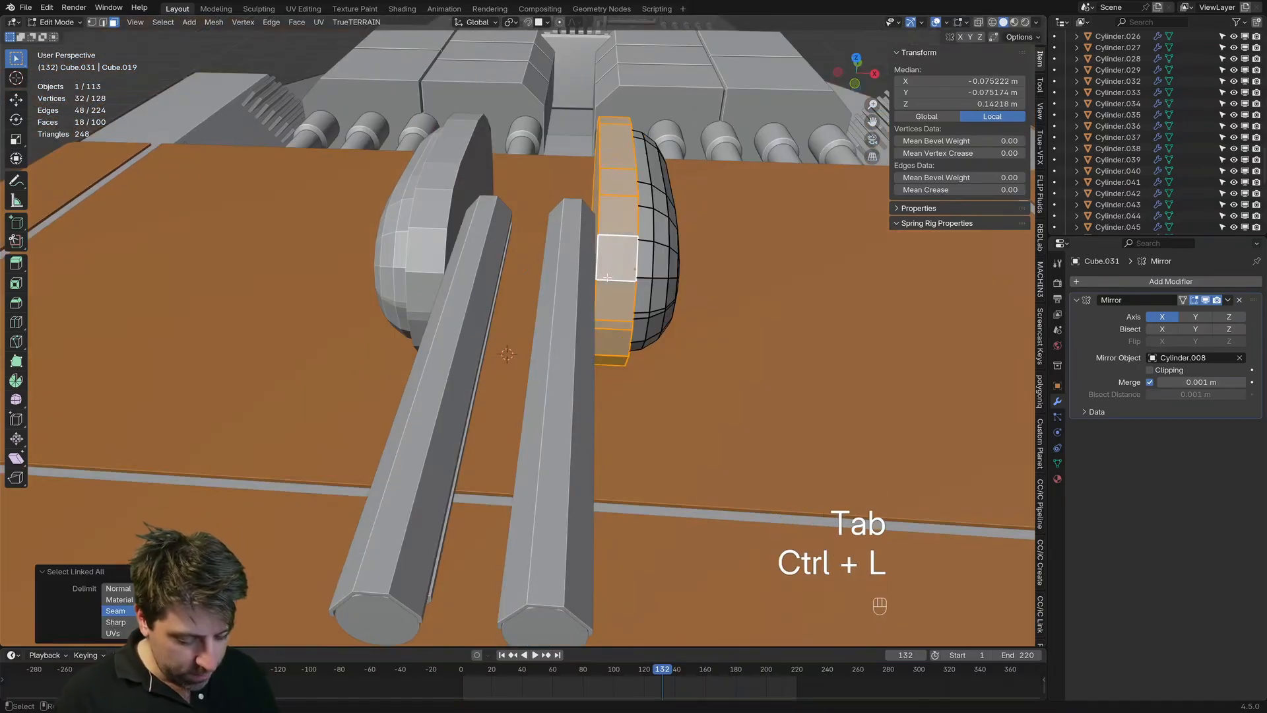
key(g)
key(y)
key(x)
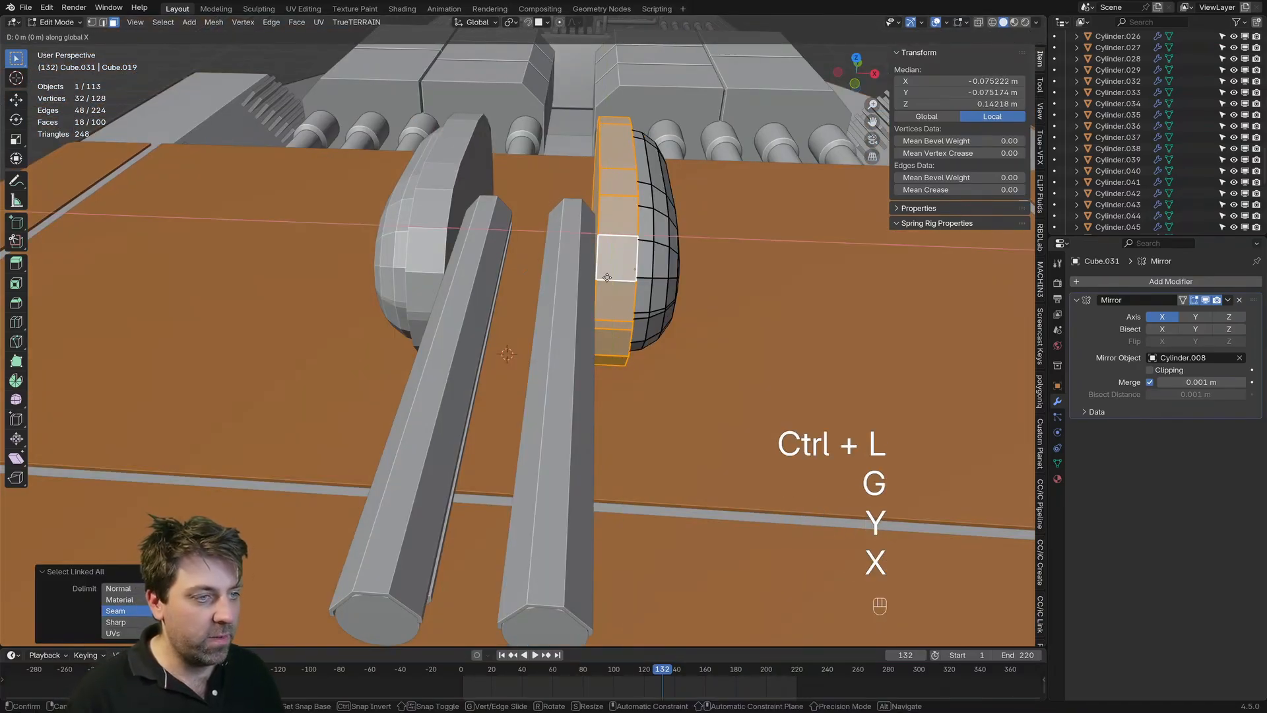
key(shift)
click(478, 252)
middle_drag(479, 252, 551, 345)
key(ctrl+z)
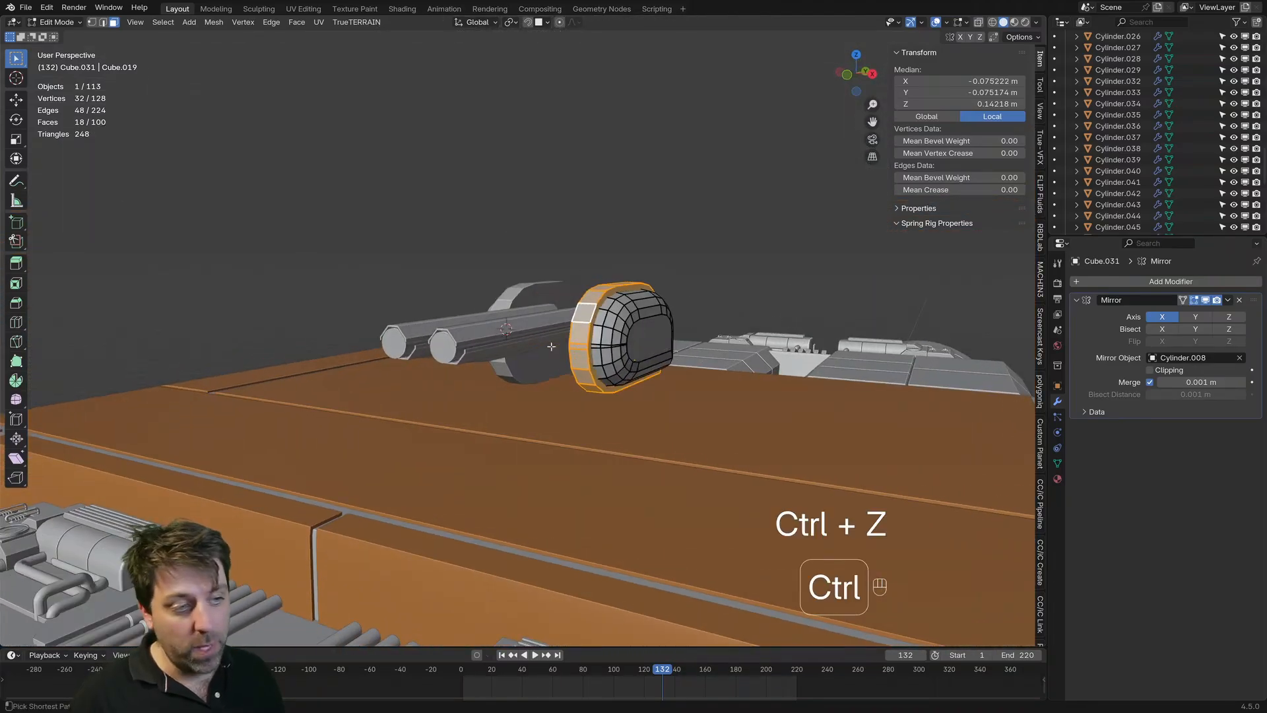
key(Tab)
middle_drag(646, 390, 714, 386)
key(KP_3)
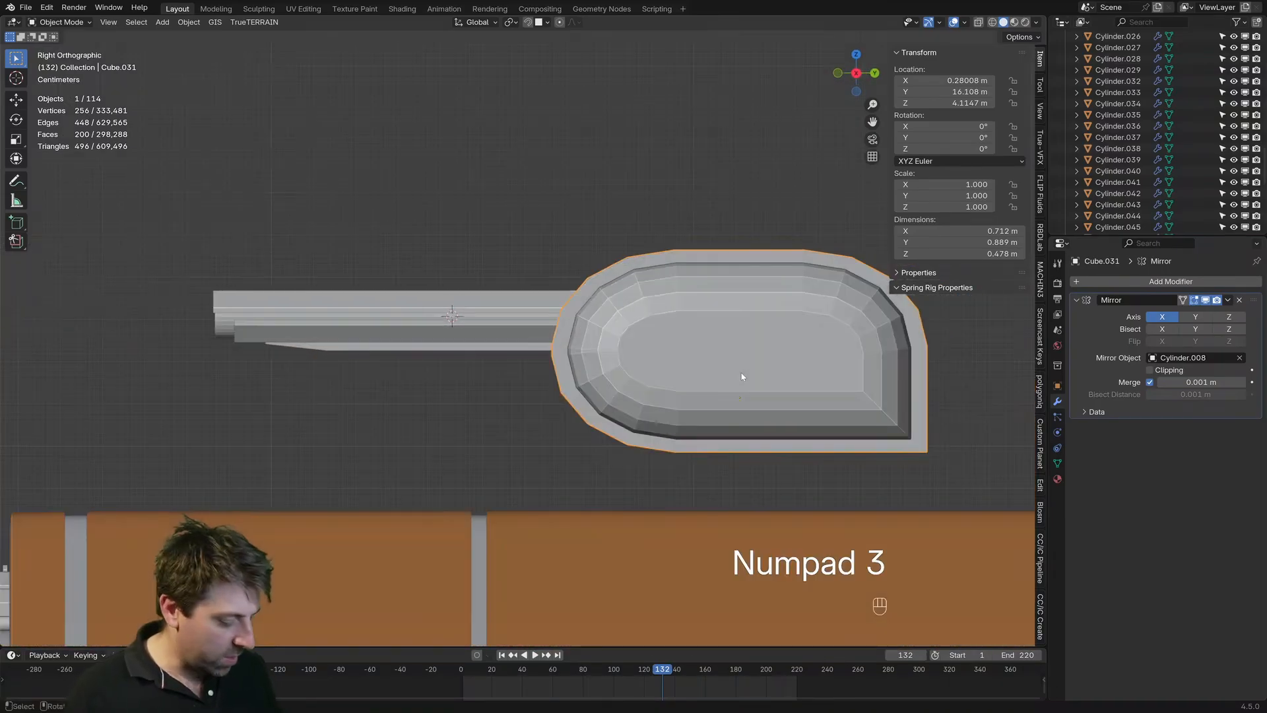
key(z)
click(579, 319)
key(Tab)
key(a)
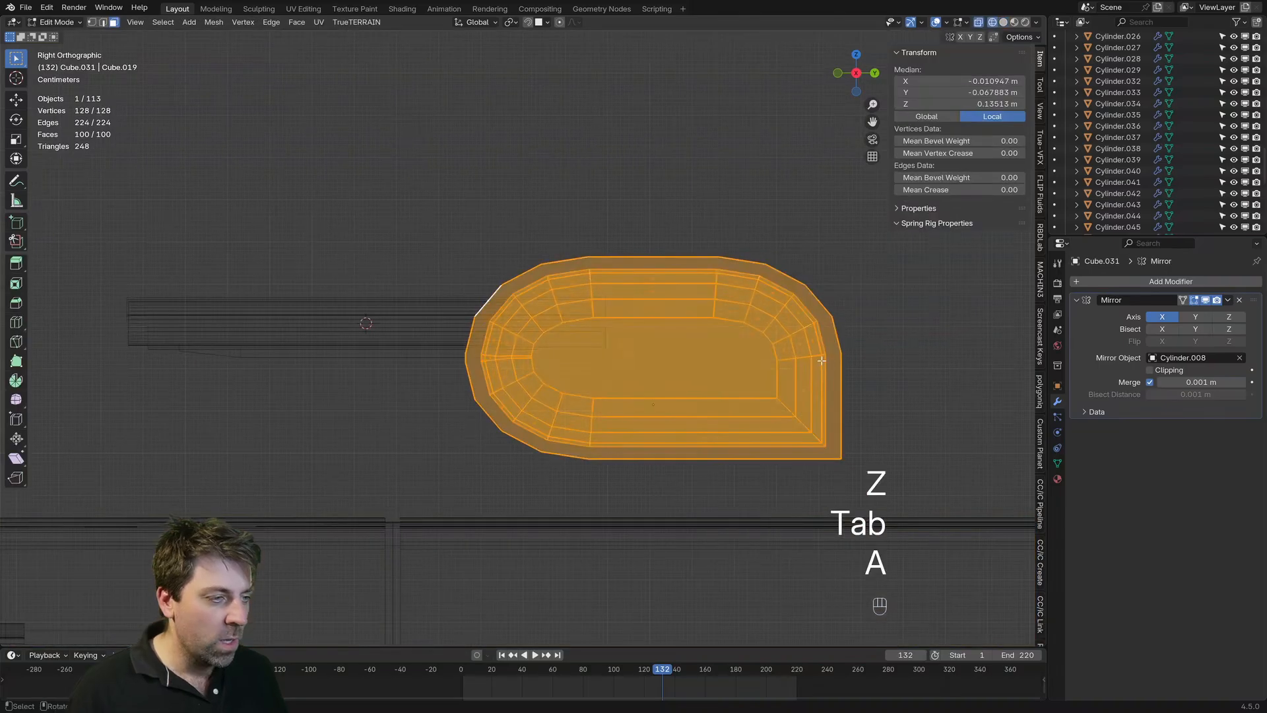
key(s)
key(x)
click(923, 379)
key(s)
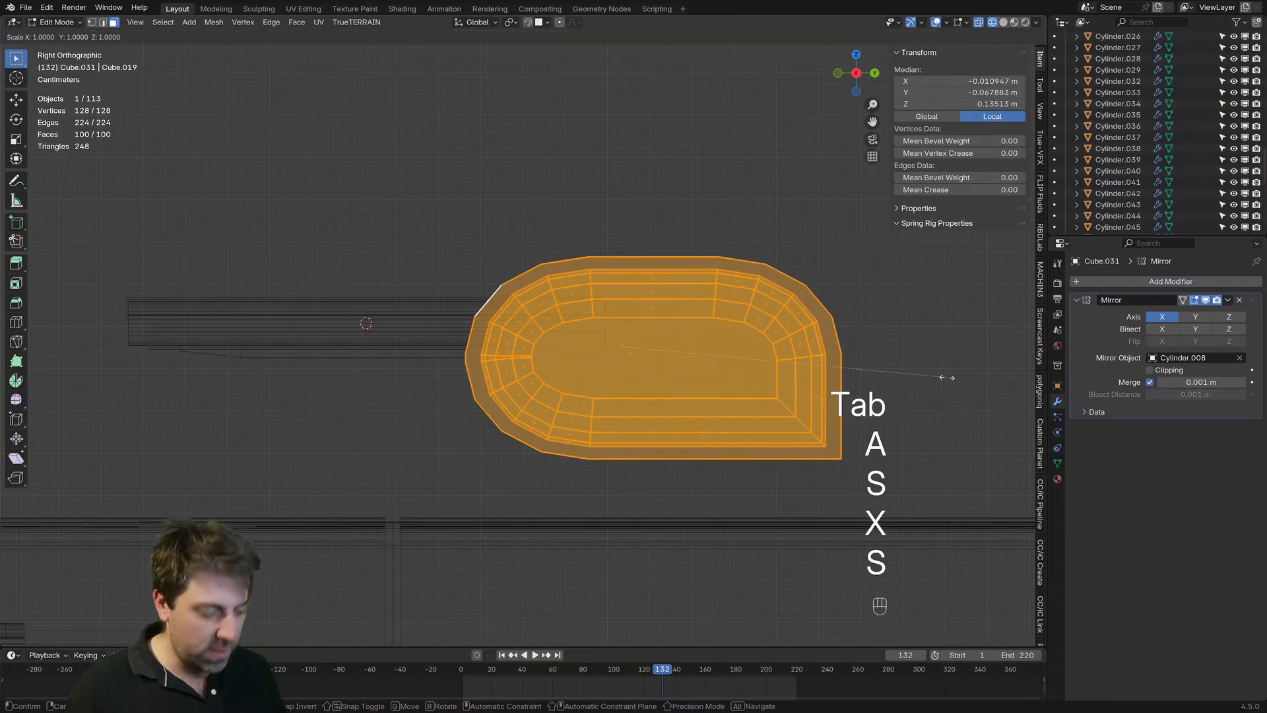
key(y)
click(920, 377)
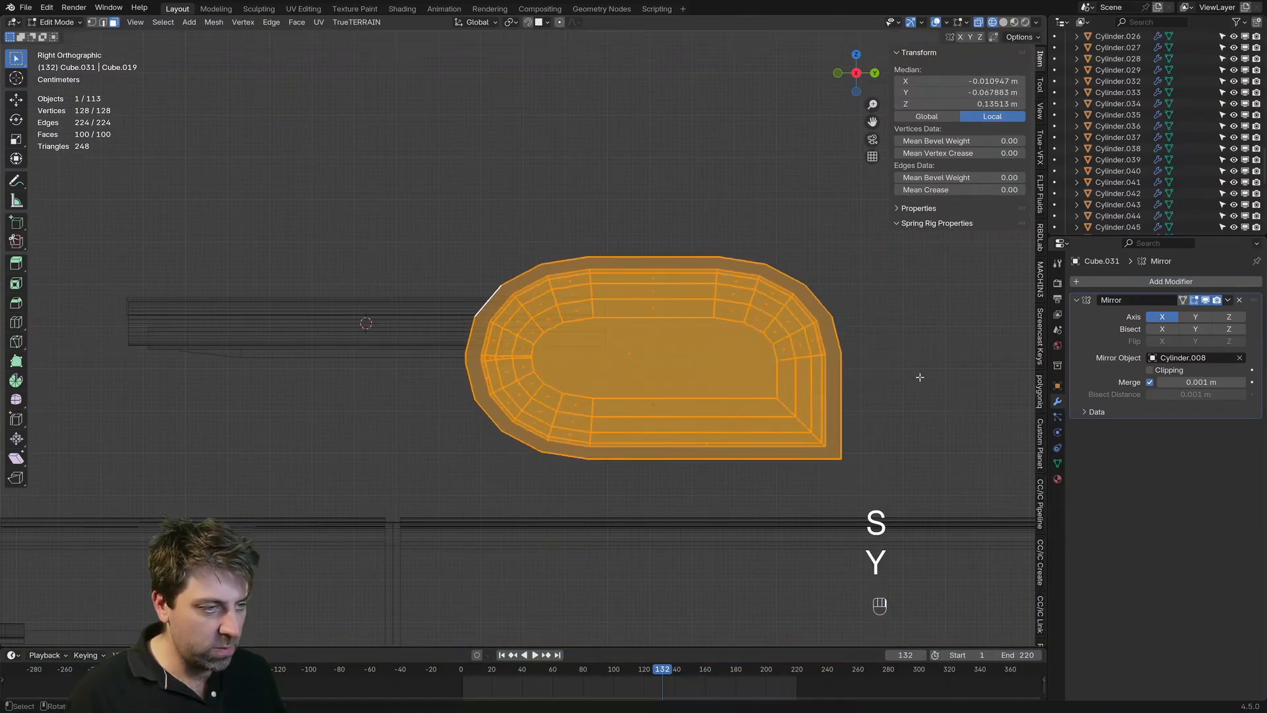
scroll(715, 345, down, 3)
key(z)
mouse_move(716, 346)
middle_down()
mouse_move(834, 349)
mouse_move(647, 370)
mouse_move(712, 356)
middle_up()
click(891, 349)
key(Tab)
Step: Review the turret from several angles and compare it with the MT 7B Positron Cannon sheet in the reference board, returning to Blender
scroll(772, 353, down, 3)
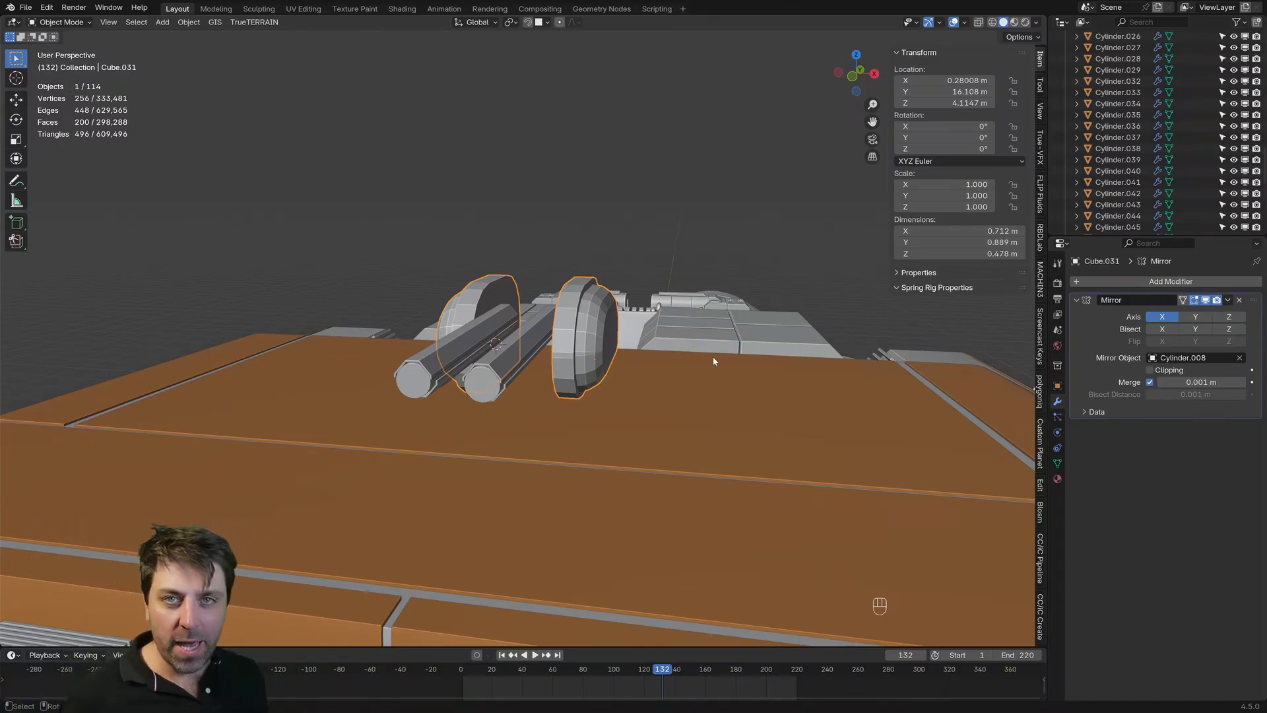
scroll(591, 389, down, 7)
click(620, 420)
middle_drag(644, 420, 607, 409)
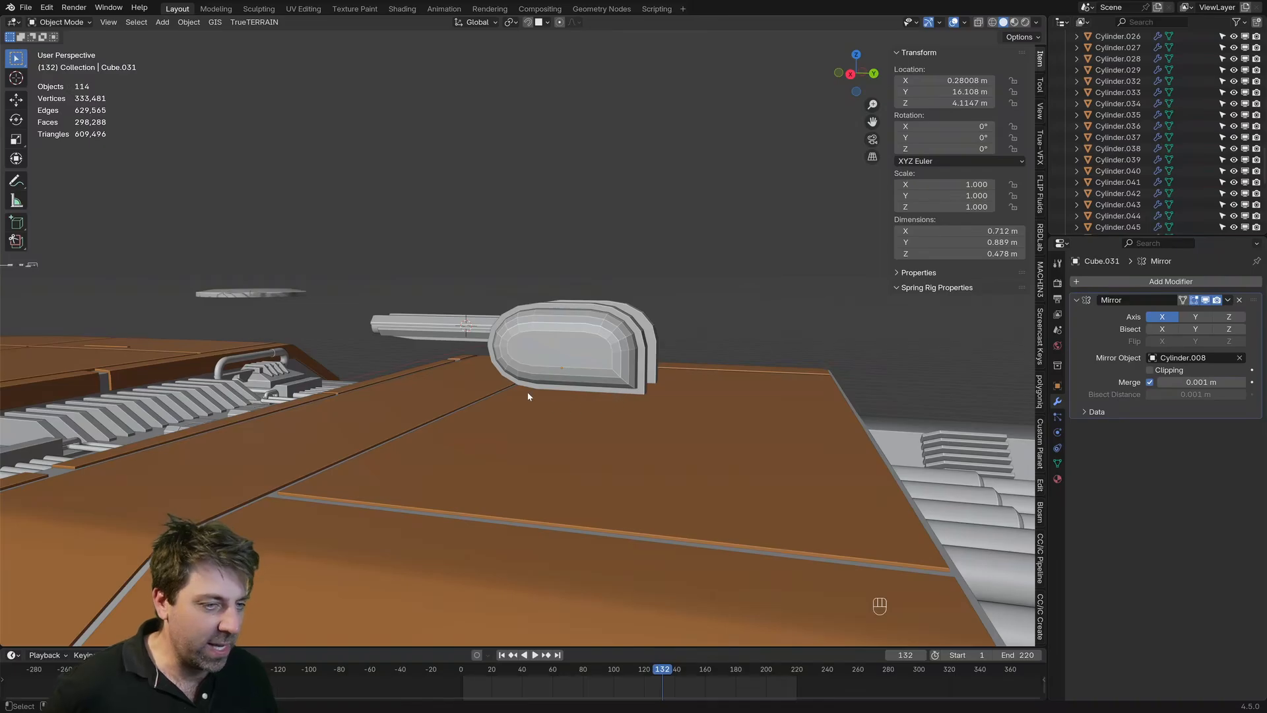
middle_drag(459, 350, 558, 349)
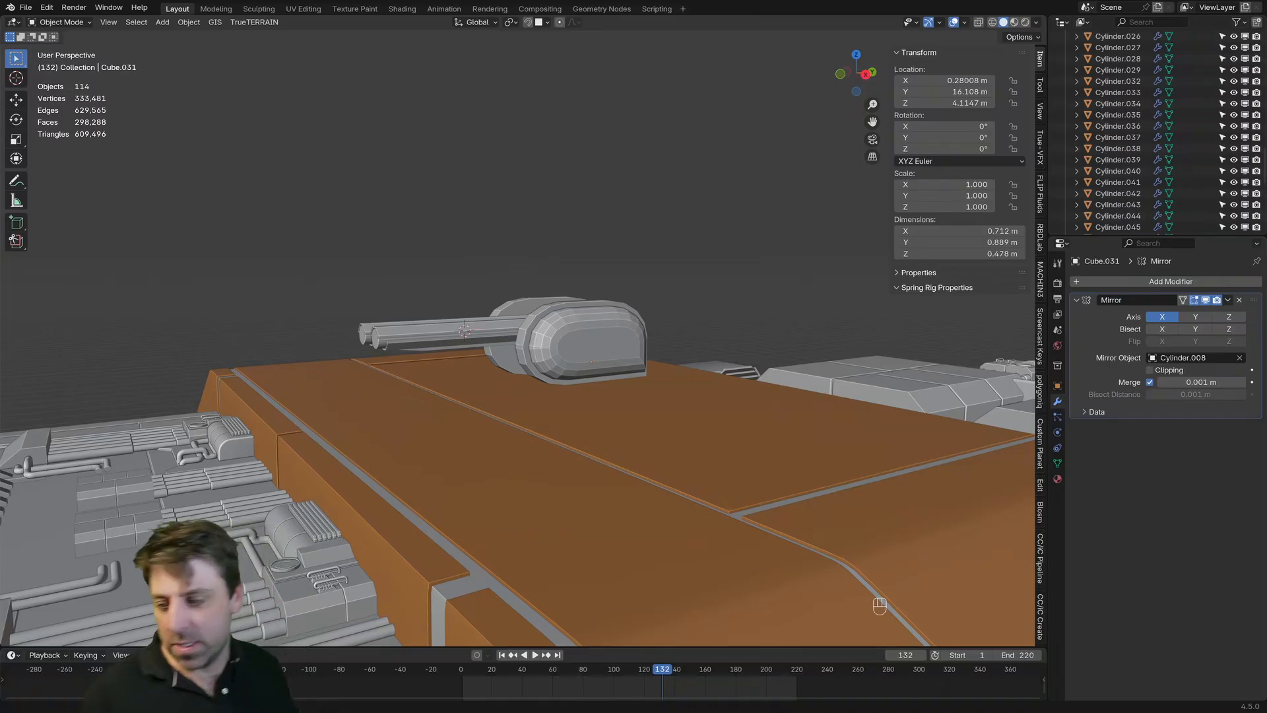
key(alt+Tab)
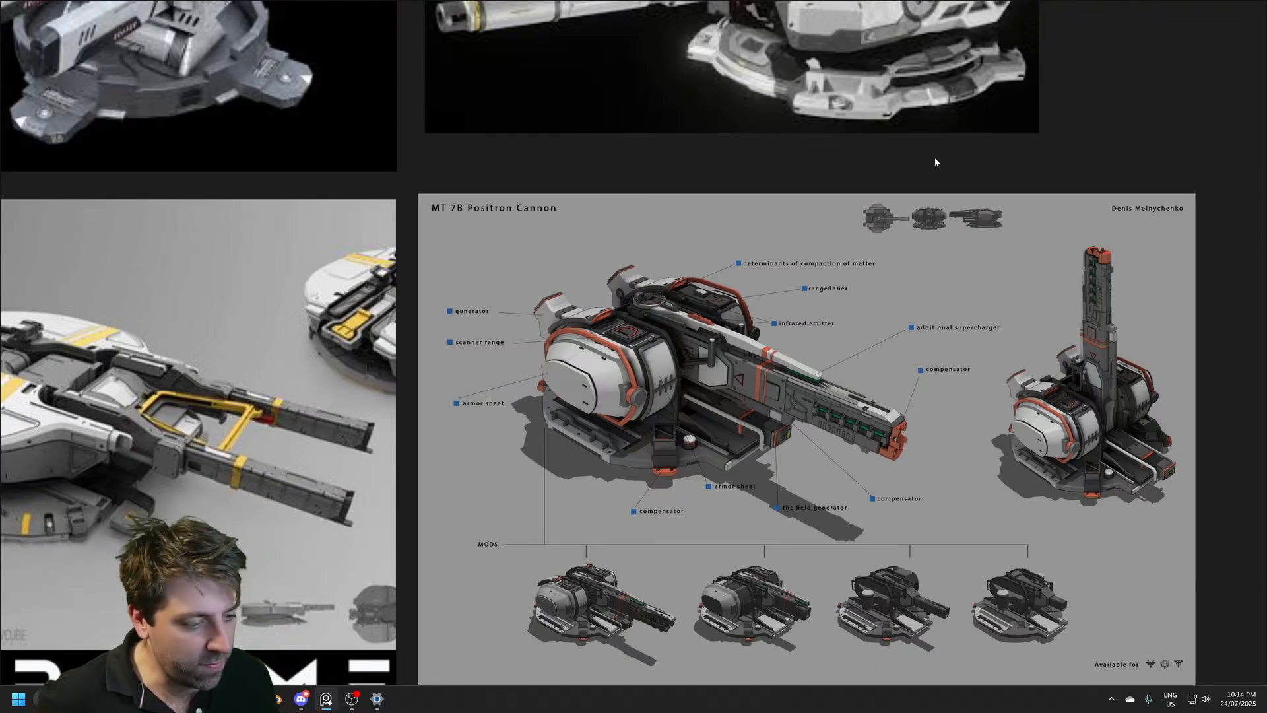
click(1226, 11)
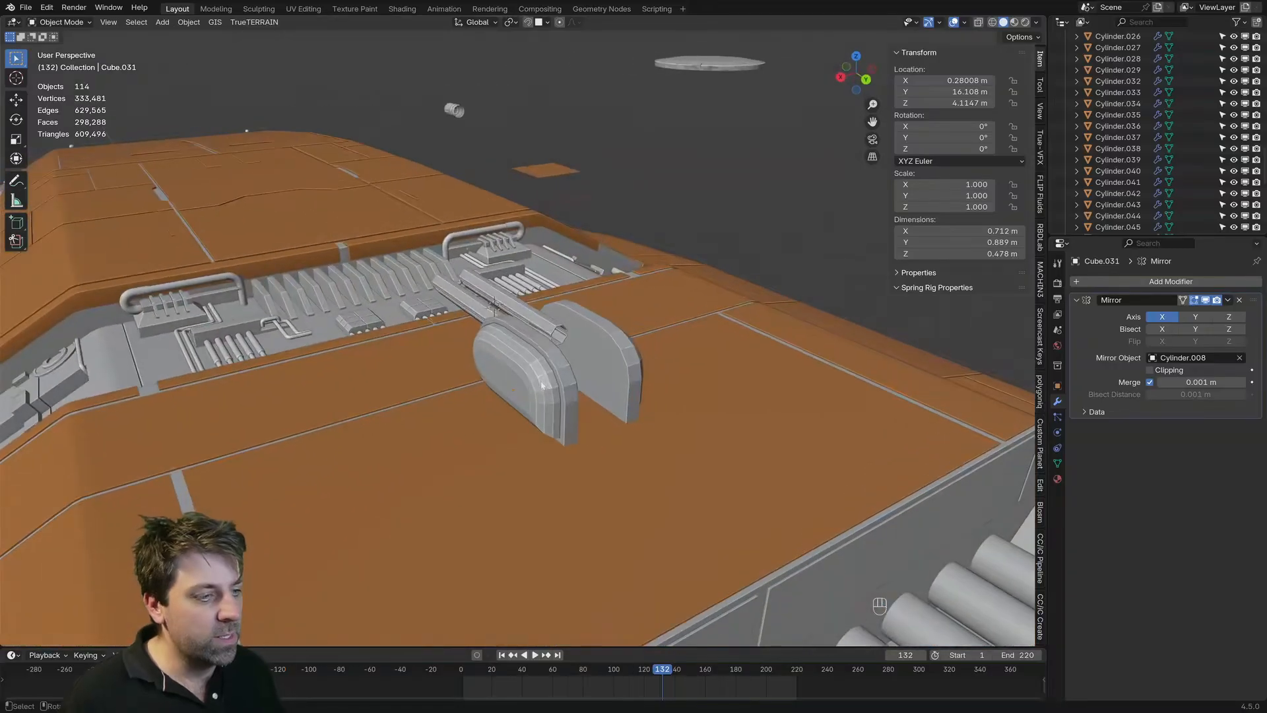
Step: Inspect the side housing's rim faces and flat inner face from several angles in face and vertex selection
scroll(511, 424, up, 5)
key(Tab)
key(3)
click(533, 392)
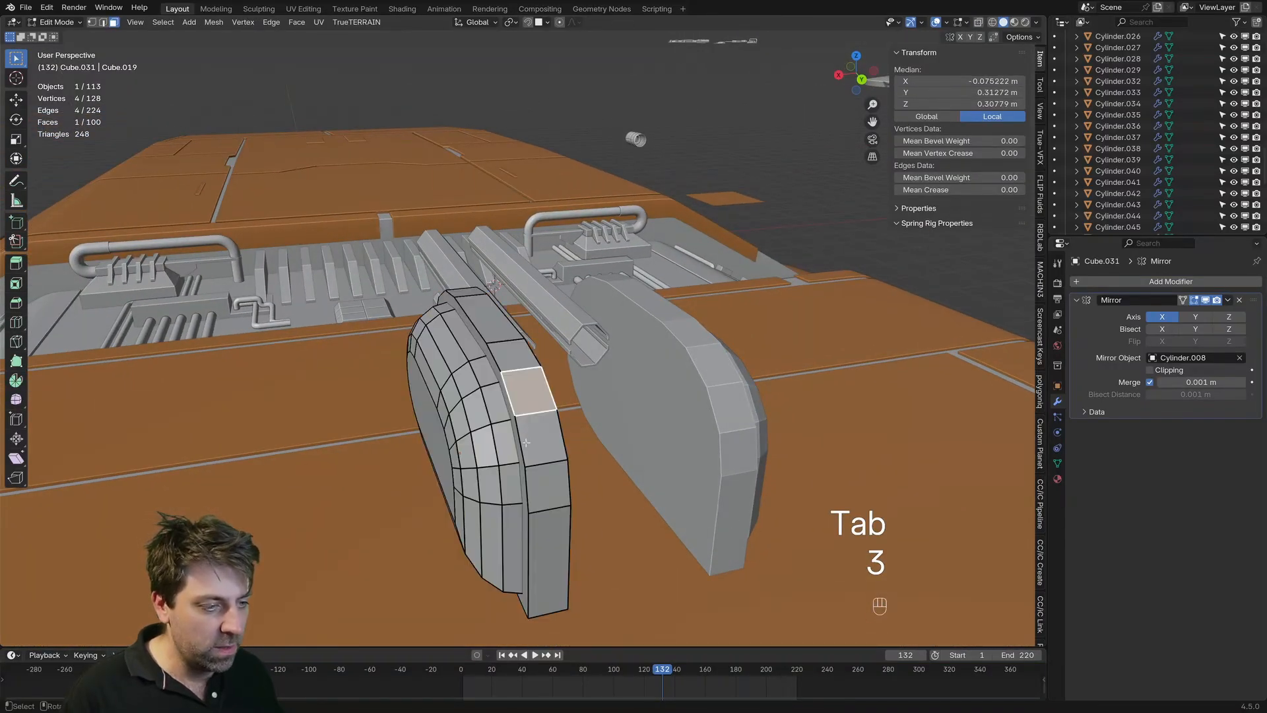
shift+click(543, 438)
middle_drag(541, 455, 635, 455)
key(1)
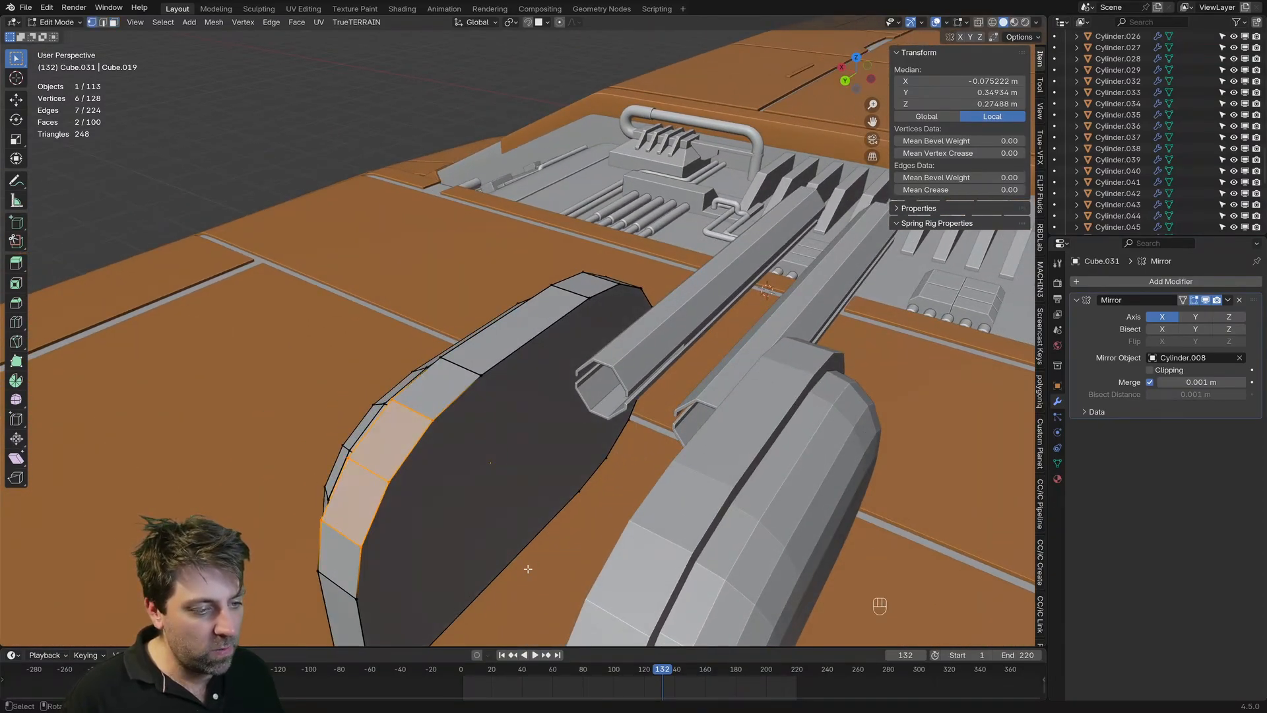
shift+middle_drag(528, 569, 437, 396)
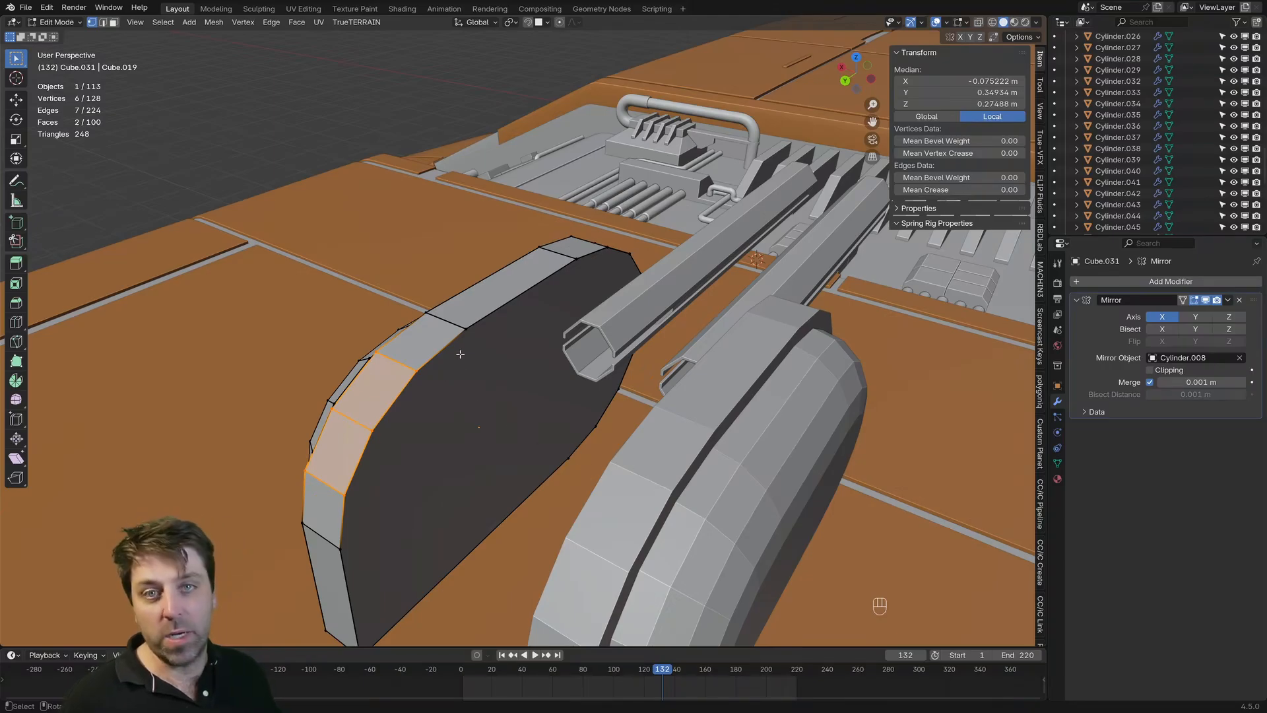
shift+middle_drag(460, 354, 509, 292)
middle_drag(545, 423, 614, 451)
Step: Add a single centred loop cut across the long underside face of the housing's rim
key(3)
click(538, 428)
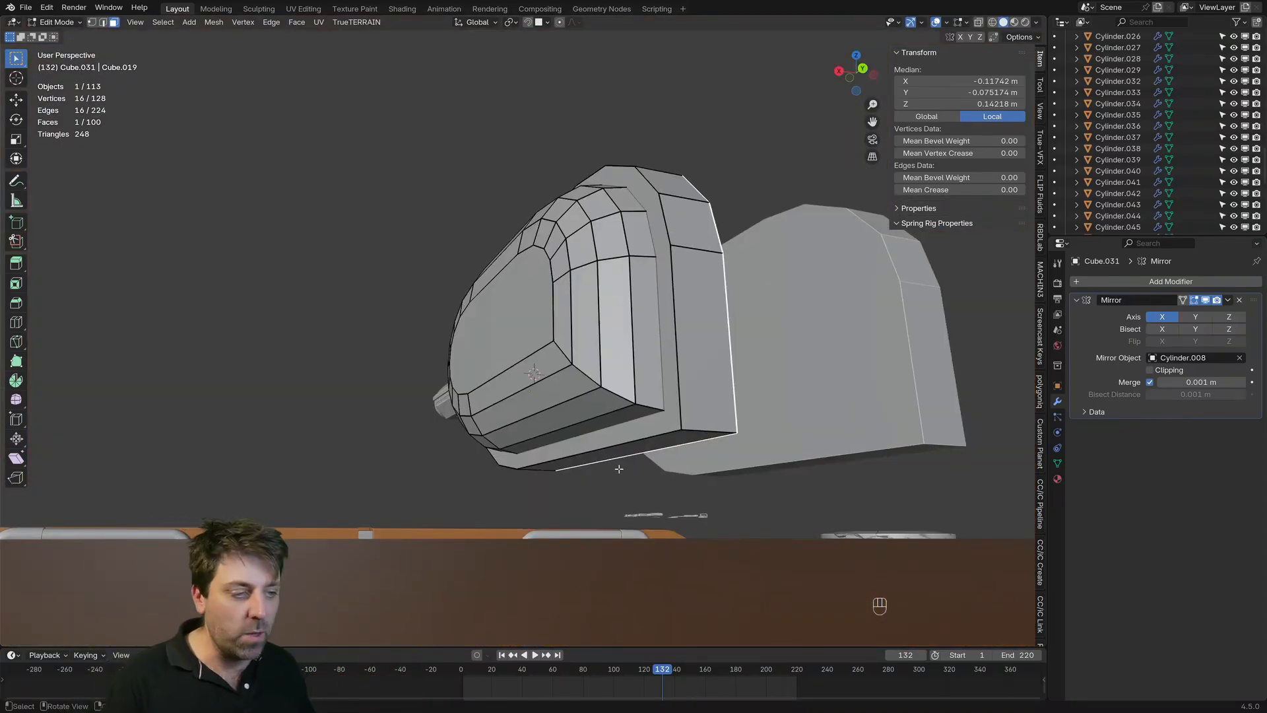
middle_drag(619, 468, 642, 429)
scroll(642, 429, left, 1)
key(2)
scroll(546, 472, left, 1)
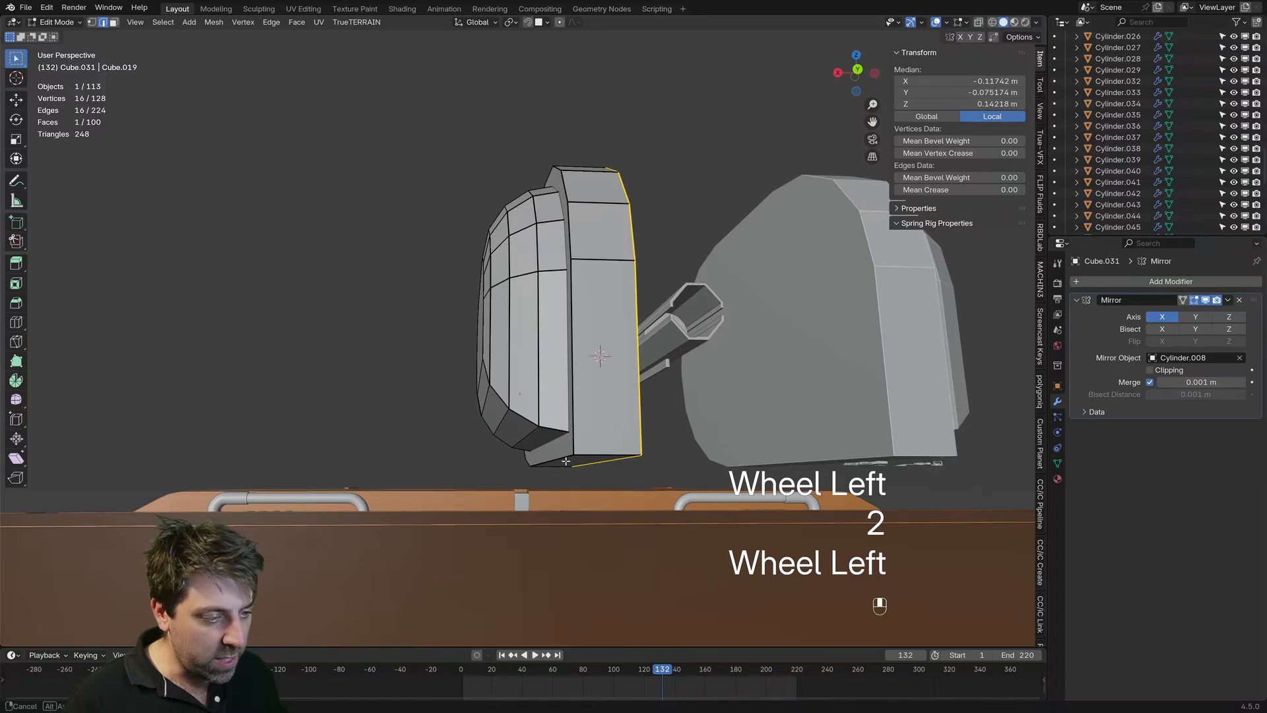
scroll(566, 460, left, 9)
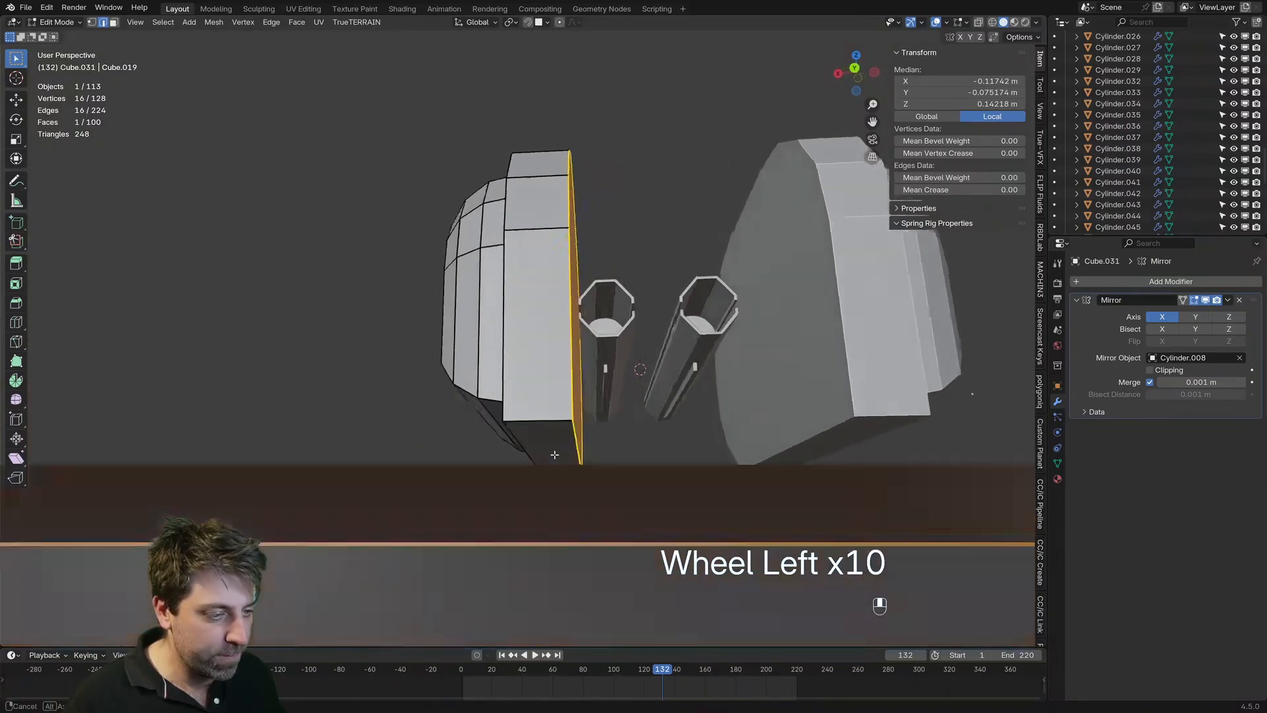
key(3)
scroll(617, 447, left, 1)
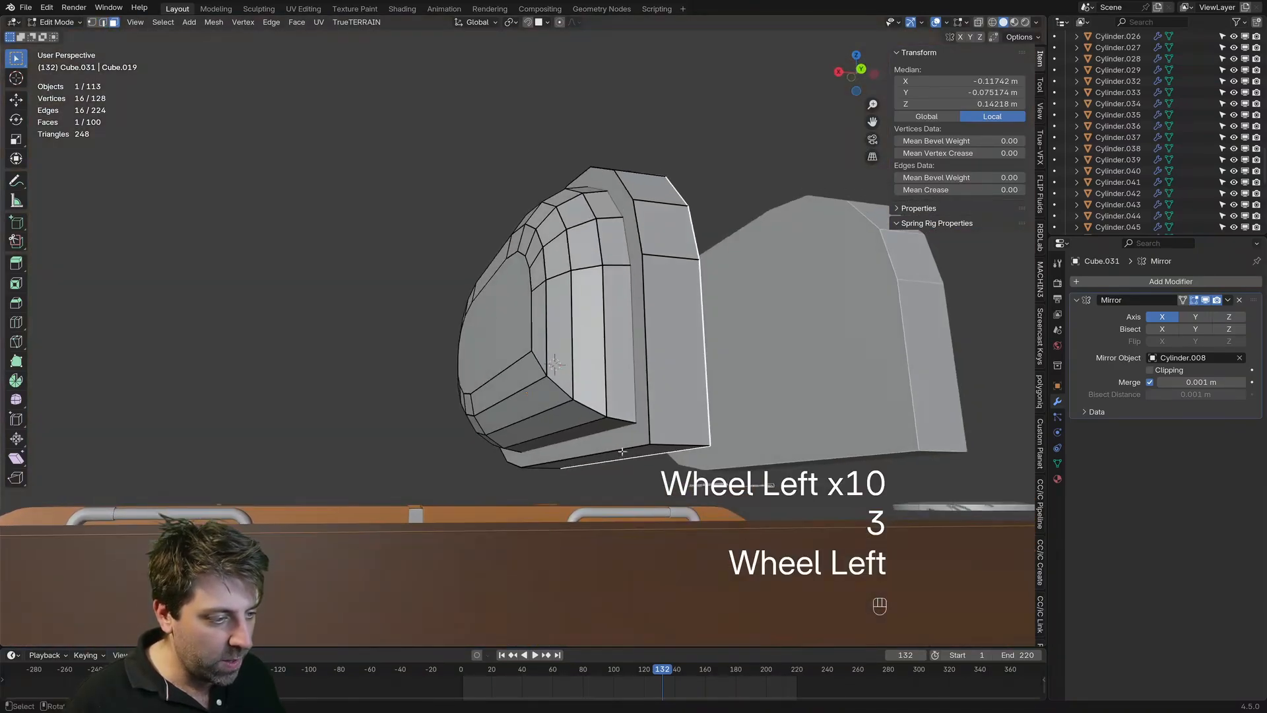
key(ctrl+r)
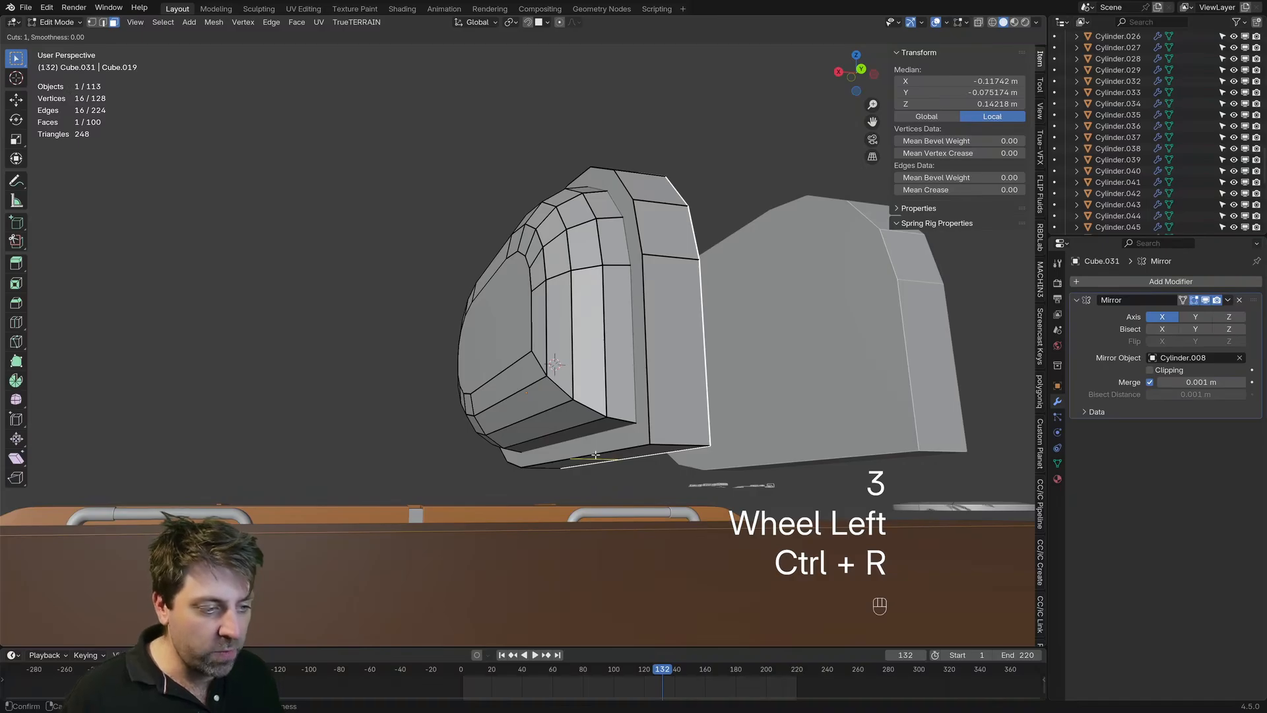
click(596, 455)
right_click(595, 455)
middle_drag(596, 455, 550, 484)
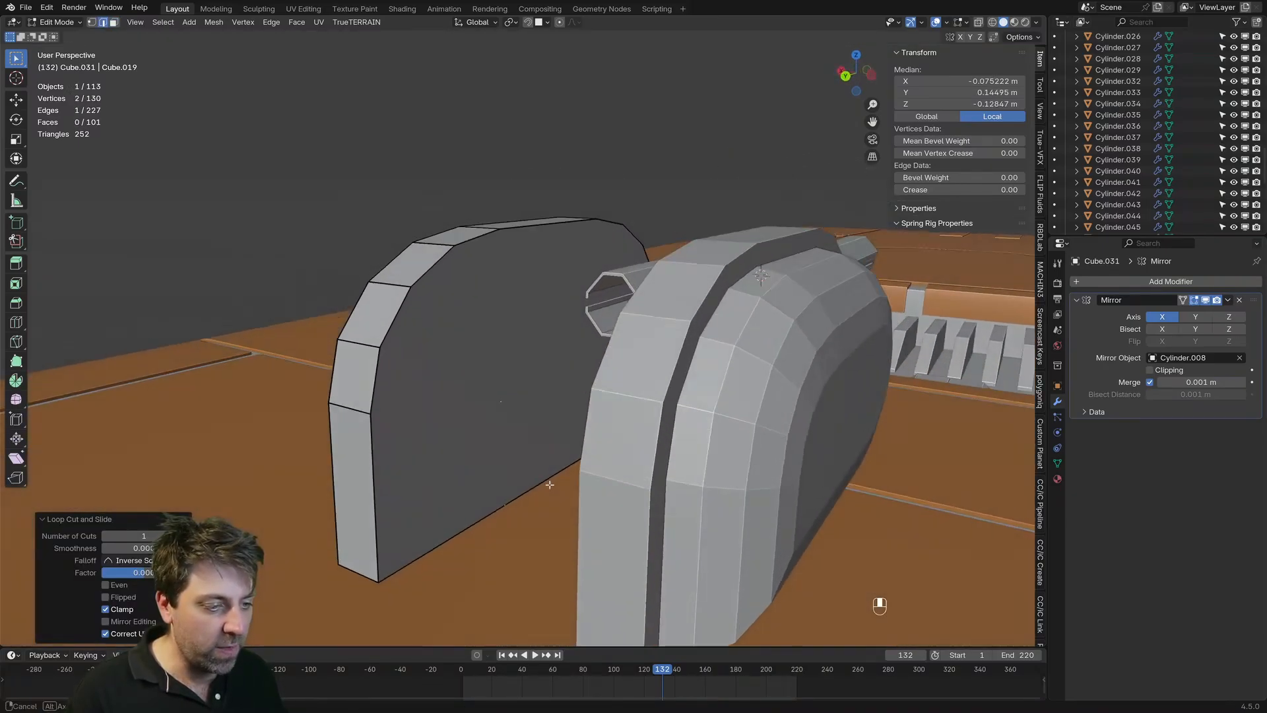
Step: Connect the cut's inner vertex to the matching vertex on the rim's upper edge, dividing the inner face vertically
key(1)
shift+click(528, 434)
shift+click(507, 504)
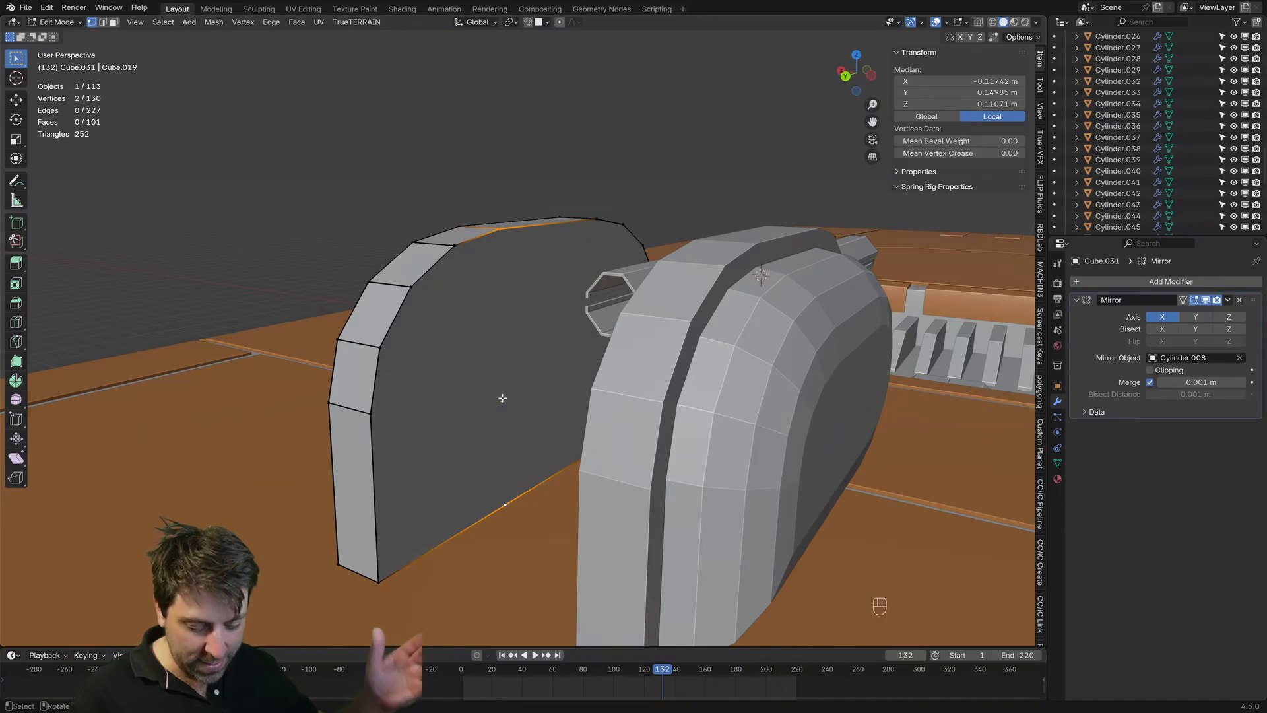
key(j)
middle_drag(503, 398, 521, 426)
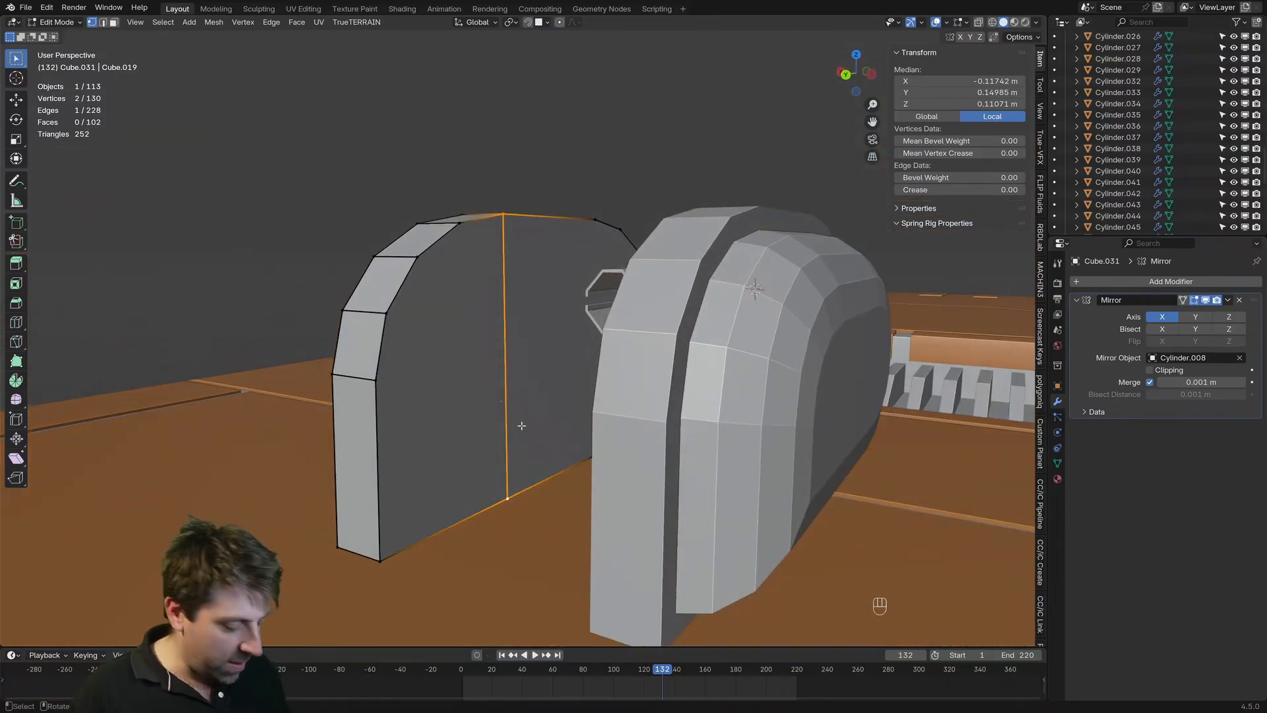
Step: Show the housing in wireframe shading from the right orthographic view with vertex selection
key(KP_1)
key(KP_3)
key(z)
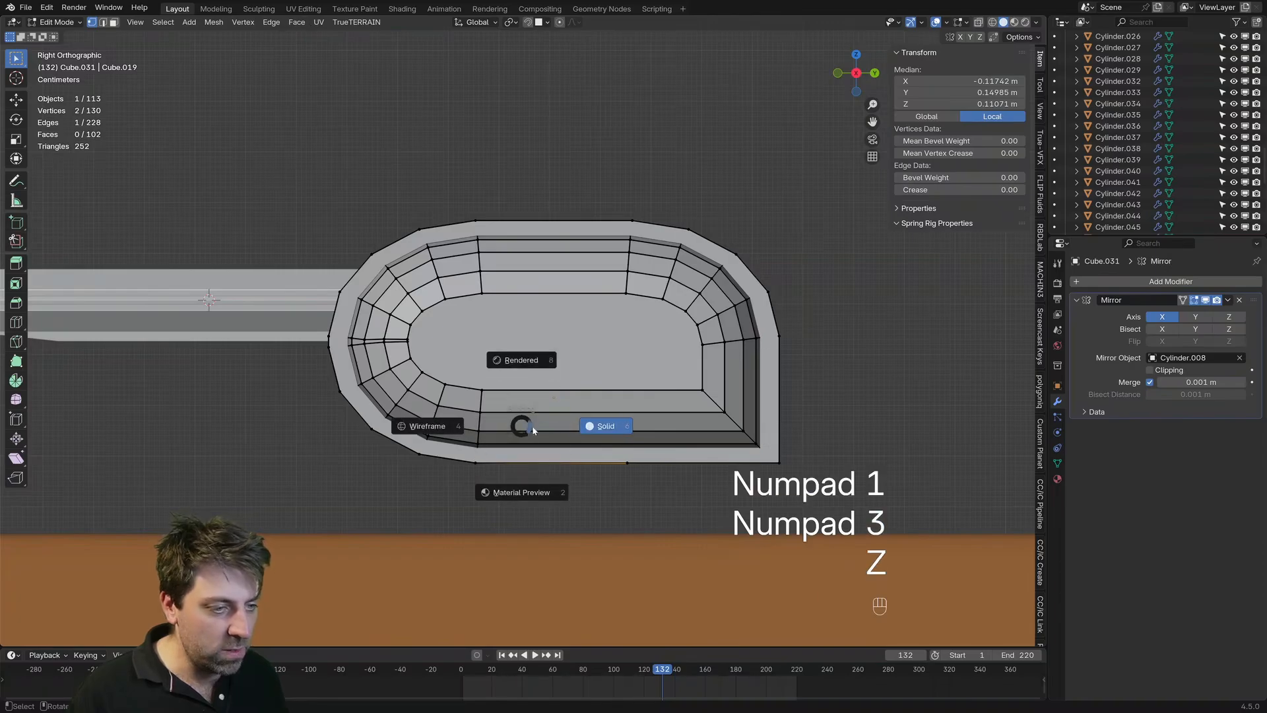
click(462, 426)
shift+middle_drag(624, 240, 585, 239)
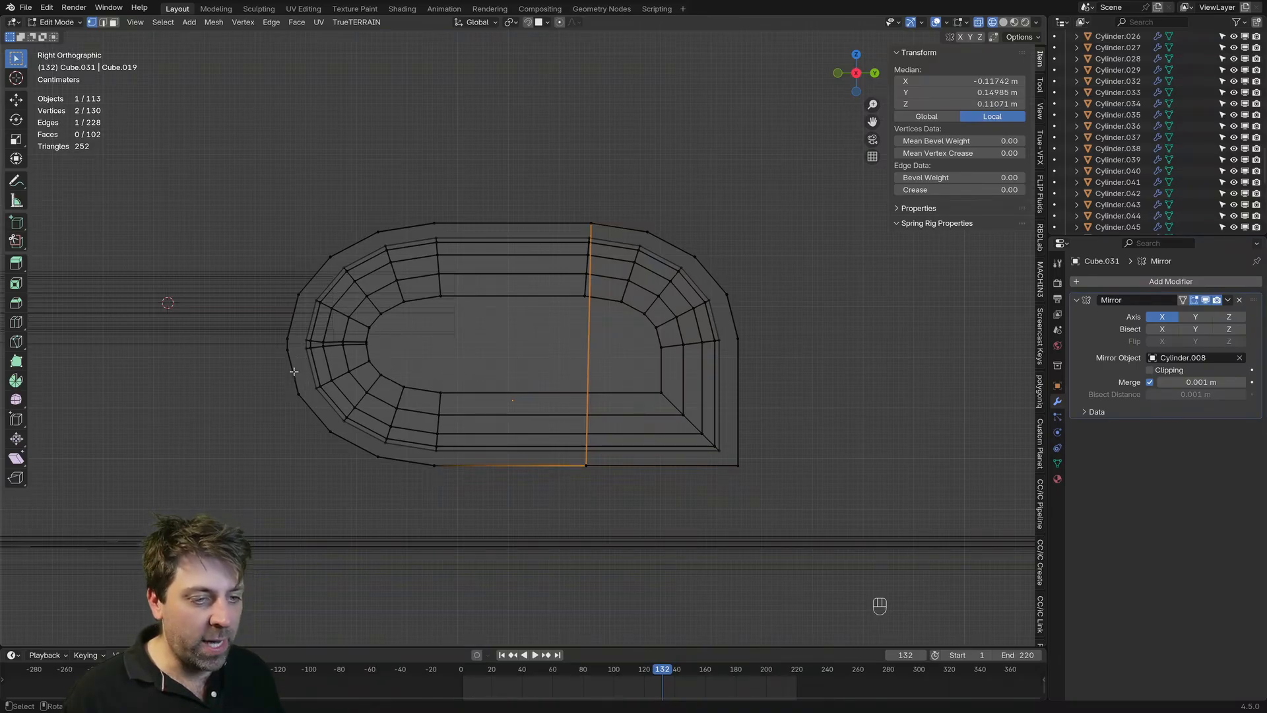
key(1)
key(z)
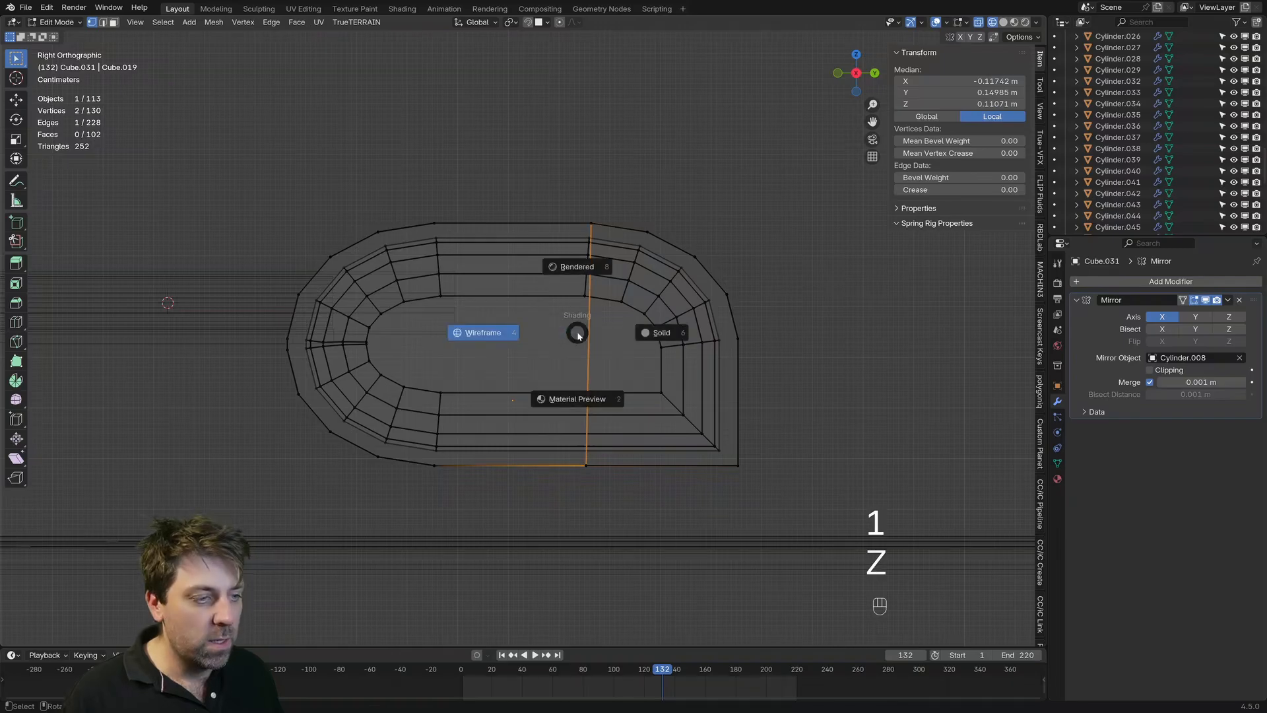
key(c)
scroll(621, 283, left, 1)
drag(621, 282, 700, 454)
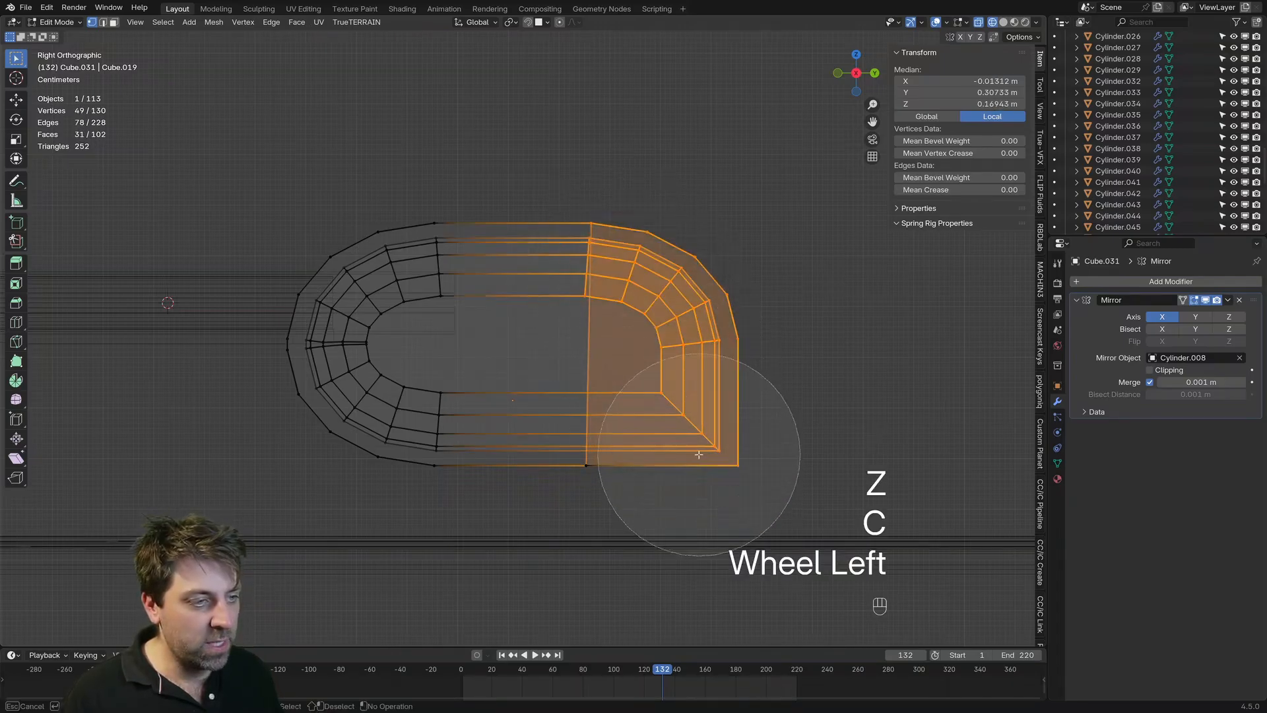
right_click(664, 295)
drag(695, 325, 724, 339)
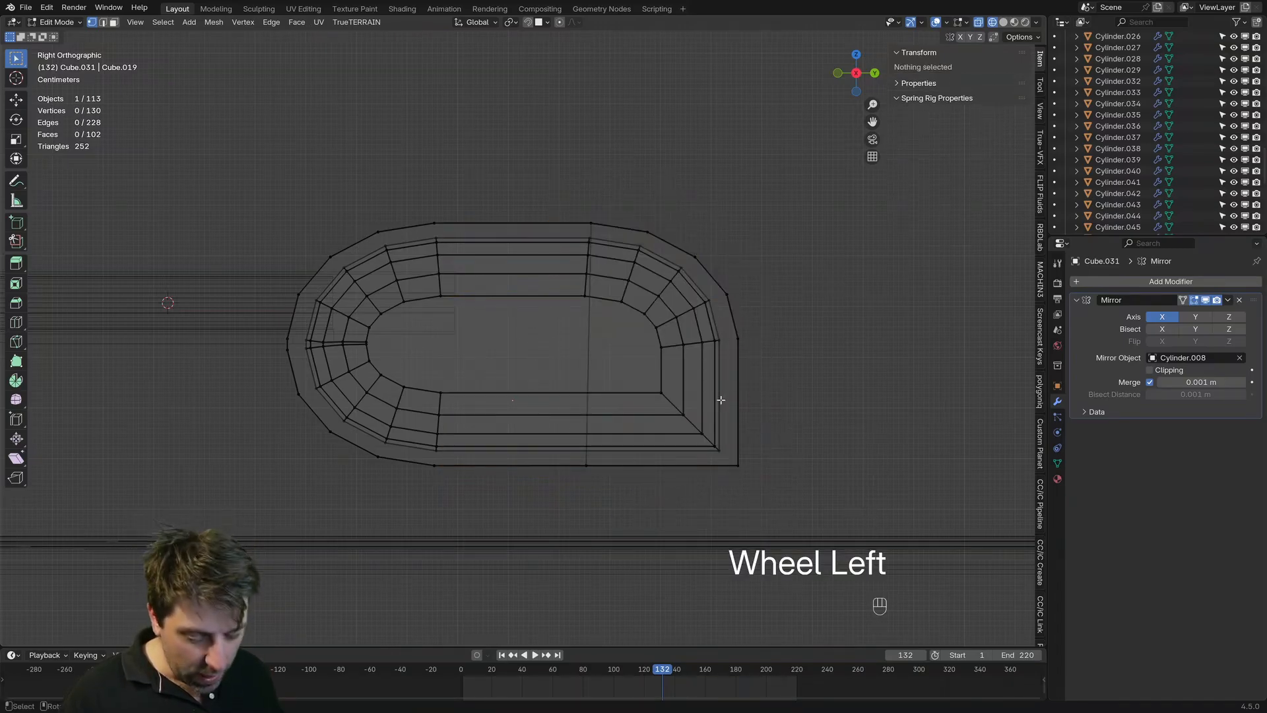
Step: Shorten the housing by moving all vertices of its rear half forward along Y to a local Y of about 0.116 m
key(c)
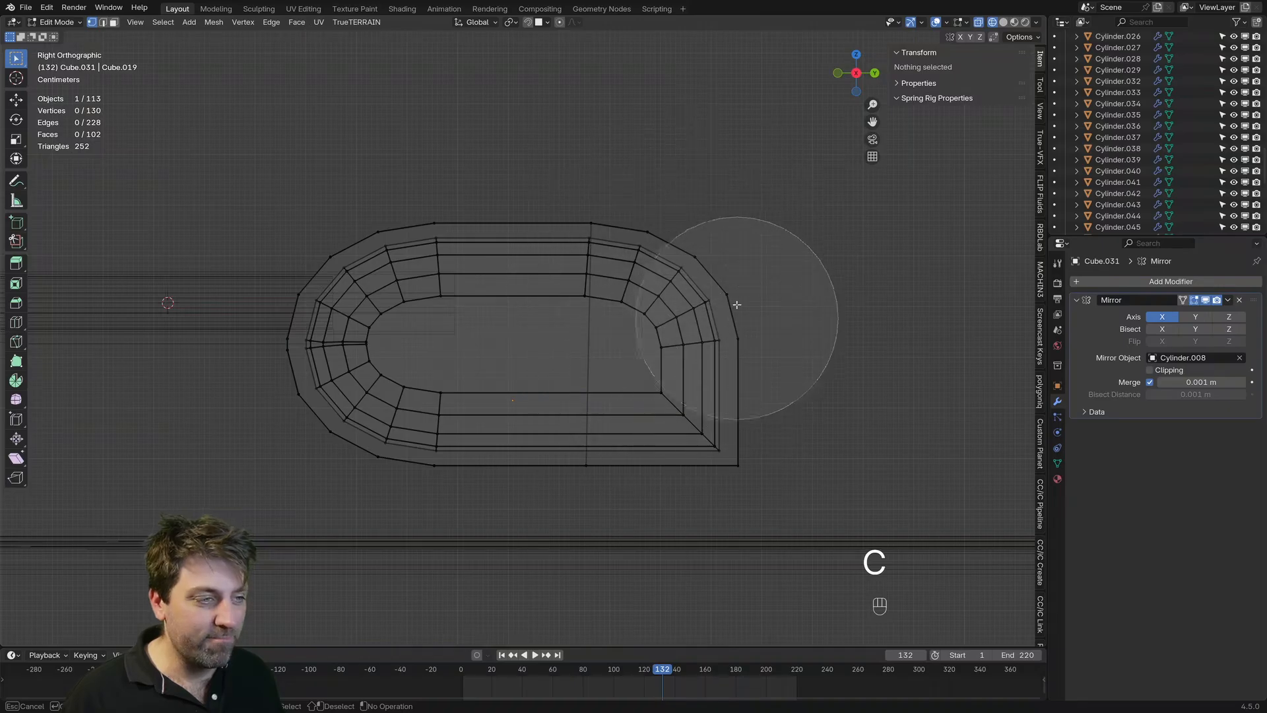
drag(608, 263, 665, 226)
right_click(664, 226)
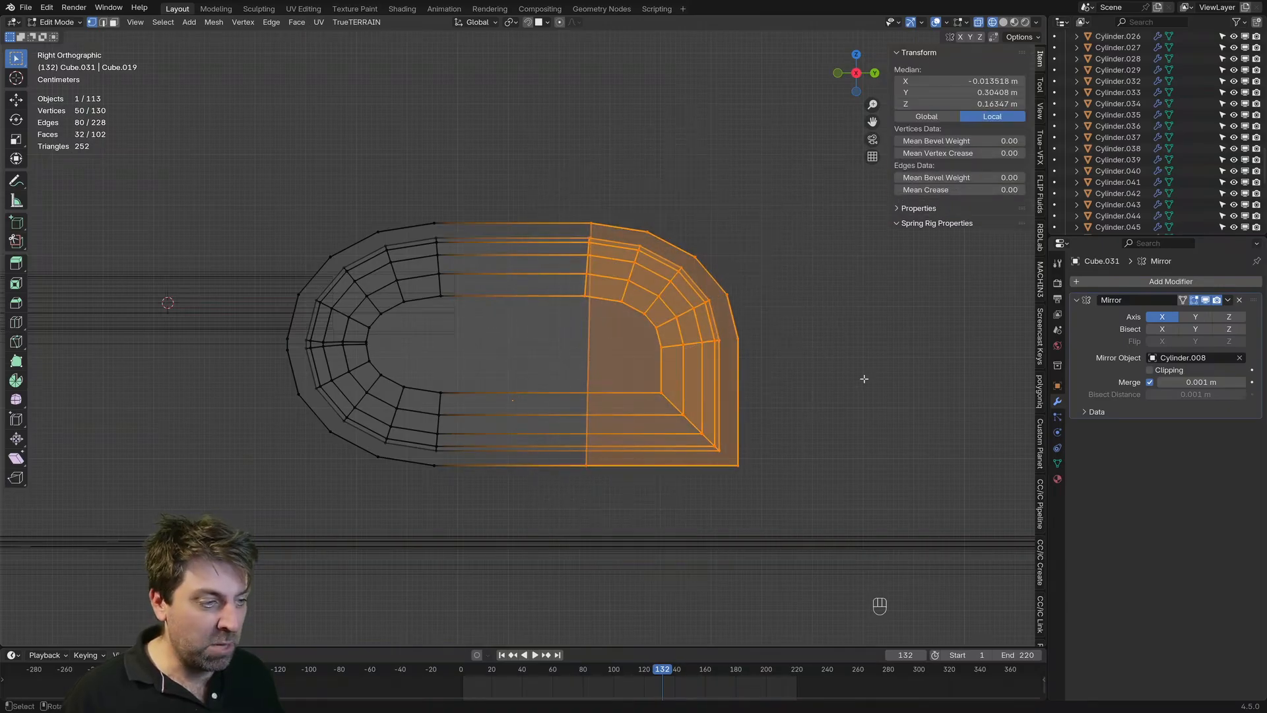
key(g)
key(y)
click(795, 453)
key(Tab)
key(z)
mouse_move(668, 380)
middle_down()
mouse_move(679, 396)
mouse_move(795, 409)
mouse_move(513, 430)
middle_up()
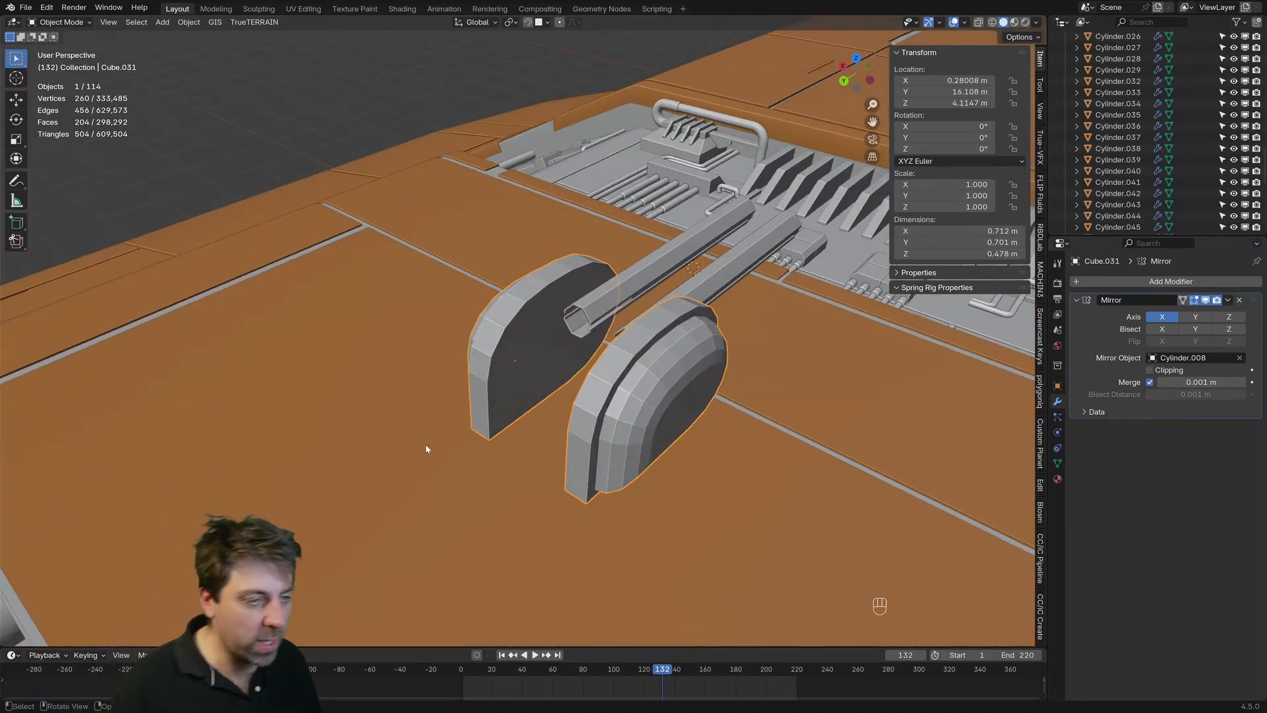
middle_drag(427, 446, 507, 365)
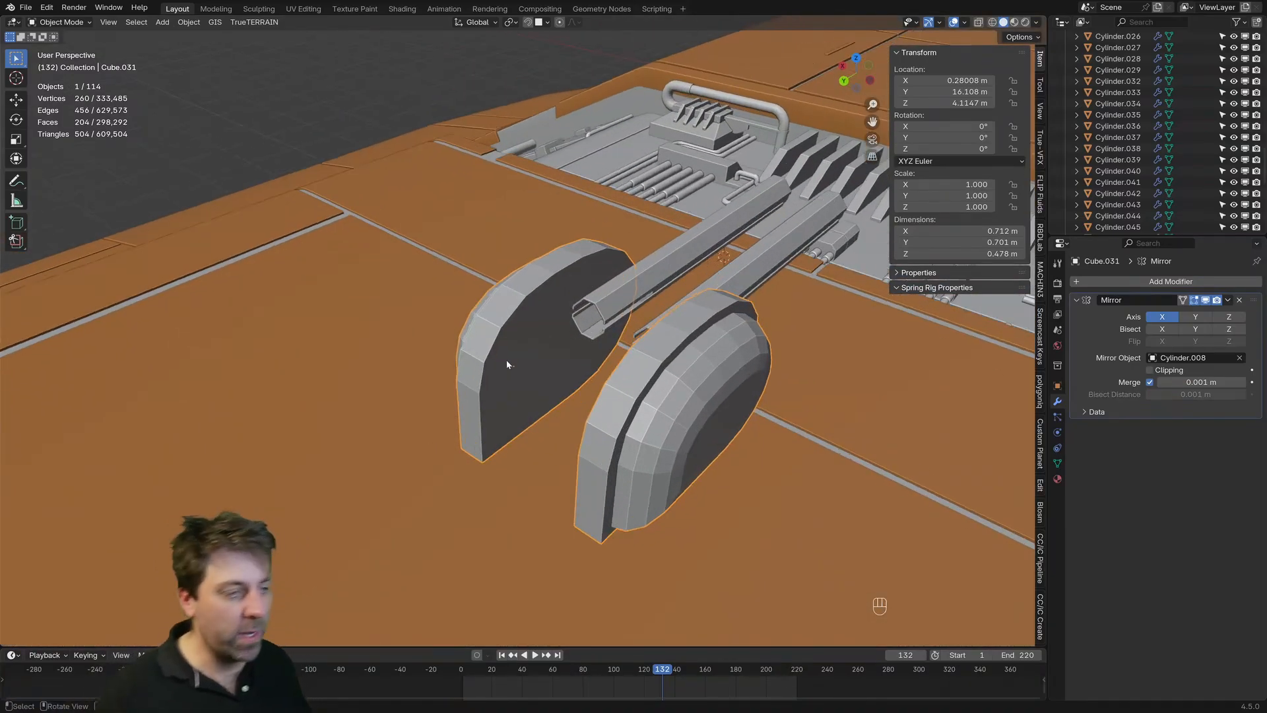
Step: Cut the rear rim face across its middle and connect the cut's inner vertex to the opposite front vertex across the inner face
key(Tab)
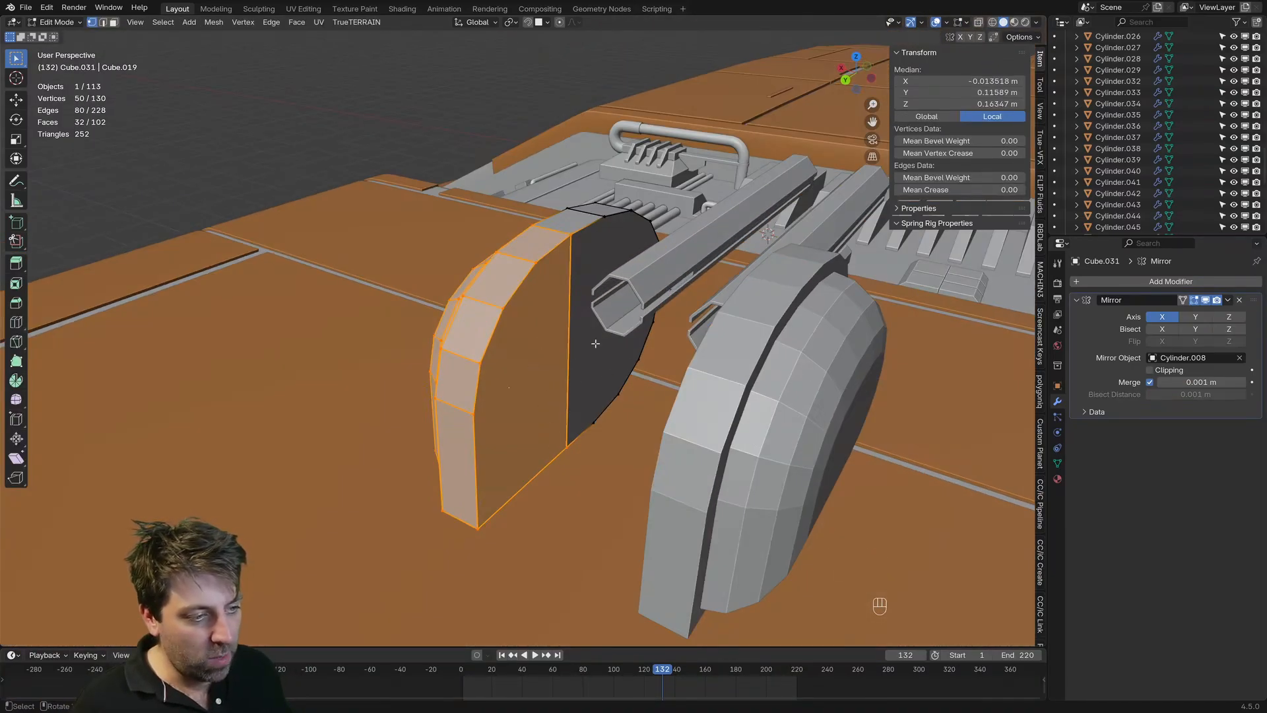
middle_drag(596, 343, 618, 363)
key(ctrl+r)
click(486, 403)
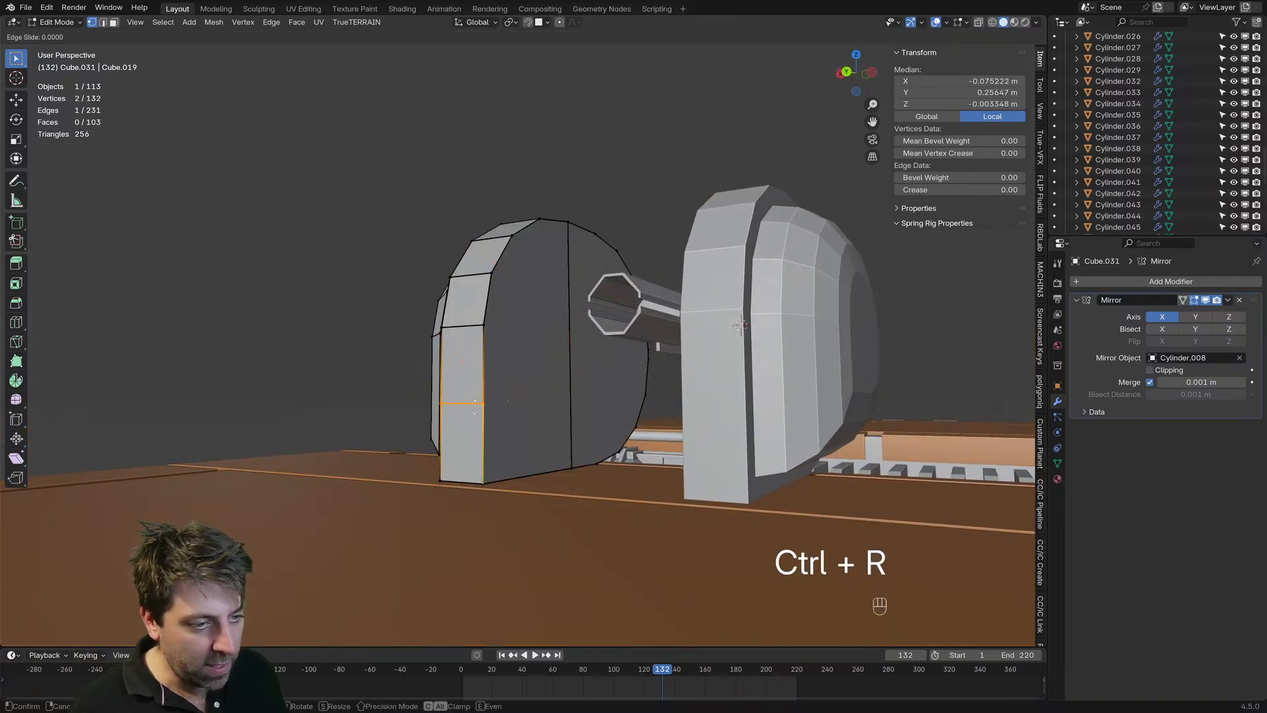
right_click(486, 403)
key(1)
click(646, 398)
shift+click(486, 403)
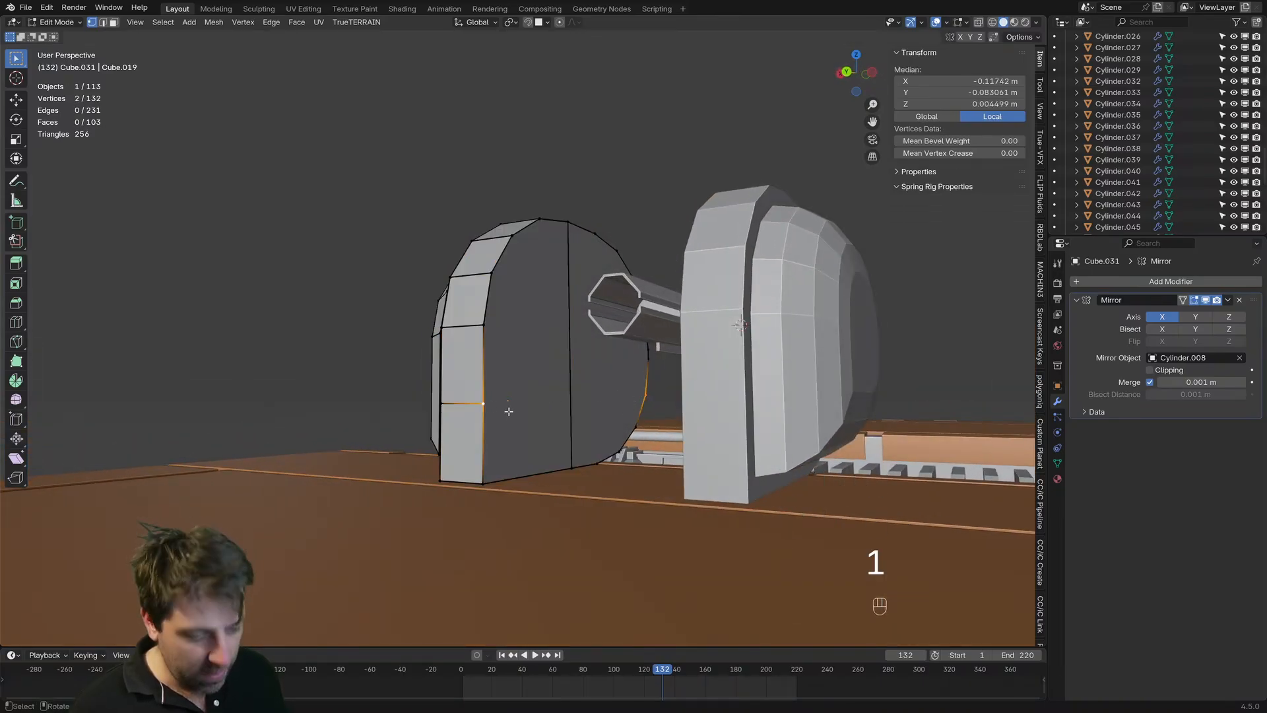
key(j)
Step: Select the top vertex of the inner face's vertical cut and show the housing in wireframe from the right orthographic view
click(442, 404)
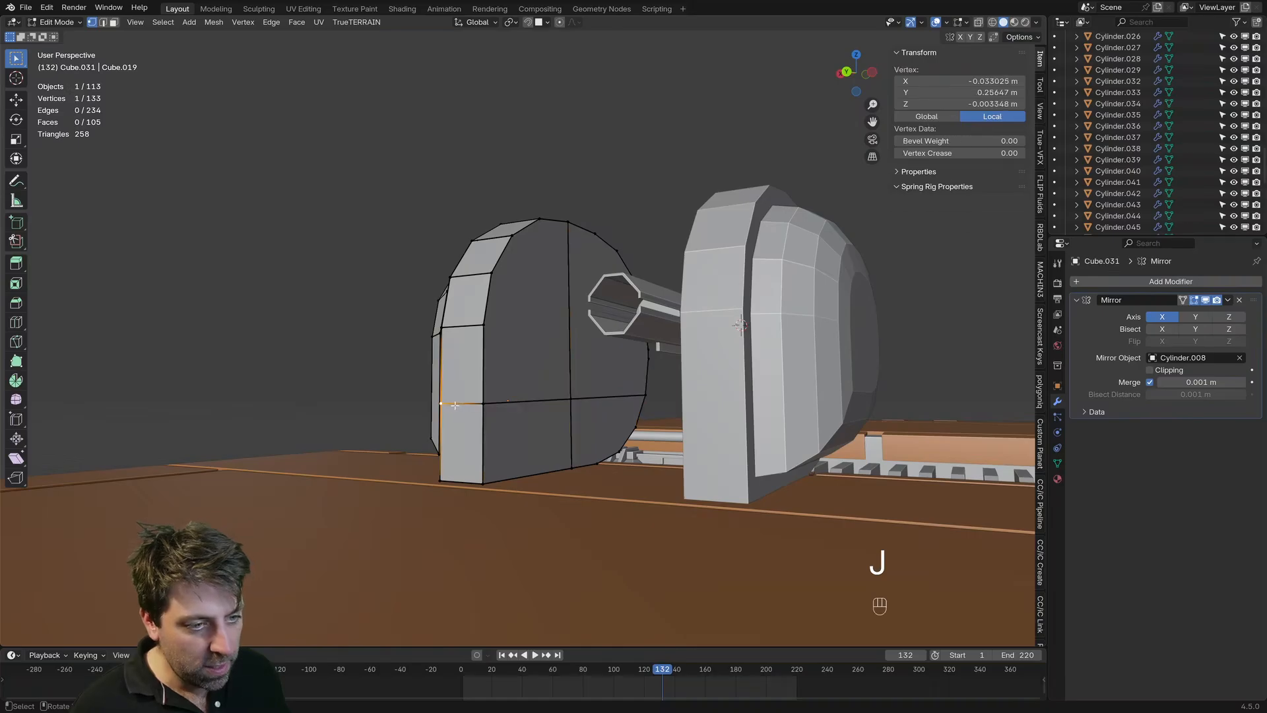
middle_drag(450, 406, 743, 245)
key(2)
click(575, 376)
key(1)
click(562, 223)
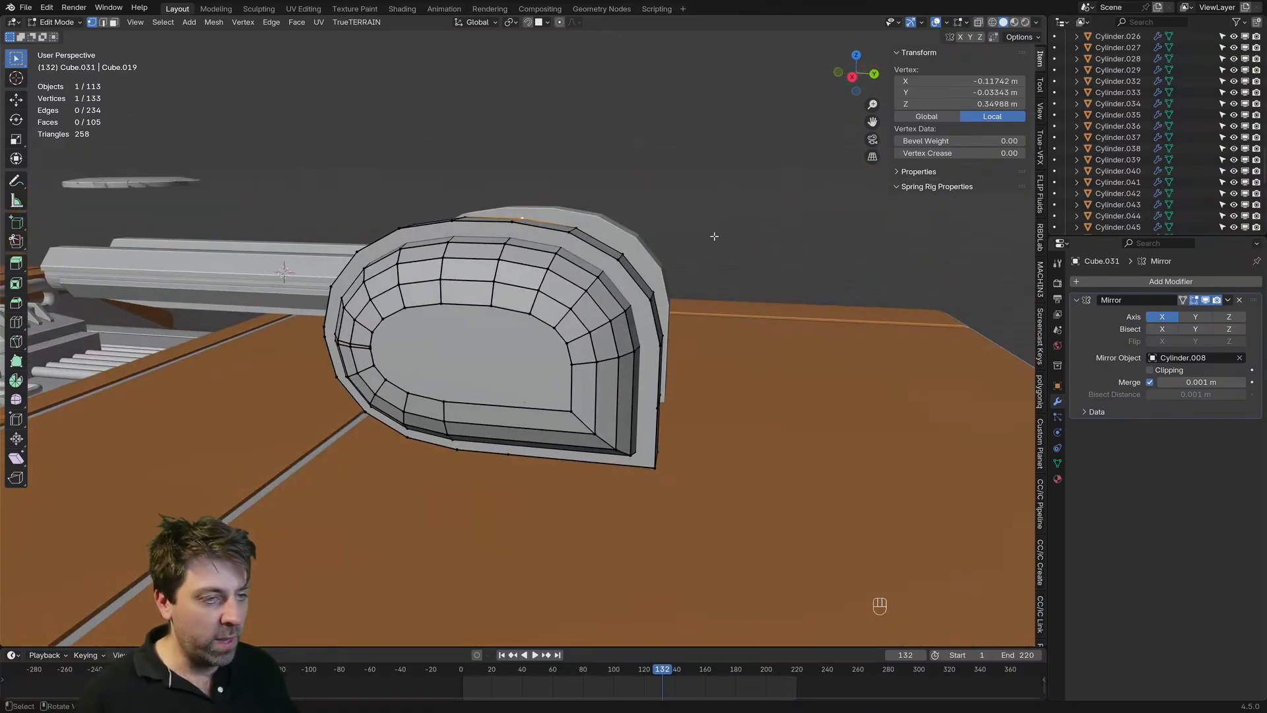
key(KP_3)
key(z)
click(598, 228)
scroll(500, 458, up, 3)
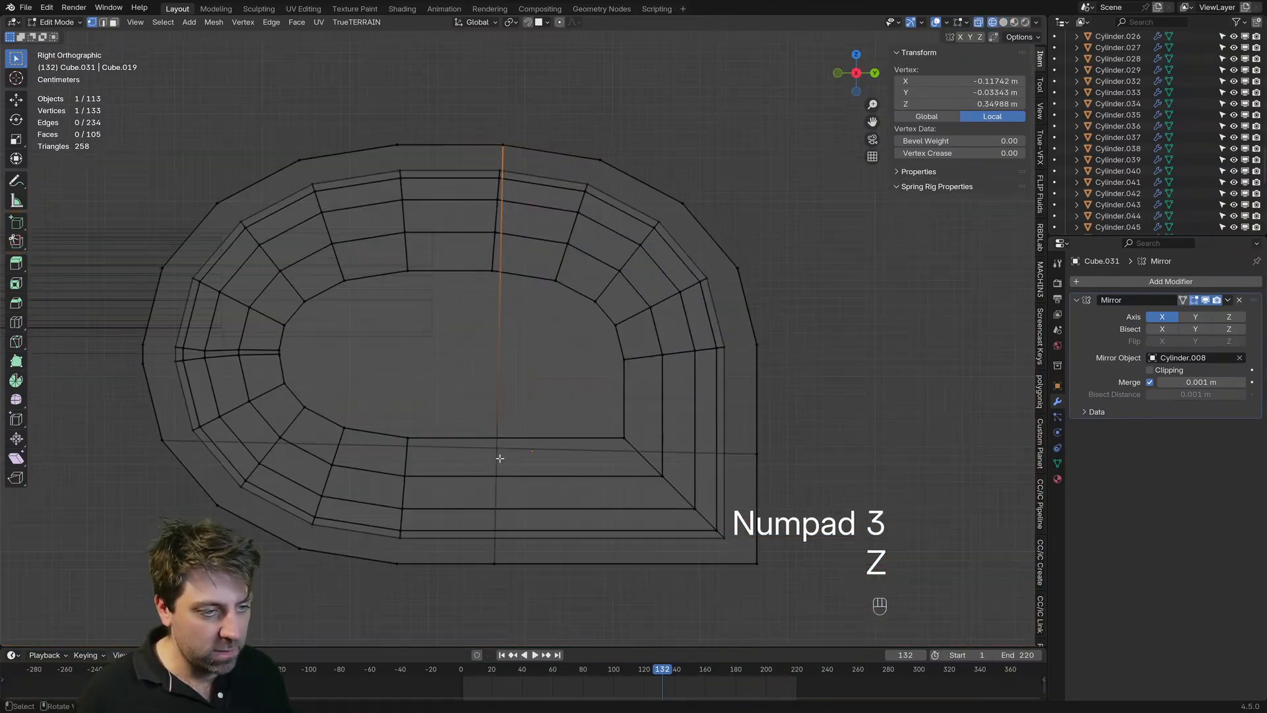
Step: Copy the top vertex's local Y of -0.03343 m to the centre vertex and both bottom vertices of the vertical cut
shift+middle_drag(502, 299, 523, 402)
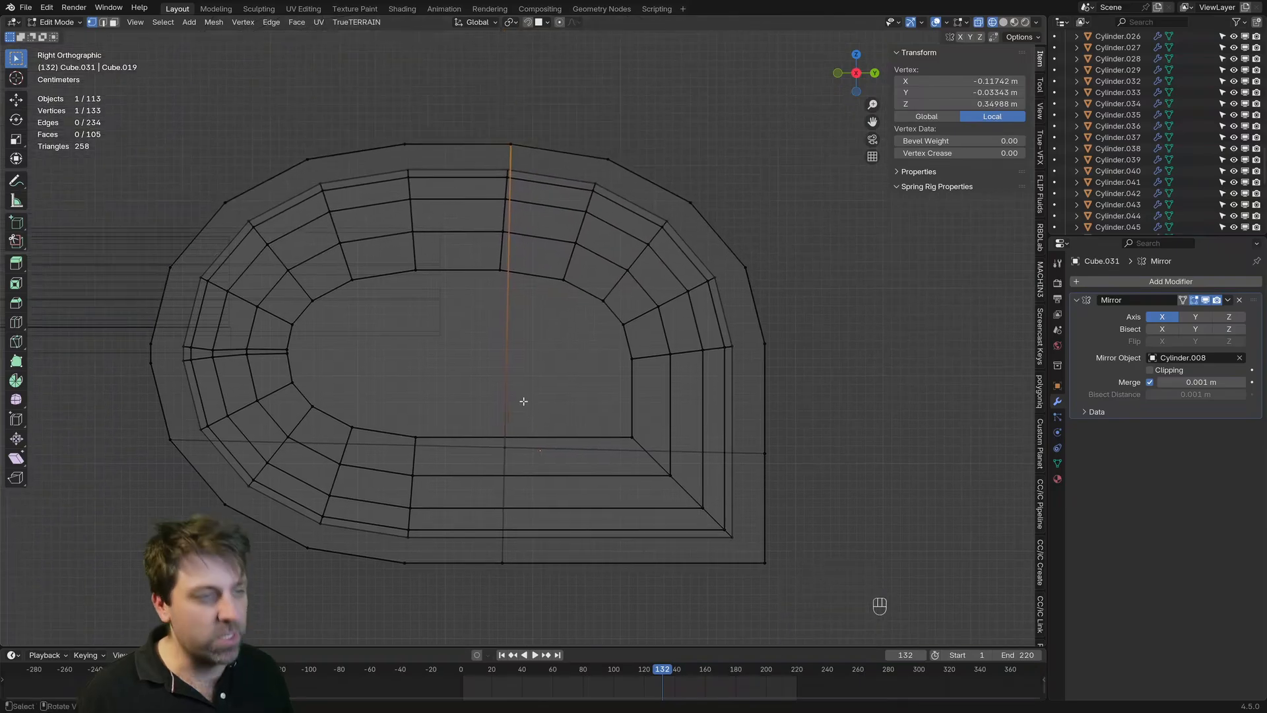
middle_drag(533, 213, 476, 231)
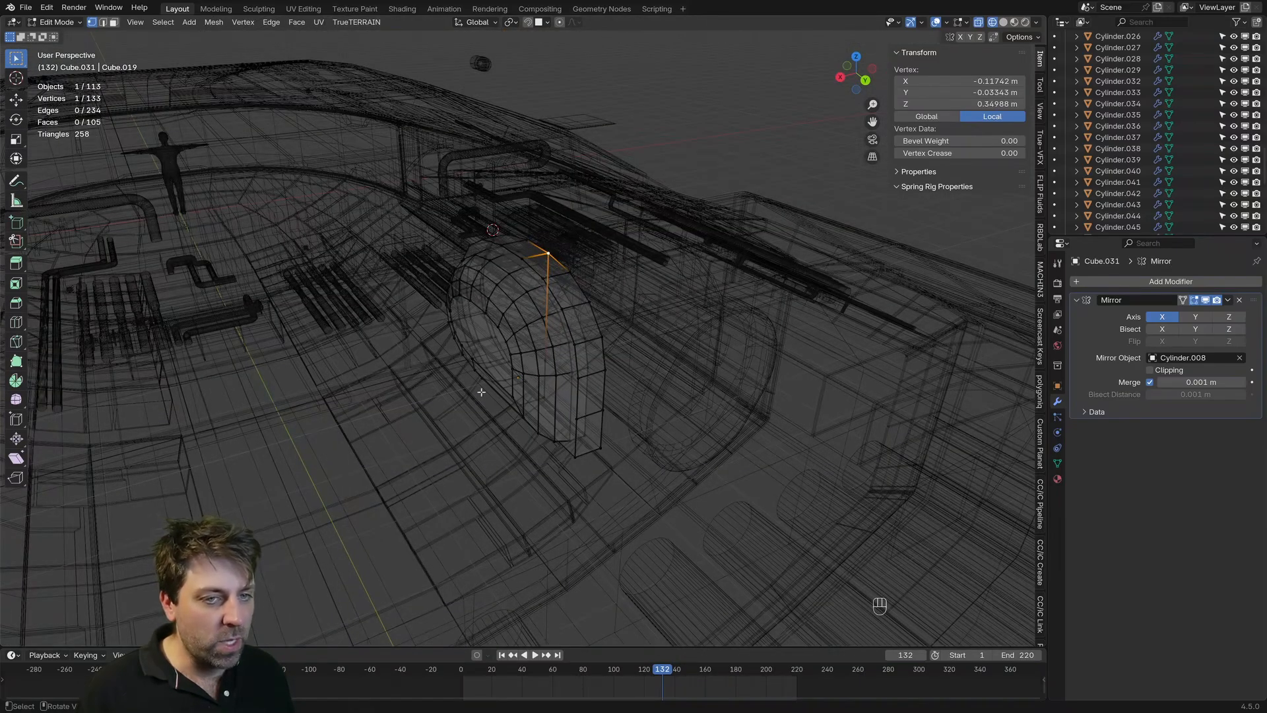
middle_drag(481, 392, 551, 246)
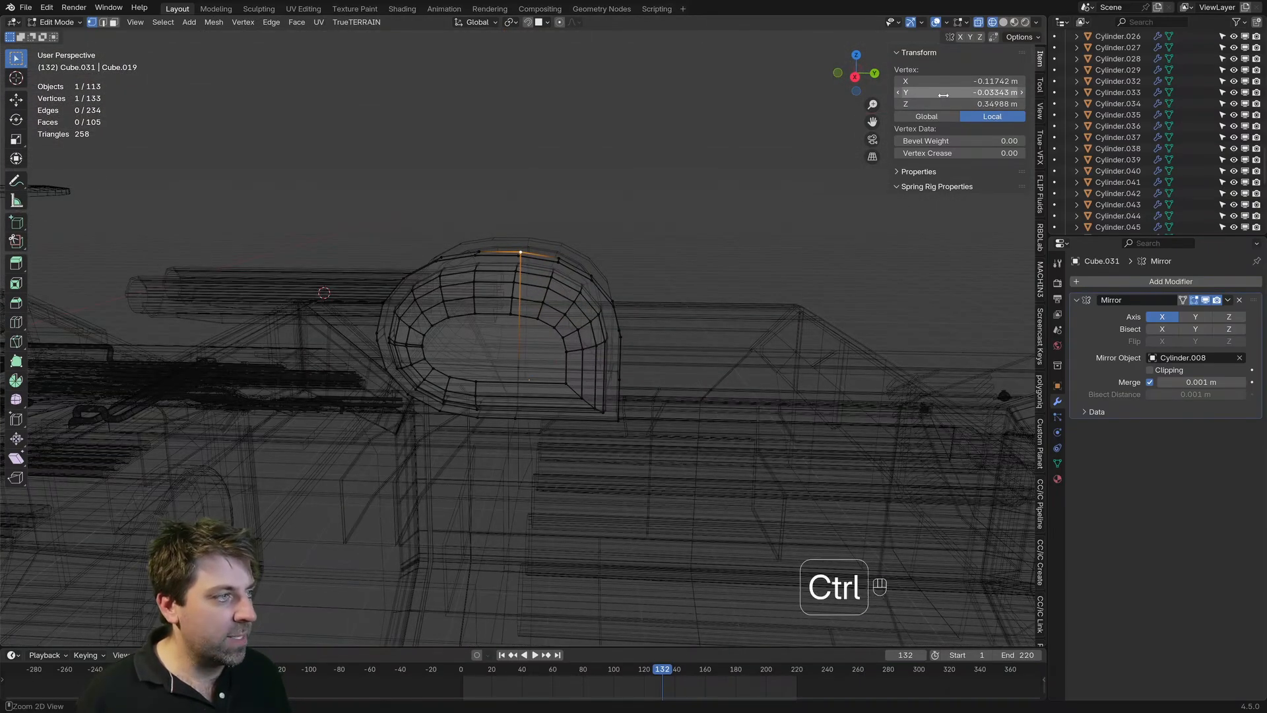
key(KP_3)
shift+middle_drag(547, 409, 541, 268)
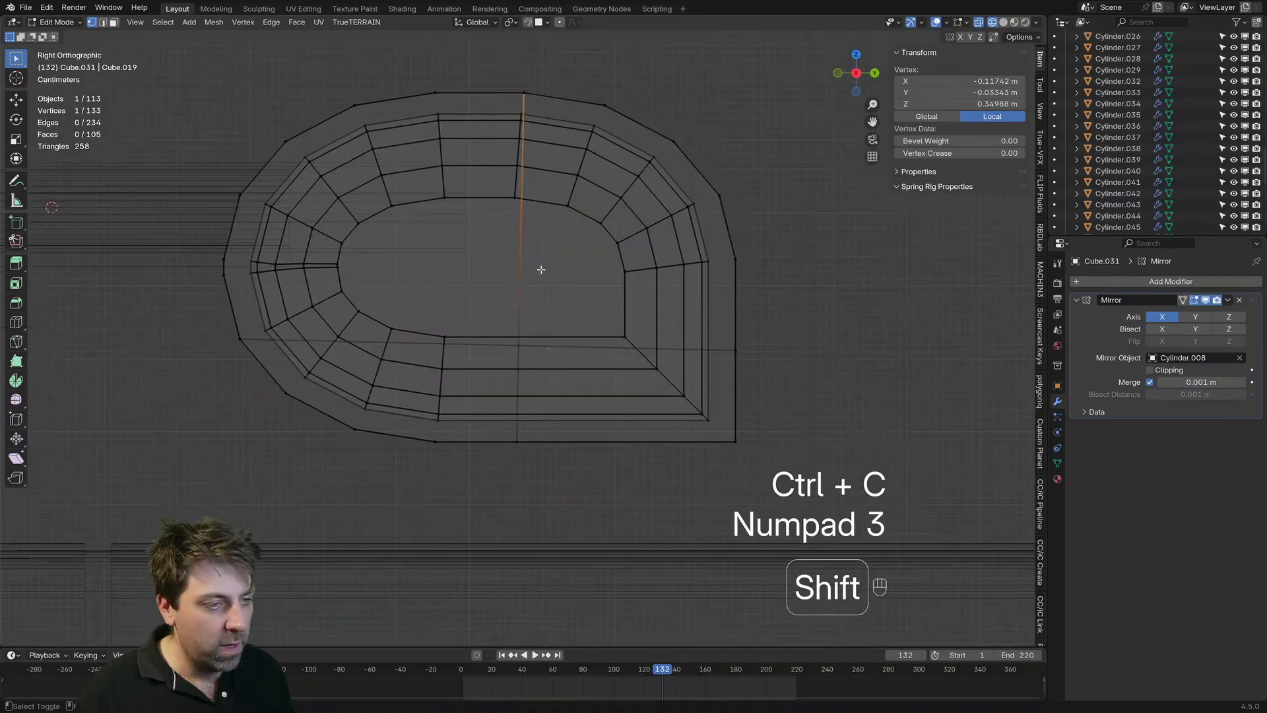
scroll(532, 396, up, 3)
click(521, 357)
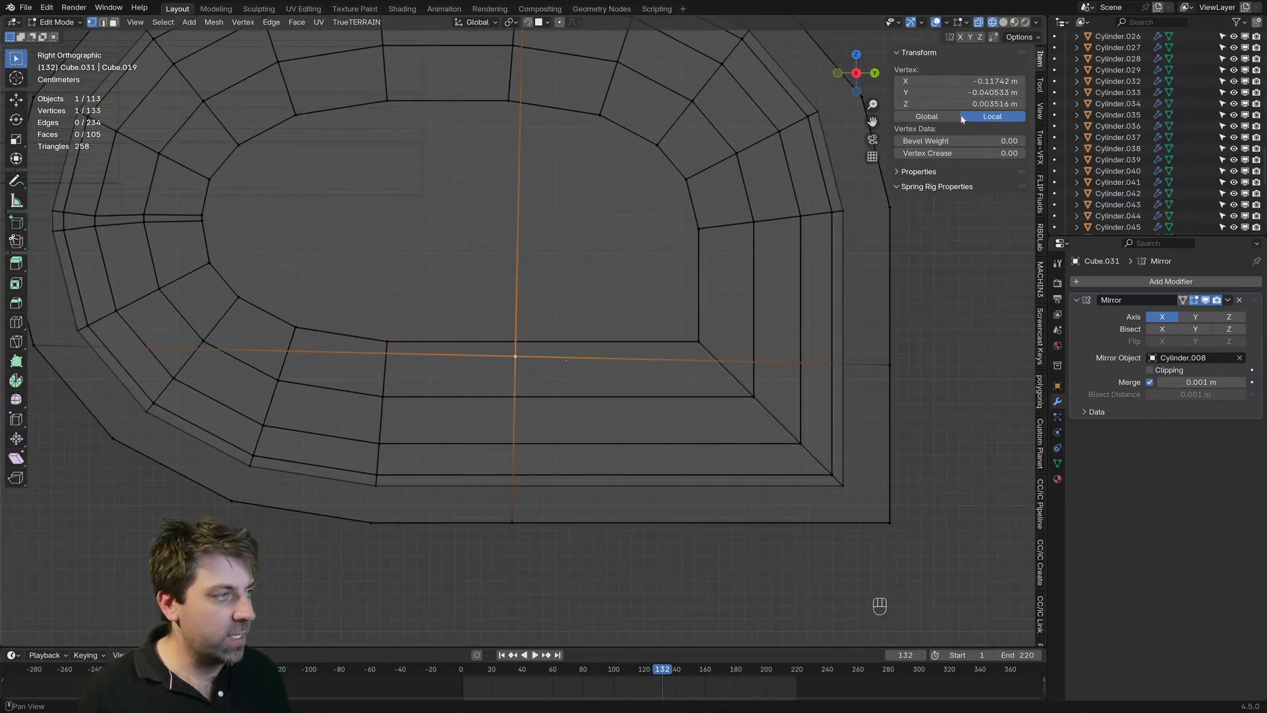
key(ctrl+v)
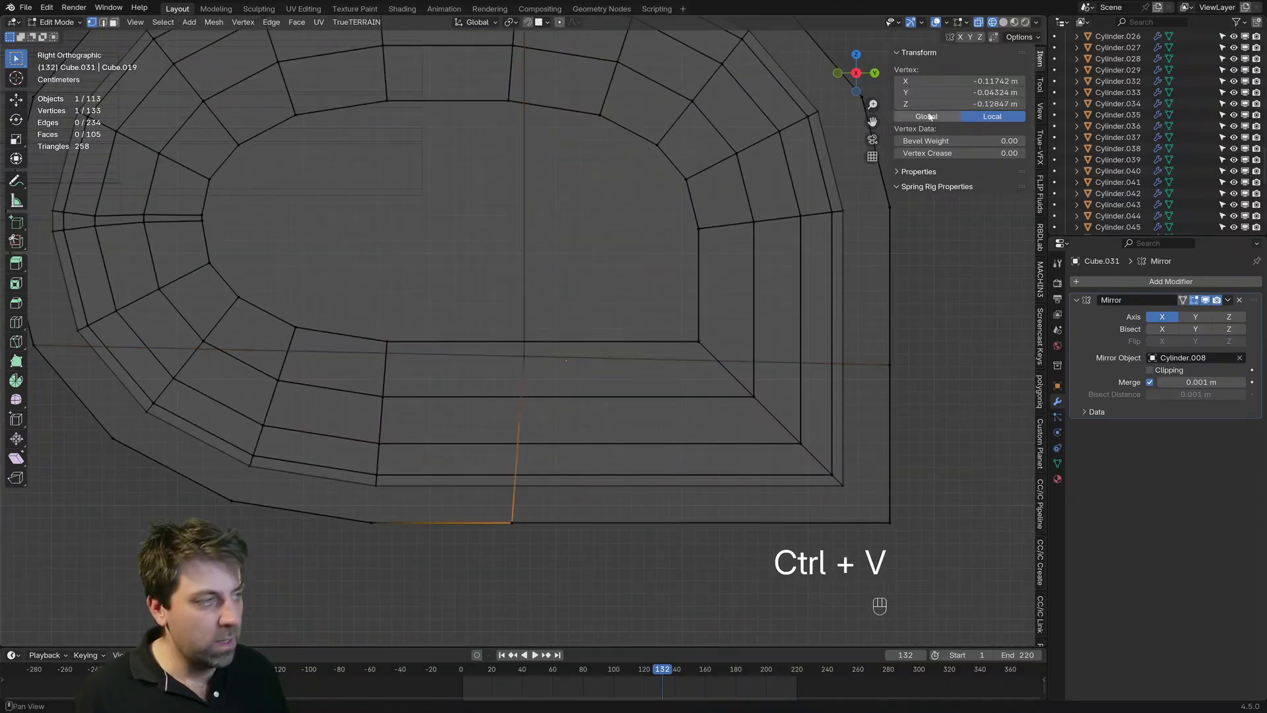
key(ctrl+v)
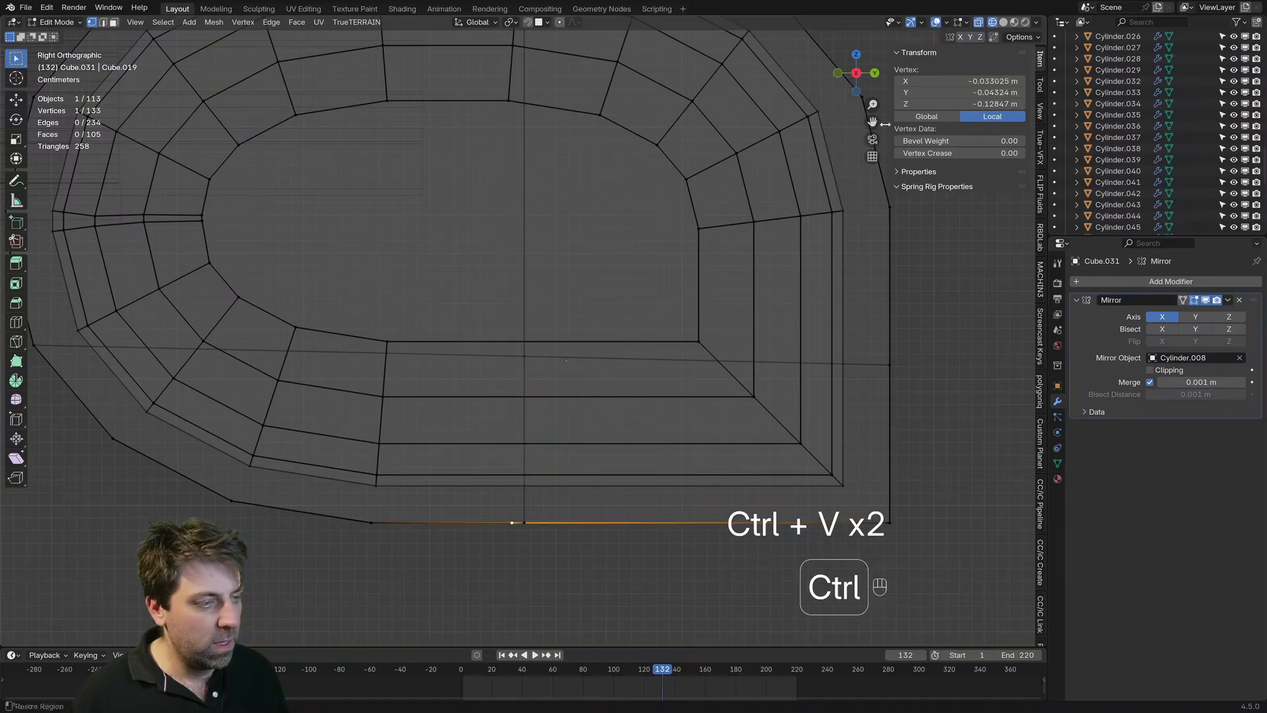
key(ctrl+v)
scroll(542, 383, down, 2)
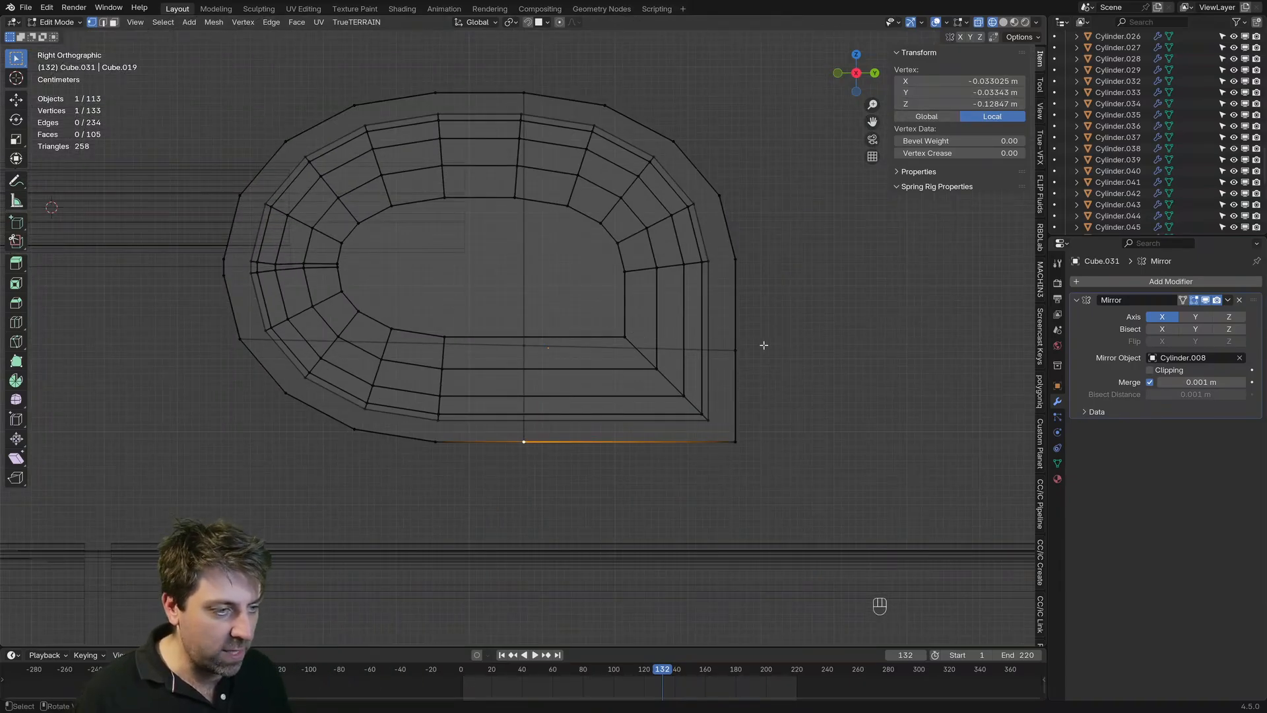
Step: Level the horizontal cut by copying the front vertex's local Z of 0.012347 m to both rear vertices and the centre vertex
click(238, 341)
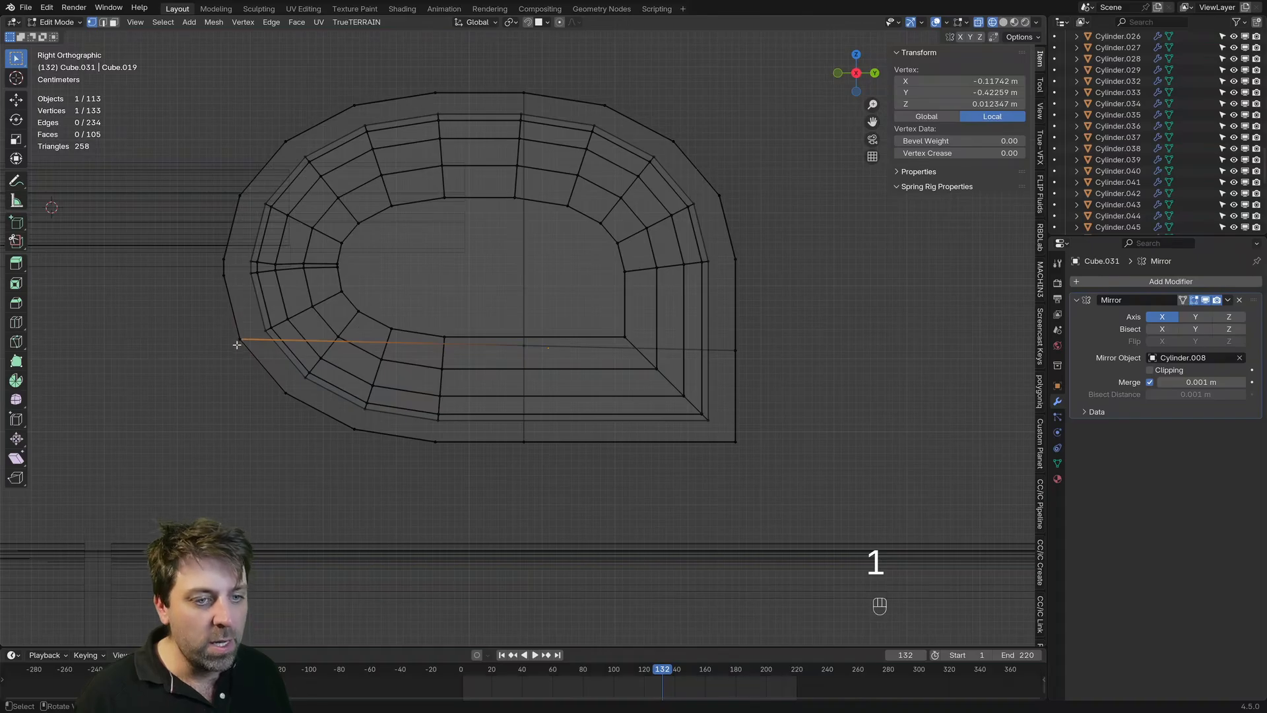
key(ctrl)
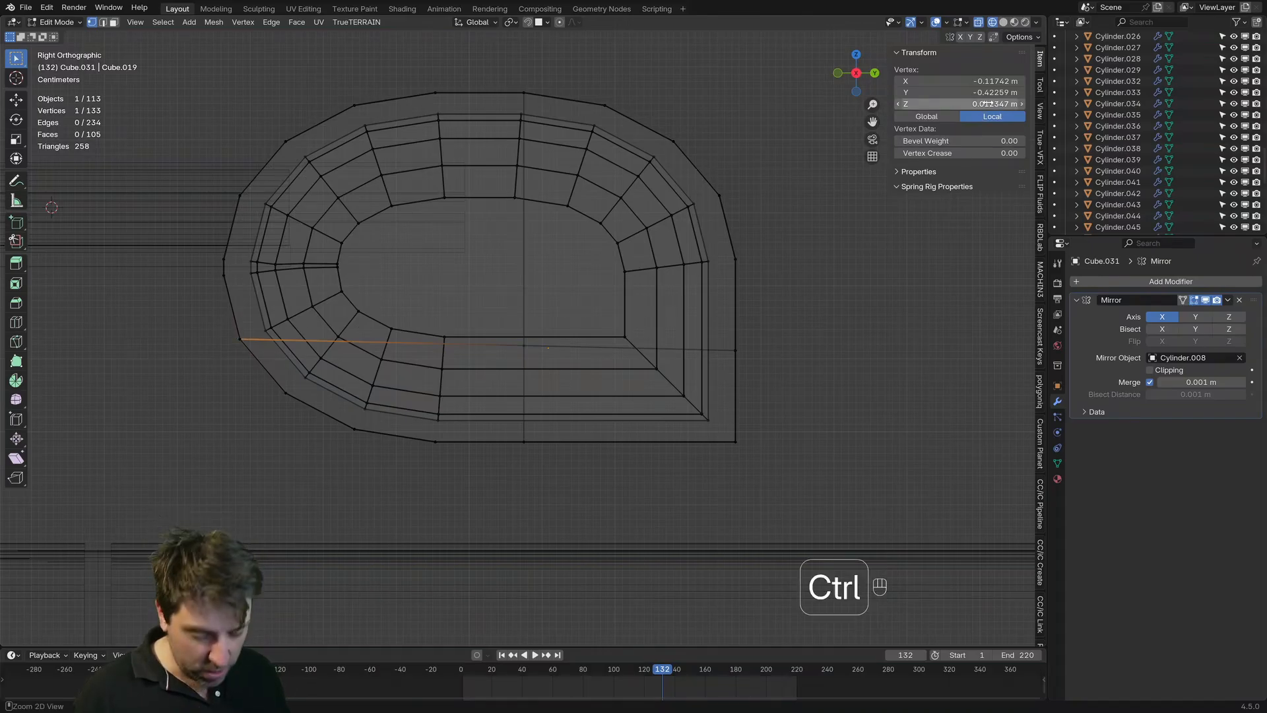
click(736, 350)
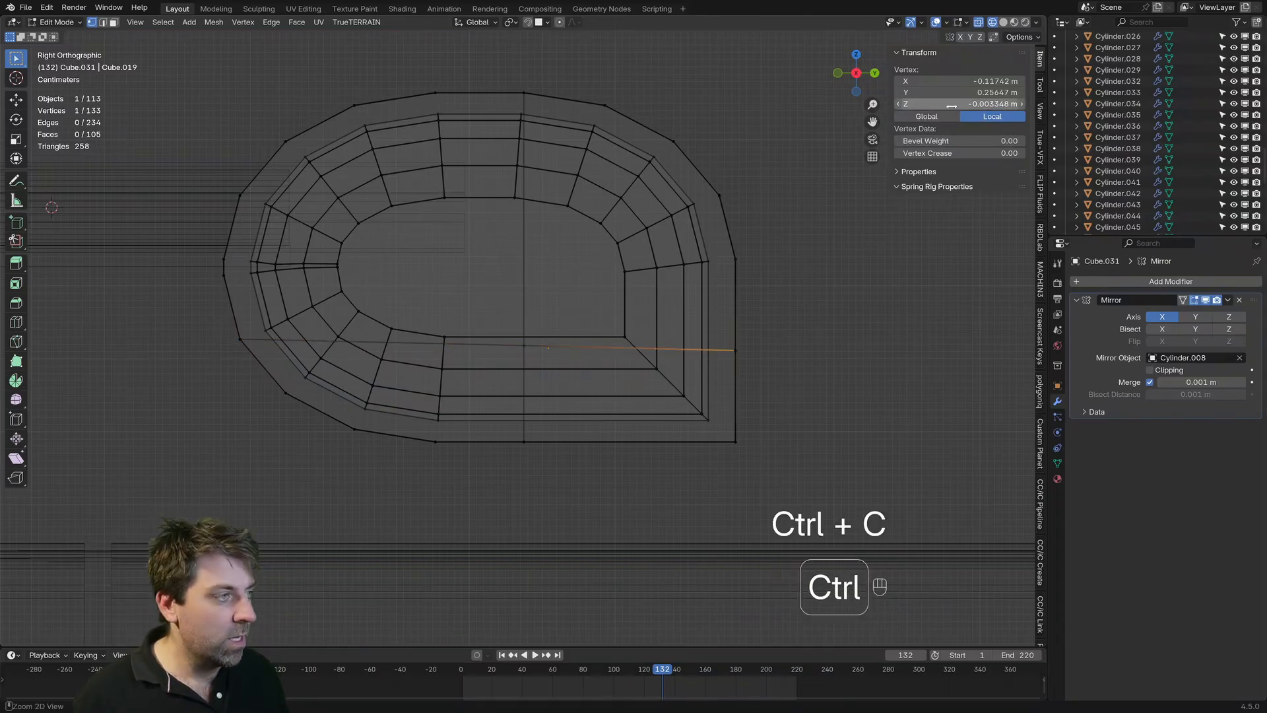
key(ctrl+v)
key(ctrl+v)
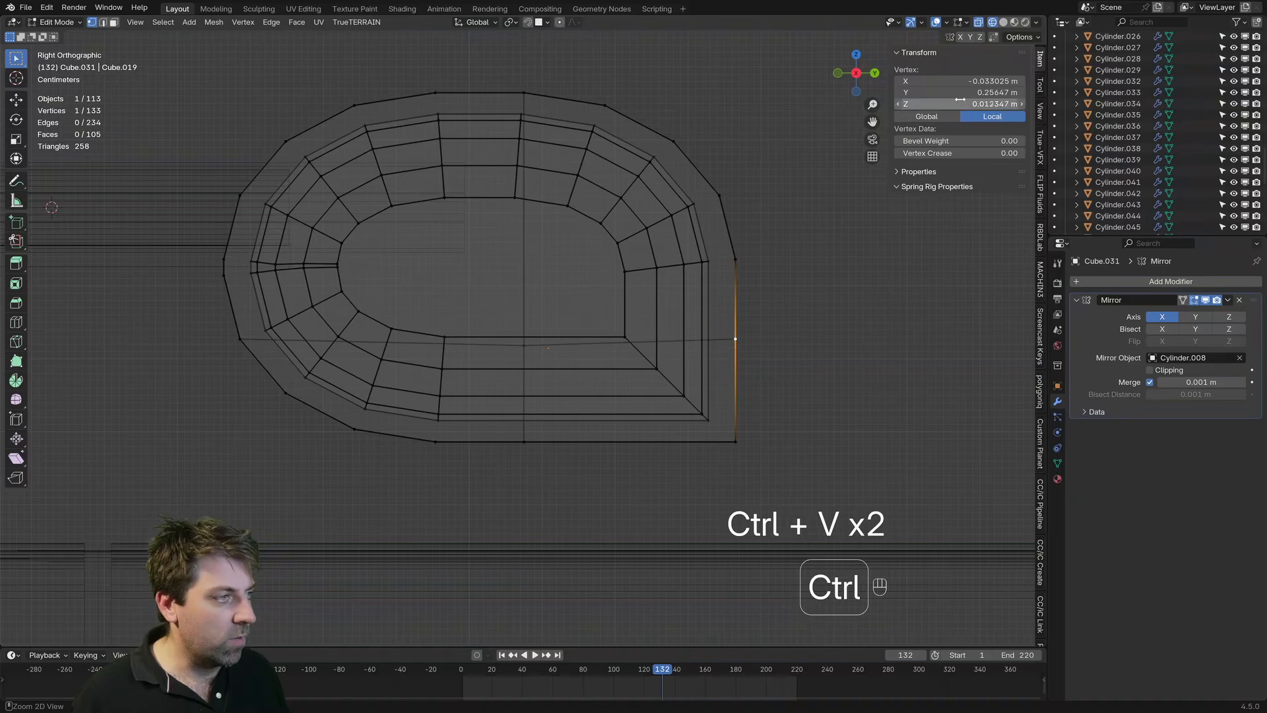
key(ctrl+v)
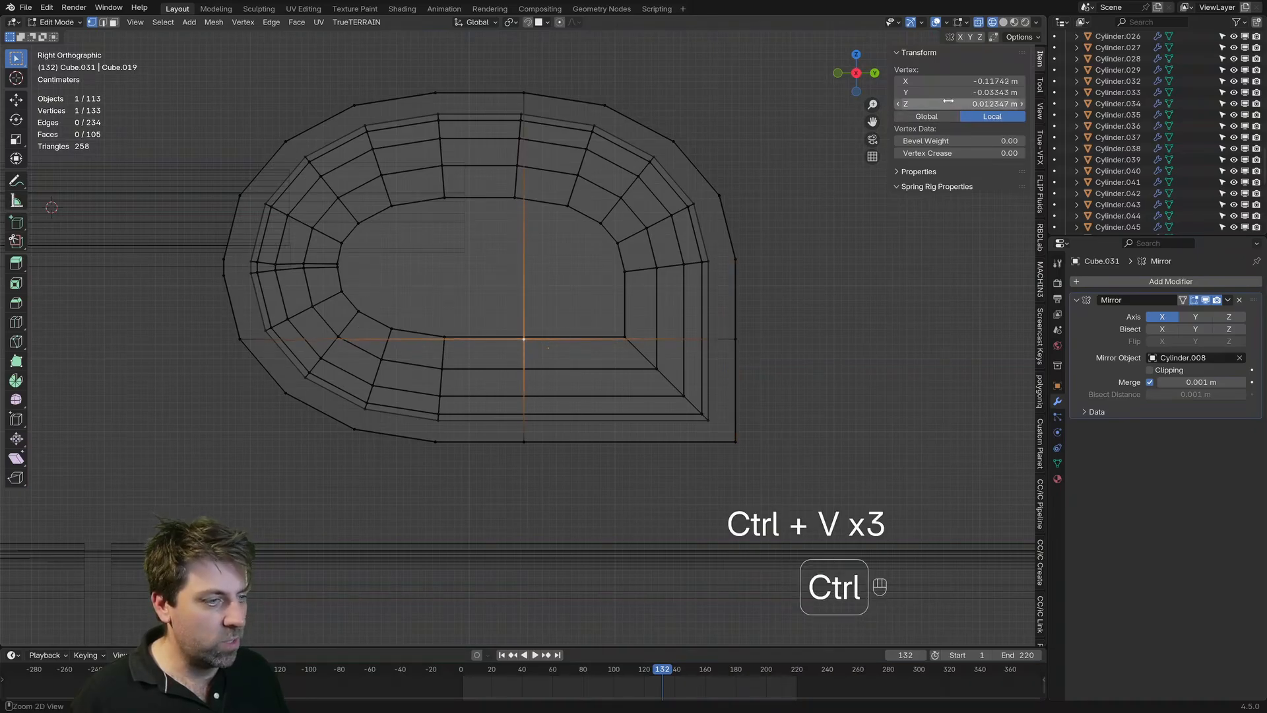
Step: In solid shading, extrude three of the housing's inner faces in place, all except the upper front one
key(z)
click(826, 329)
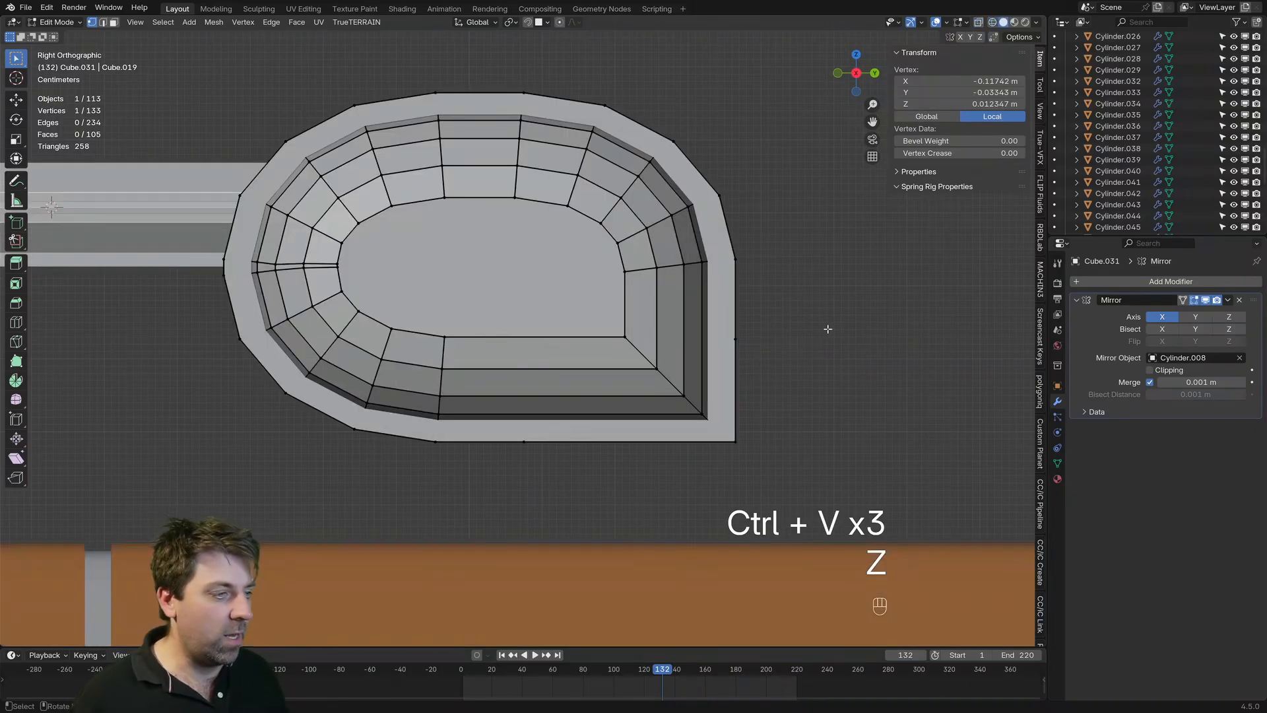
mouse_move(829, 328)
middle_down()
mouse_move(665, 379)
mouse_move(587, 383)
mouse_move(620, 399)
middle_up()
scroll(574, 377, down, 2)
key(3)
click(497, 355)
shift+click(513, 400)
shift+click(587, 369)
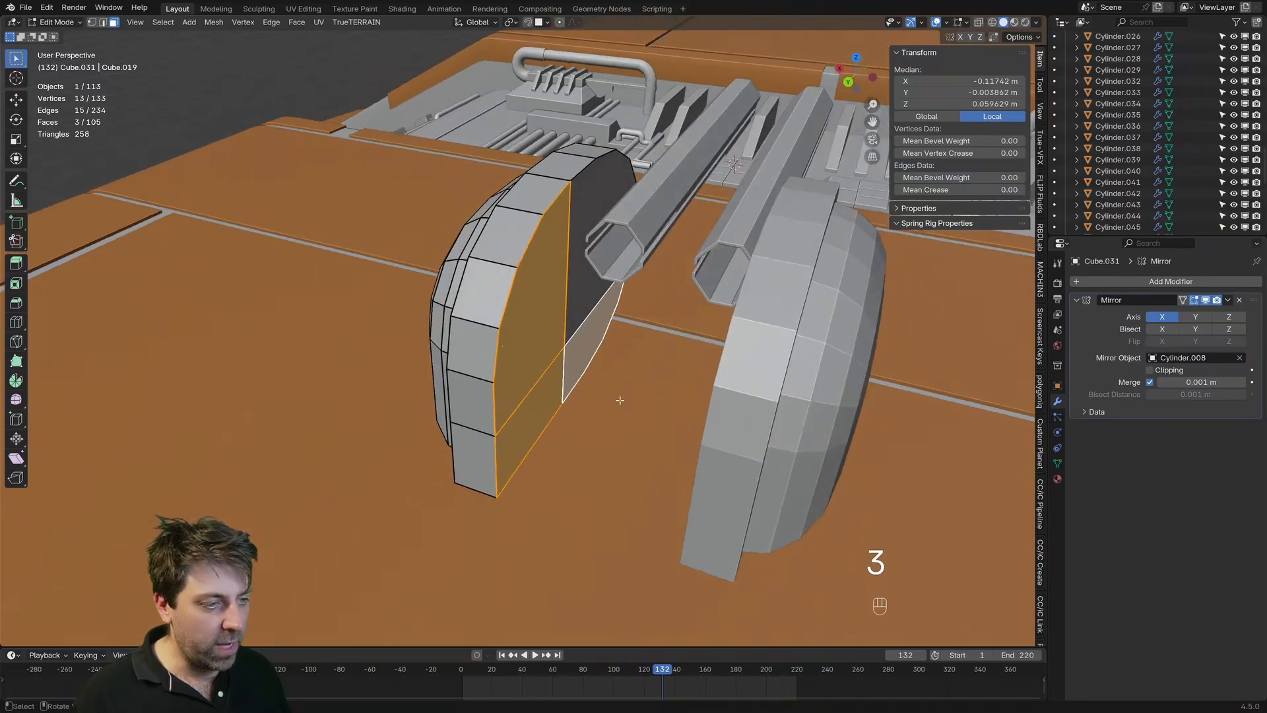
key(e)
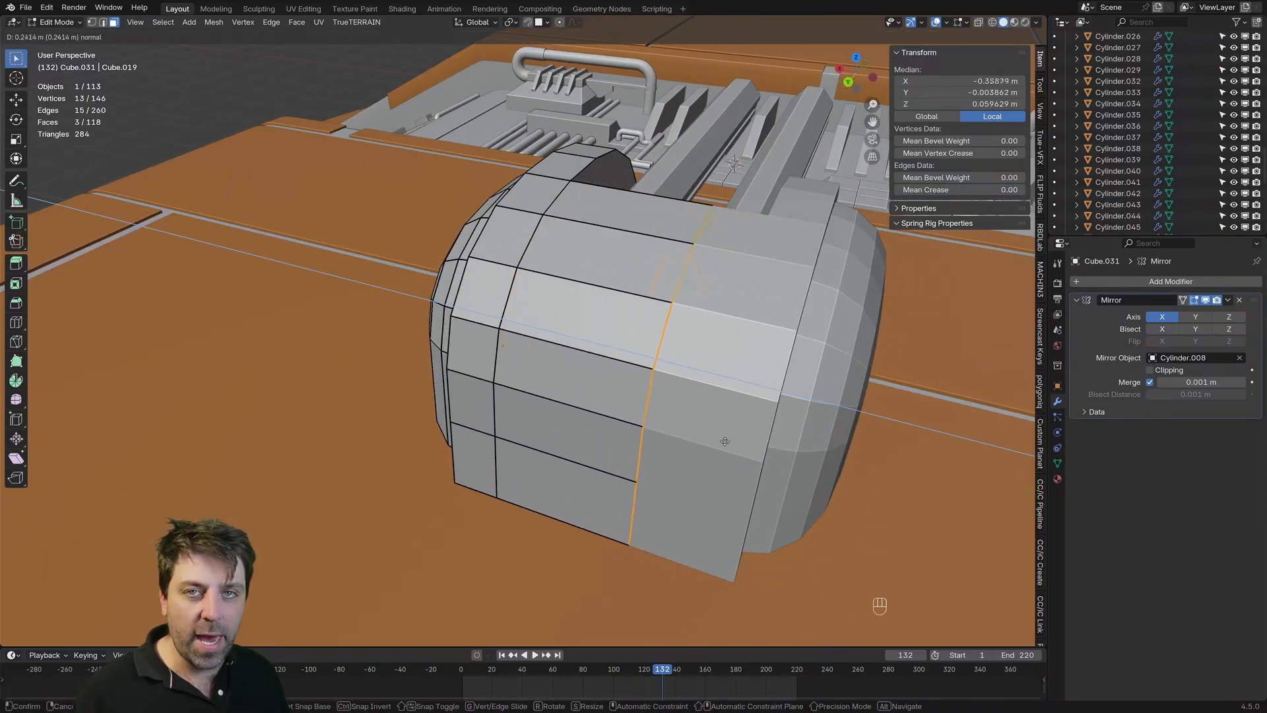
right_click(672, 457)
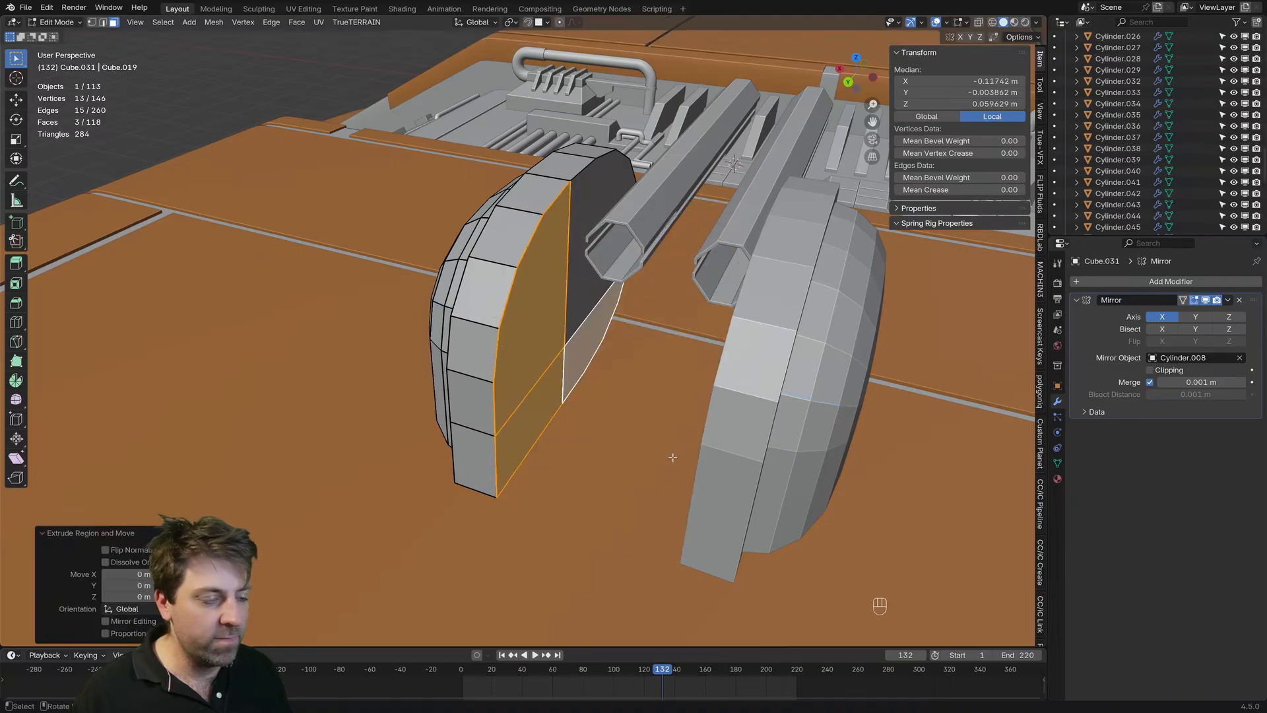
Step: Enable Clipping on the Mirror modifier and move the extruded faces along X up to the mirror plane
click(1150, 371)
key(g)
key(y)
key(x)
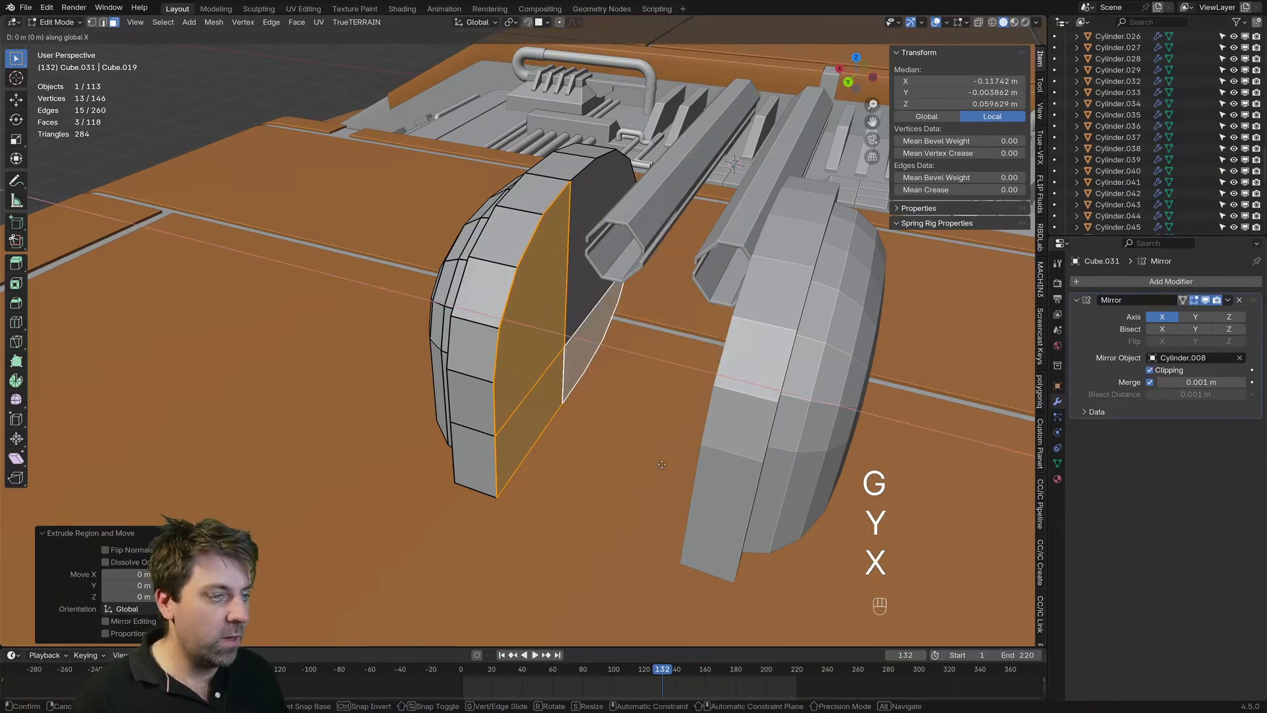
click(814, 494)
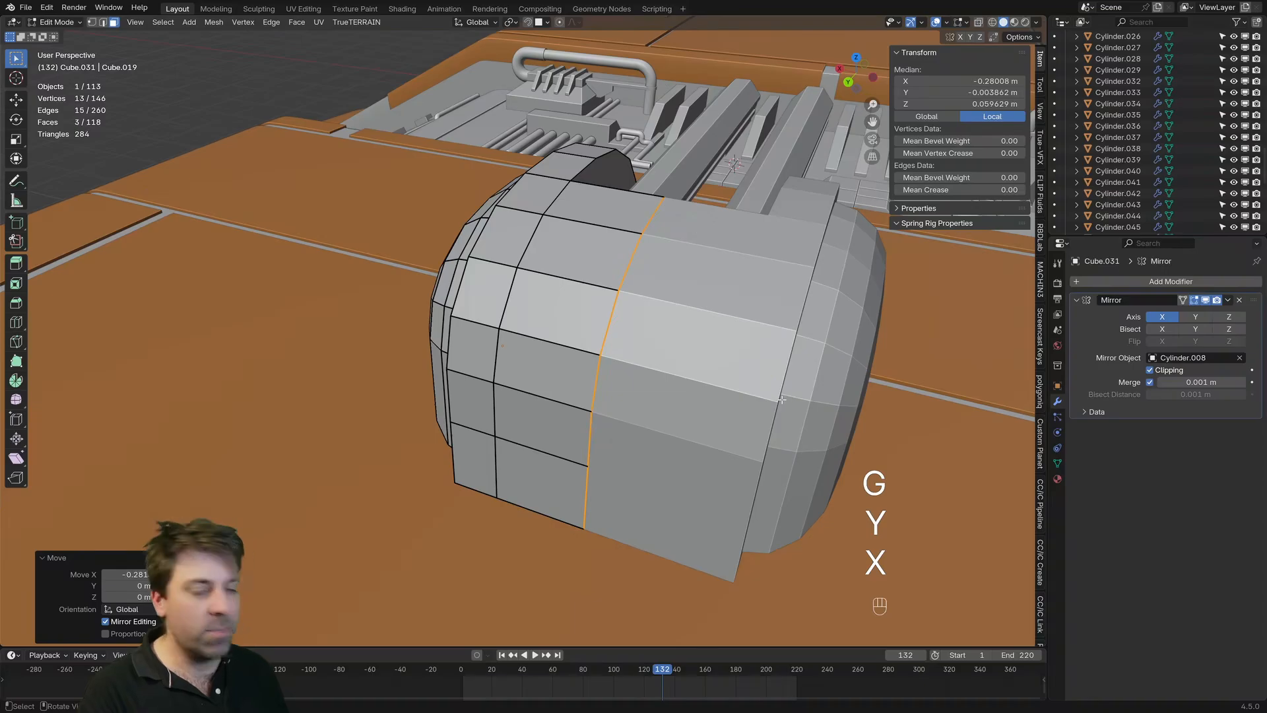
Step: Delete the three interior faces on the mirror plane and return to Object Mode
key(Delete)
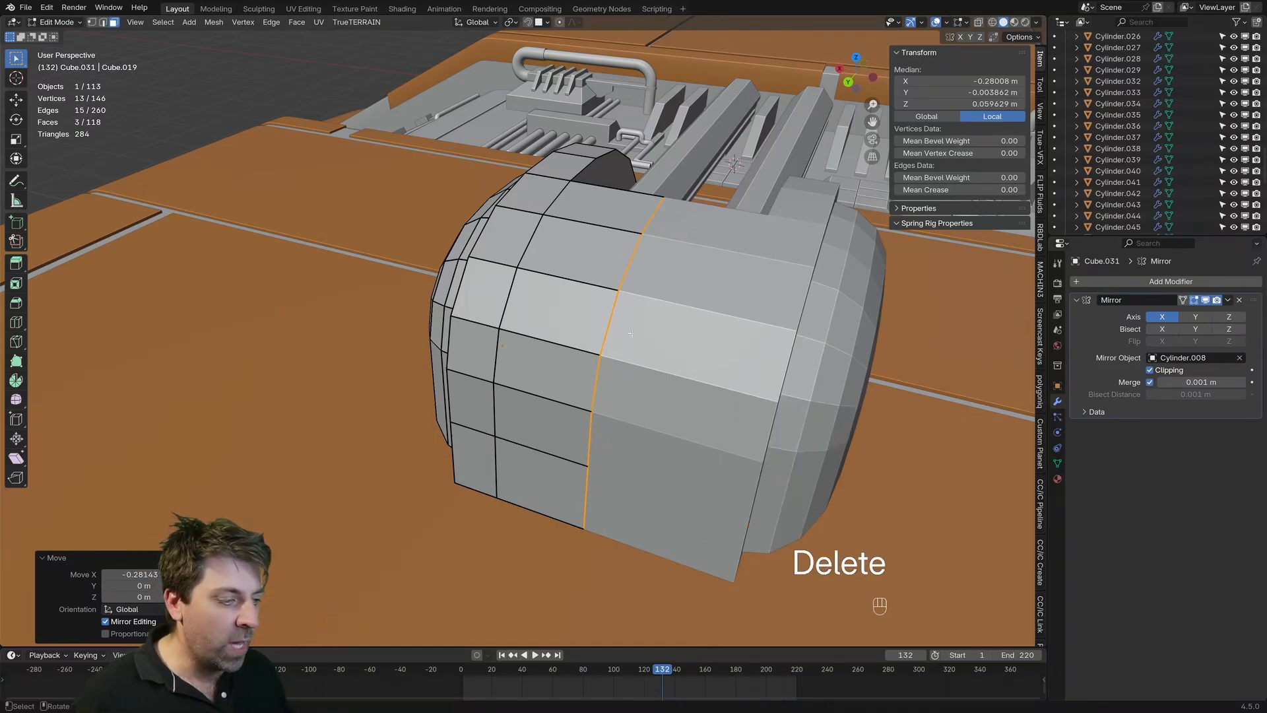
key(z)
middle_drag(701, 341, 565, 295)
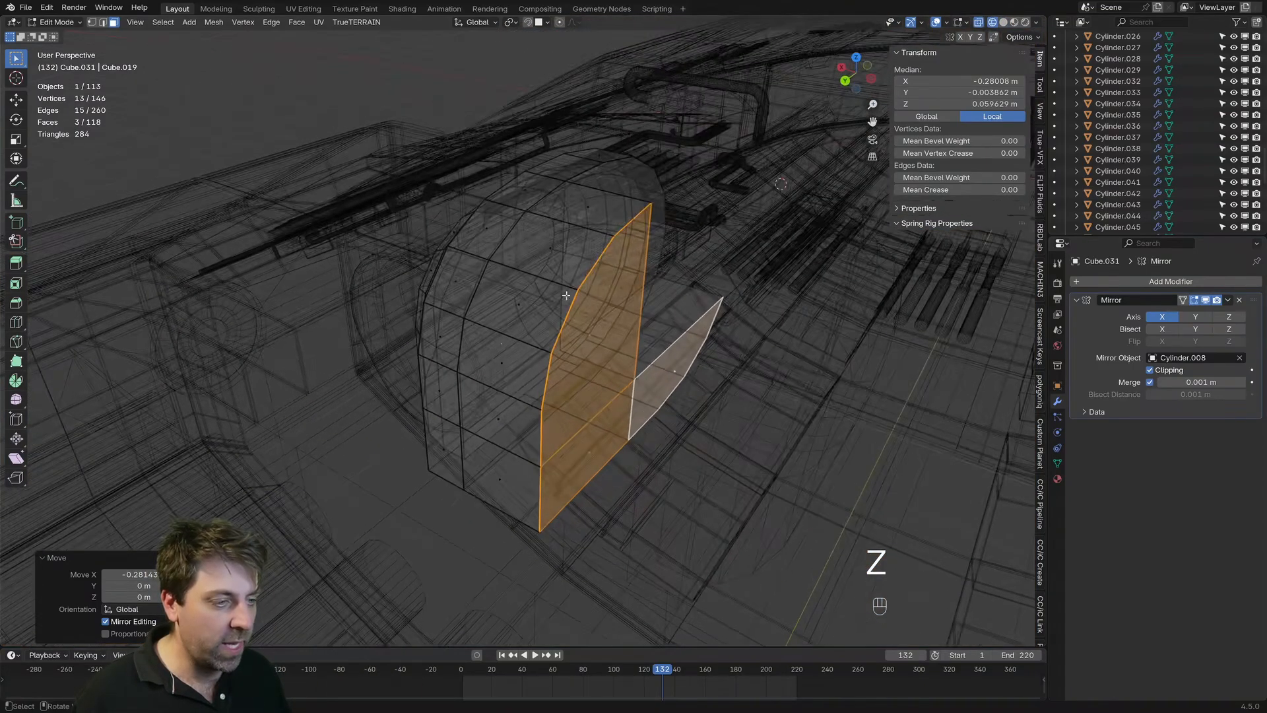
key(z)
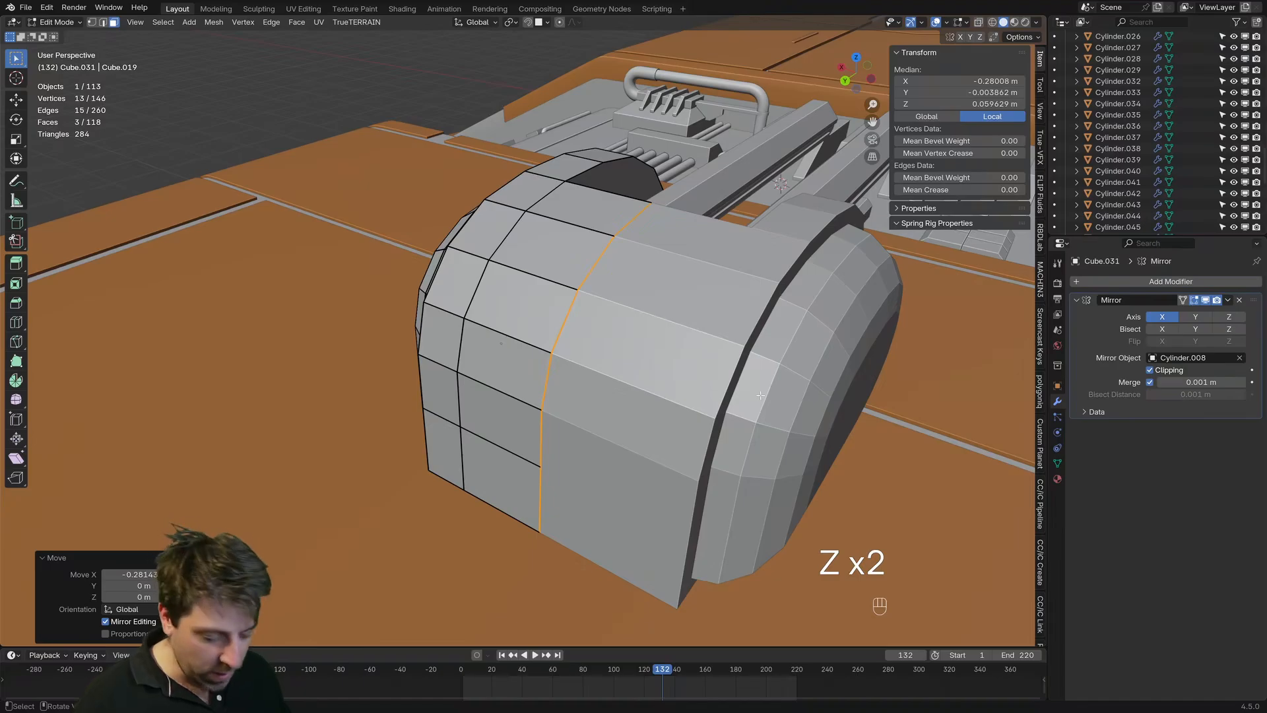
key(Delete)
click(687, 422)
middle_drag(686, 423, 424, 403)
key(Tab)
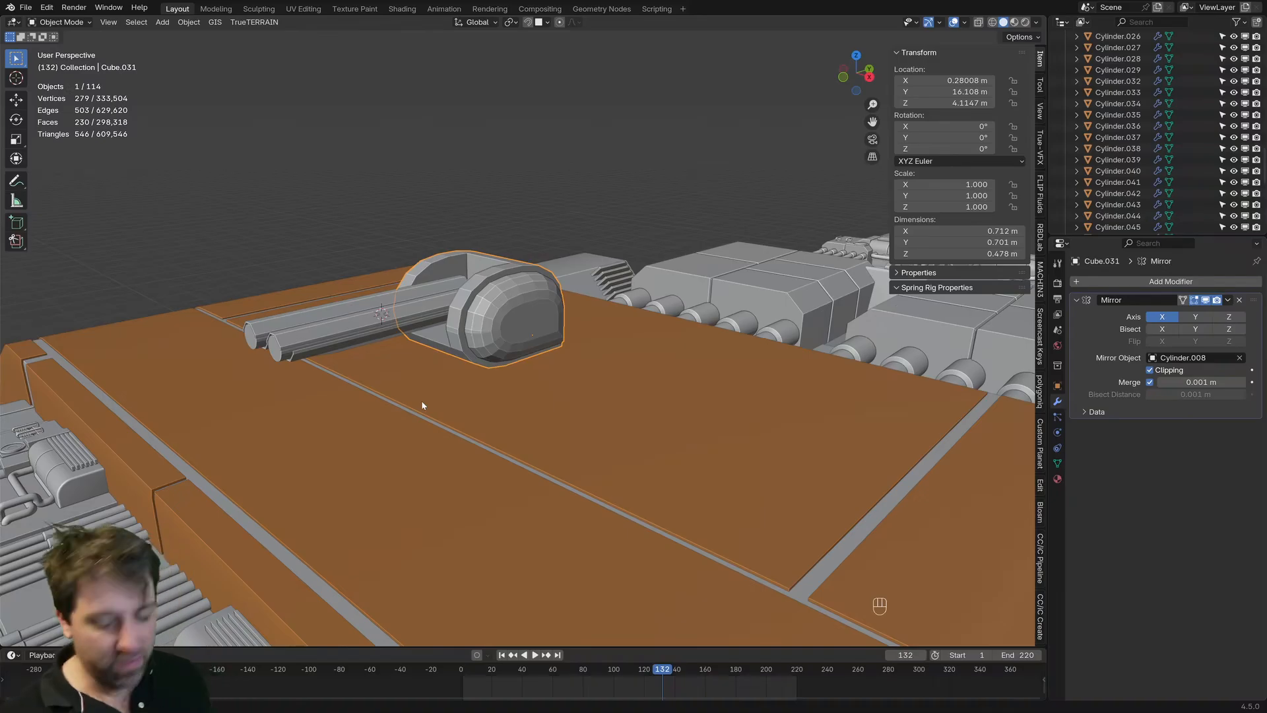
Step: Check the joined housing from several sides and snap the 3D cursor to it
scroll(421, 400, up, 2)
middle_drag(421, 400, 413, 238)
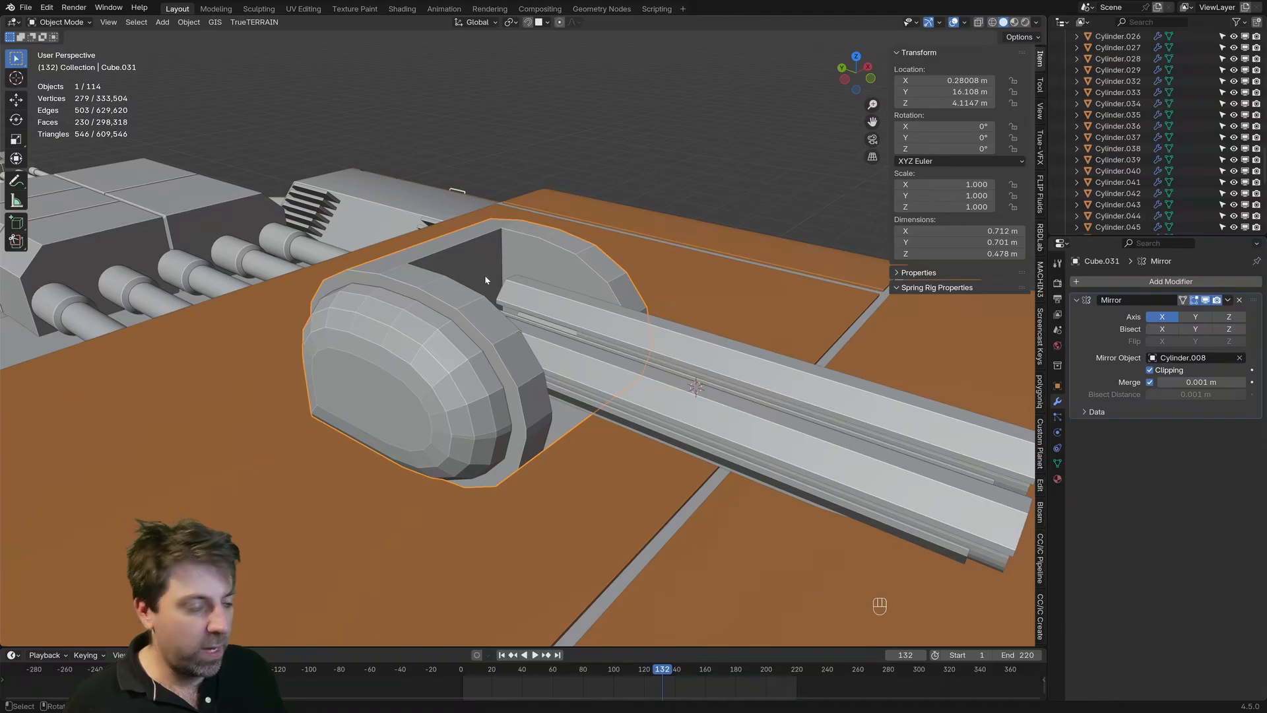
middle_drag(481, 276, 772, 325)
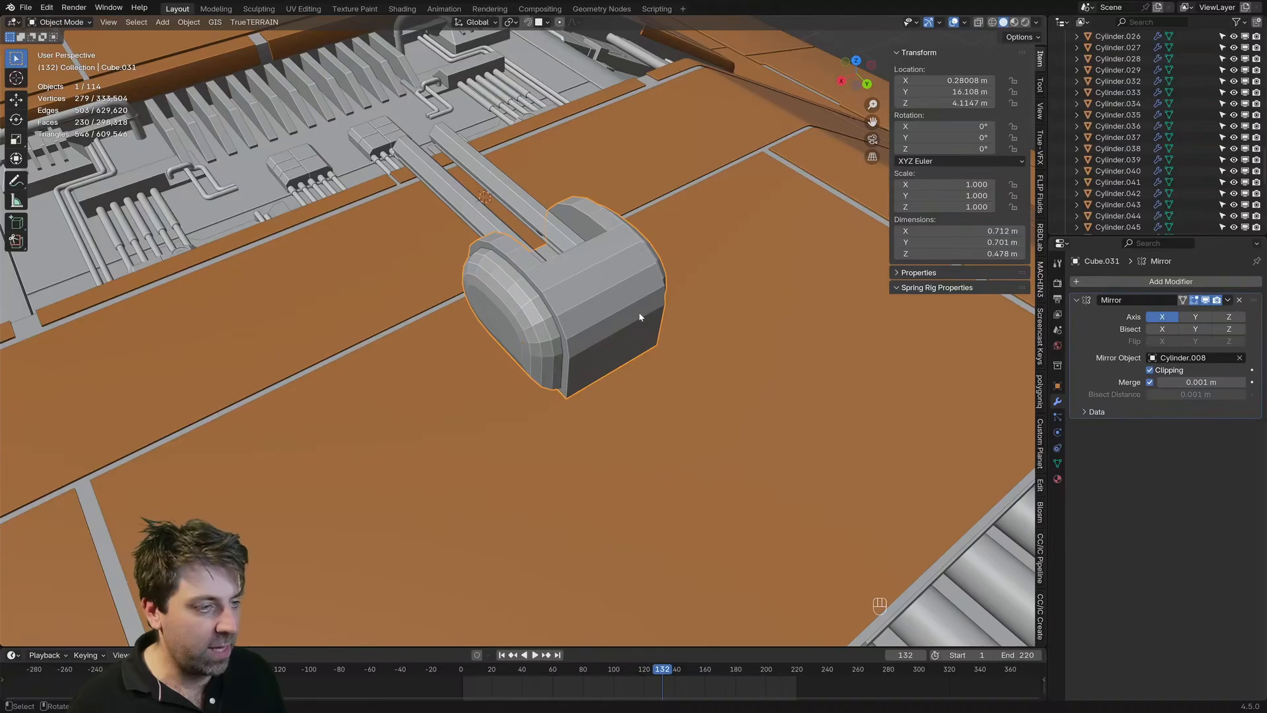
middle_drag(640, 316, 569, 413)
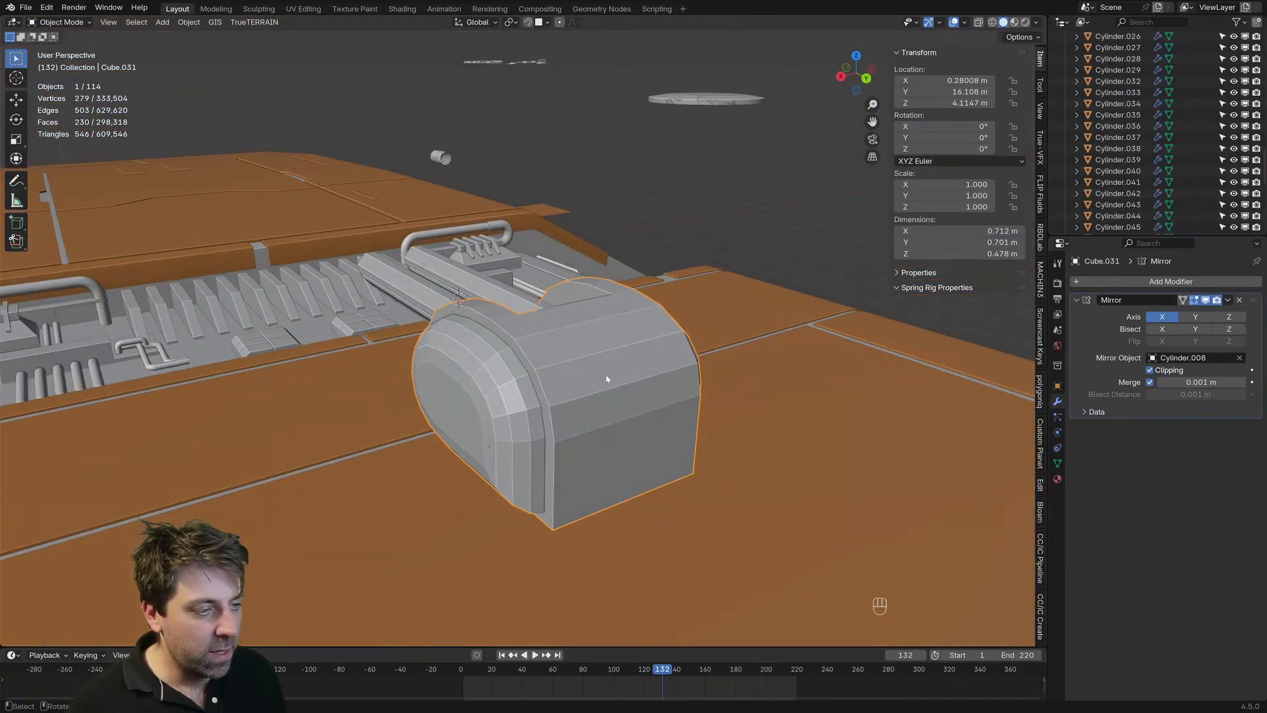
key(Tab)
key(Tab)
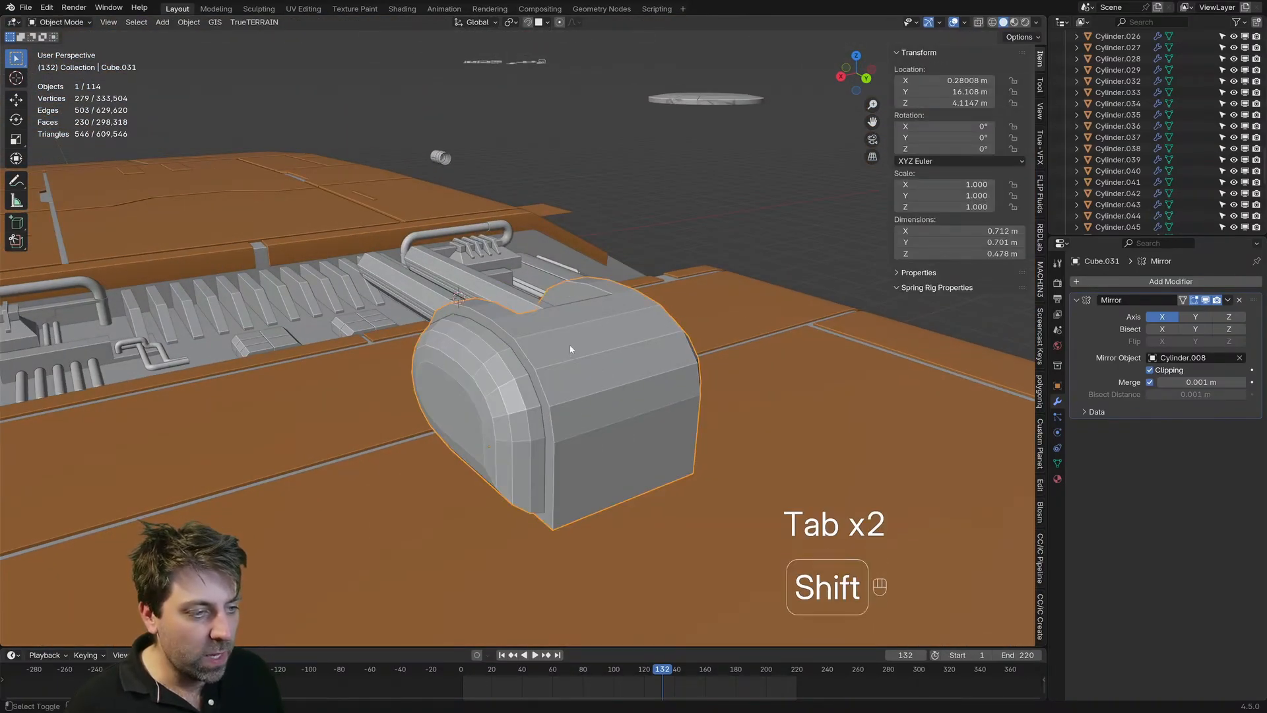
key(shift+s)
click(588, 421)
middle_drag(588, 421, 535, 335)
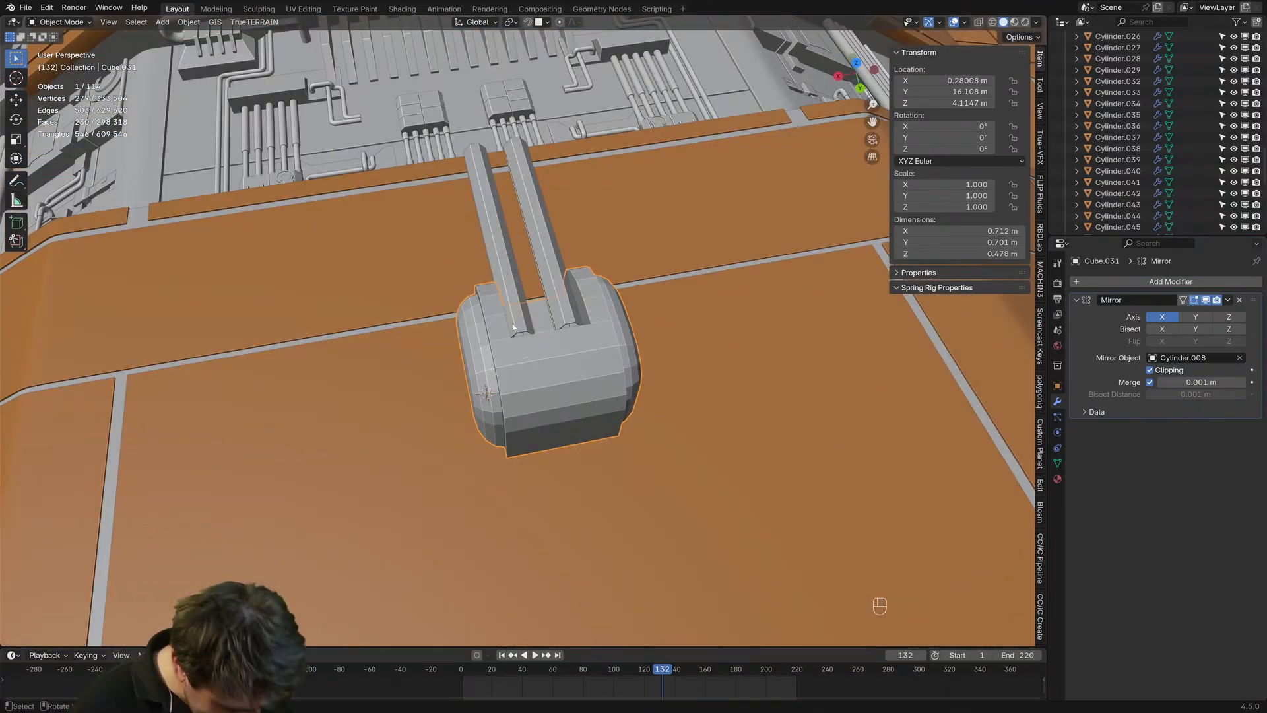
key(shift+a)
mouse_move(522, 320)
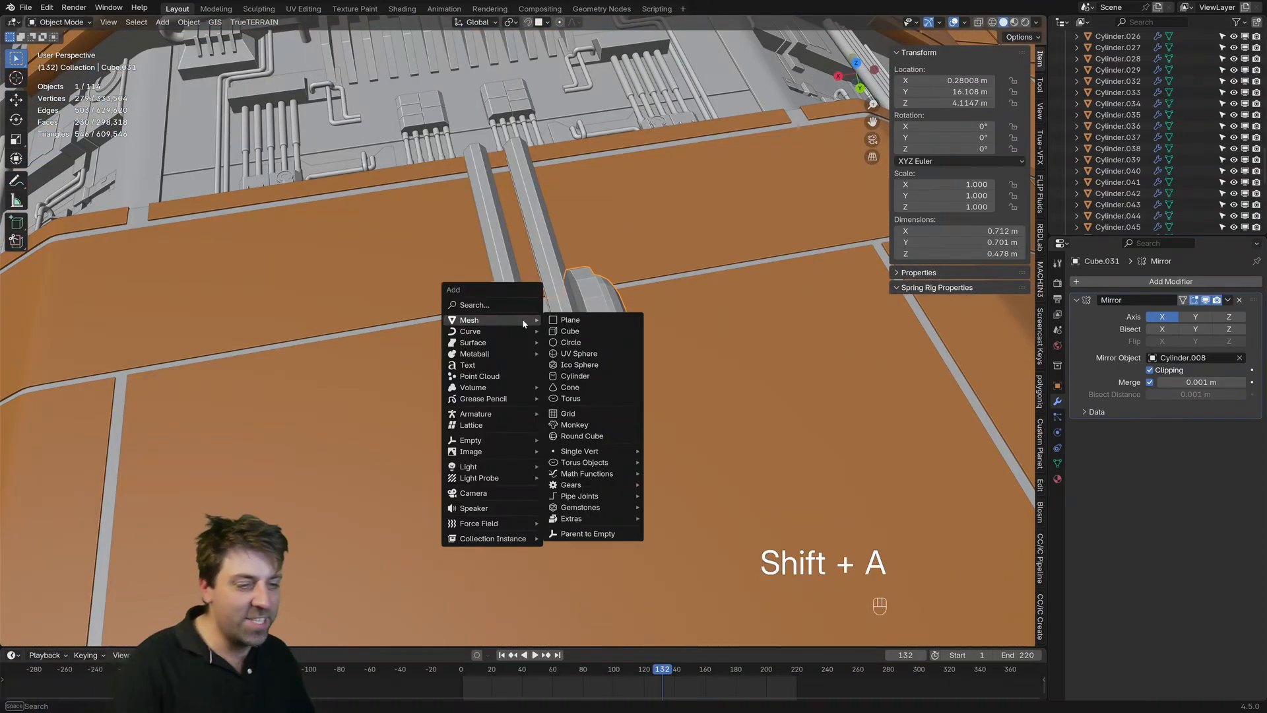
click(562, 325)
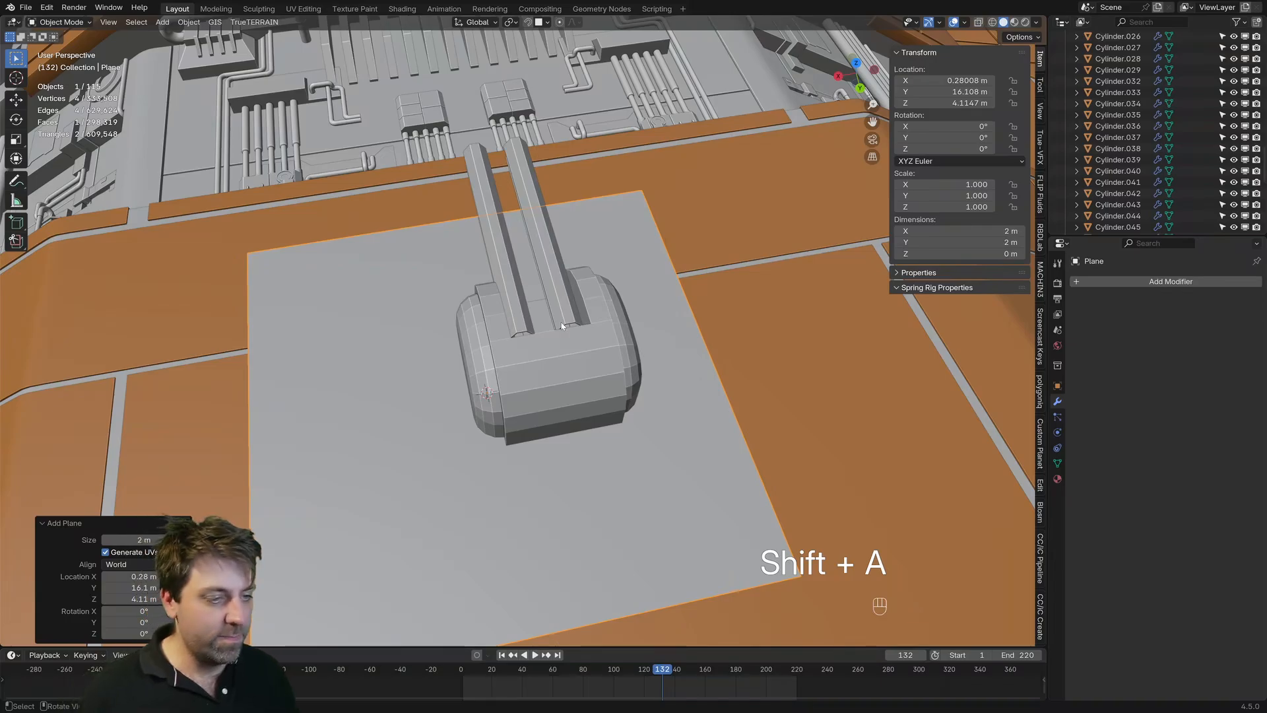
key(Delete)
Step: Replace the stray plane with a cube at the 3D cursor and set its X location to 0 m
key(shift+a)
mouse_move(560, 321)
click(611, 334)
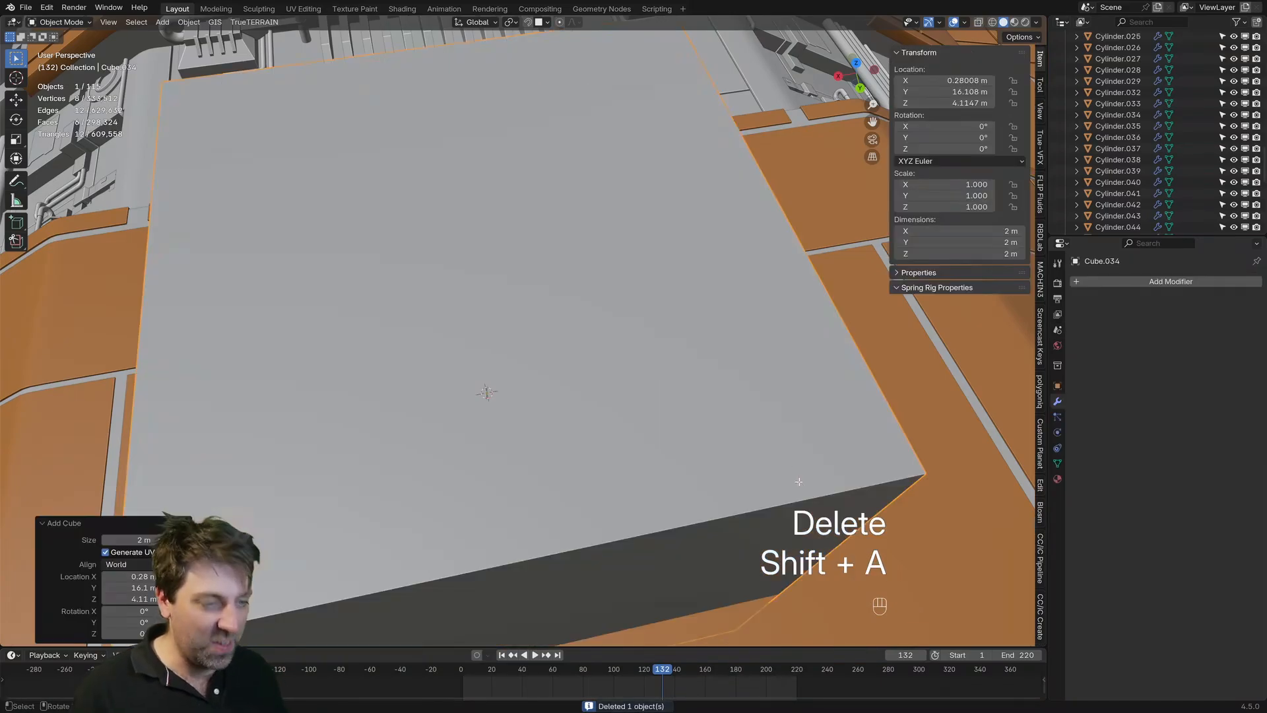
key(Tab)
key(Tab)
double_click(943, 81)
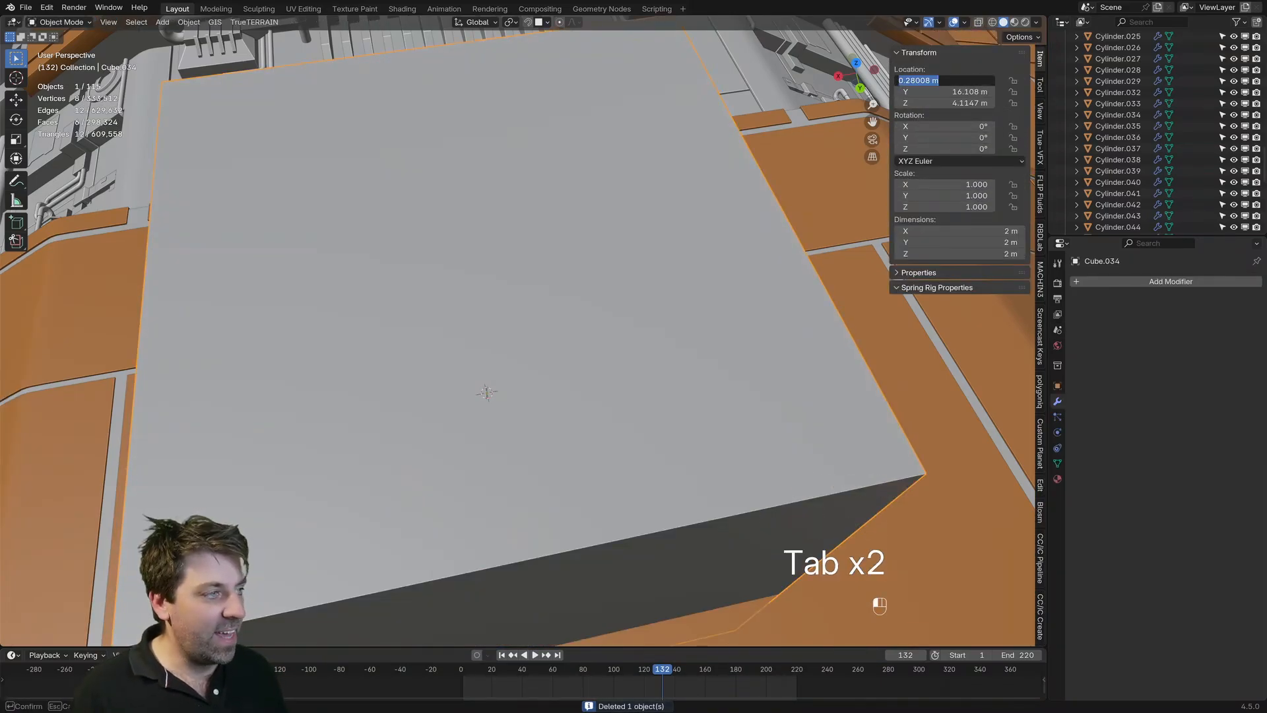
text(0)
key(Return)
Step: In Edit Mode, shrink the cube to about 0.2 m and move it into the housing's upper rear so it protrudes slightly
key(Tab)
key(s)
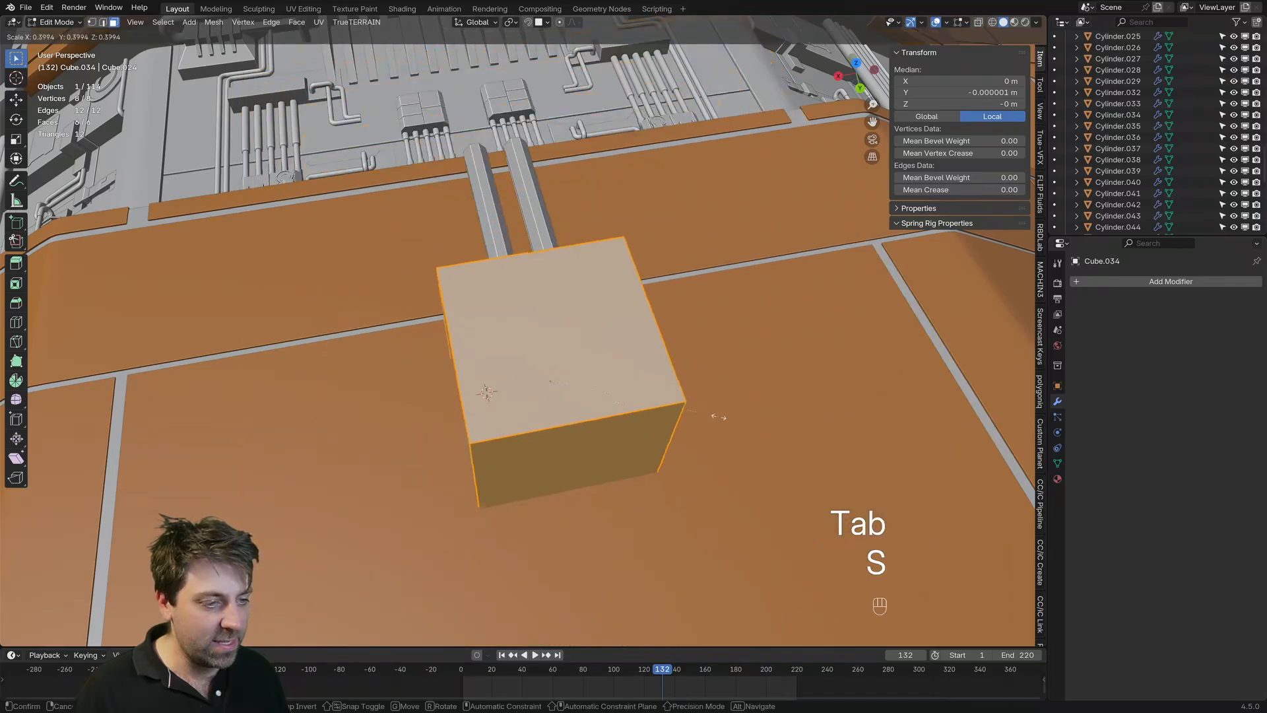
click(583, 381)
key(KP_3)
key(g)
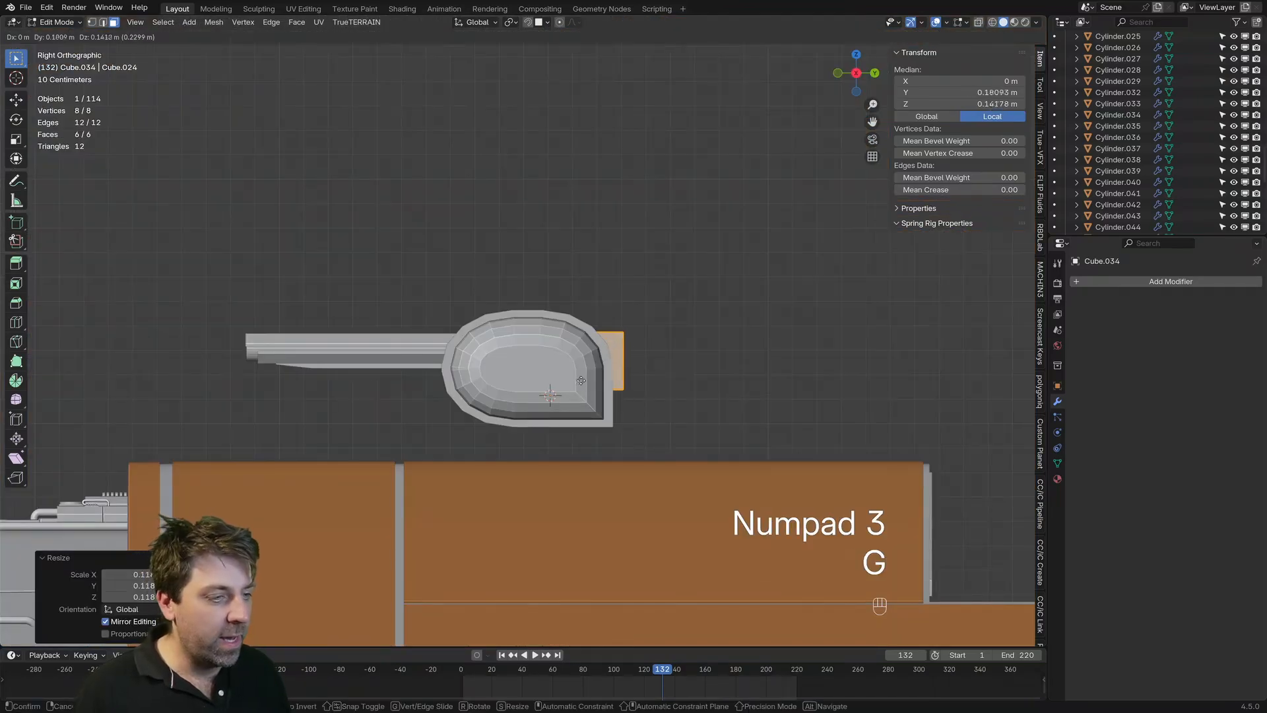
click(569, 361)
middle_drag(569, 362, 621, 401)
key(s)
click(718, 384)
Step: Extrude the block's rear face outward by about 0.06 m
click(612, 365)
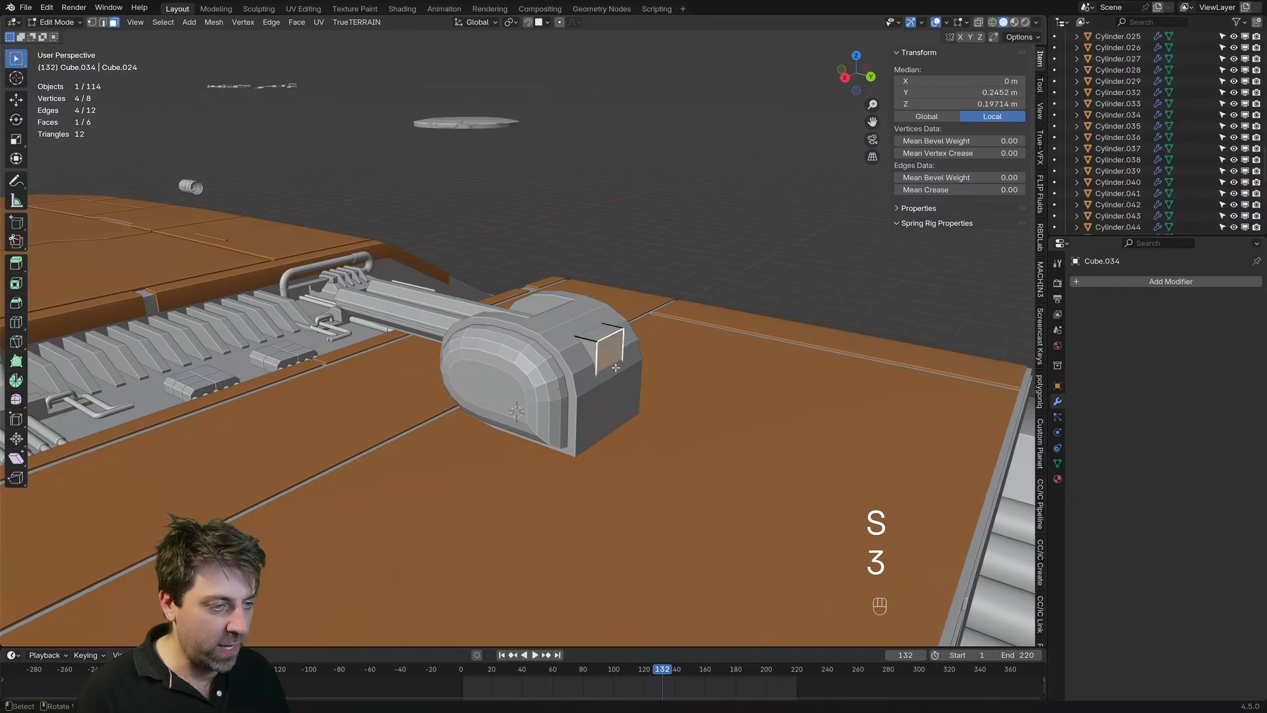
key(e)
click(618, 368)
key(KP_3)
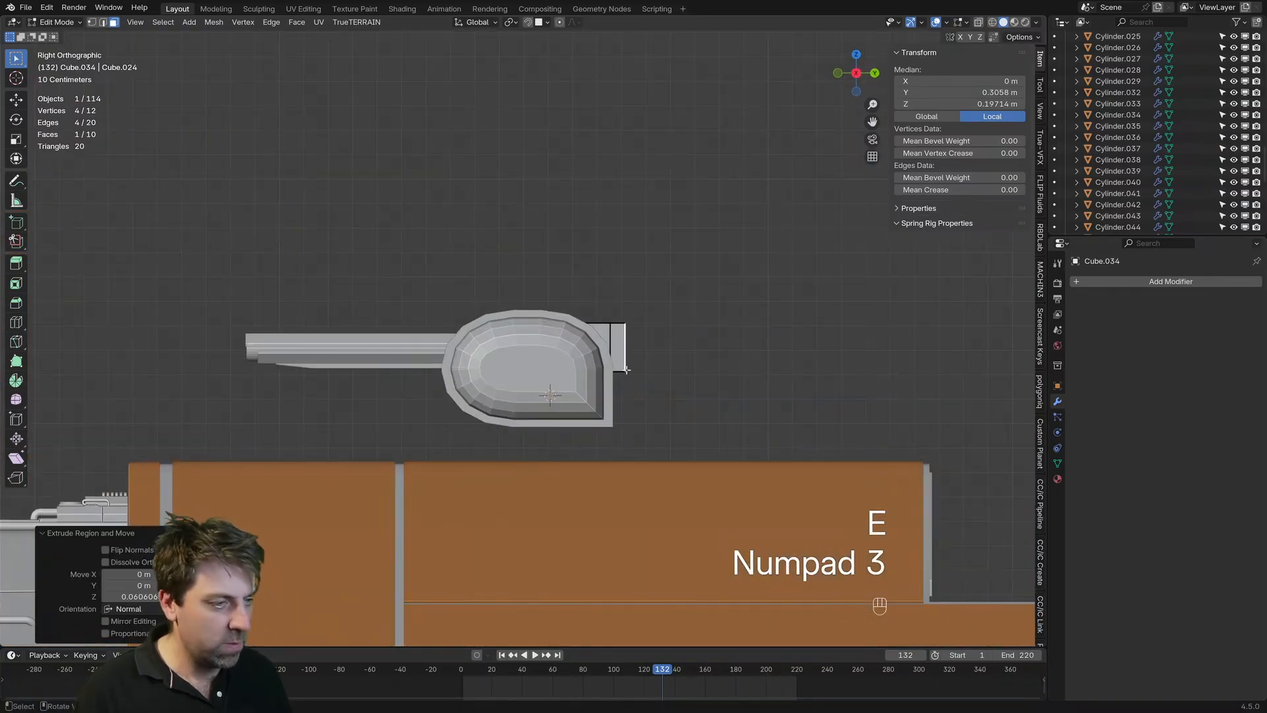
shift+middle_drag(626, 370, 599, 371)
scroll(568, 390, up, 3)
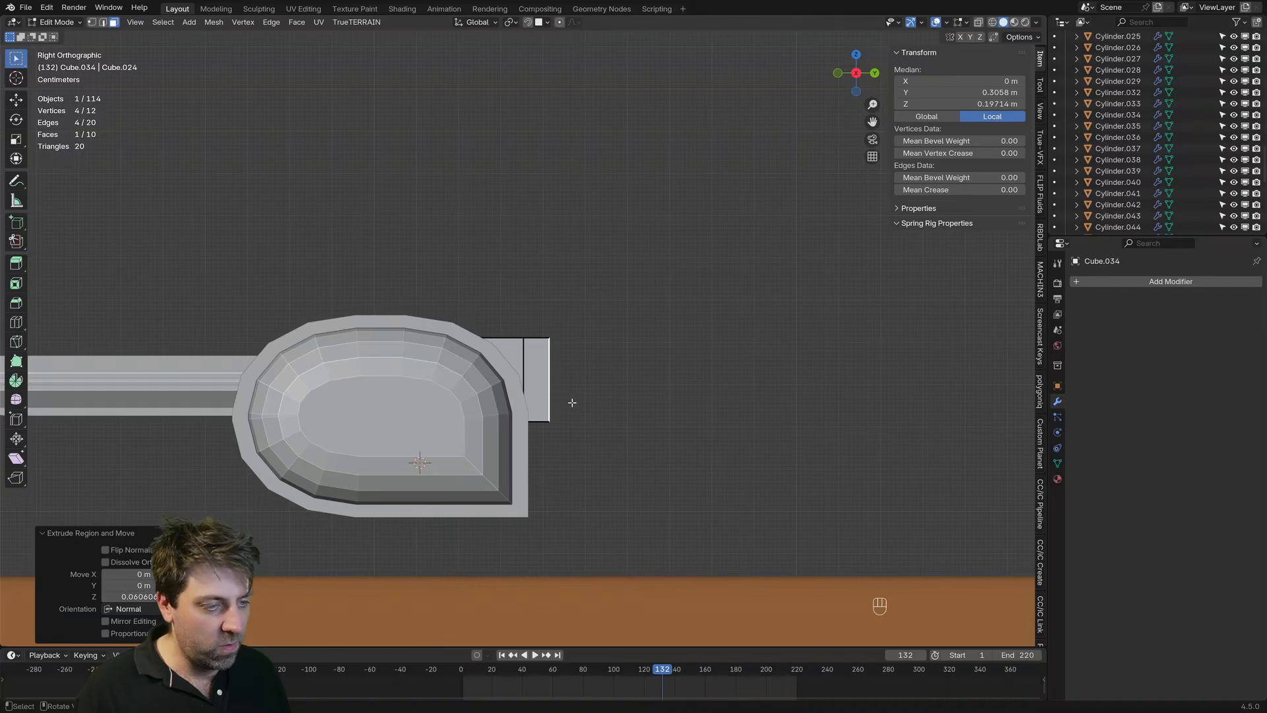
Step: Try extruding the rear face another 0.156 m or so and rotating it about 41° in side view, and undo both
key(e)
click(658, 400)
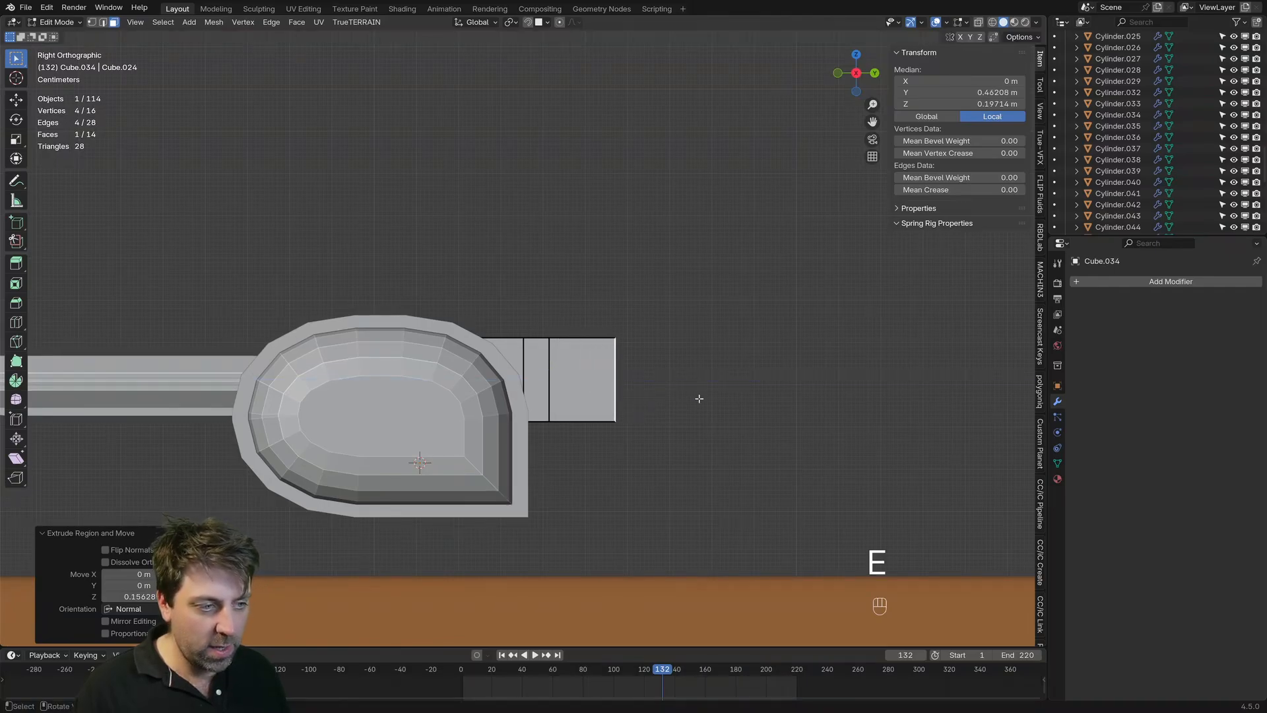
key(r)
click(706, 294)
key(g)
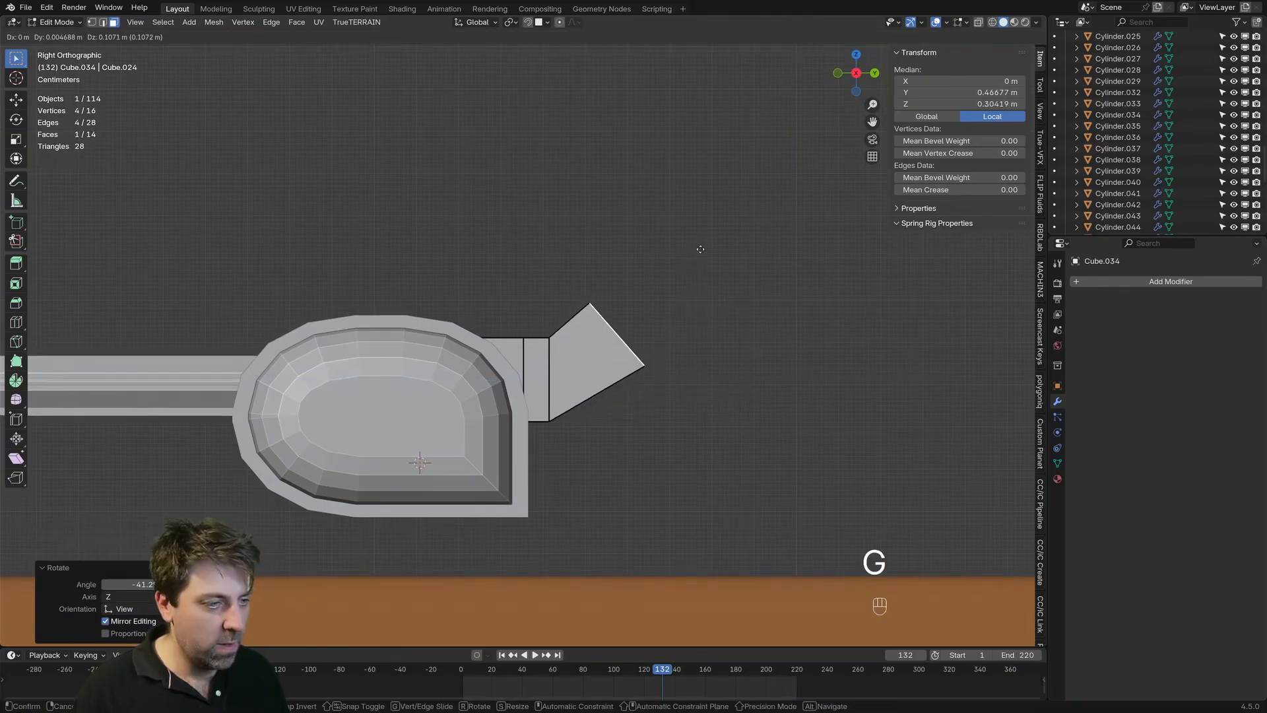
right_click(698, 249)
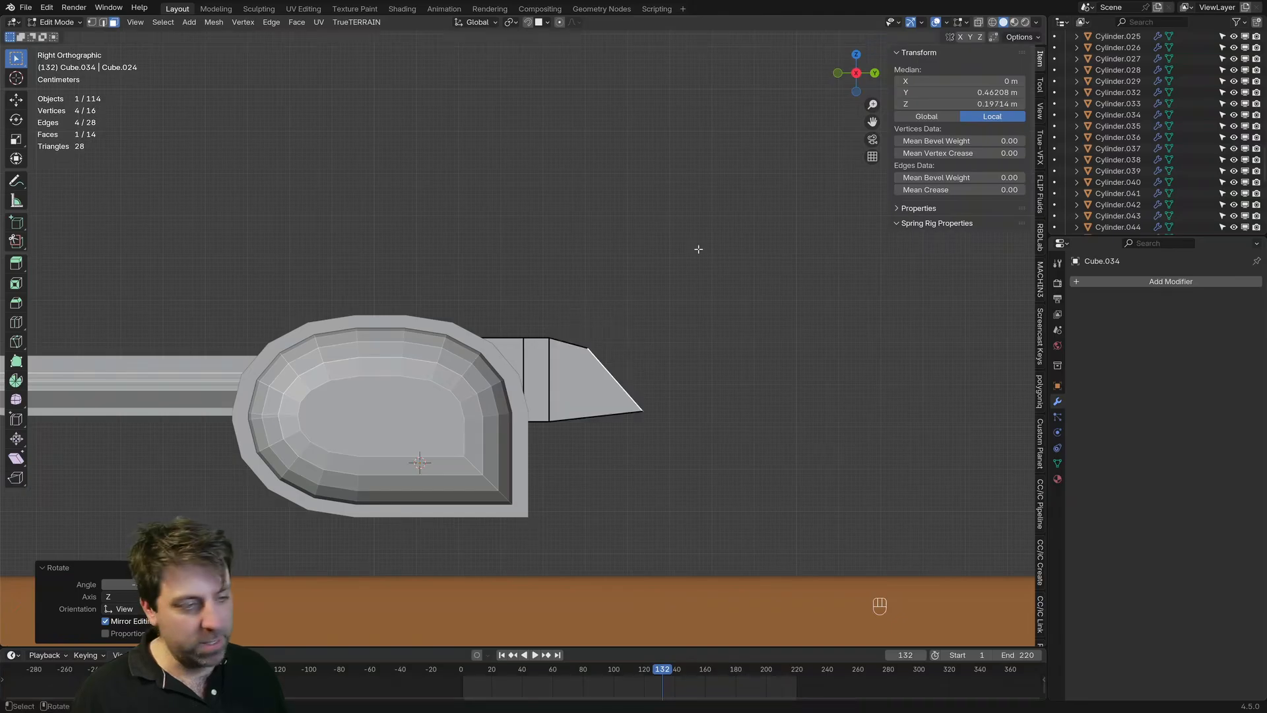
key(ctrl+z)
key(ctrl+z)
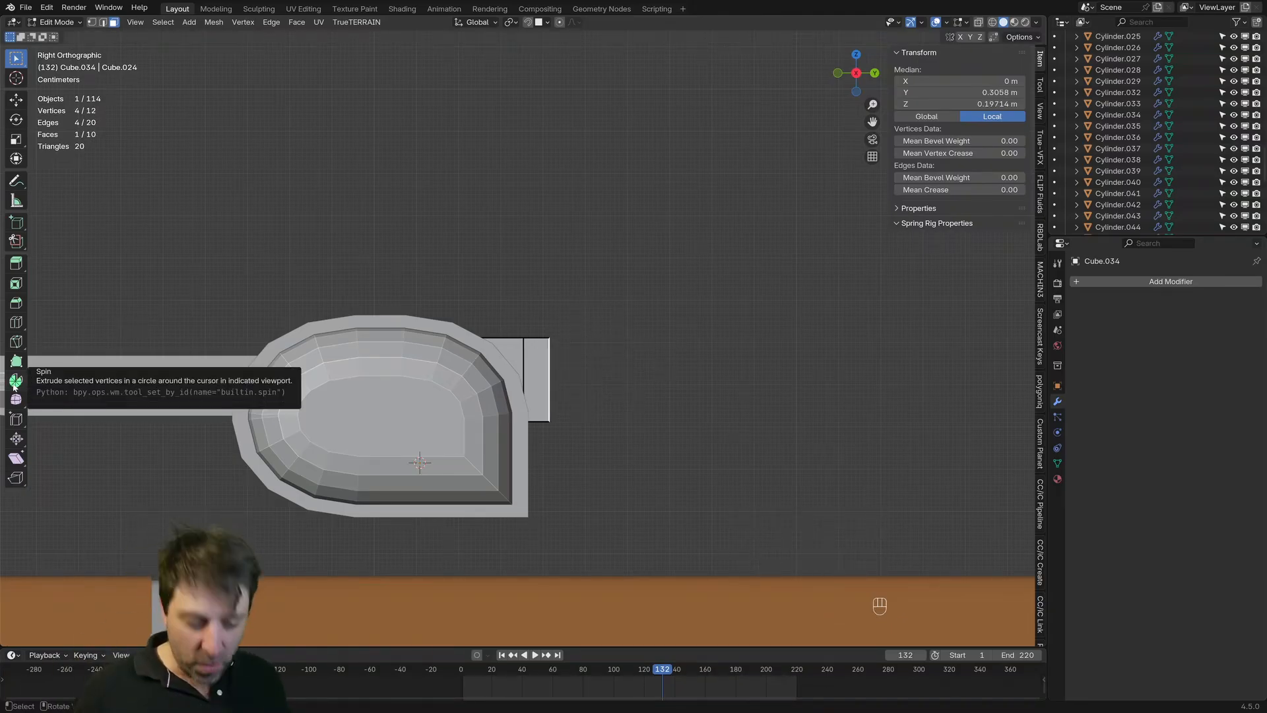
key(t)
key(t)
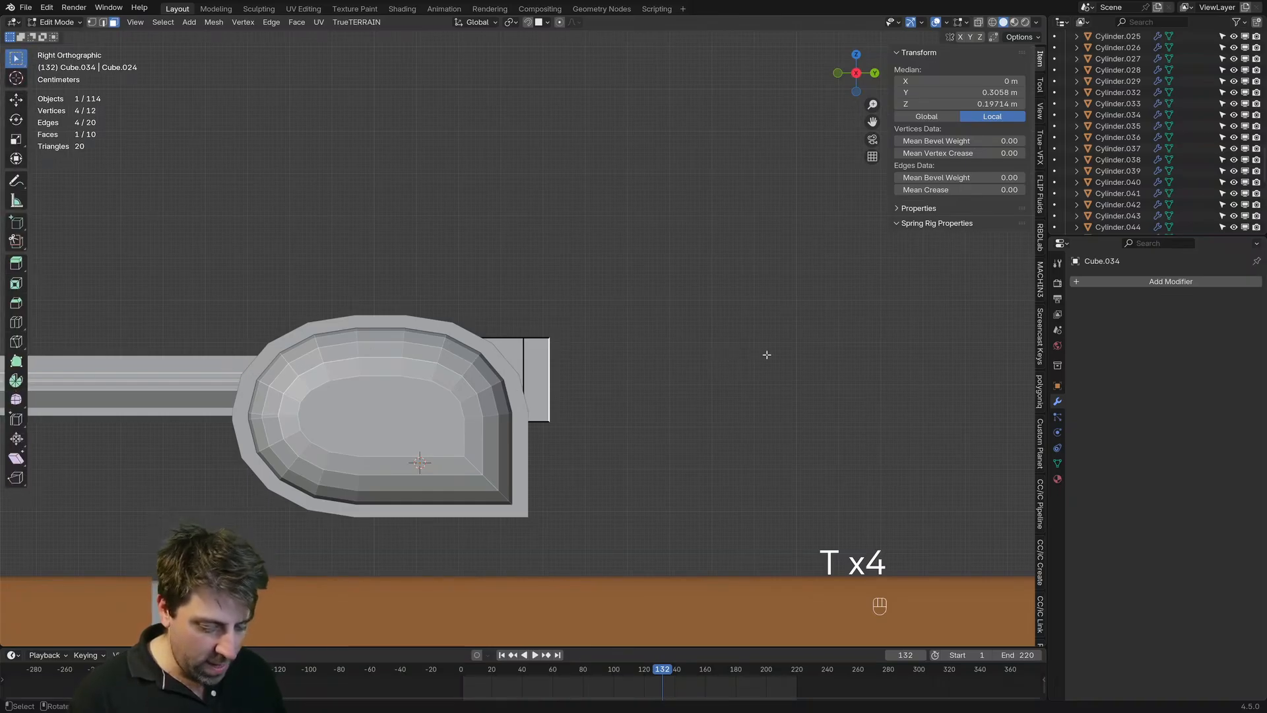
key(n)
key(n)
key(n)
key(n)
key(n)
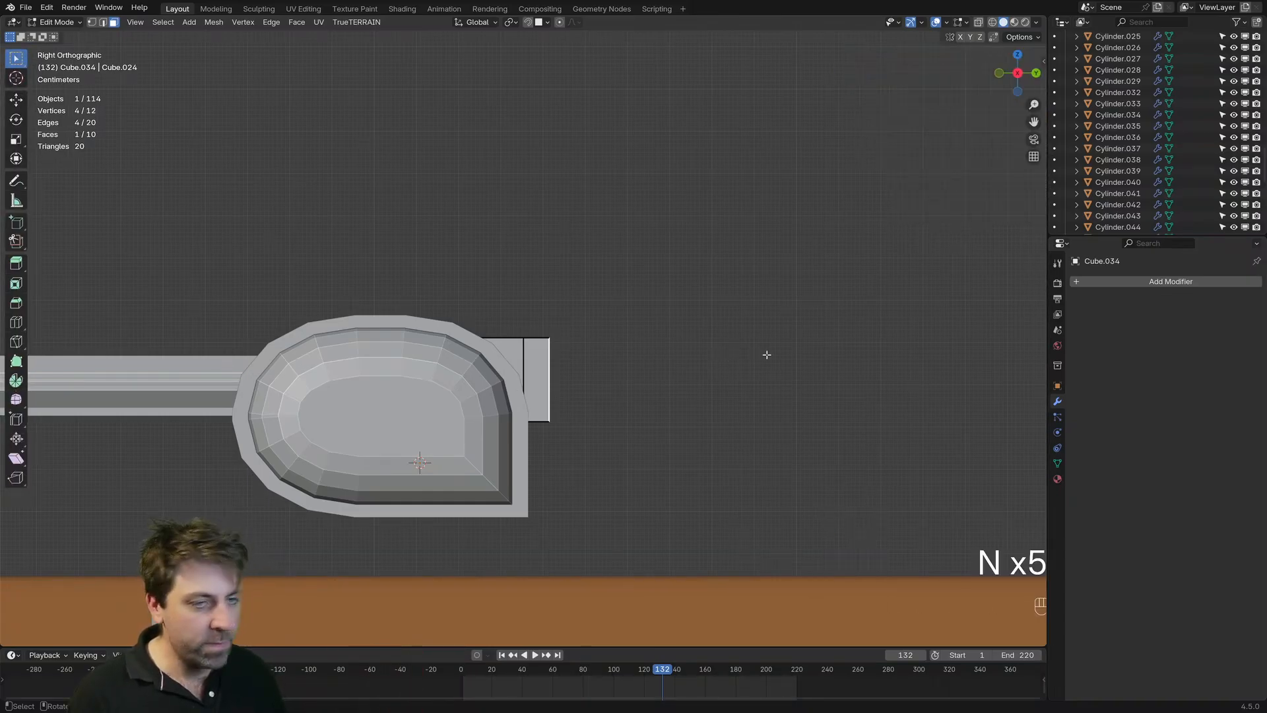
key(n)
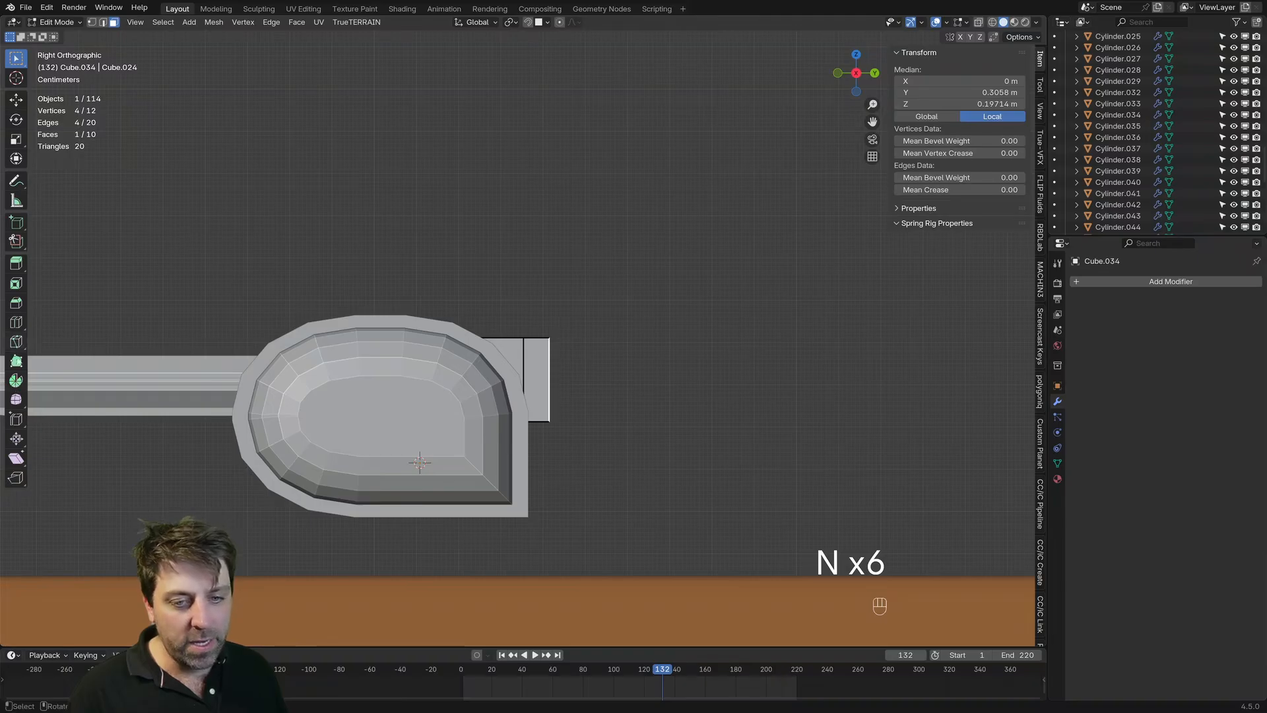
Step: Activate the Spin tool and place the 3D cursor just above the upper edge of the block's rear face
click(16, 383)
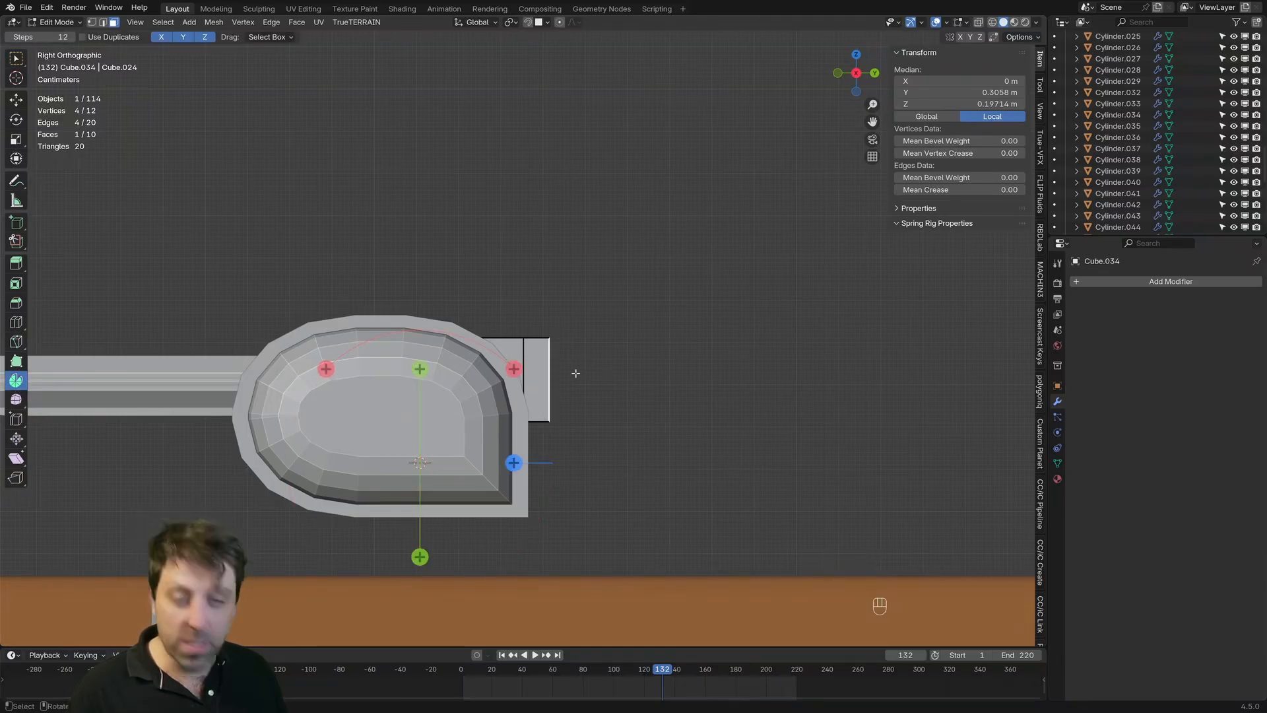
scroll(576, 373, up, 6)
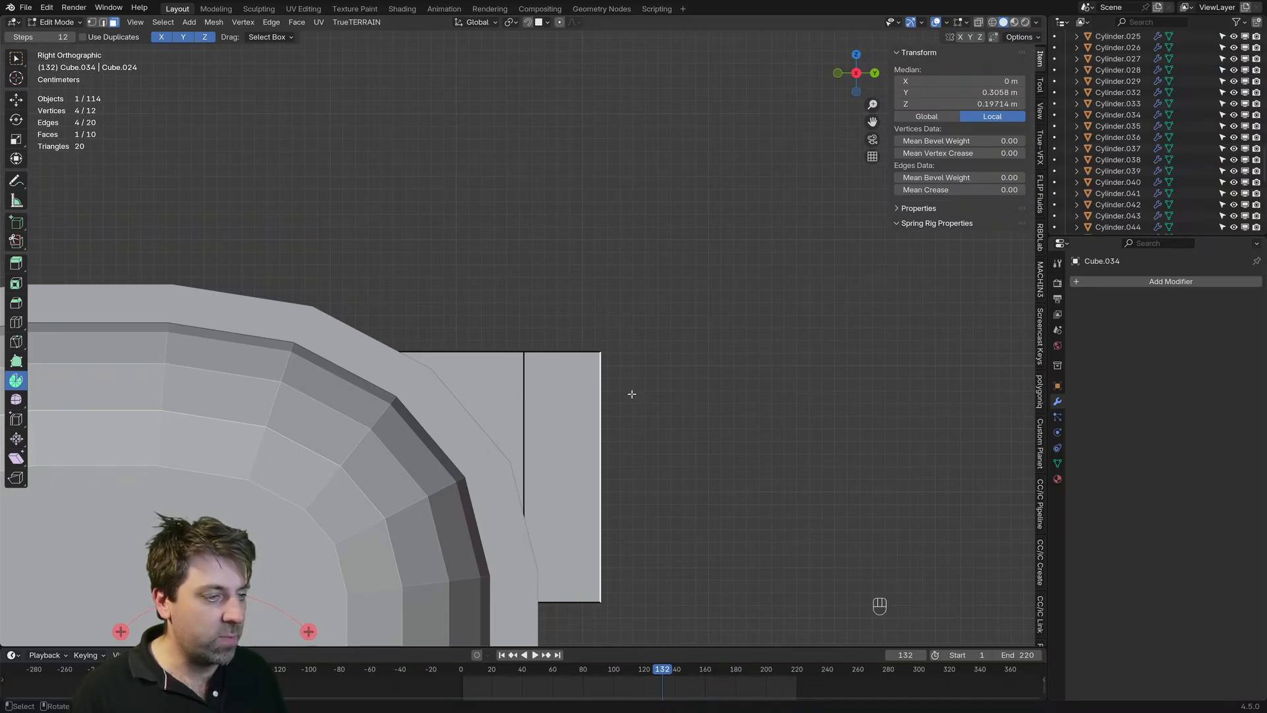
key(shift)
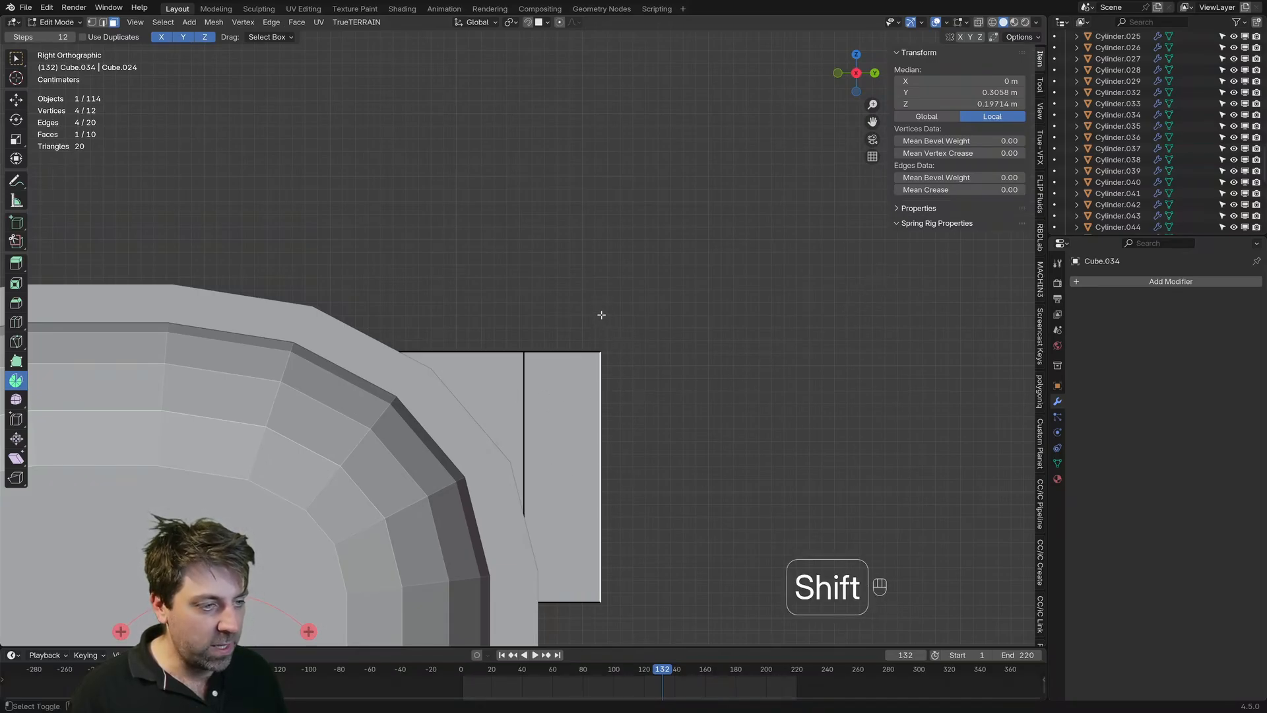
shift+right_click(602, 314)
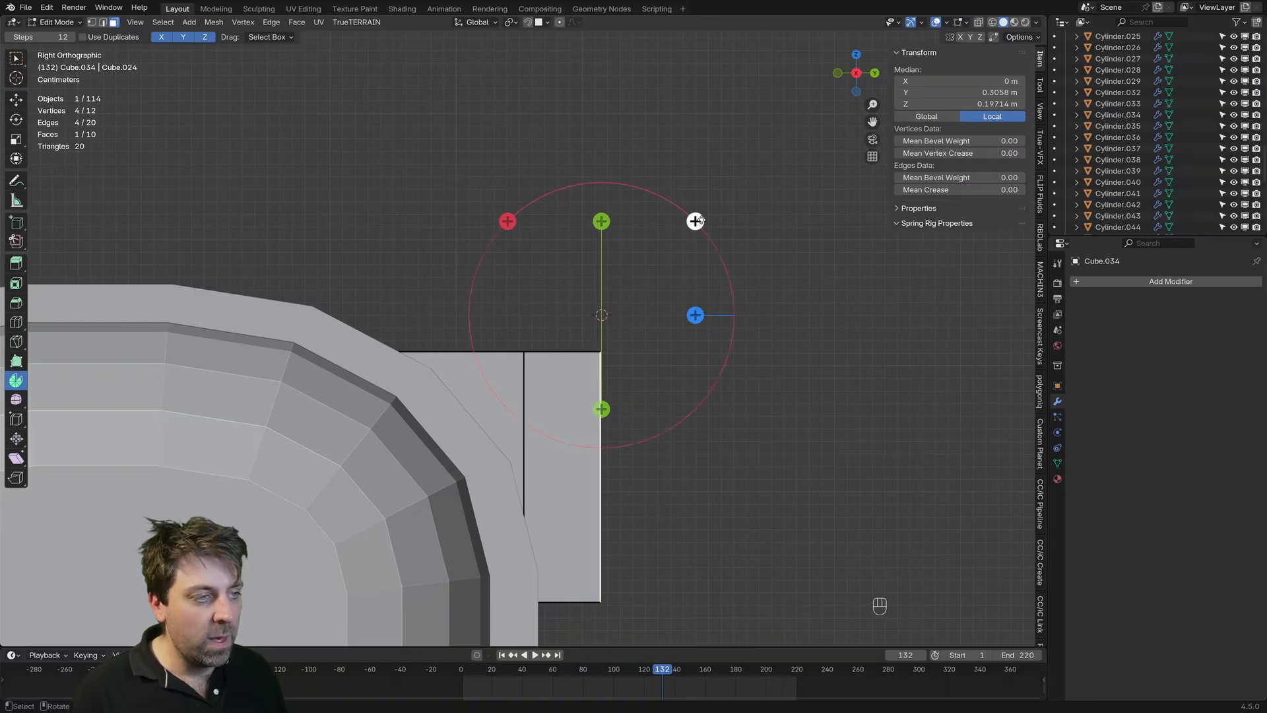
Step: Try spinning the rear face about 136° around the 3D cursor in 12 steps, and undo the spin
drag(695, 222, 297, 310)
shift+middle_drag(600, 407, 560, 306)
scroll(560, 306, down, 3)
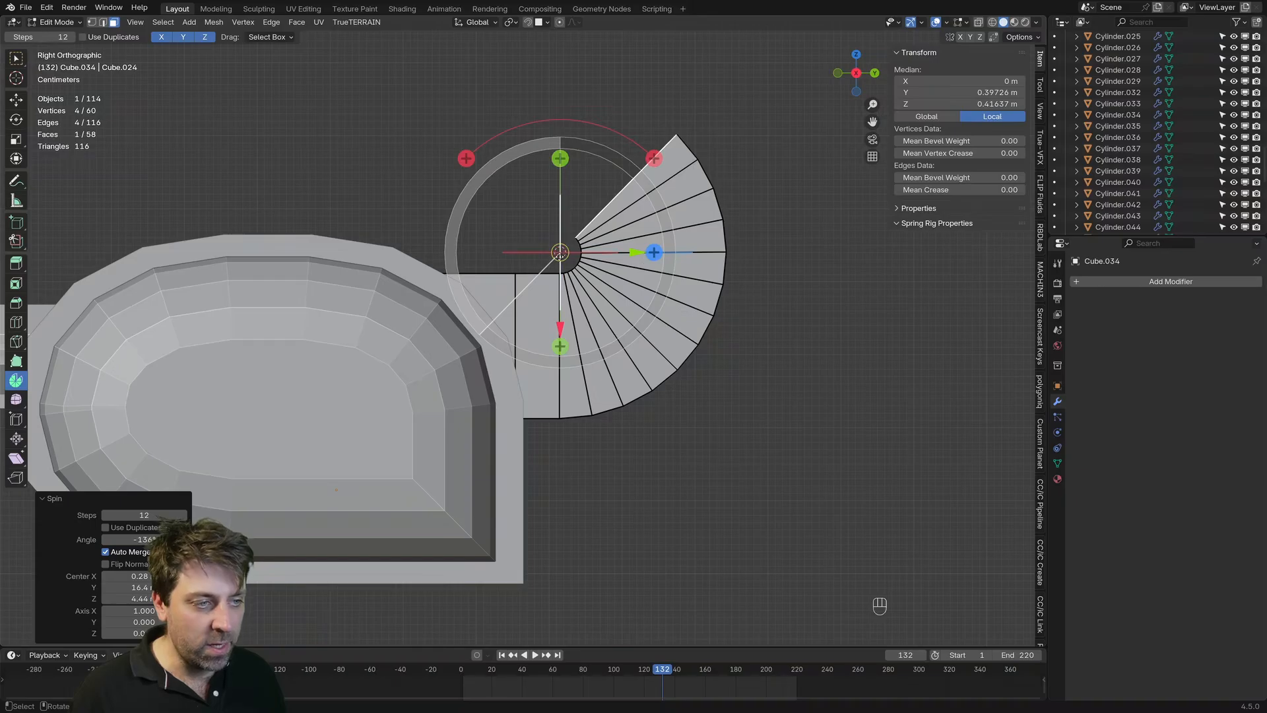
key(ctrl+z)
Step: Place the 3D cursor well above the block, try spinning the rear face into a wide quarter-turn bend, and undo the spin
shift+right_click(561, 89)
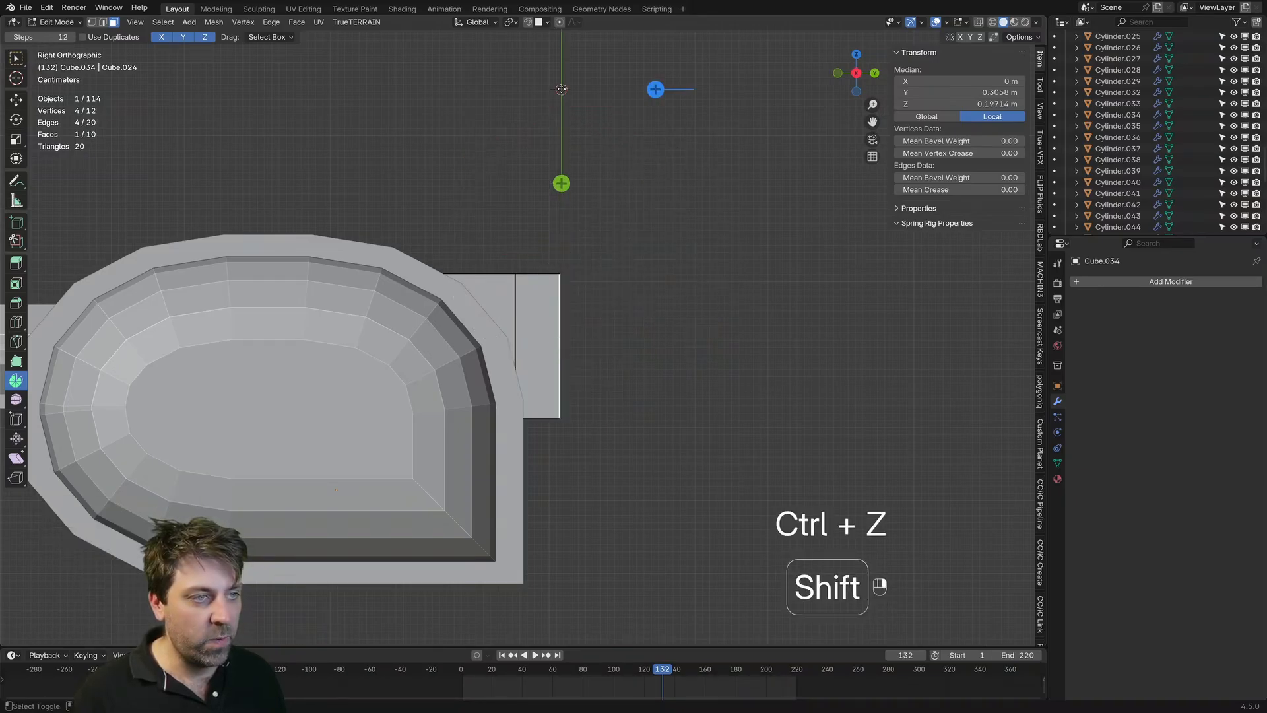
shift+middle_drag(633, 176, 633, 297)
scroll(633, 297, down, 1)
drag(651, 139, 437, 157)
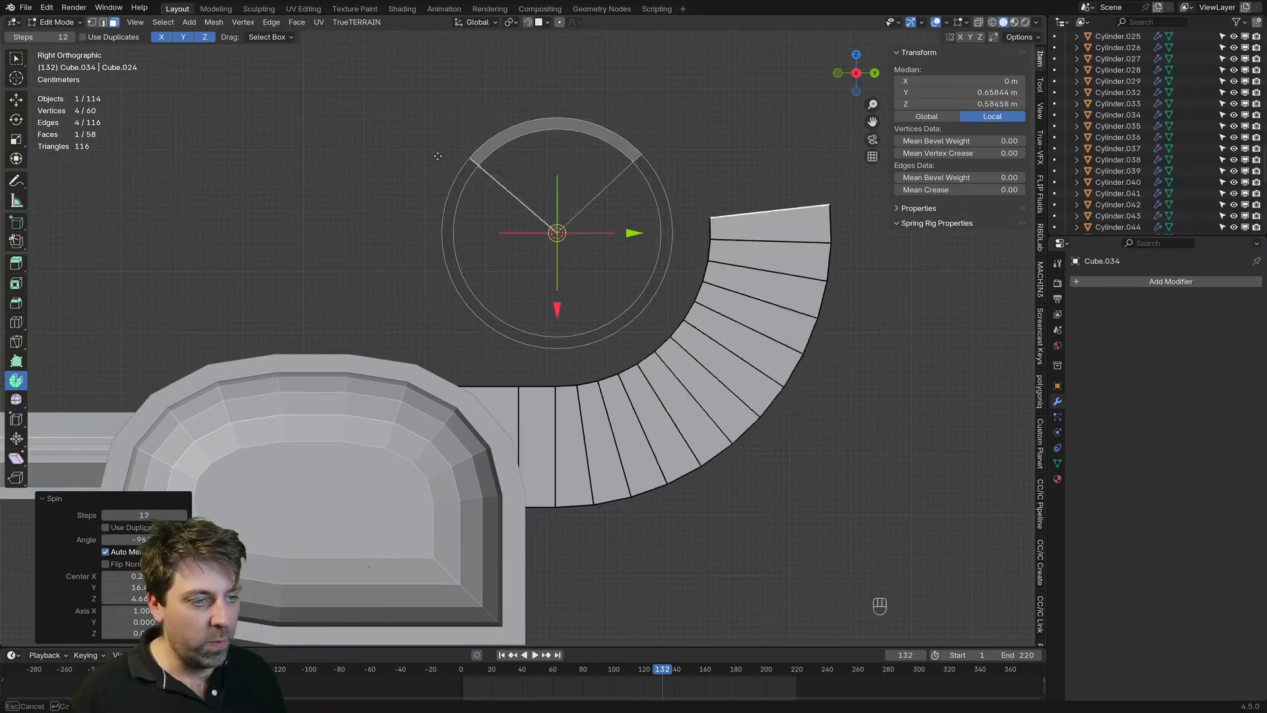
key(ctrl+z)
Step: Place the 3D cursor at the rear face's upper corner, try a spin around it, and undo that spin
shift+right_click(556, 382)
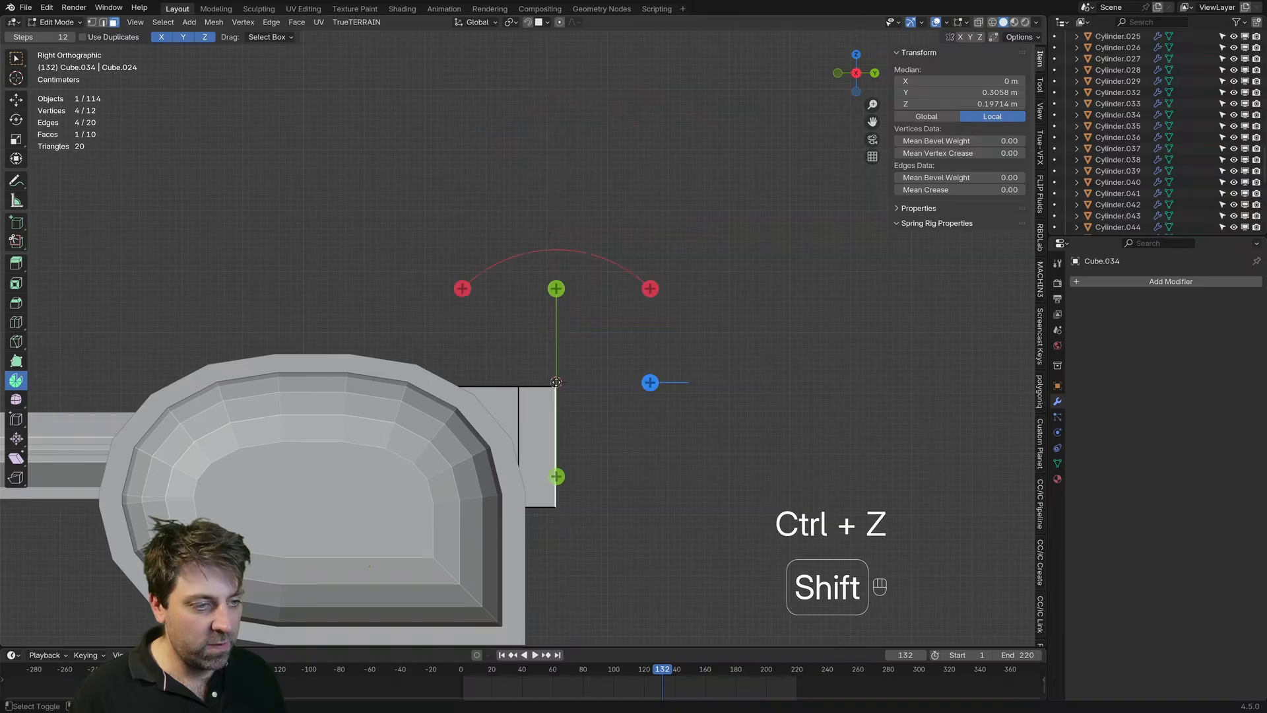
drag(650, 289, 618, 468)
key(ctrl+z)
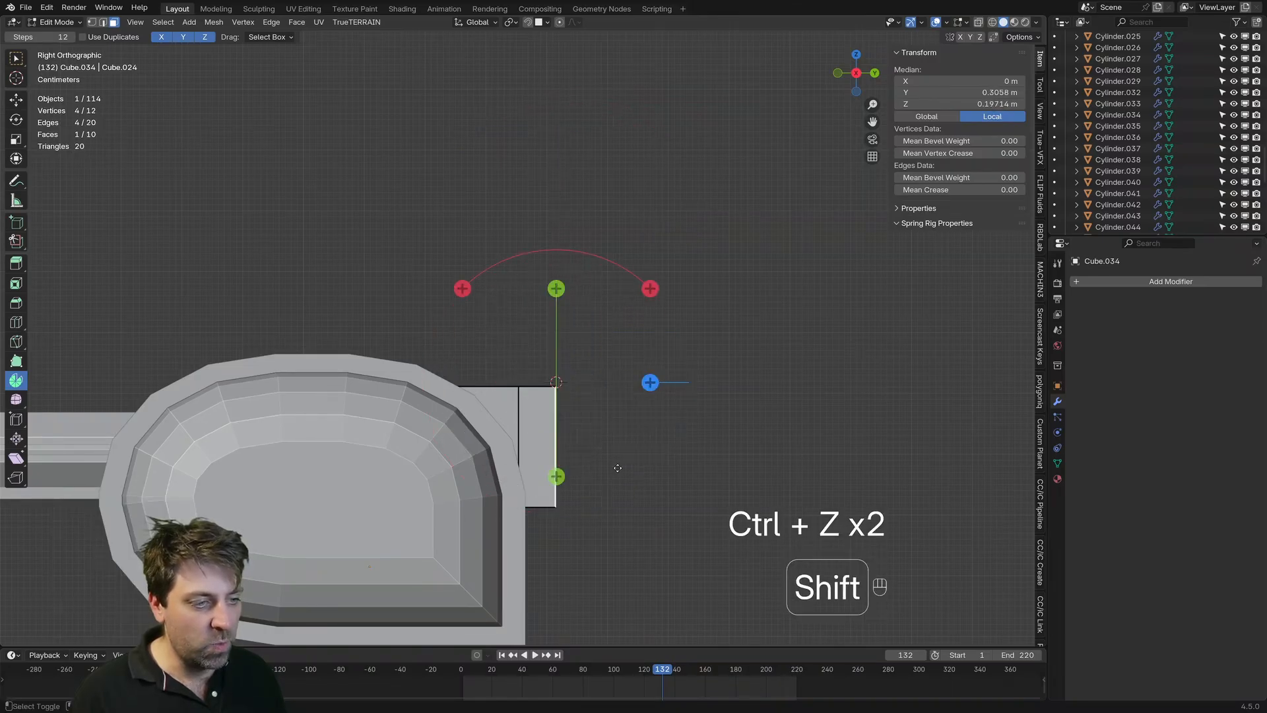
Step: Place the 3D cursor slightly above the block's upper rear corner and spin the rear face downward-outward in 12 steps
scroll(618, 468, up, 8)
shift+middle_drag(652, 190, 640, 260)
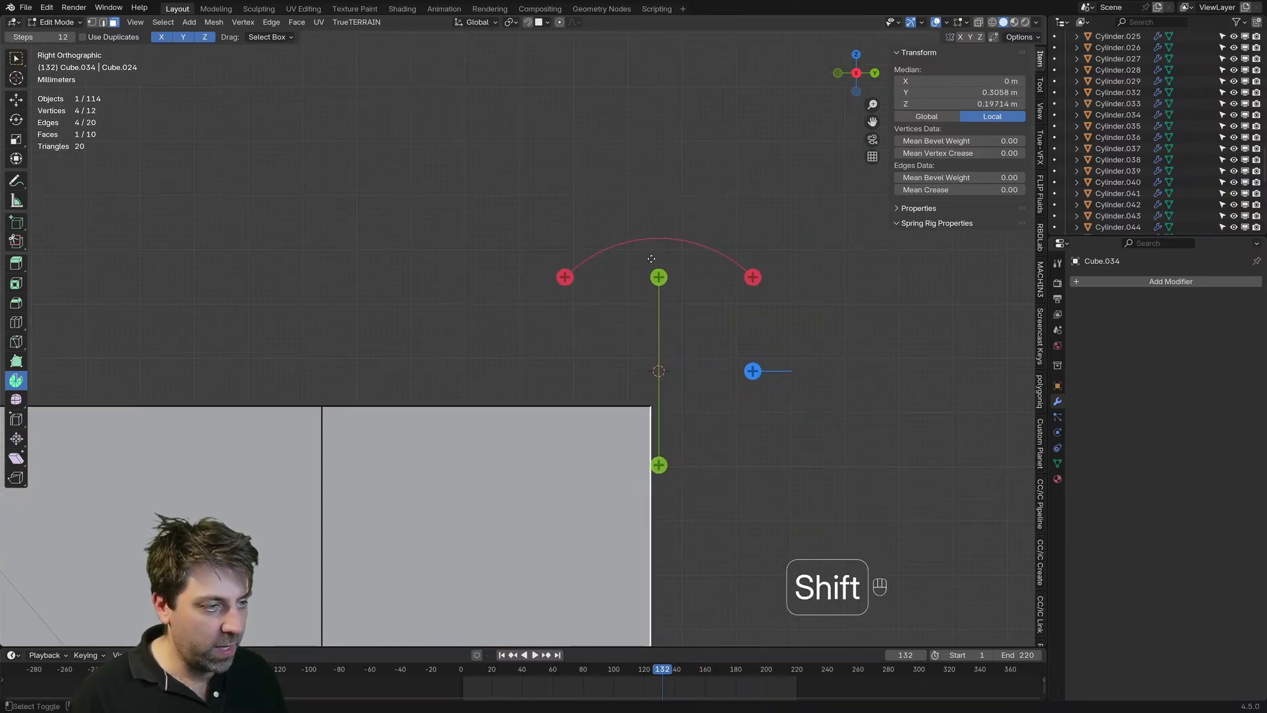
shift+right_click(651, 258)
scroll(678, 306, down, 8)
shift+middle_drag(678, 475, 594, 501)
drag(563, 245, 462, 251)
Step: Check the tightly spun fan in perspective and in Object Mode, and undo the spin
scroll(450, 492, down, 10)
key(z)
middle_drag(610, 456, 779, 416)
key(Tab)
scroll(602, 441, up, 6)
key(Tab)
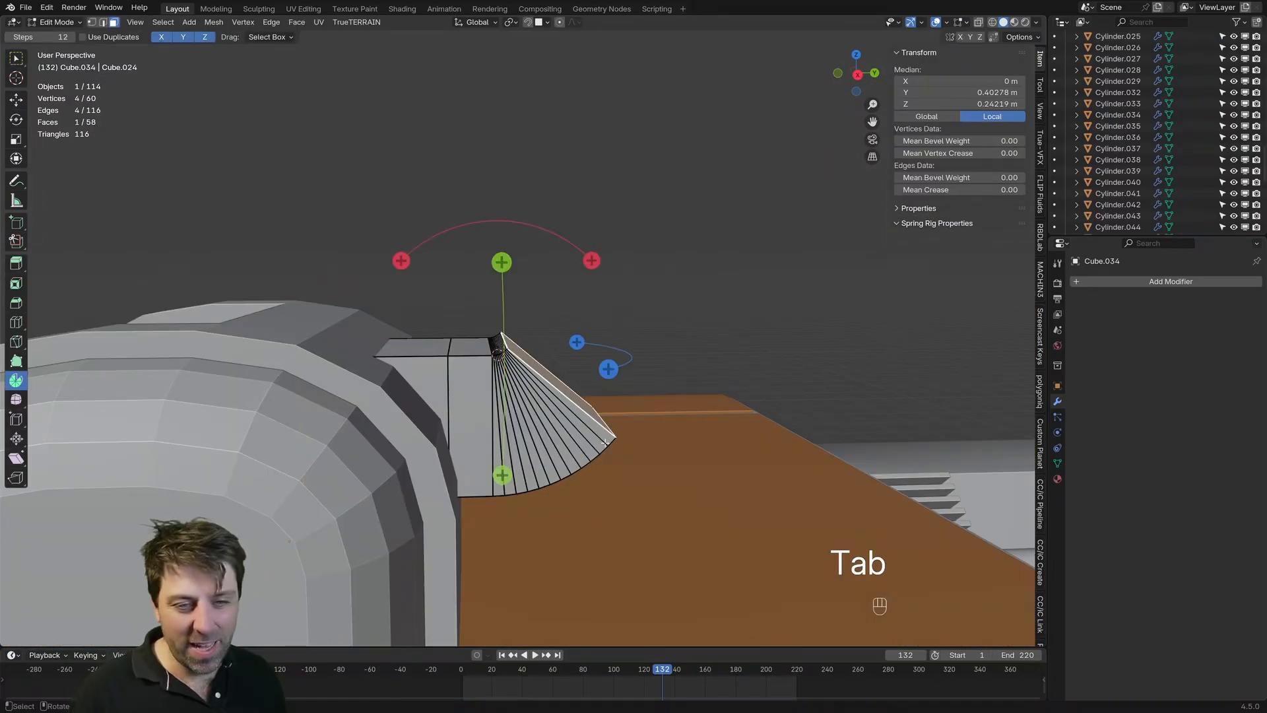
key(ctrl+z)
key(ctrl+z)
key(ctrl+z)
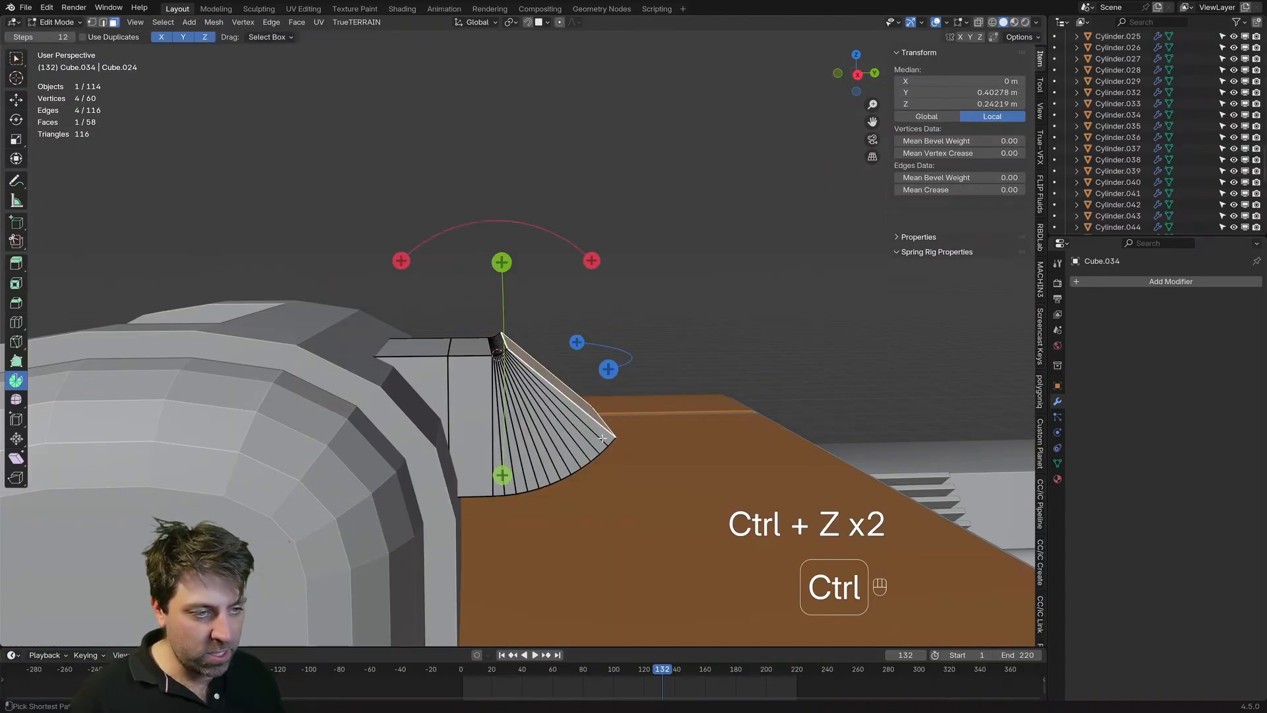
Step: Try two more short spins of the rear face in the right side view and undo each one
key(KP_3)
drag(586, 242, 487, 233)
key(ctrl+z)
drag(590, 245, 500, 220)
key(ctrl+z)
Step: Place the 3D cursor a little above the upper rear edge, spin the rear face -45° in 3 steps, and check it in Object Mode
shift+right_click(492, 328)
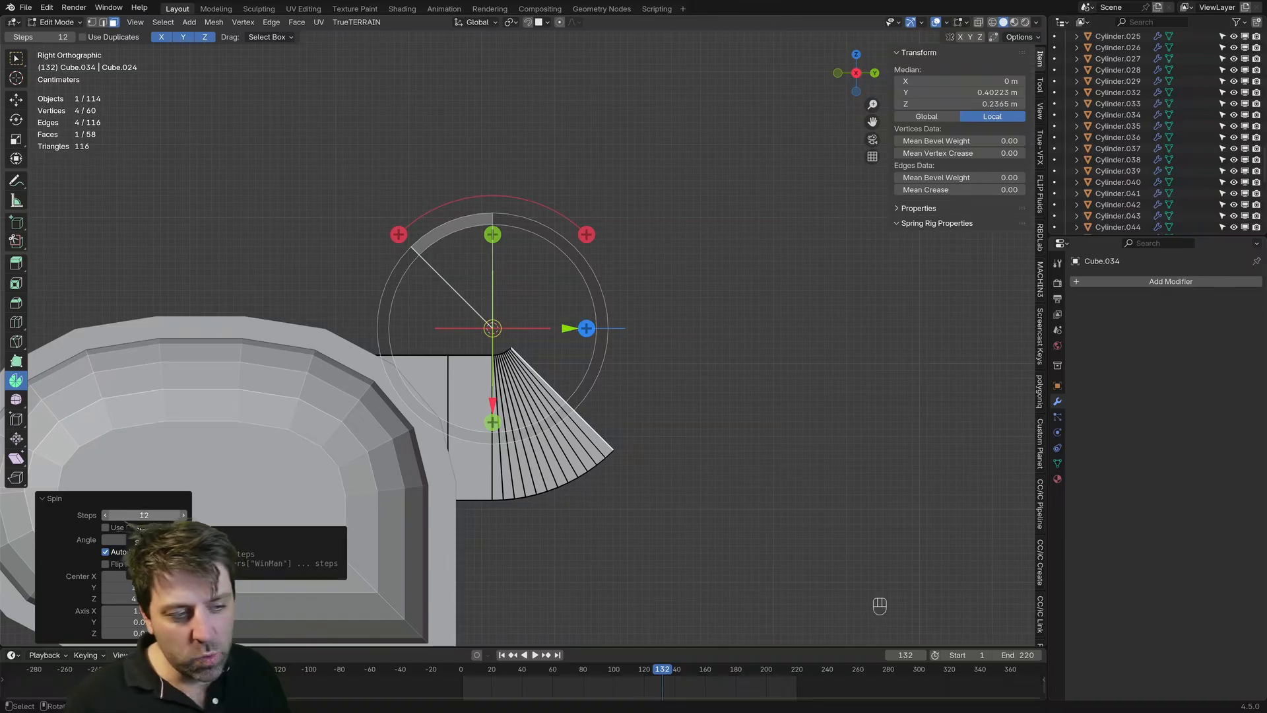
click(145, 515)
text(4)
key(Return)
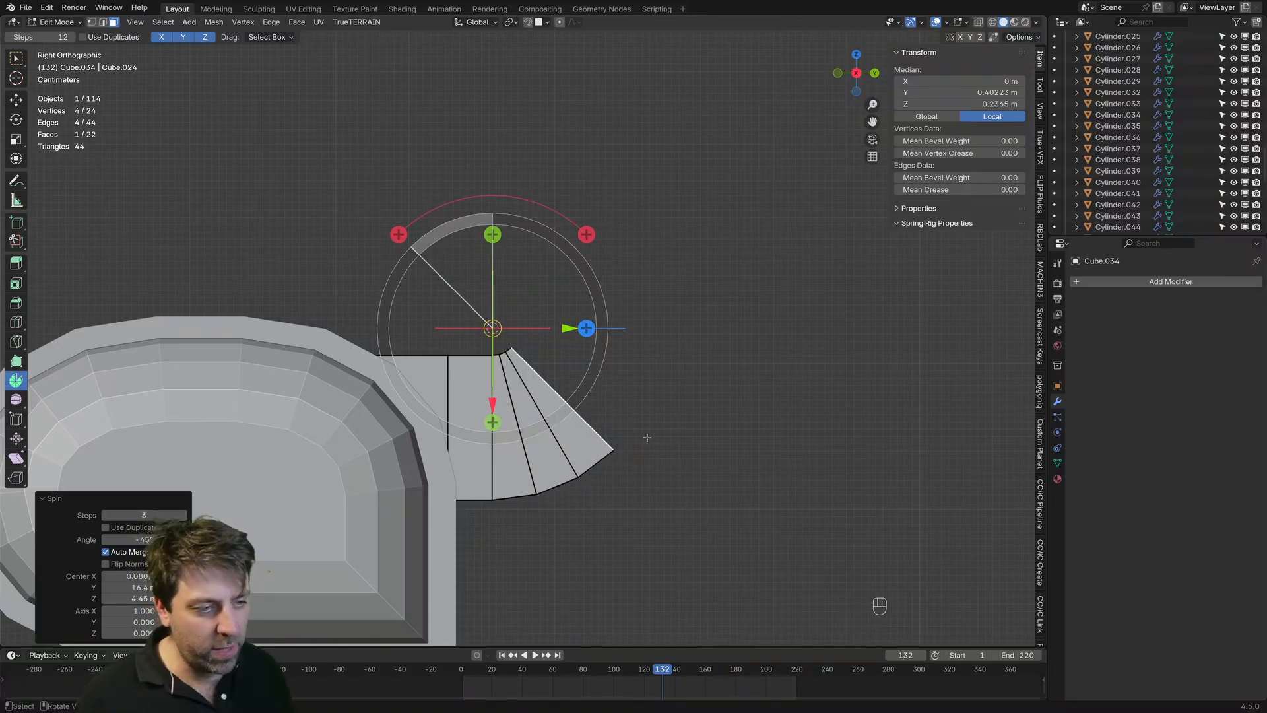
scroll(646, 438, down, 4)
key(Tab)
middle_drag(707, 415, 506, 394)
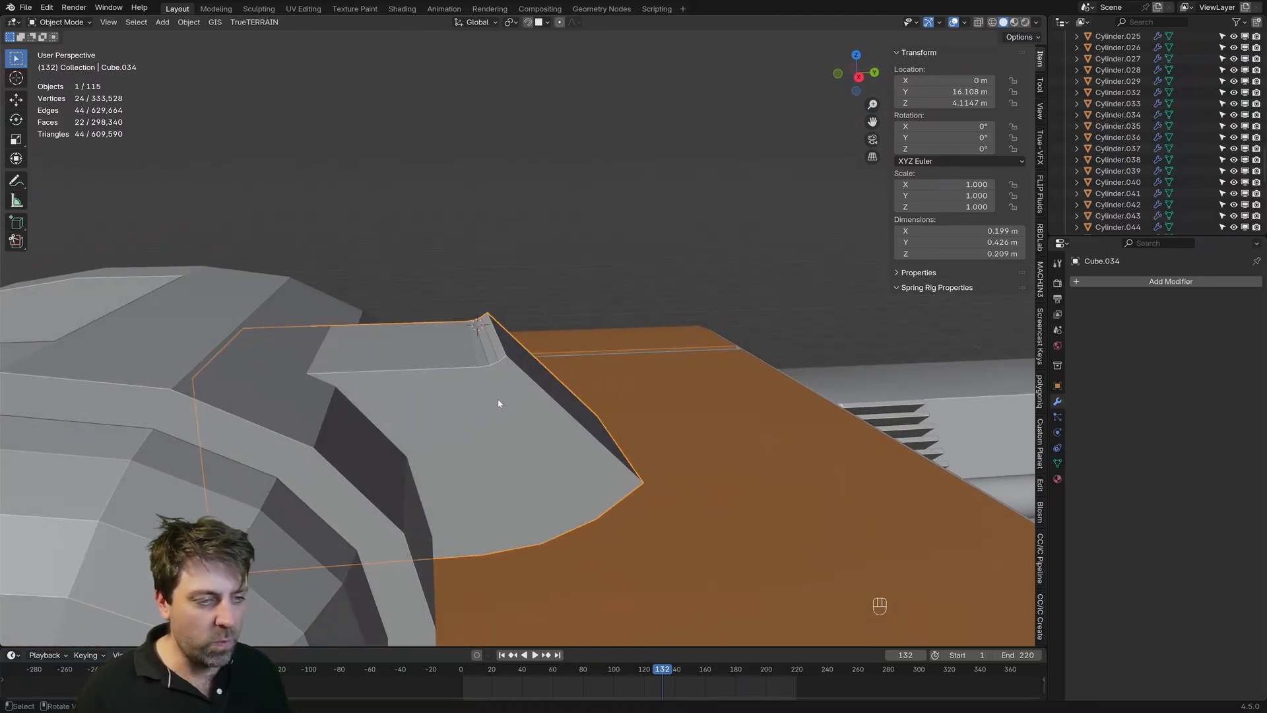
Step: Extrude the two face loops ahead of the spun section in place and fatten them outward into a collar about 0.23 m wide
key(Tab)
key(3)
middle_drag(478, 440, 443, 391)
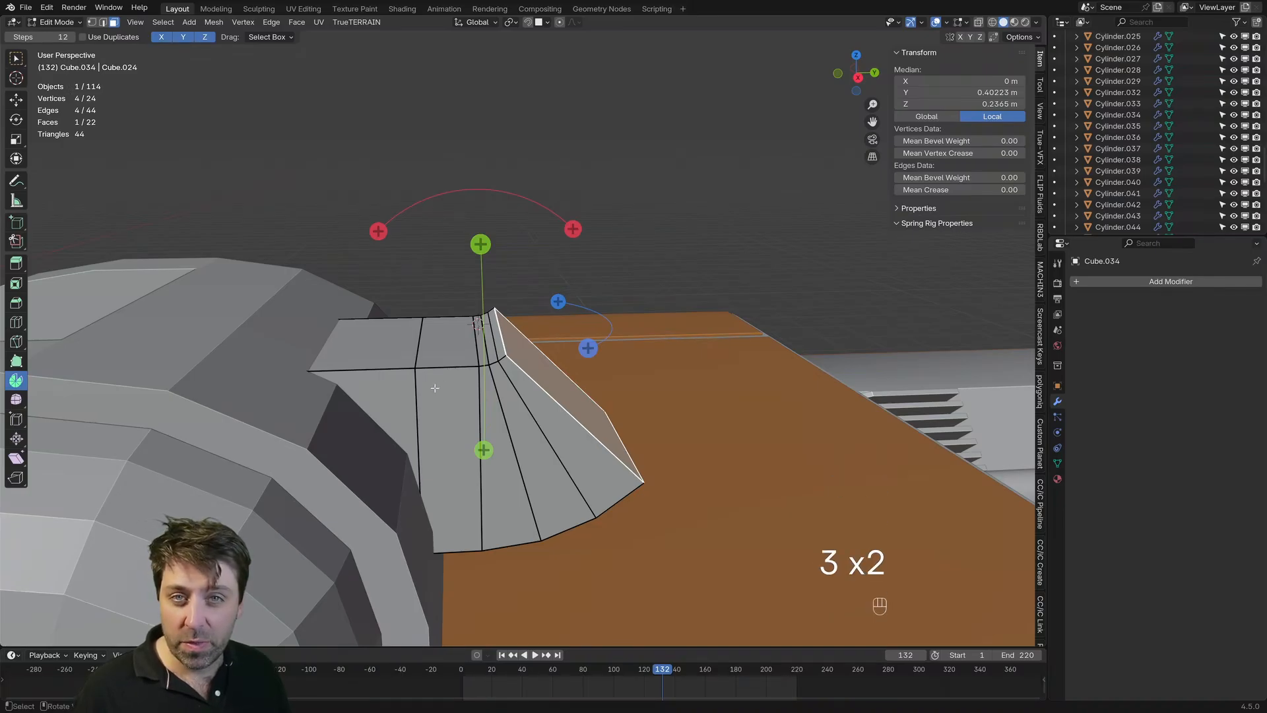
alt+click(449, 316)
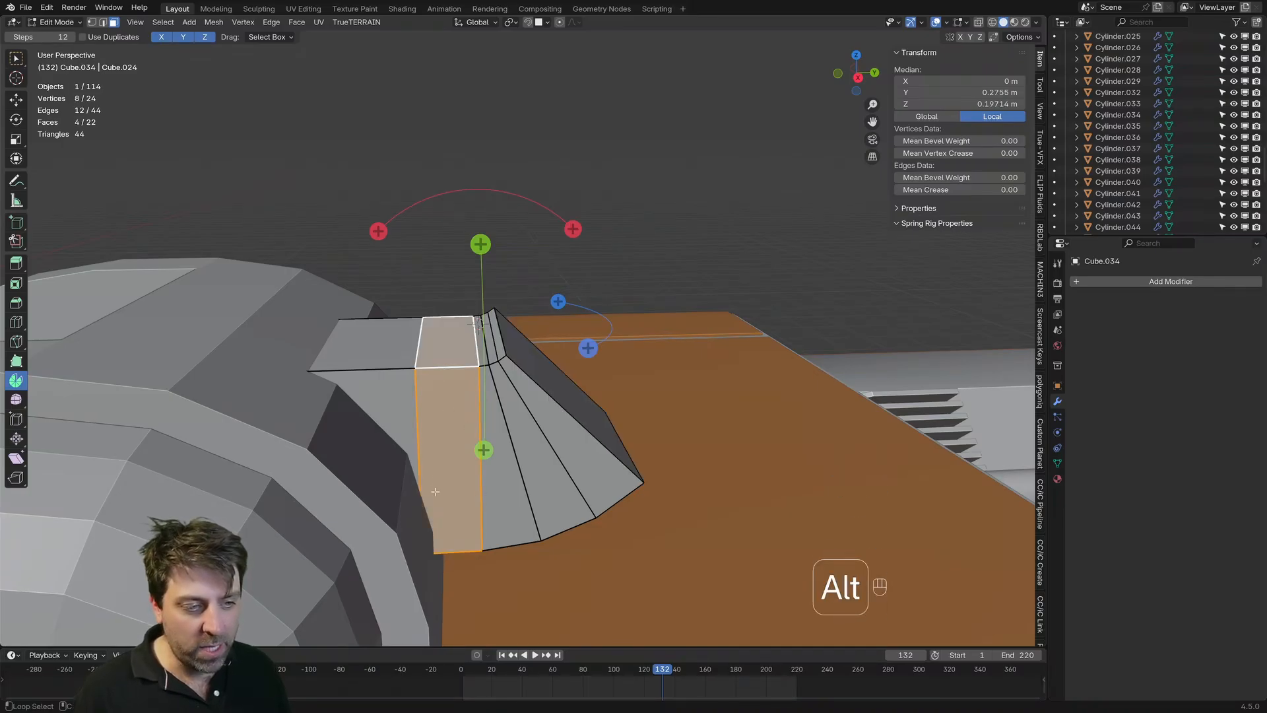
alt+shift+click(381, 375)
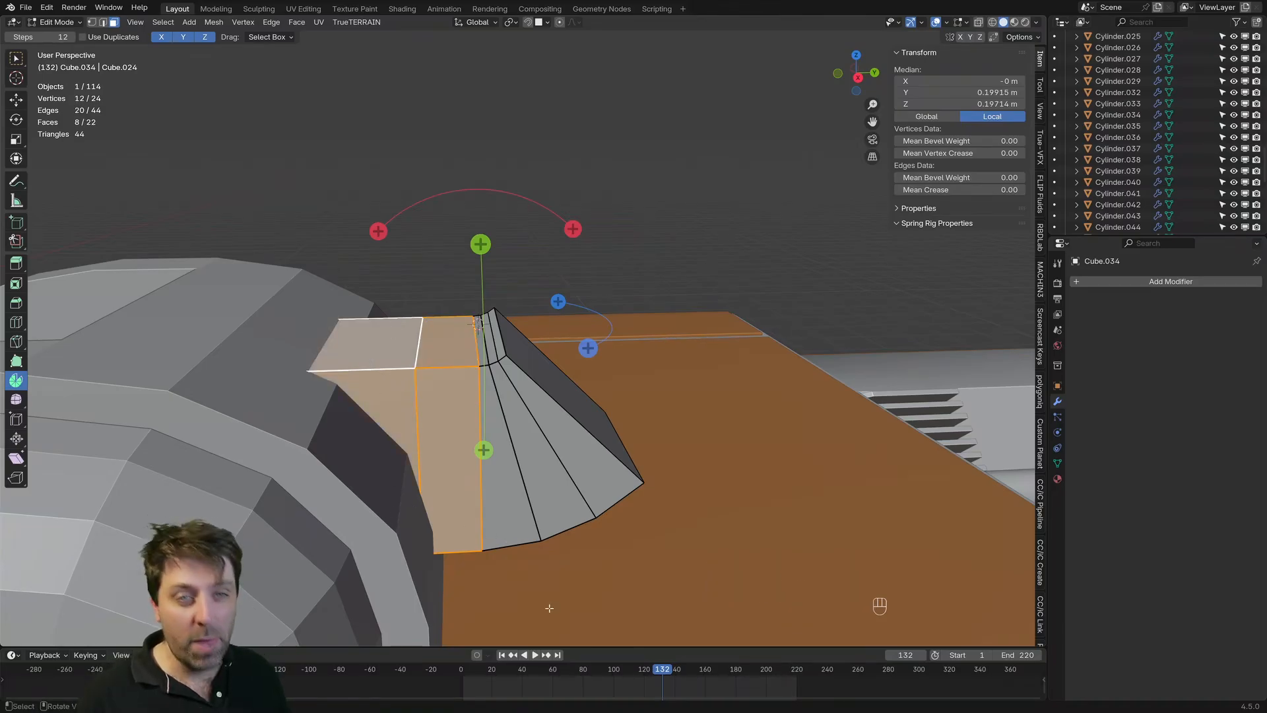
key(e)
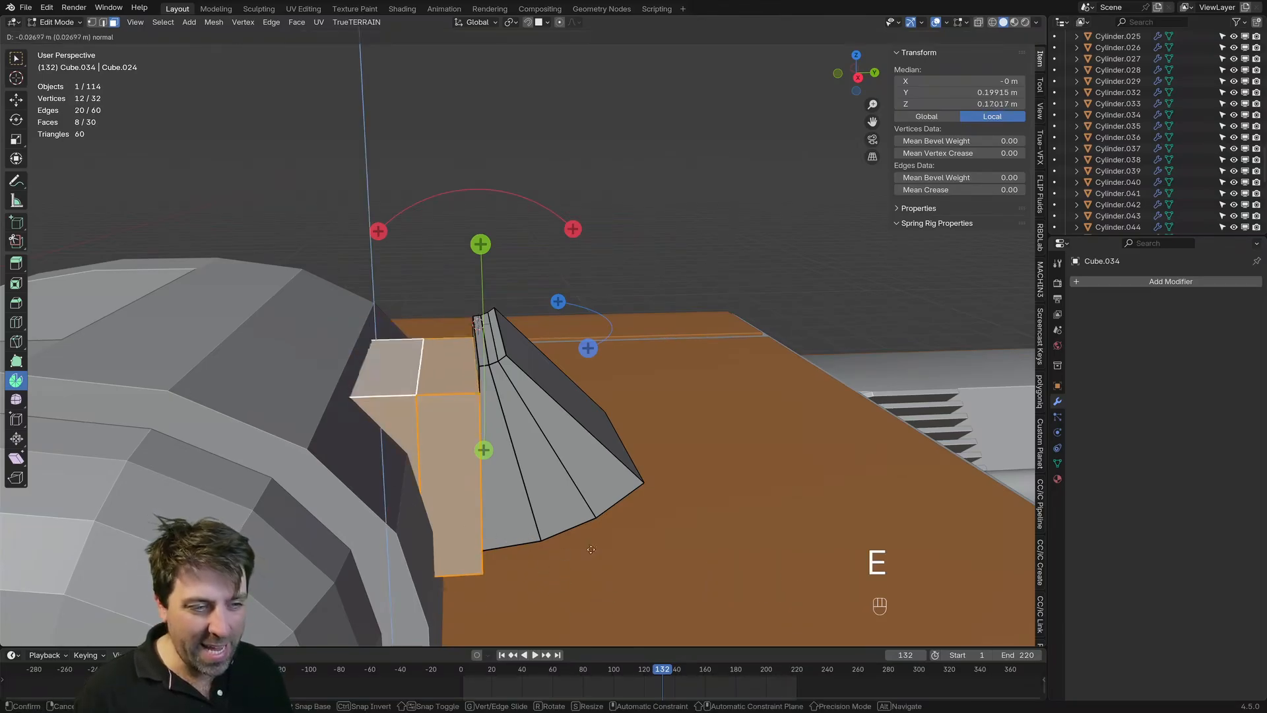
right_click(701, 496)
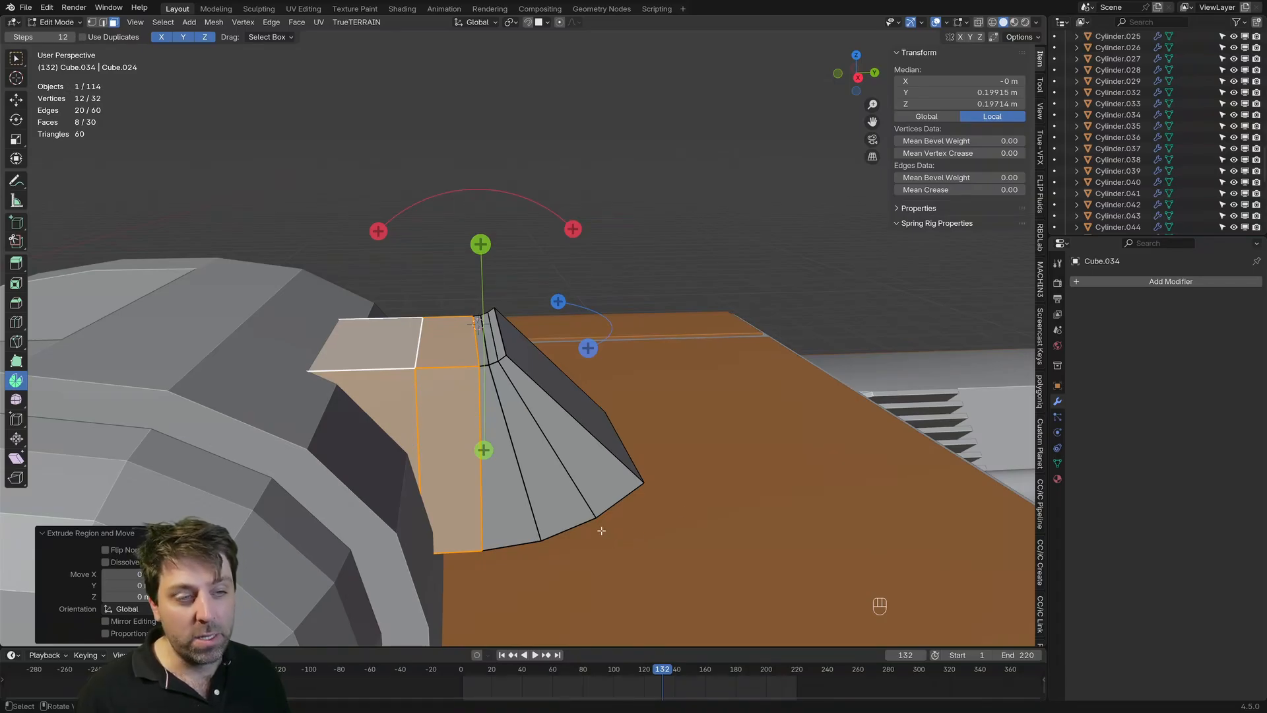
middle_drag(602, 531, 565, 515)
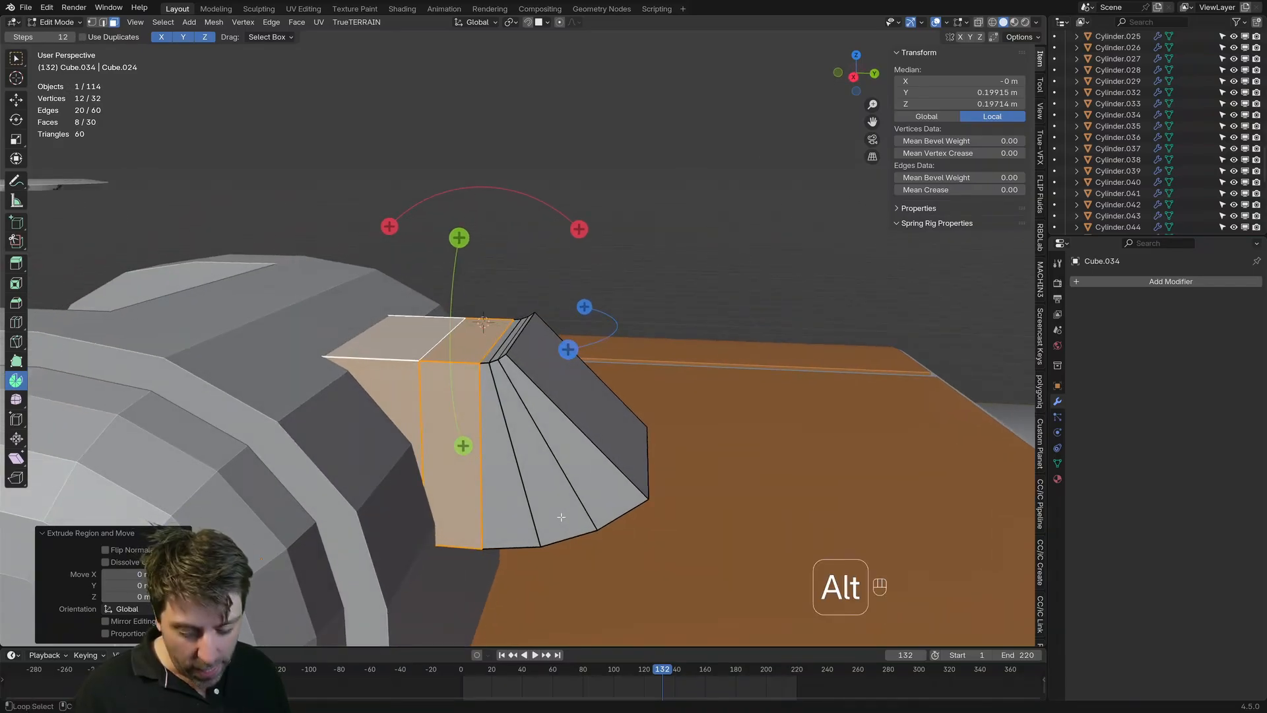
key(alt+s)
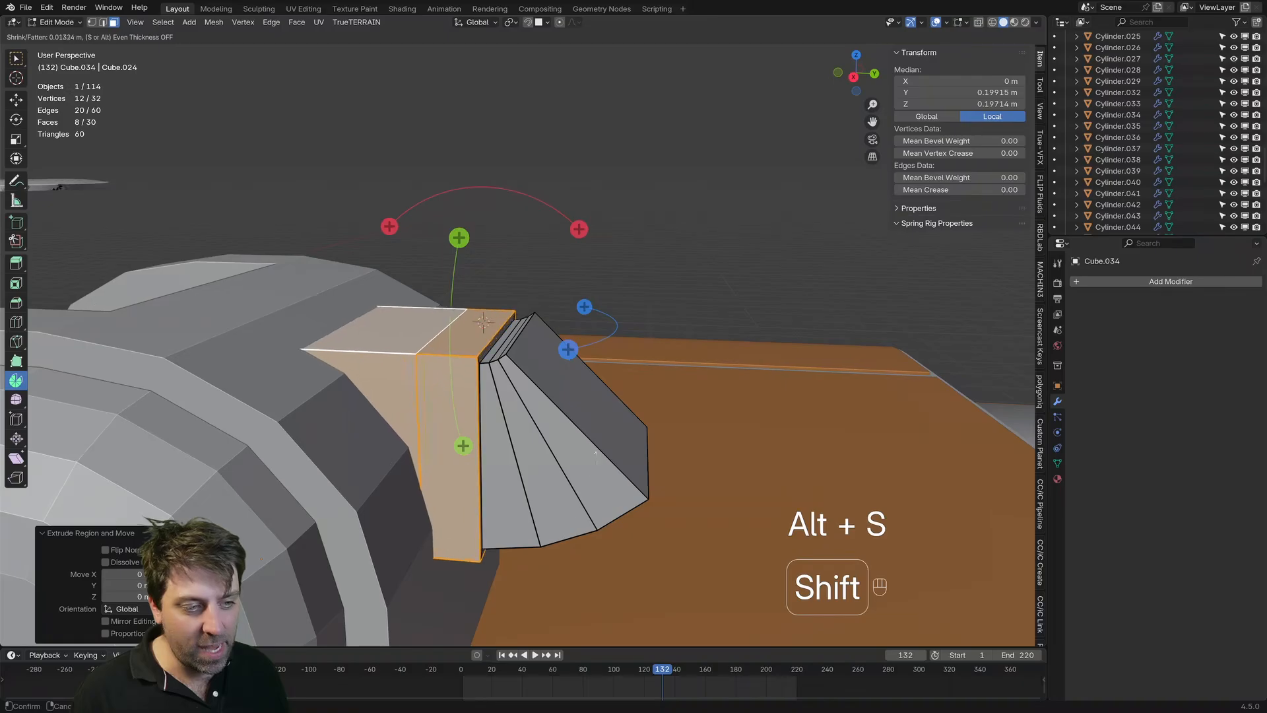
click(618, 428)
key(Tab)
scroll(606, 455, down, 4)
middle_drag(606, 456, 537, 467)
scroll(541, 462, up, 2)
Step: Inset the slanted rear face of the spun section by about 0.007 m
key(Tab)
drag(636, 410, 636, 410)
key(3)
click(636, 410)
scroll(759, 489, up, 2)
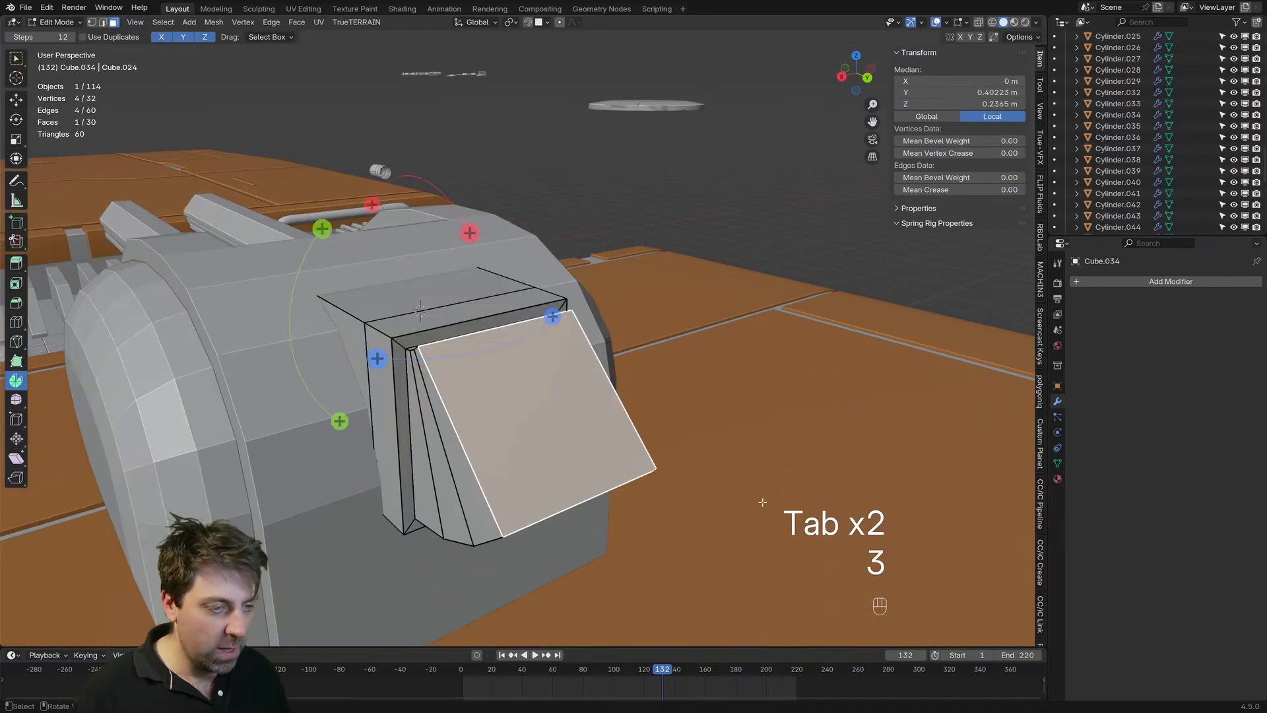
key(i)
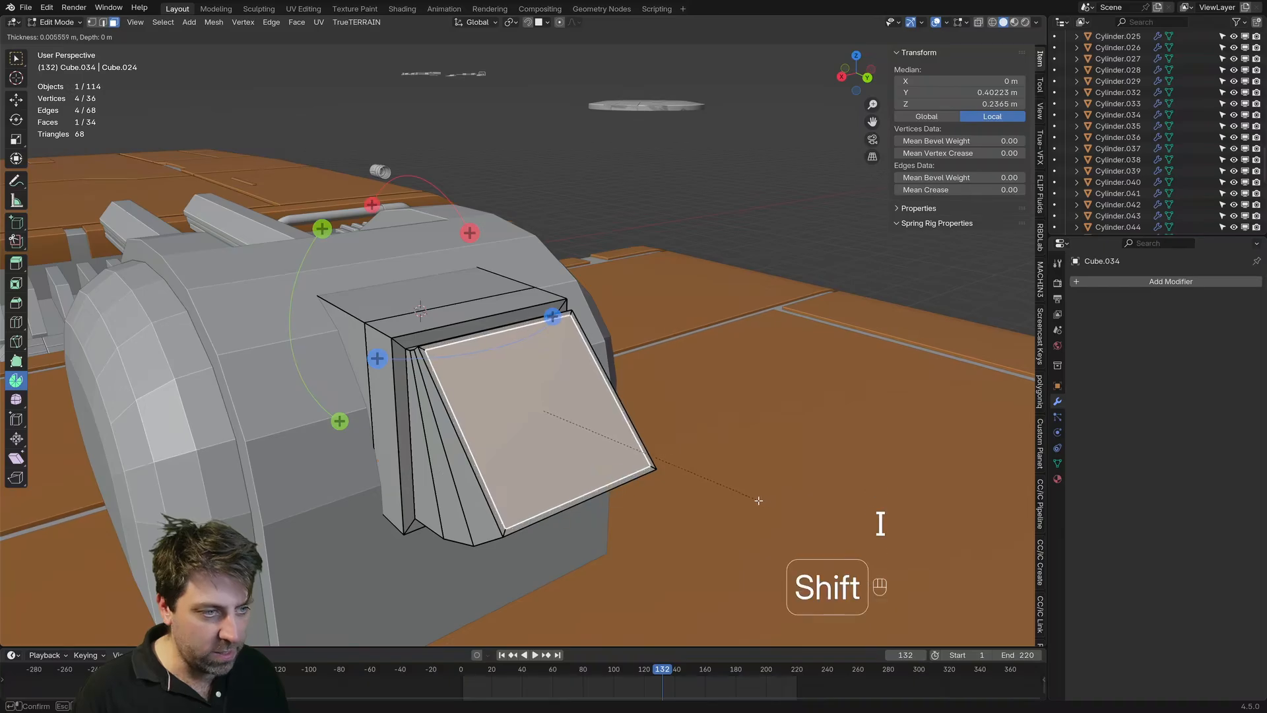
click(742, 488)
Step: Try spinning the inset face back into the block by 45° in 3 steps and extruding it about 0.05 m further inward
key(KP_3)
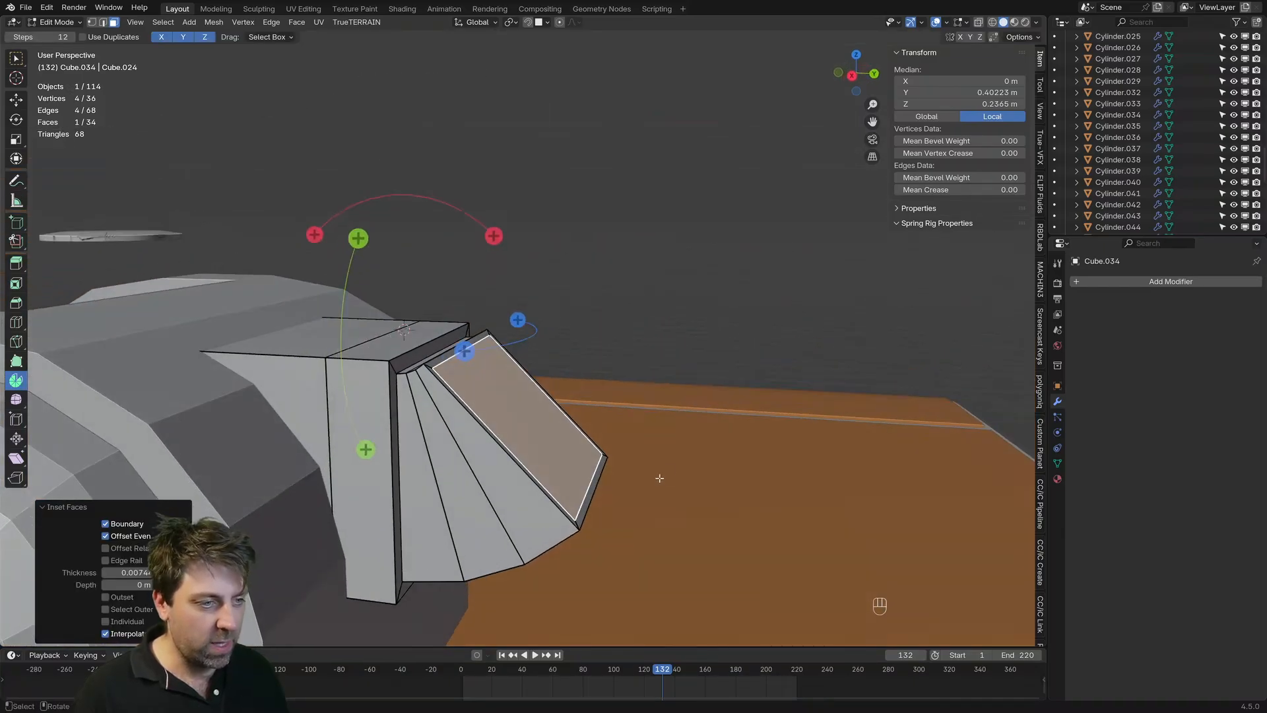
key(z)
click(645, 151)
drag(577, 102, 576, 204)
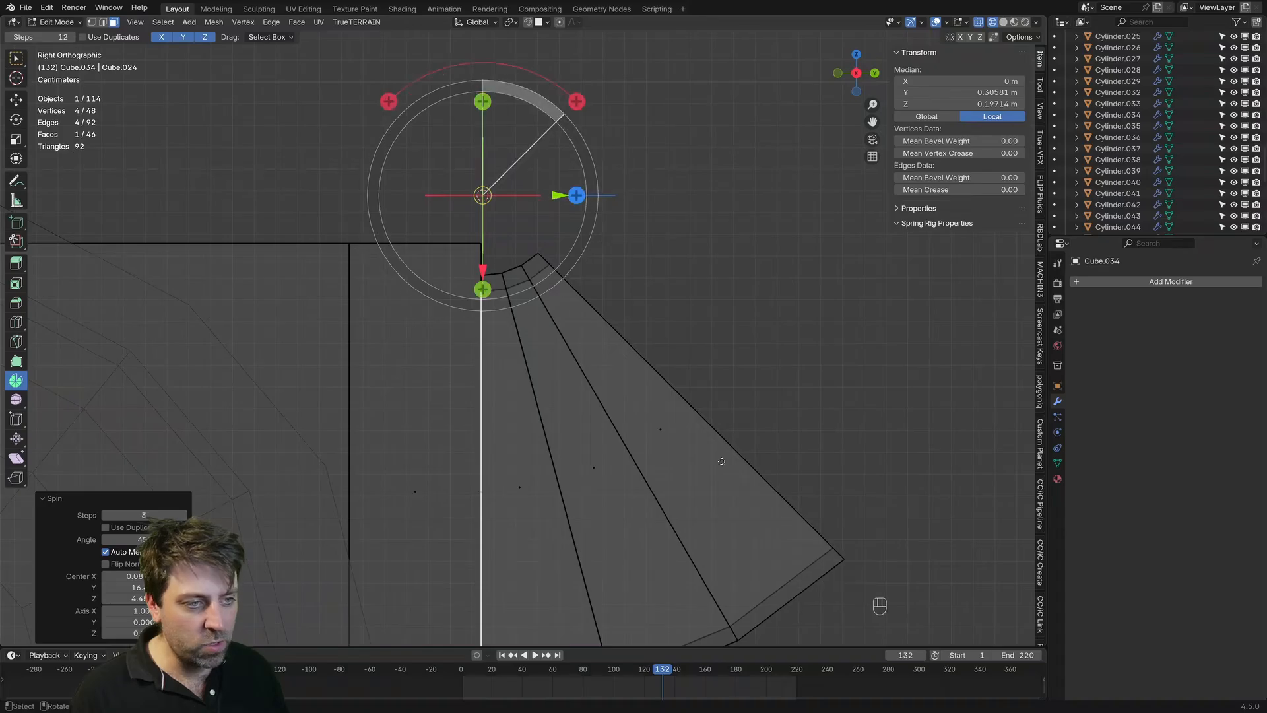
key(e)
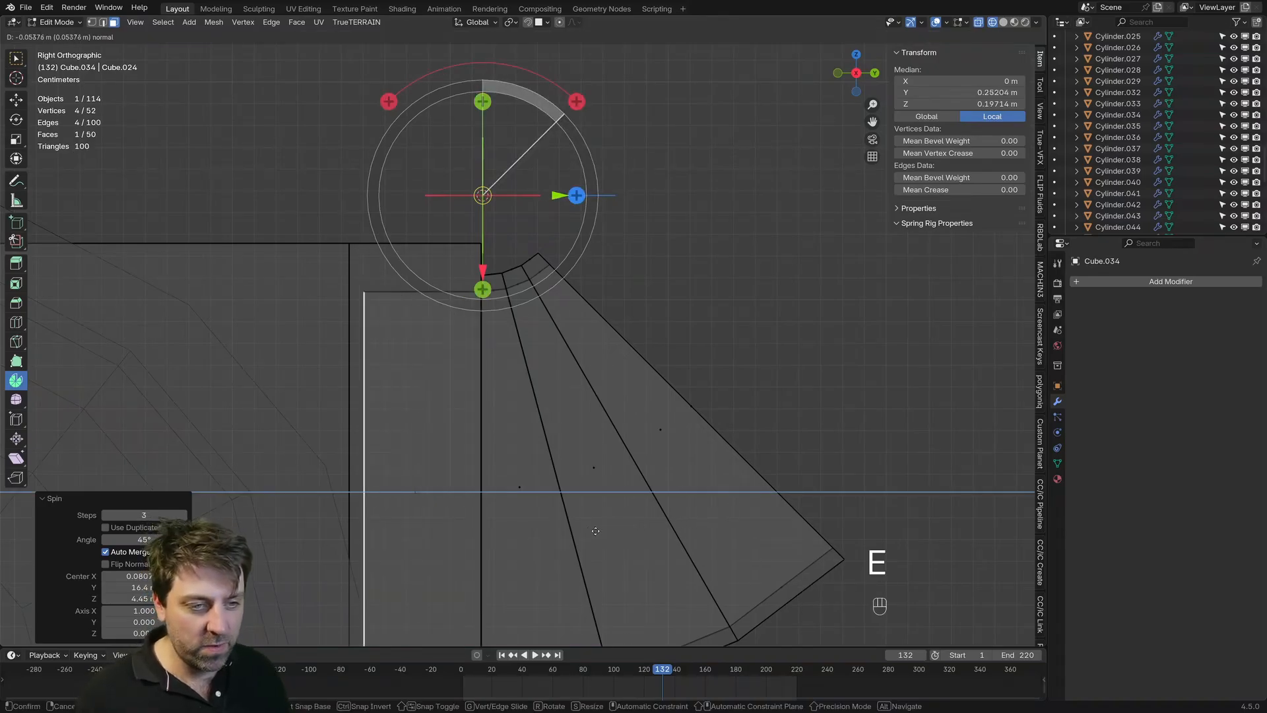
click(594, 521)
Step: Check the hollowed rear opening in Object Mode, and undo the inward spin and extrusion
key(z)
key(Tab)
middle_drag(753, 448, 508, 419)
scroll(707, 346, down, 3)
click(662, 350)
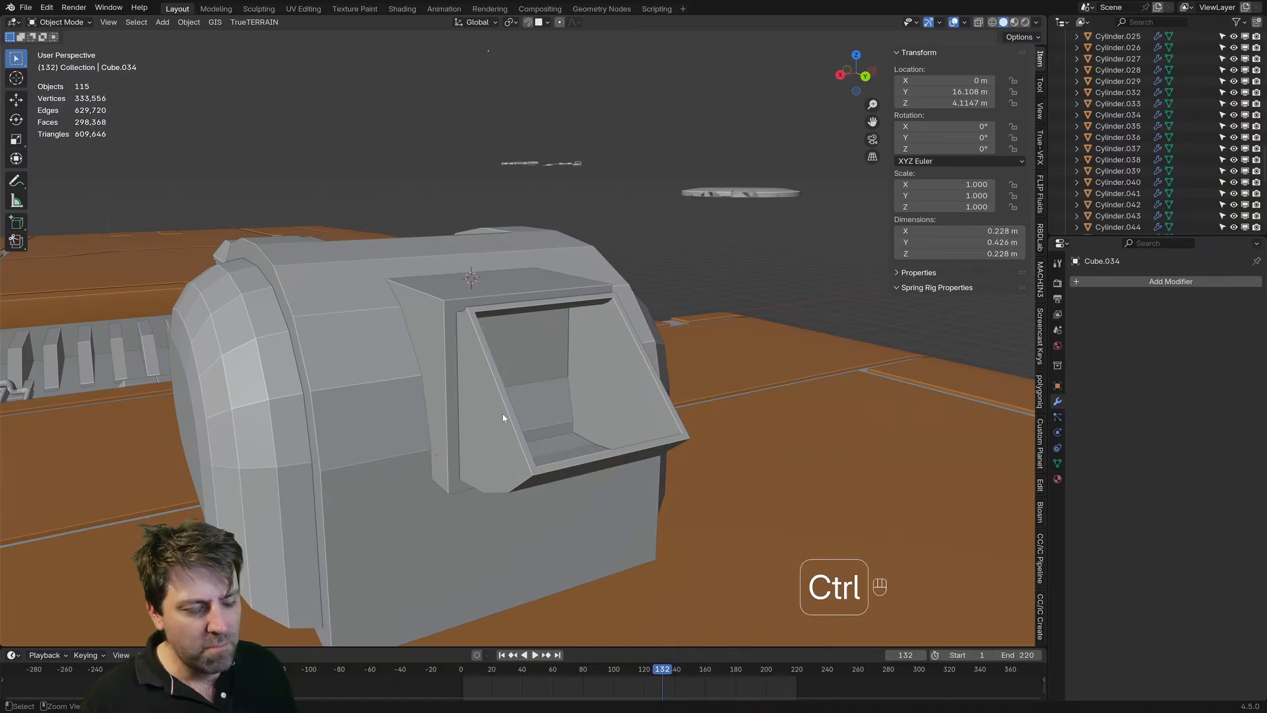
key(ctrl+z)
key(ctrl+z)
key(ctrl+z)
key(ctrl+z)
Step: Extrude the inset rear face about 0.012 m inward to form a shallow recess, and check it in Object Mode
middle_drag(502, 413, 594, 429)
key(e)
shift+click(657, 480)
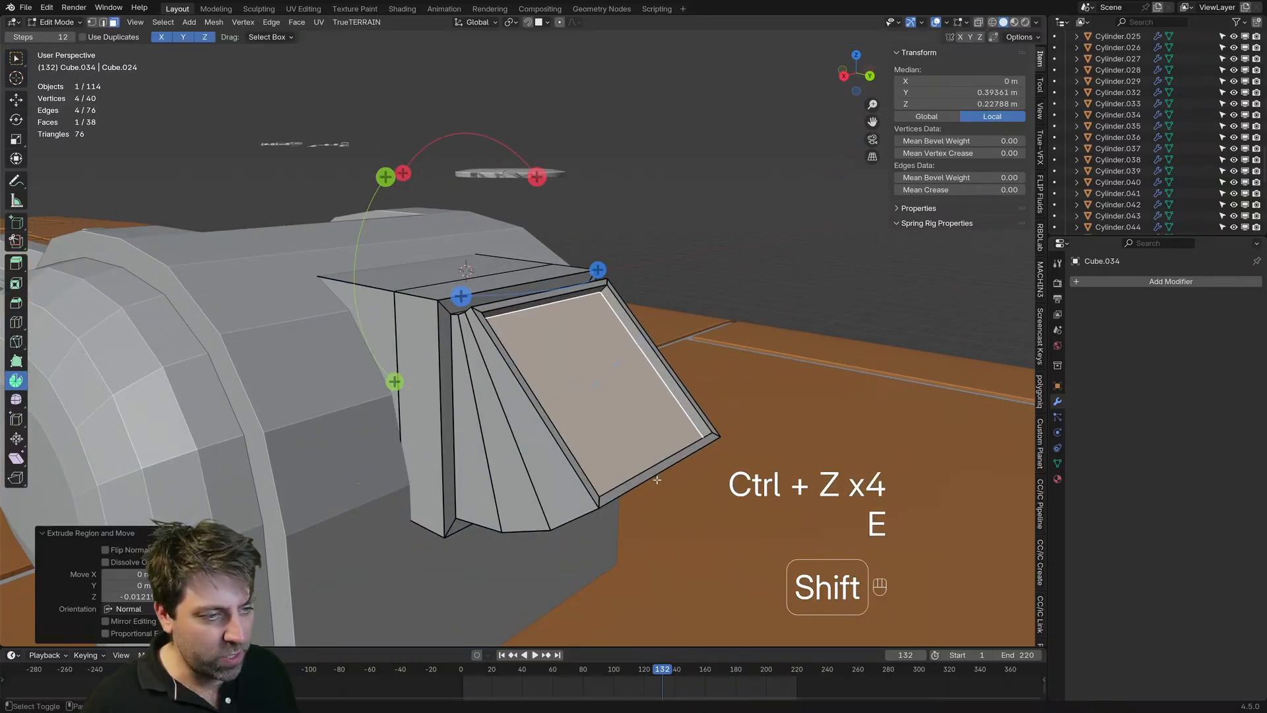
key(Tab)
middle_drag(658, 479, 531, 456)
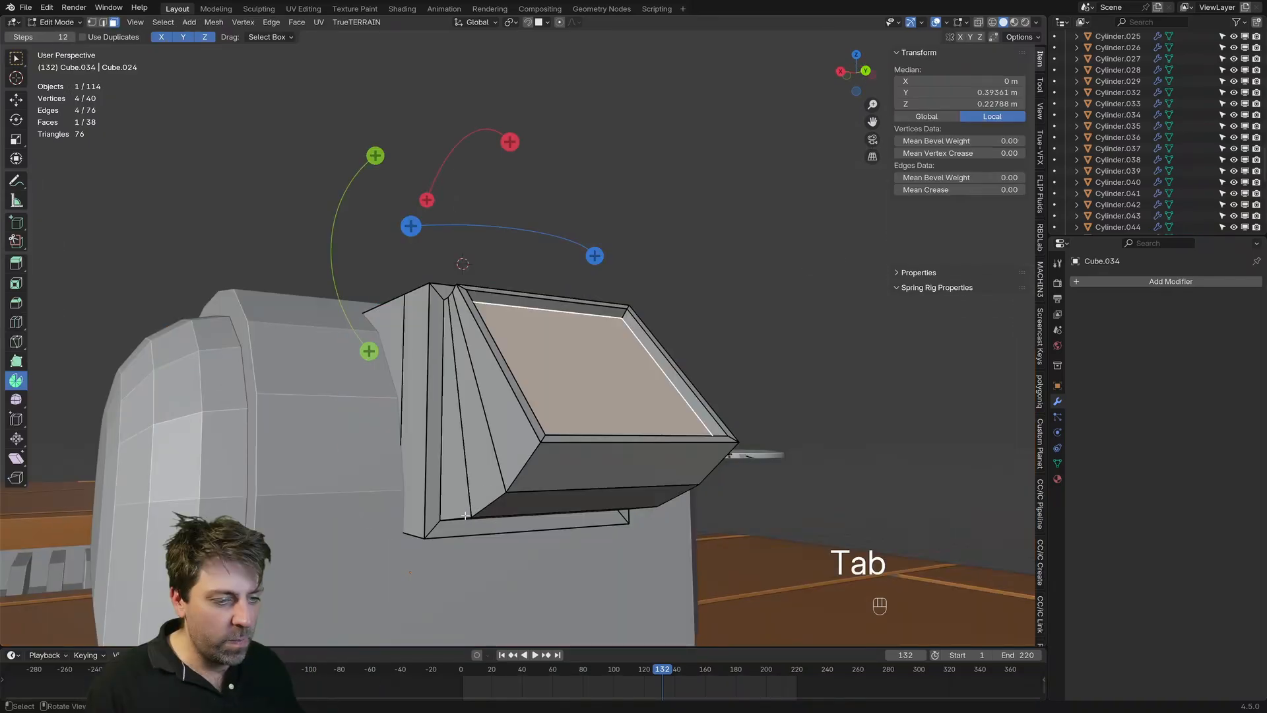
Step: Select the edge loops along both sides of the connector block and bevel them about 0.009 m with four segments
key(2)
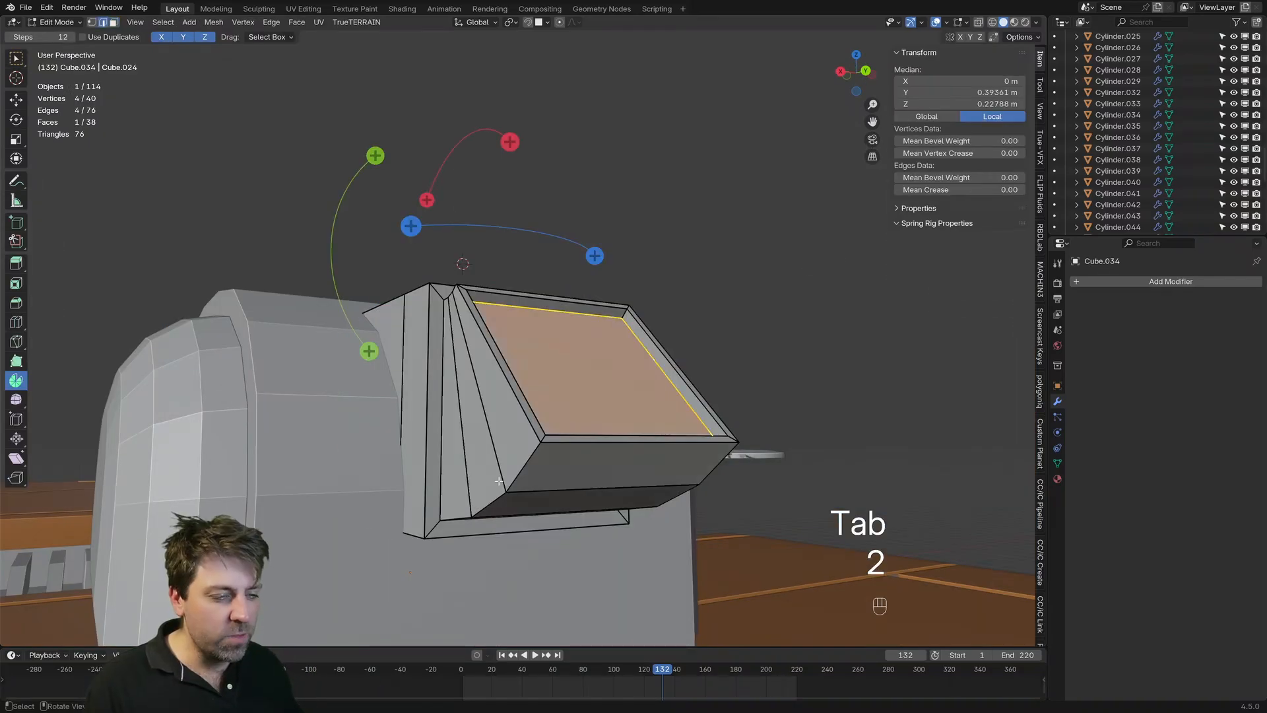
middle_drag(455, 316, 437, 313)
alt+click(563, 493)
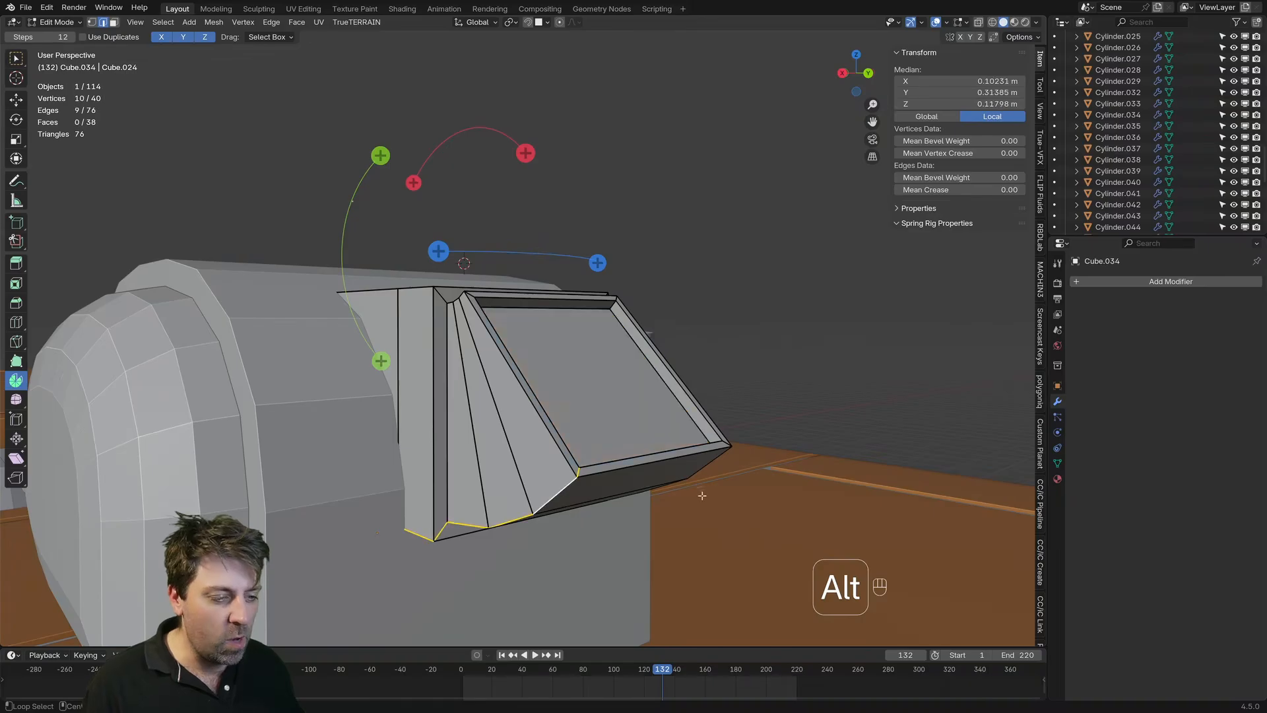
middle_drag(705, 495, 600, 532)
alt+shift+click(707, 477)
alt+shift+click(701, 485)
key(ctrl+z)
alt+shift+click(532, 247)
scroll(780, 534, up, 2)
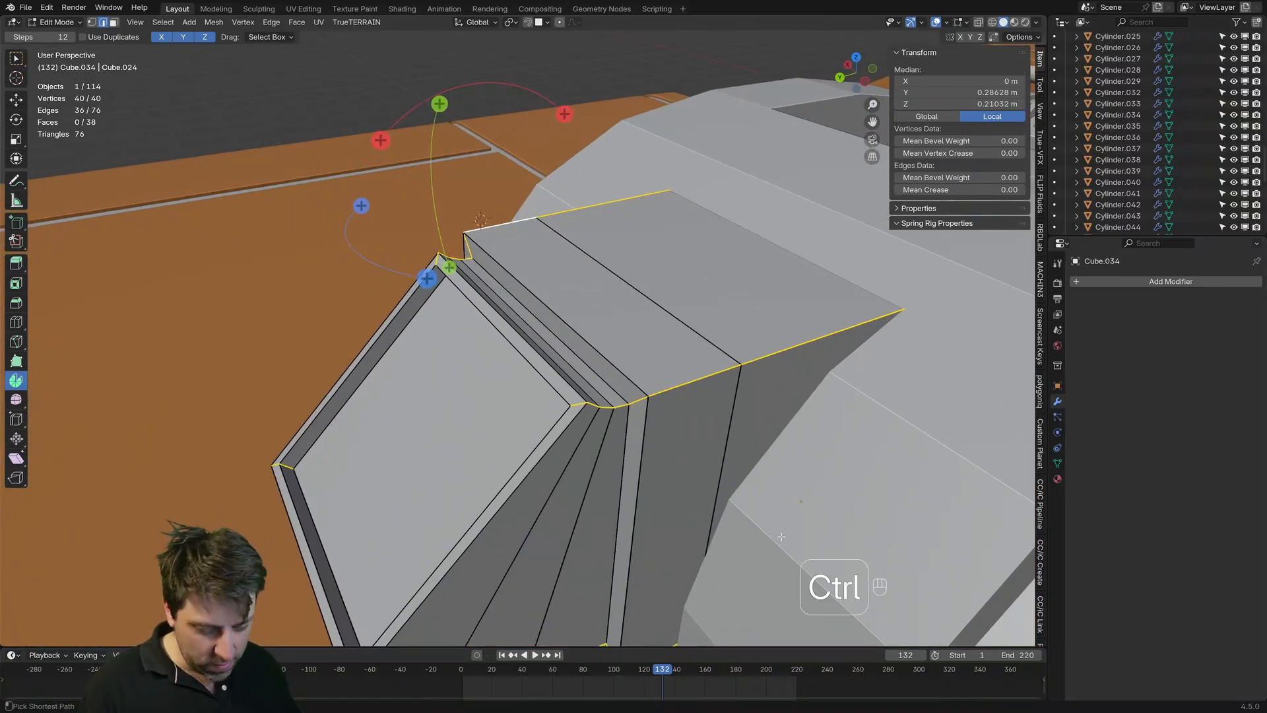
key(ctrl+b)
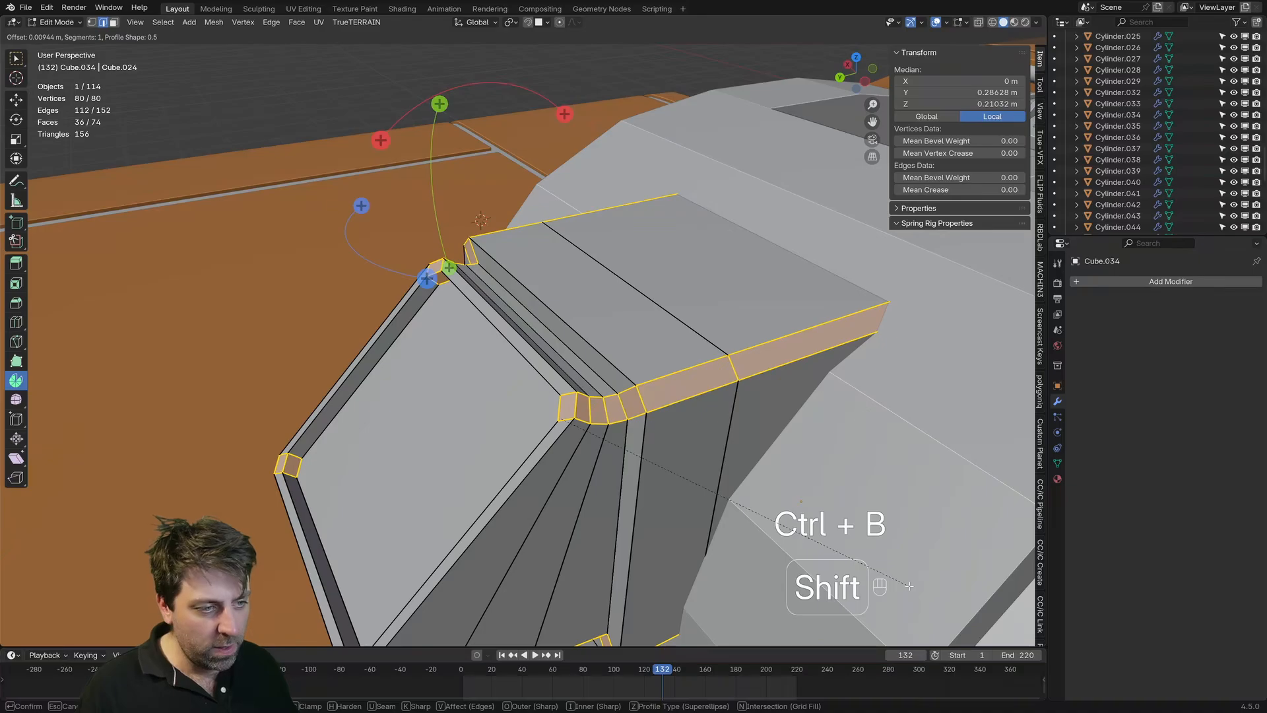
shift+scroll(909, 586, up, 3)
Step: Apply Shade Auto Smooth to the connector block in Object Mode and check the turret from the side
key(Tab)
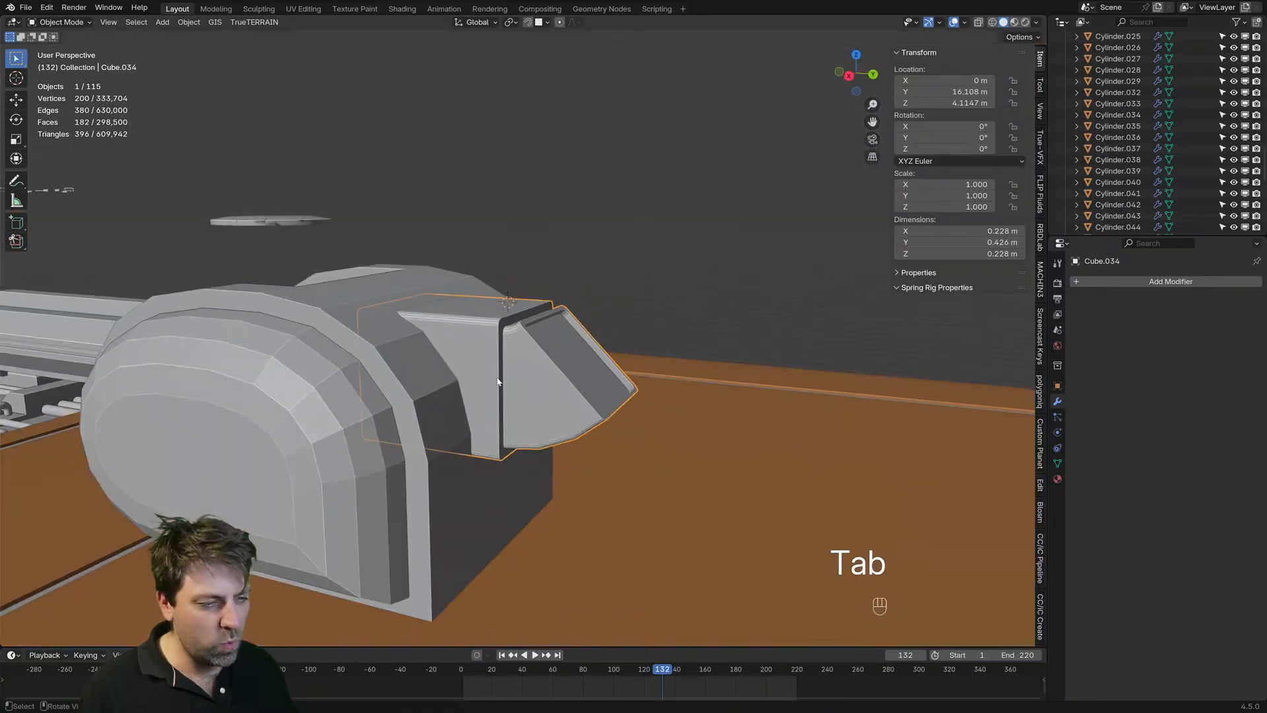
right_click(497, 376)
click(496, 400)
right_click(512, 370)
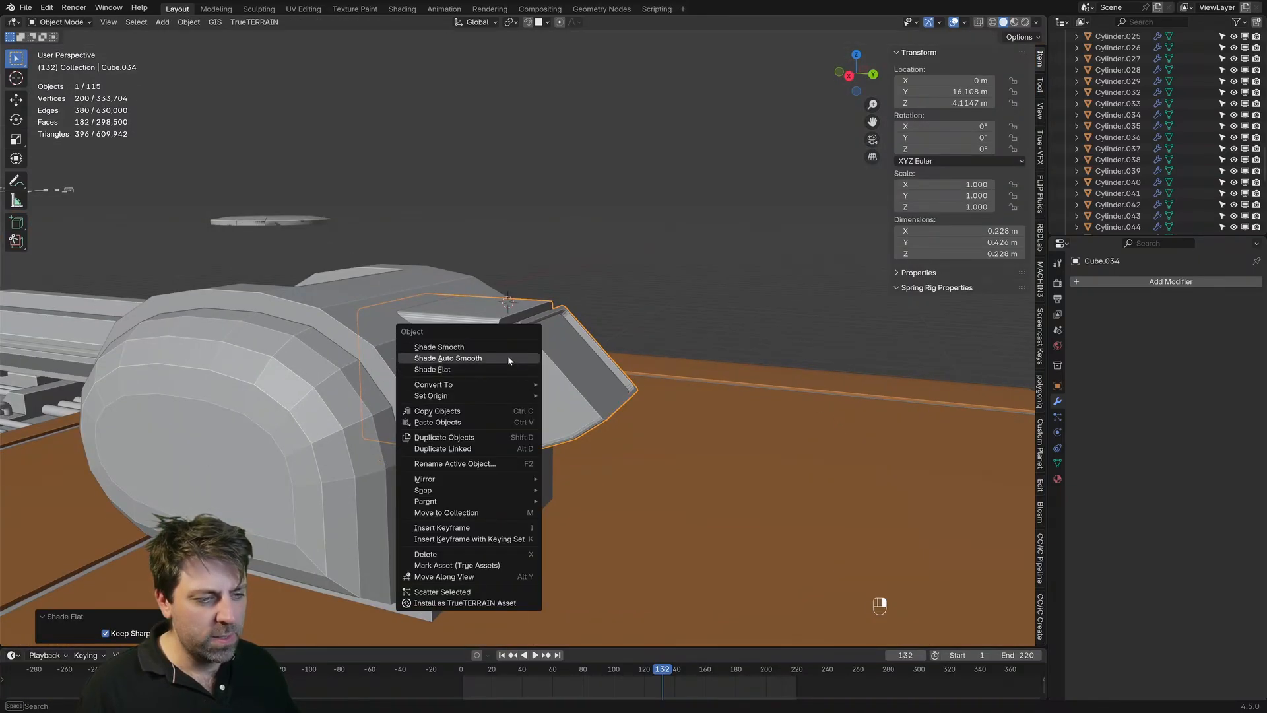
click(505, 358)
click(728, 300)
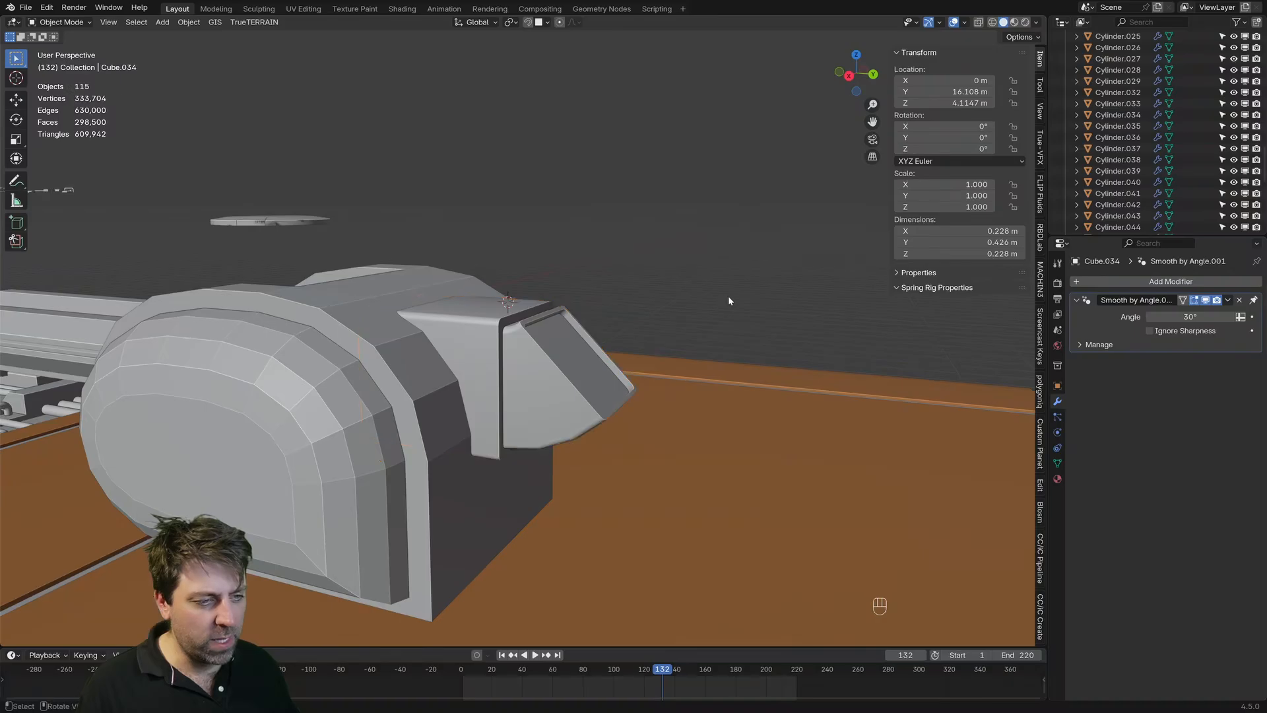
middle_drag(728, 301, 659, 407)
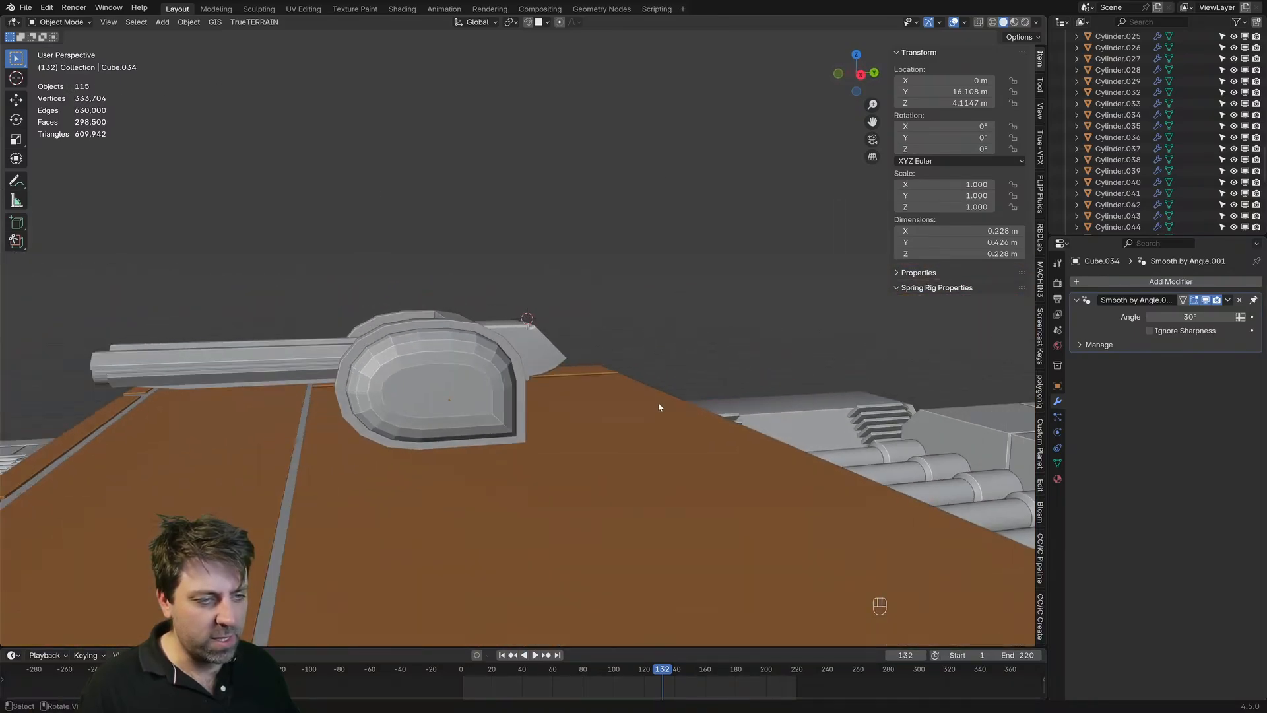